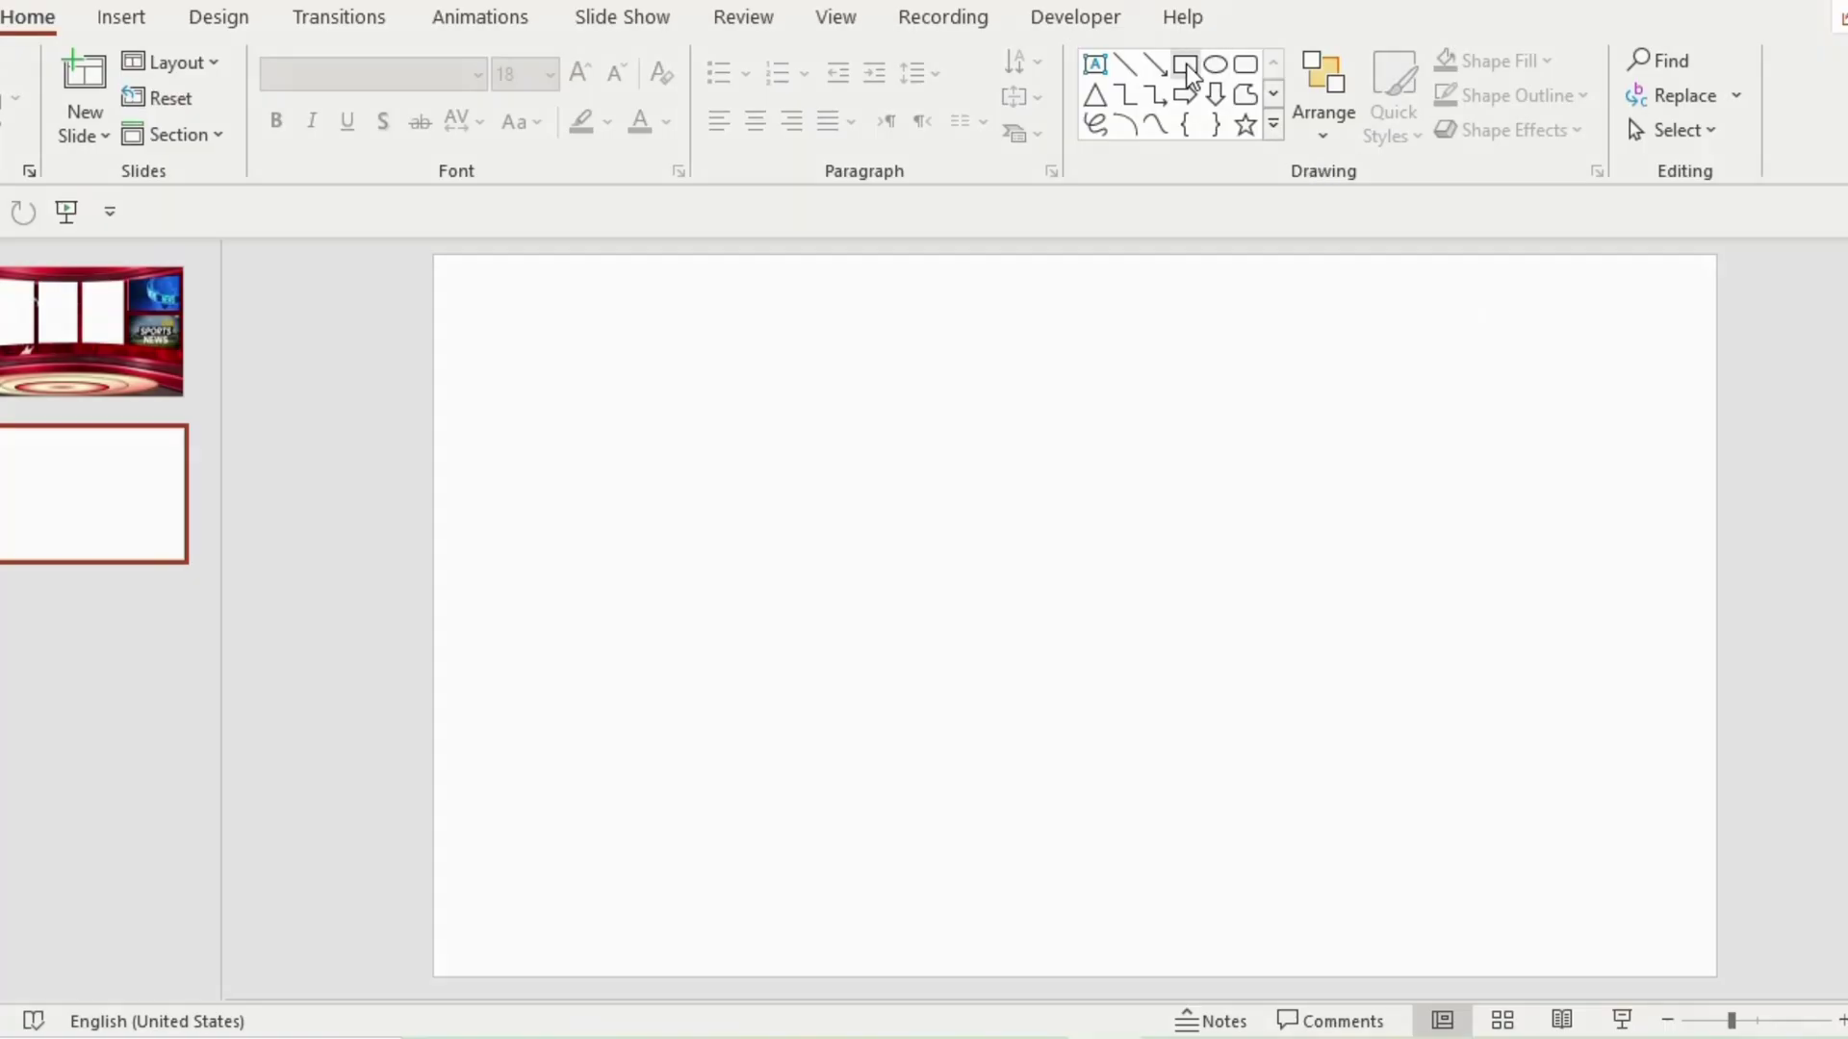
Step: Cover the slide with an outline-free light gray rectangle, then draw a 4.86" by 12.89" rectangle across its top
{"action": "left_click", "coordinate": [1187, 66]}
{"action": "left_click_drag", "start_coordinate": [434, 256], "coordinate": [1714, 975]}
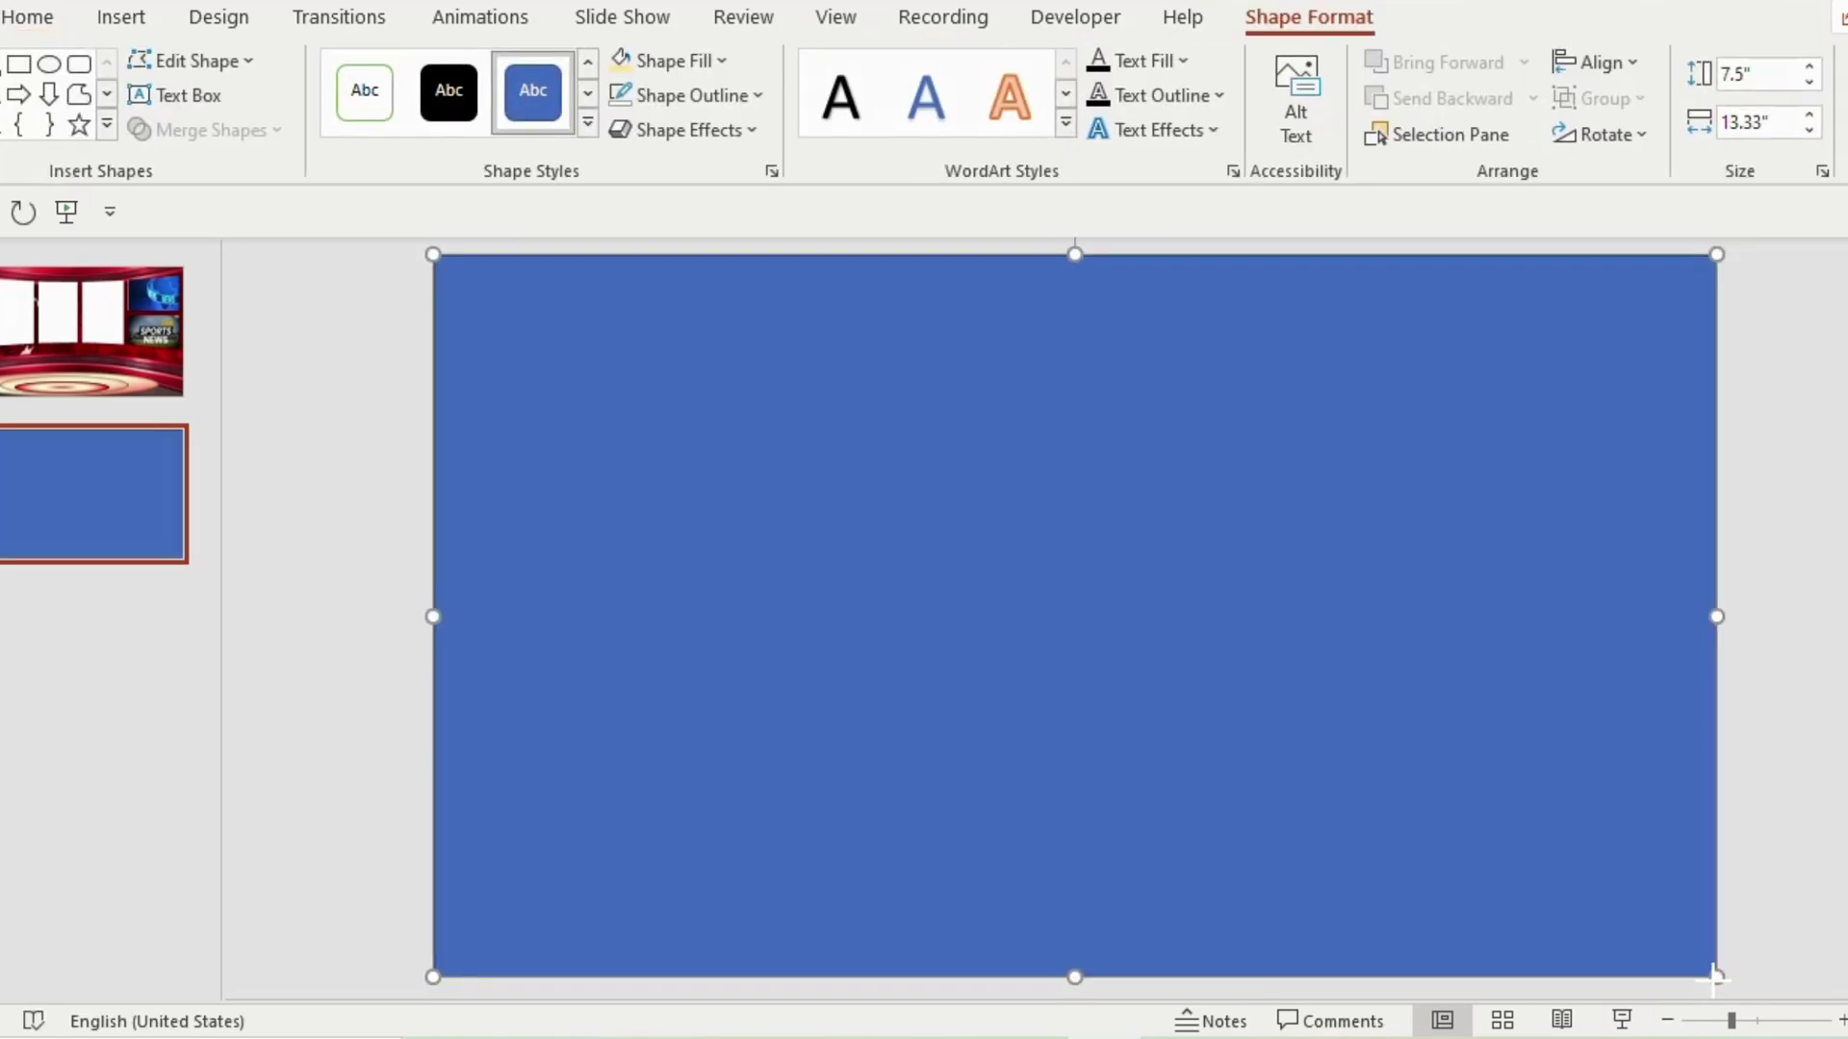
{"action": "left_click", "coordinate": [743, 93]}
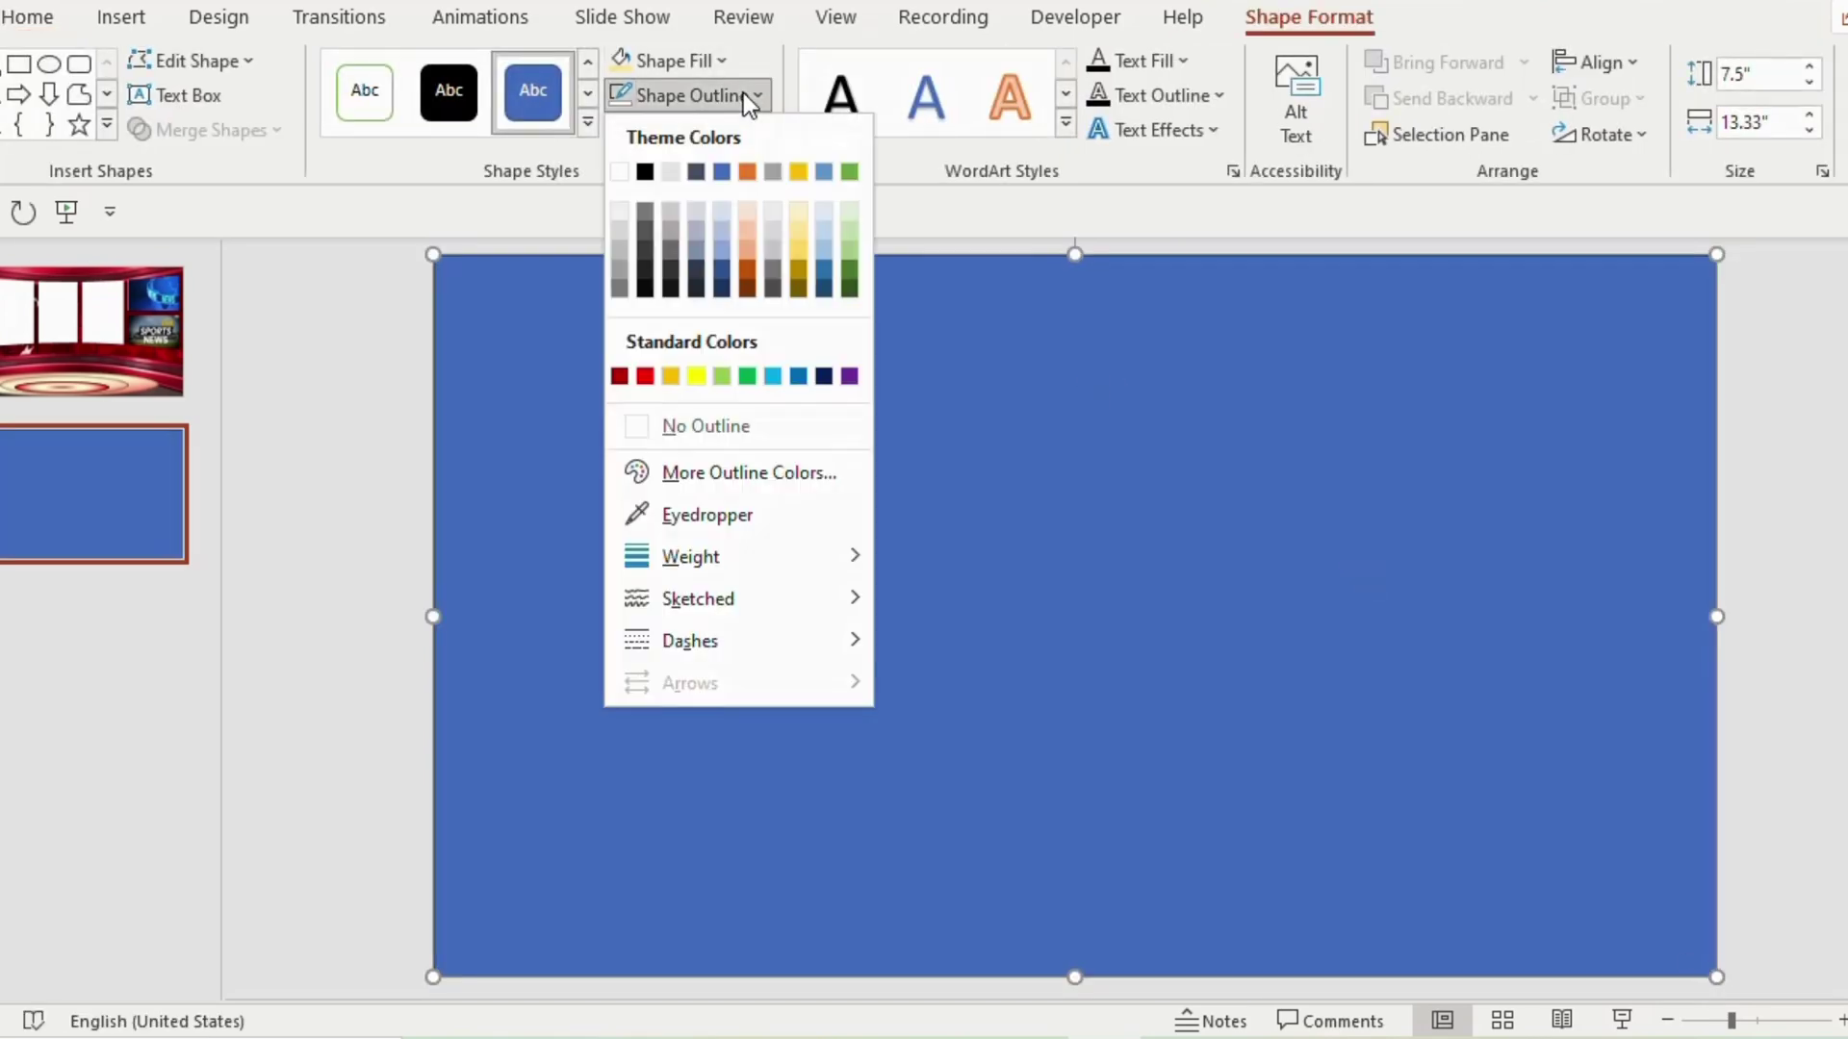
{"action": "left_click", "coordinate": [637, 433]}
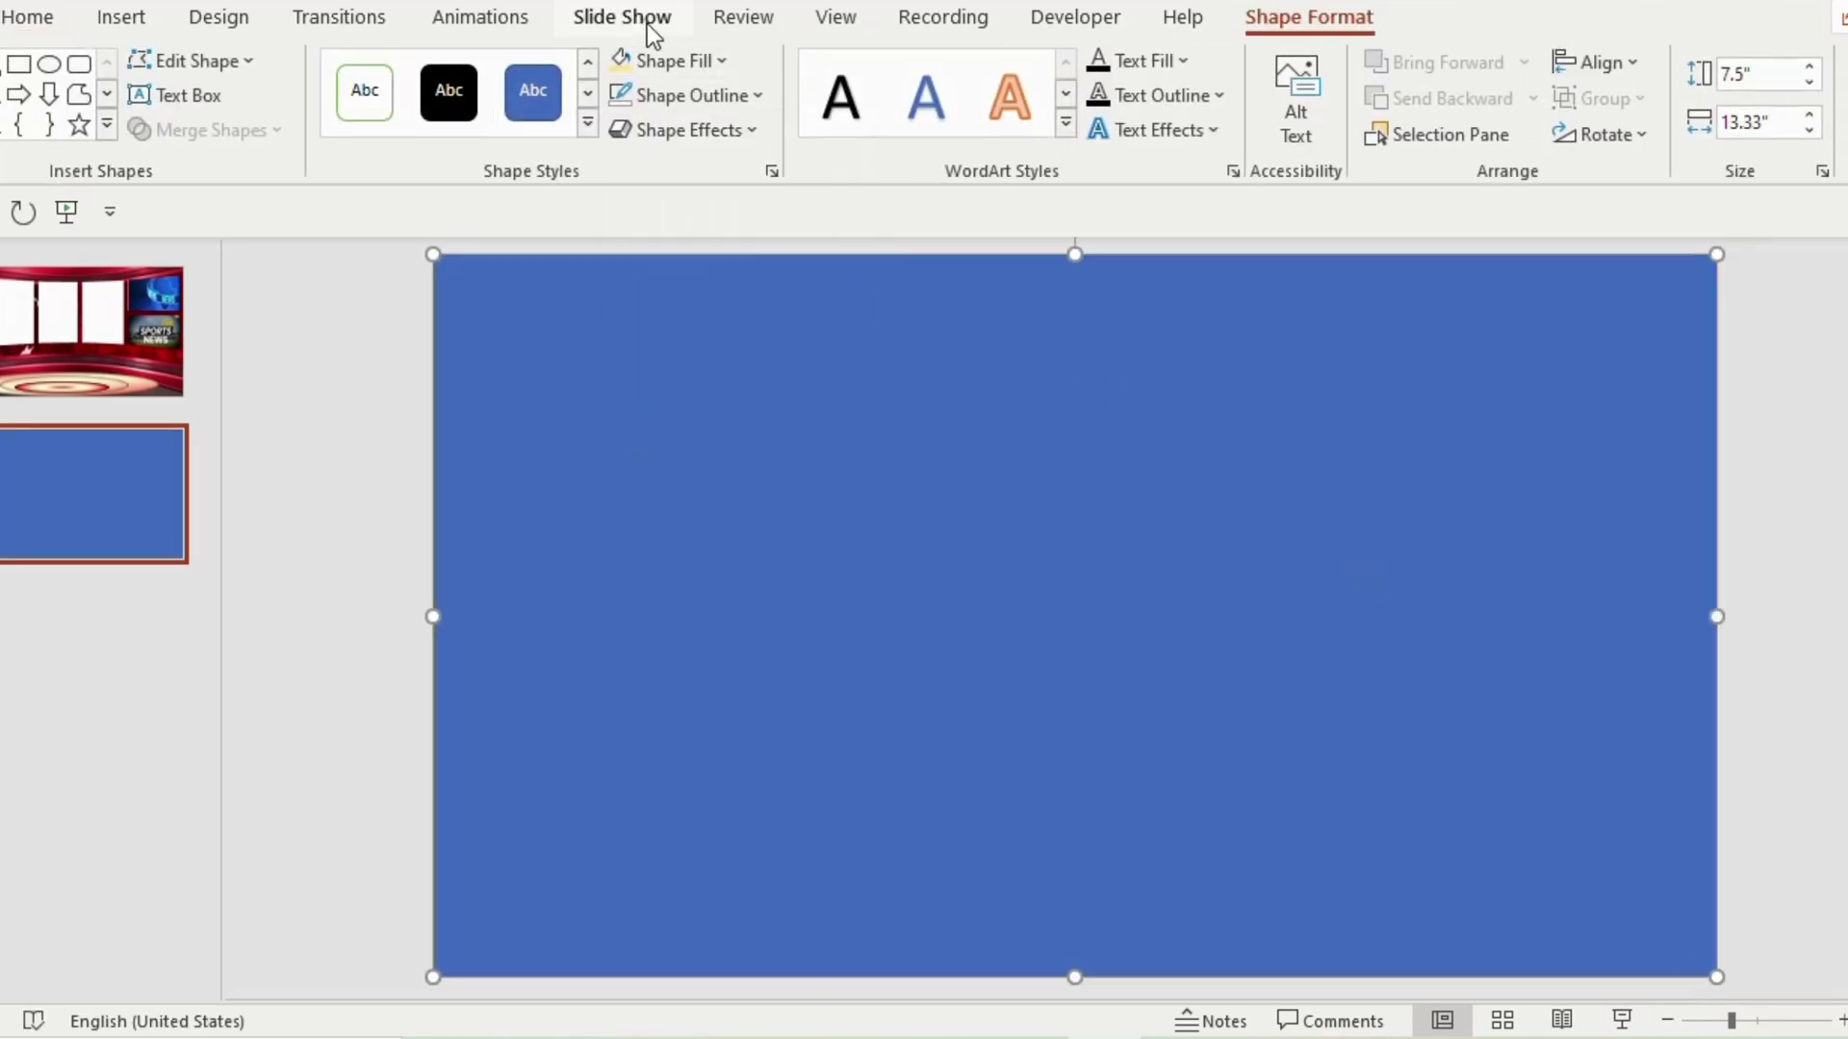
{"action": "left_click", "coordinate": [673, 60]}
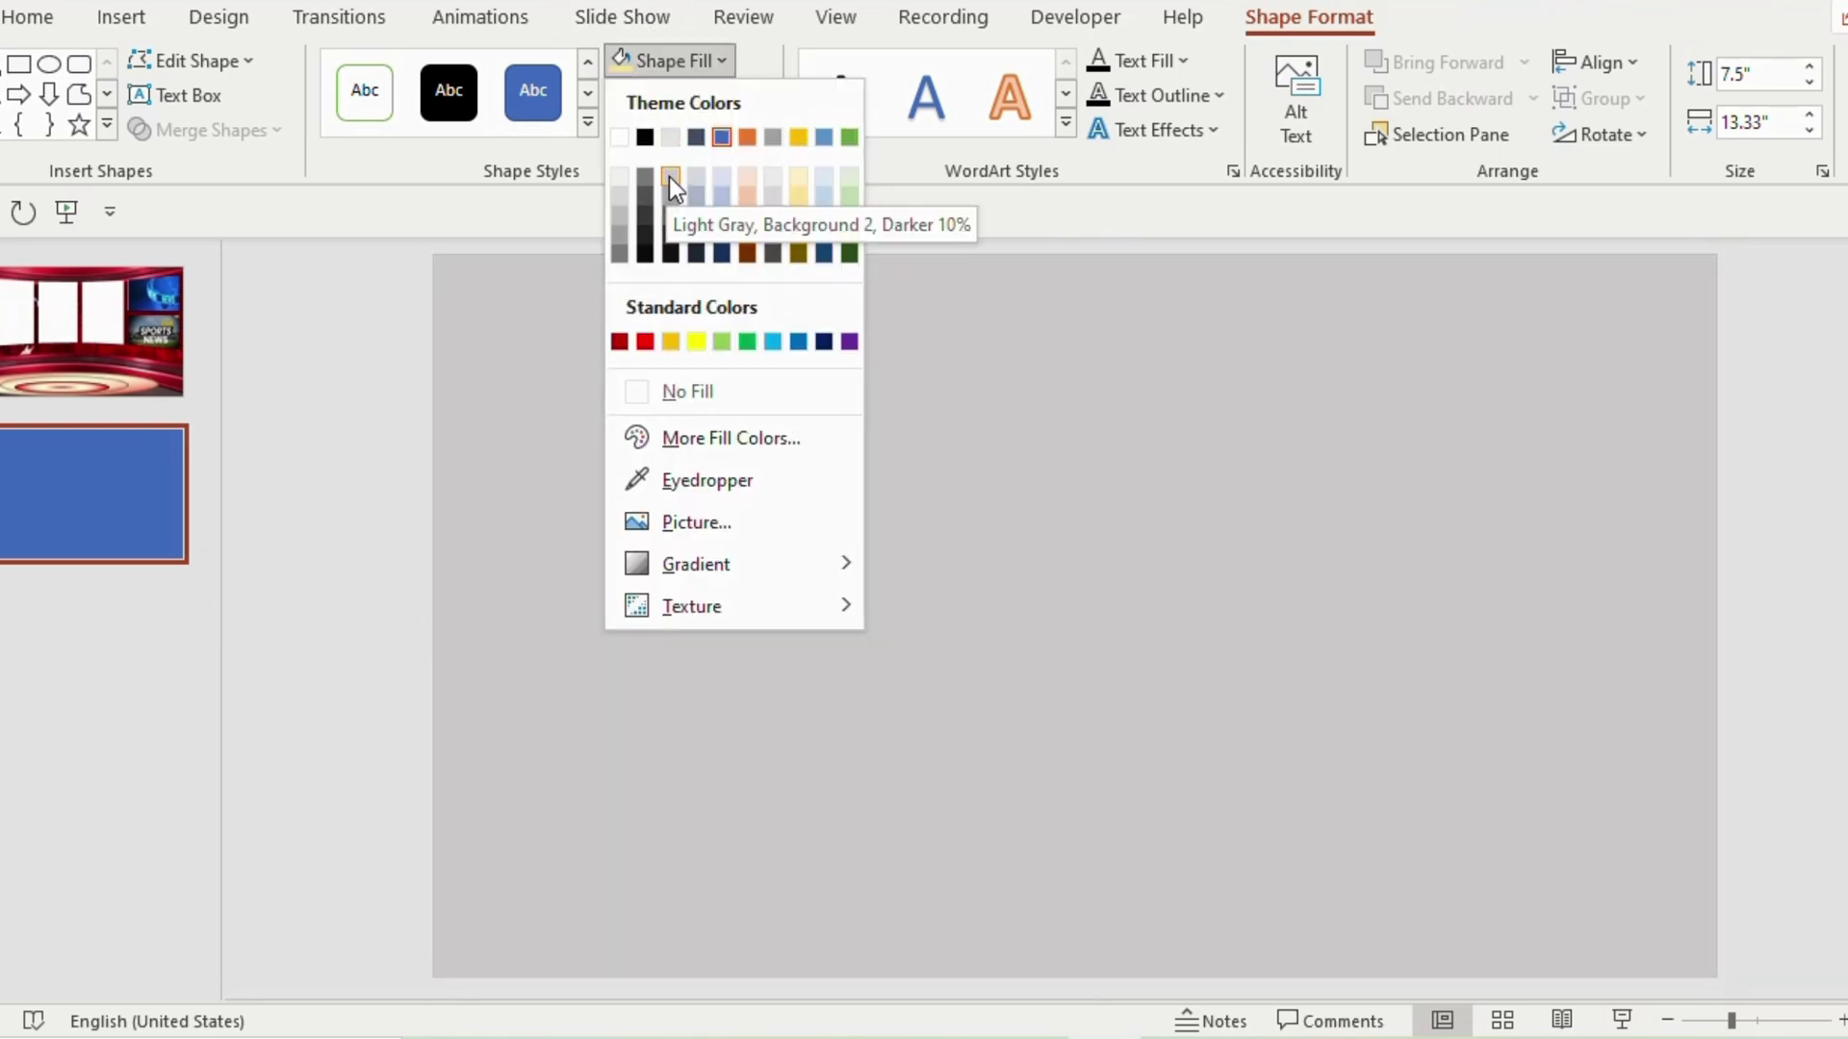
{"action": "left_click", "coordinate": [670, 179]}
{"action": "left_click", "coordinate": [19, 64]}
{"action": "left_click_drag", "start_coordinate": [495, 313], "coordinate": [1065, 742]}
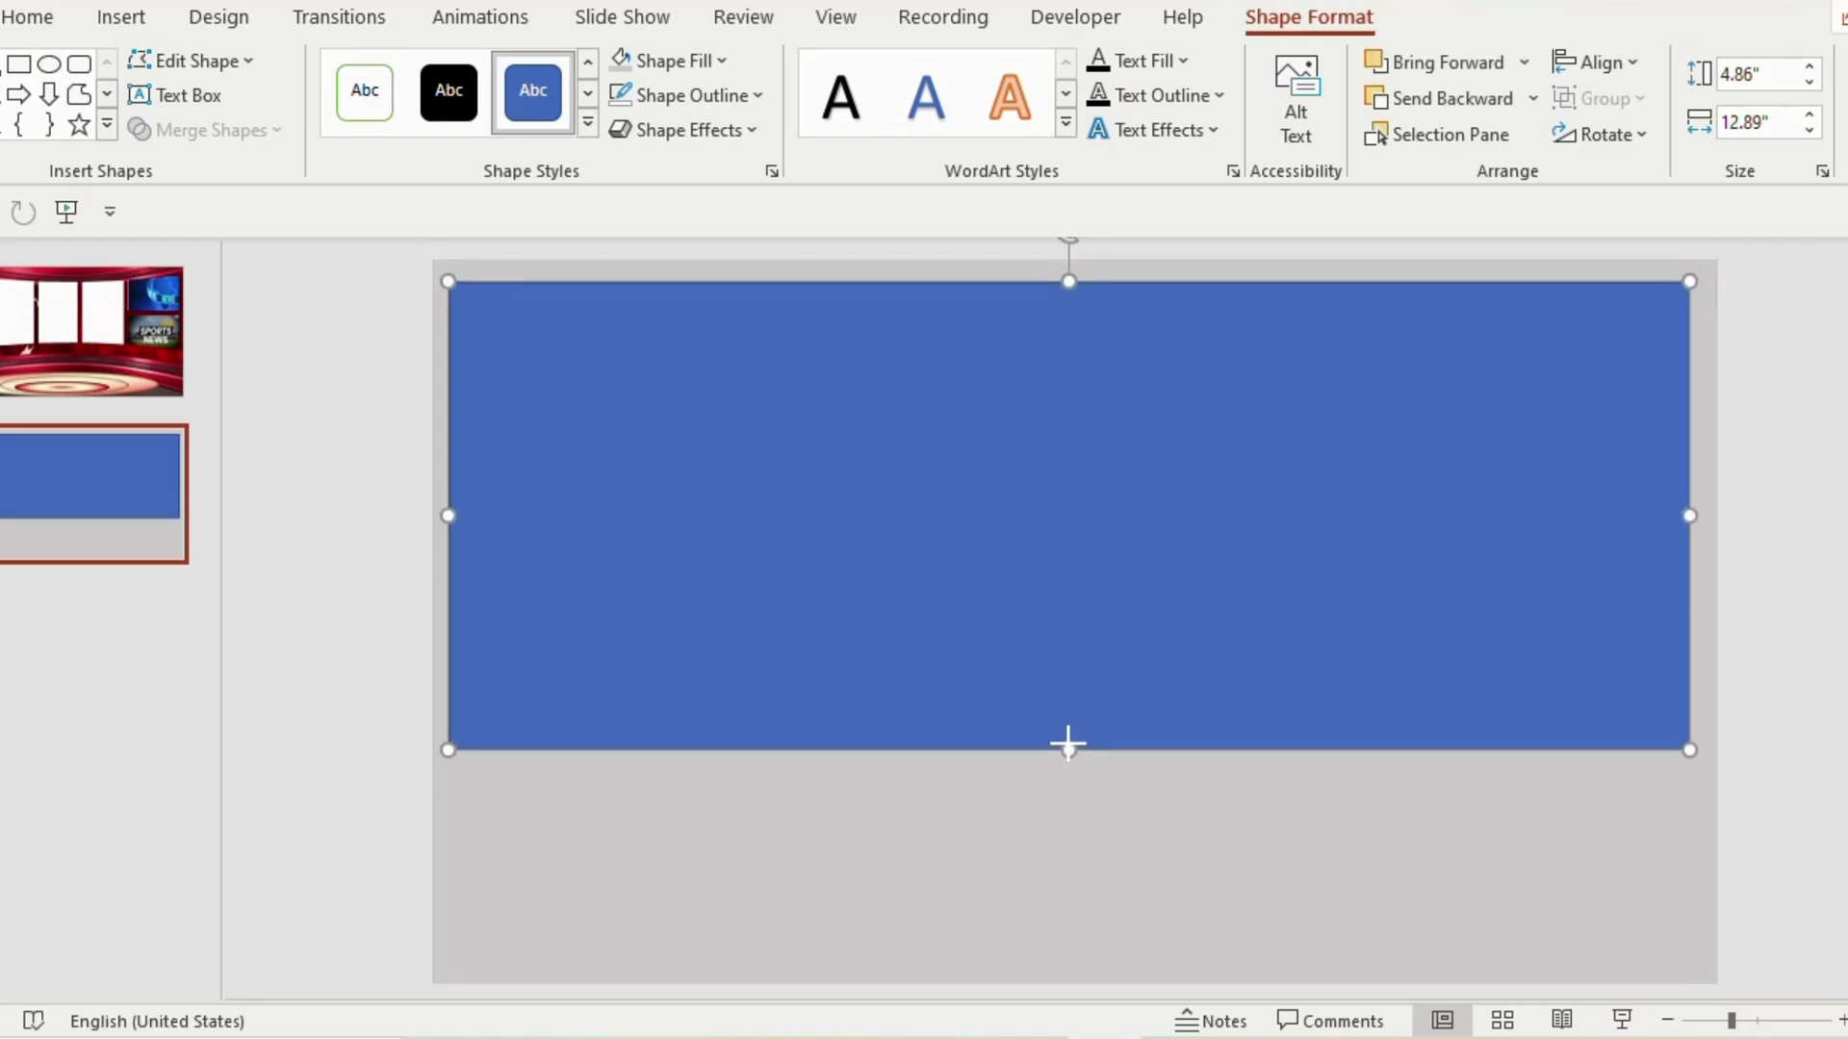
Step: Edit the blue rectangle's points and curve its top edge downward from both top corners
{"action": "right_click", "coordinate": [628, 287]}
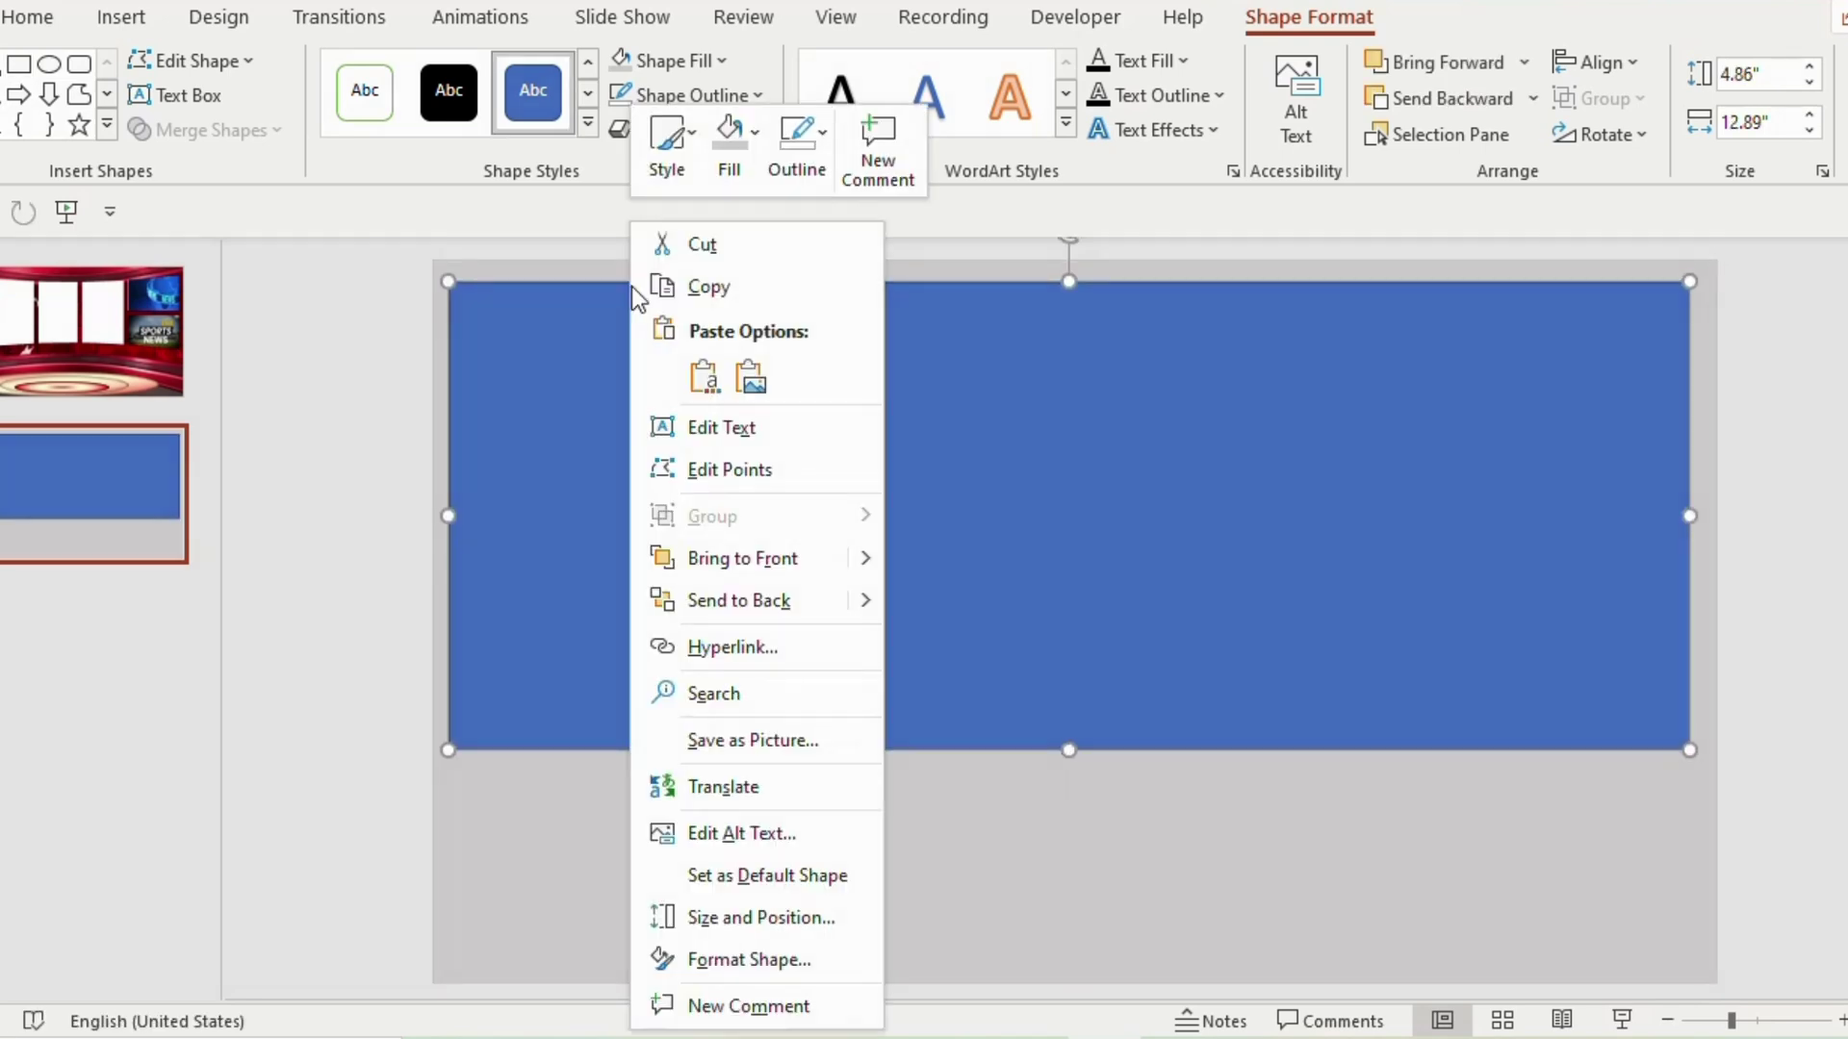
{"action": "left_click", "coordinate": [730, 471]}
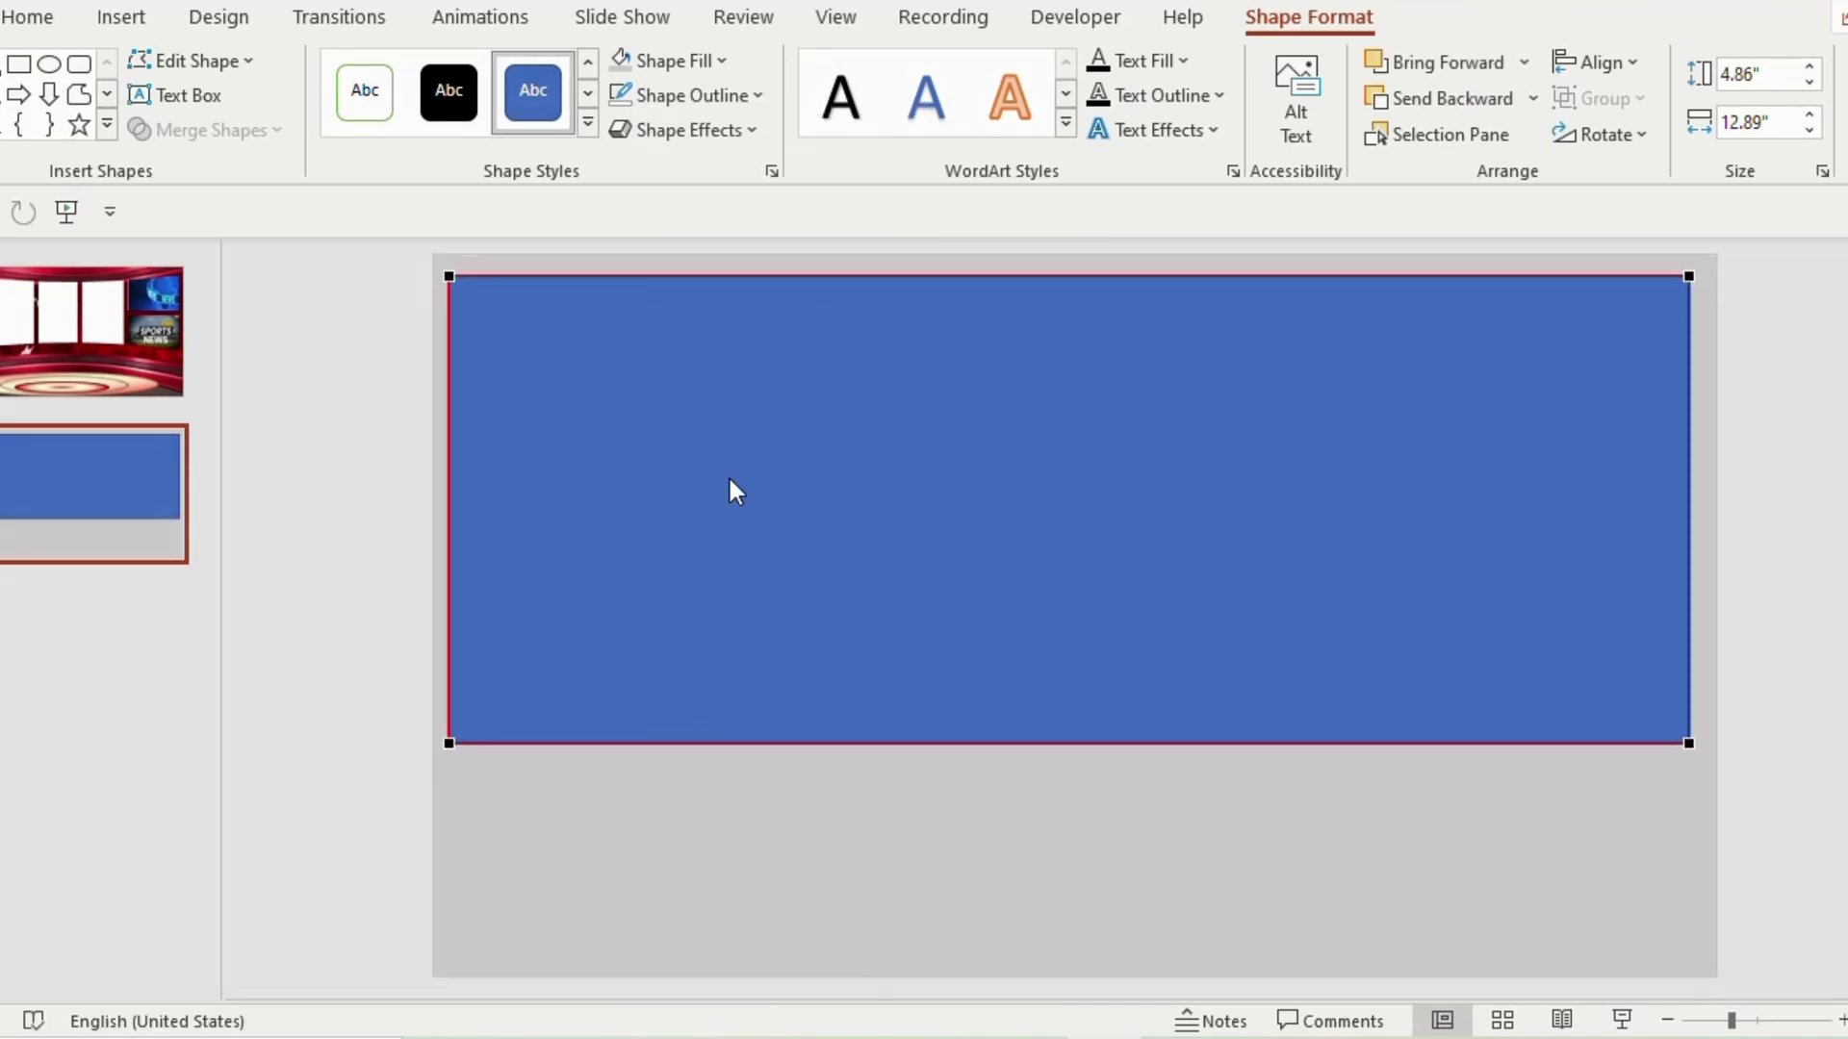
{"action": "left_click", "coordinate": [452, 277]}
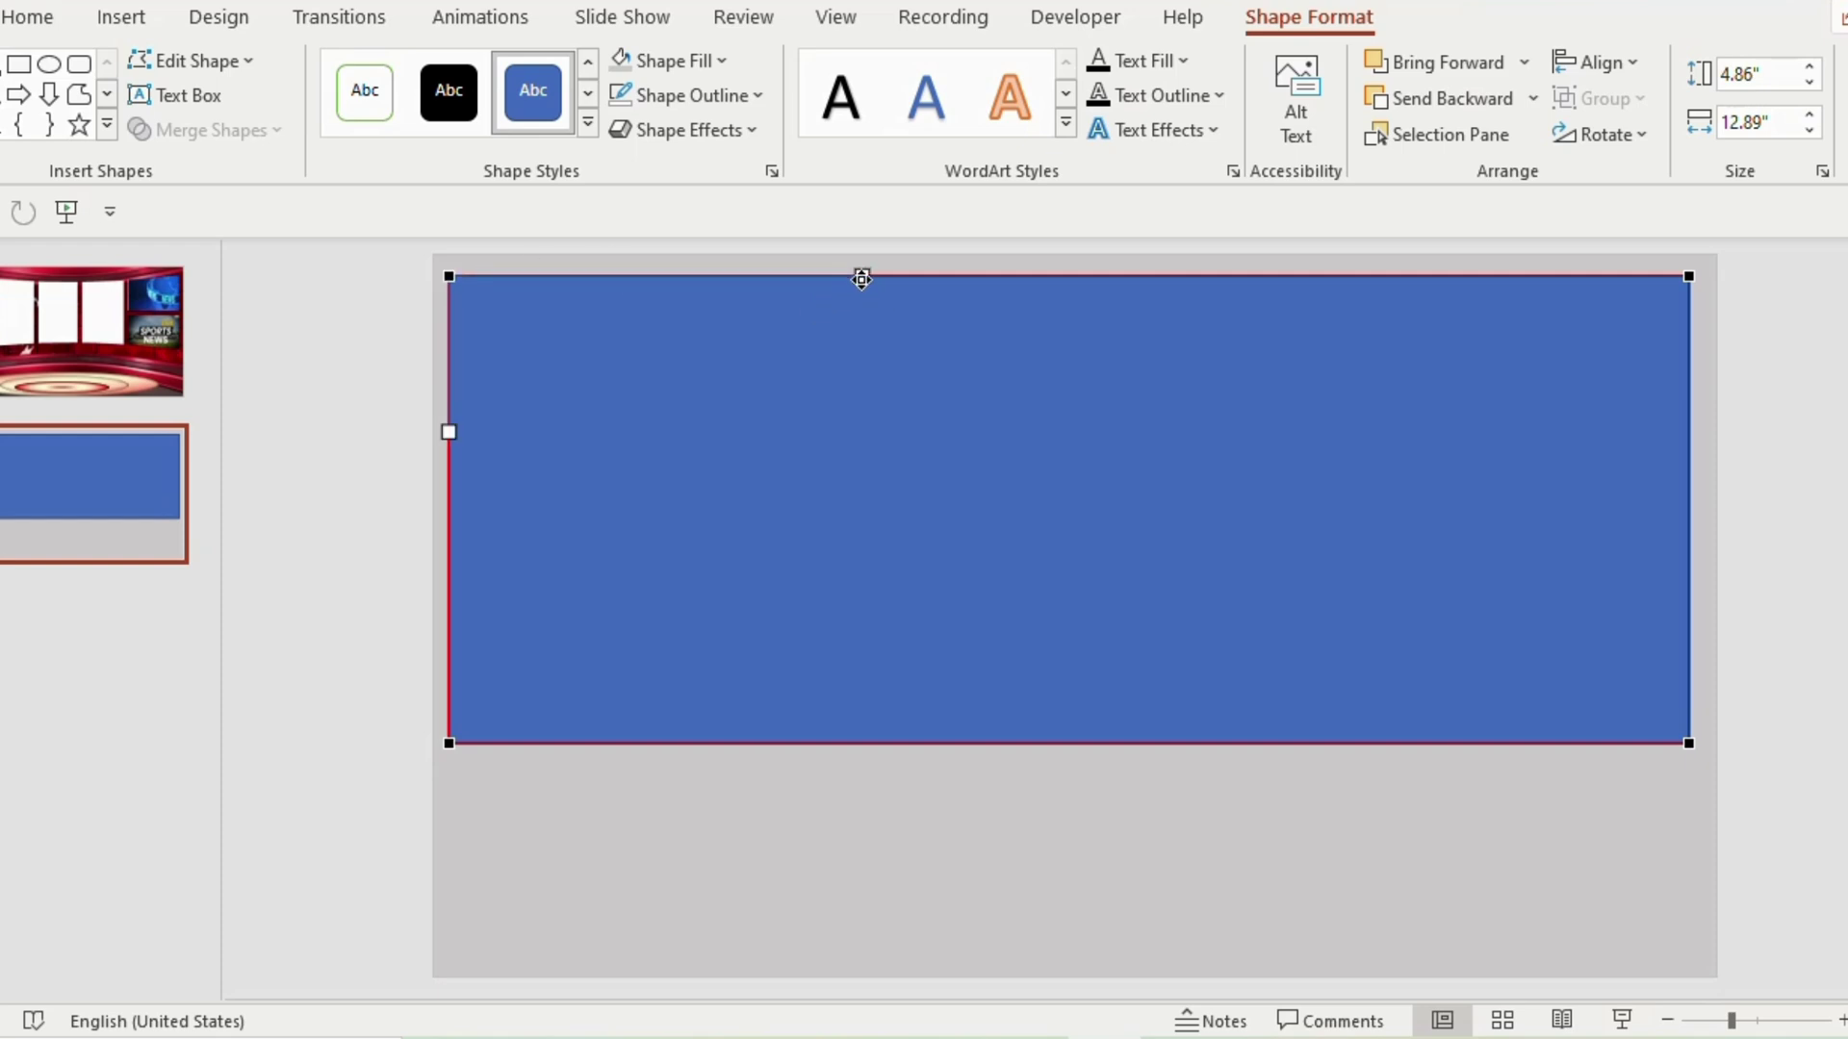
{"action": "left_click_drag", "start_coordinate": [862, 279], "coordinate": [856, 389]}
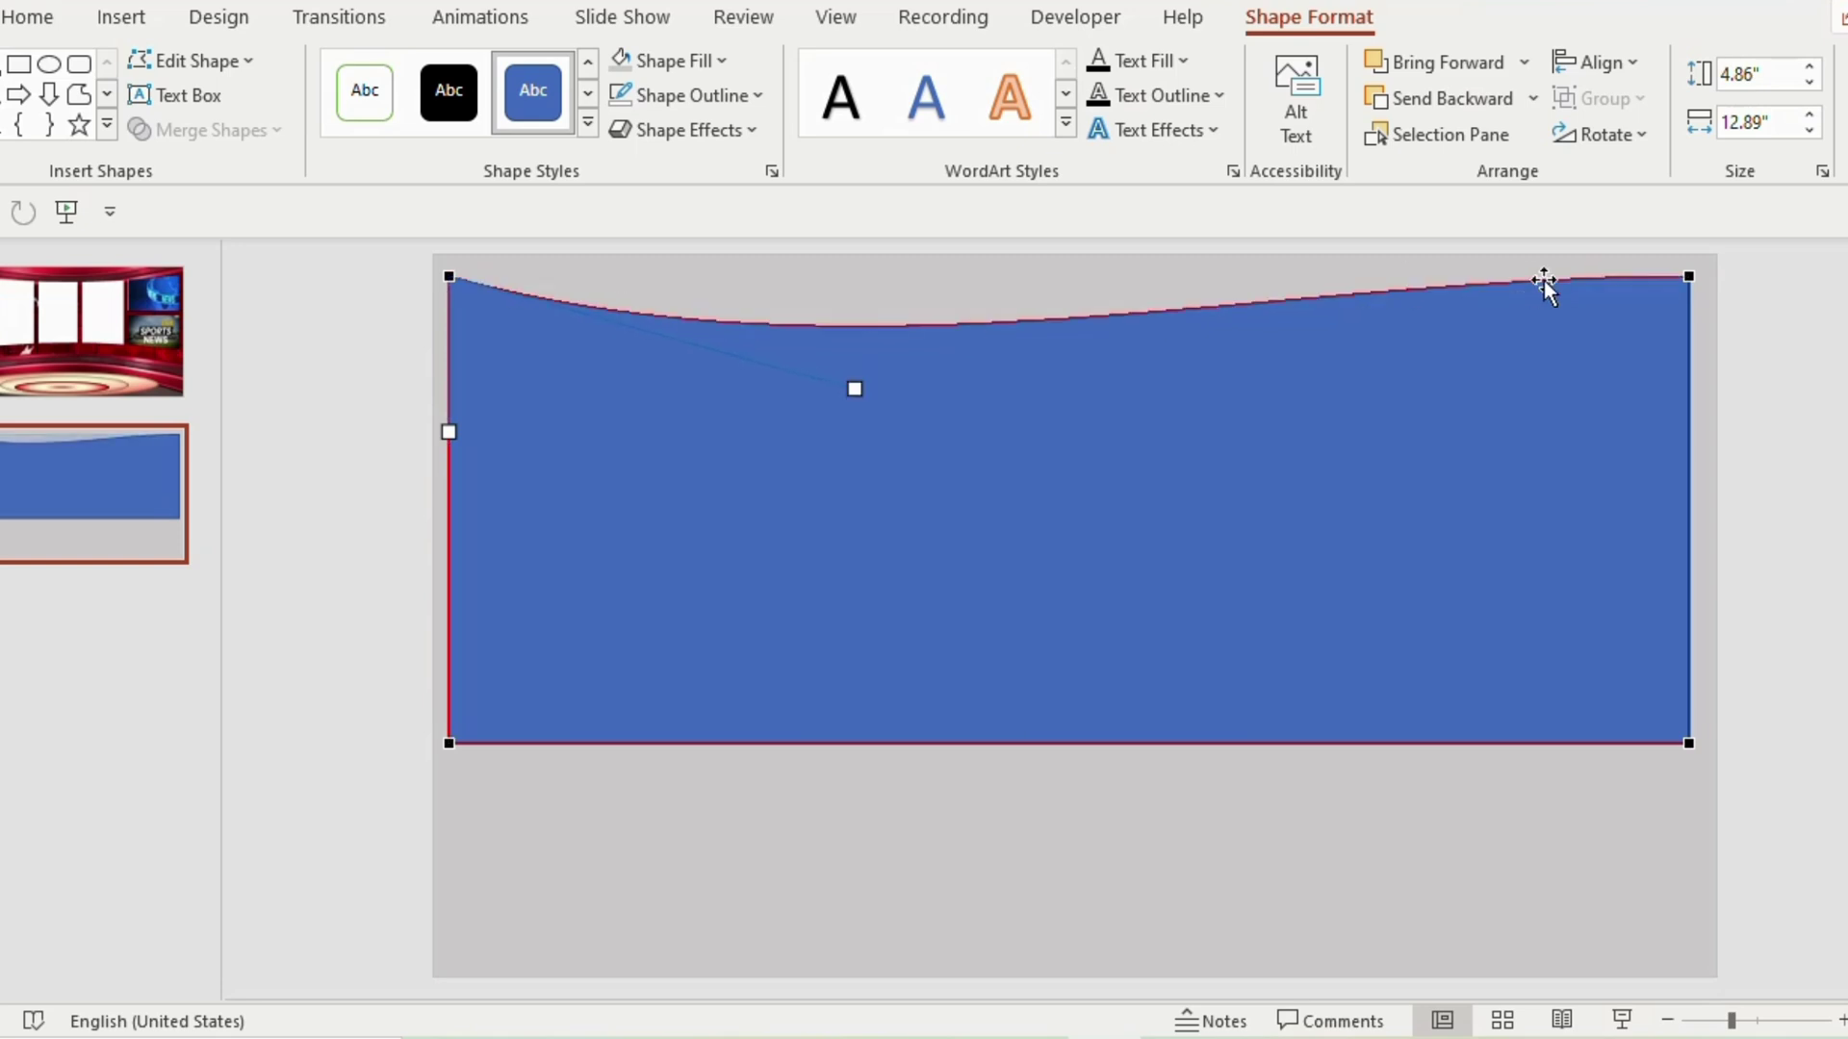
{"action": "left_click", "coordinate": [1685, 278]}
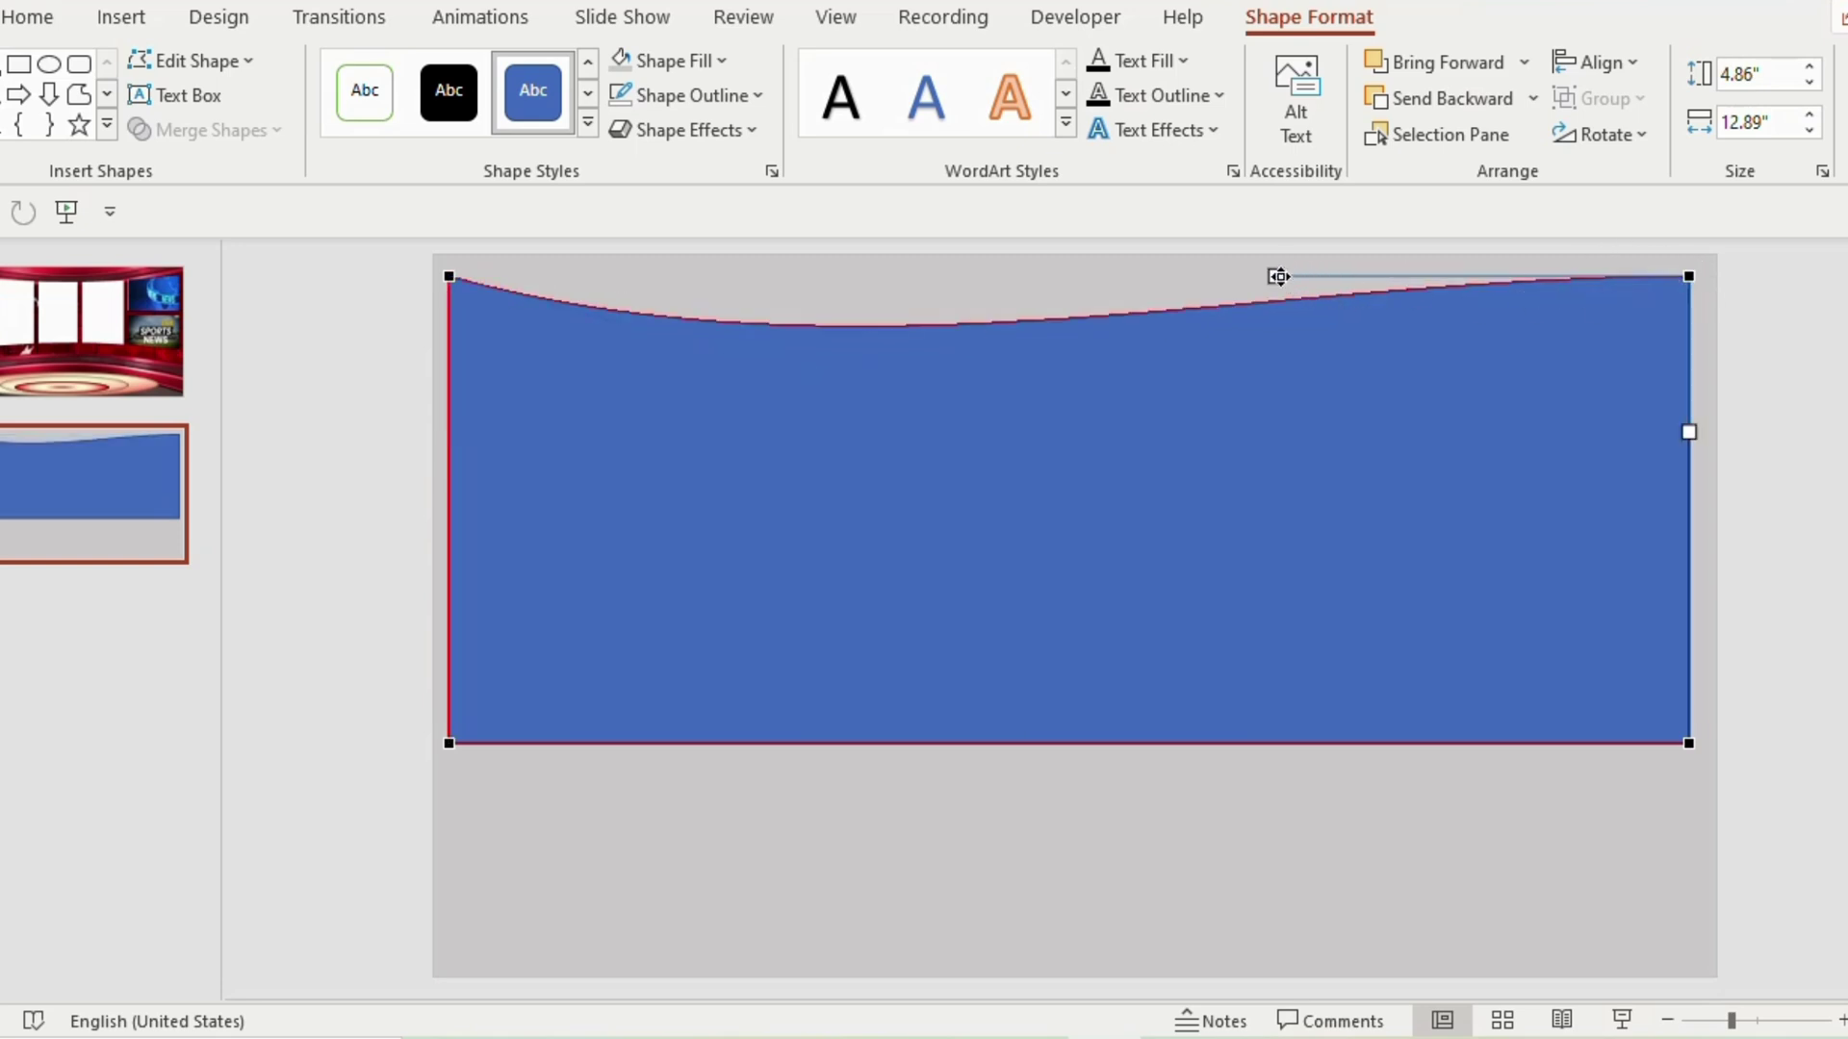
{"action": "left_click_drag", "start_coordinate": [1276, 276], "coordinate": [1274, 397]}
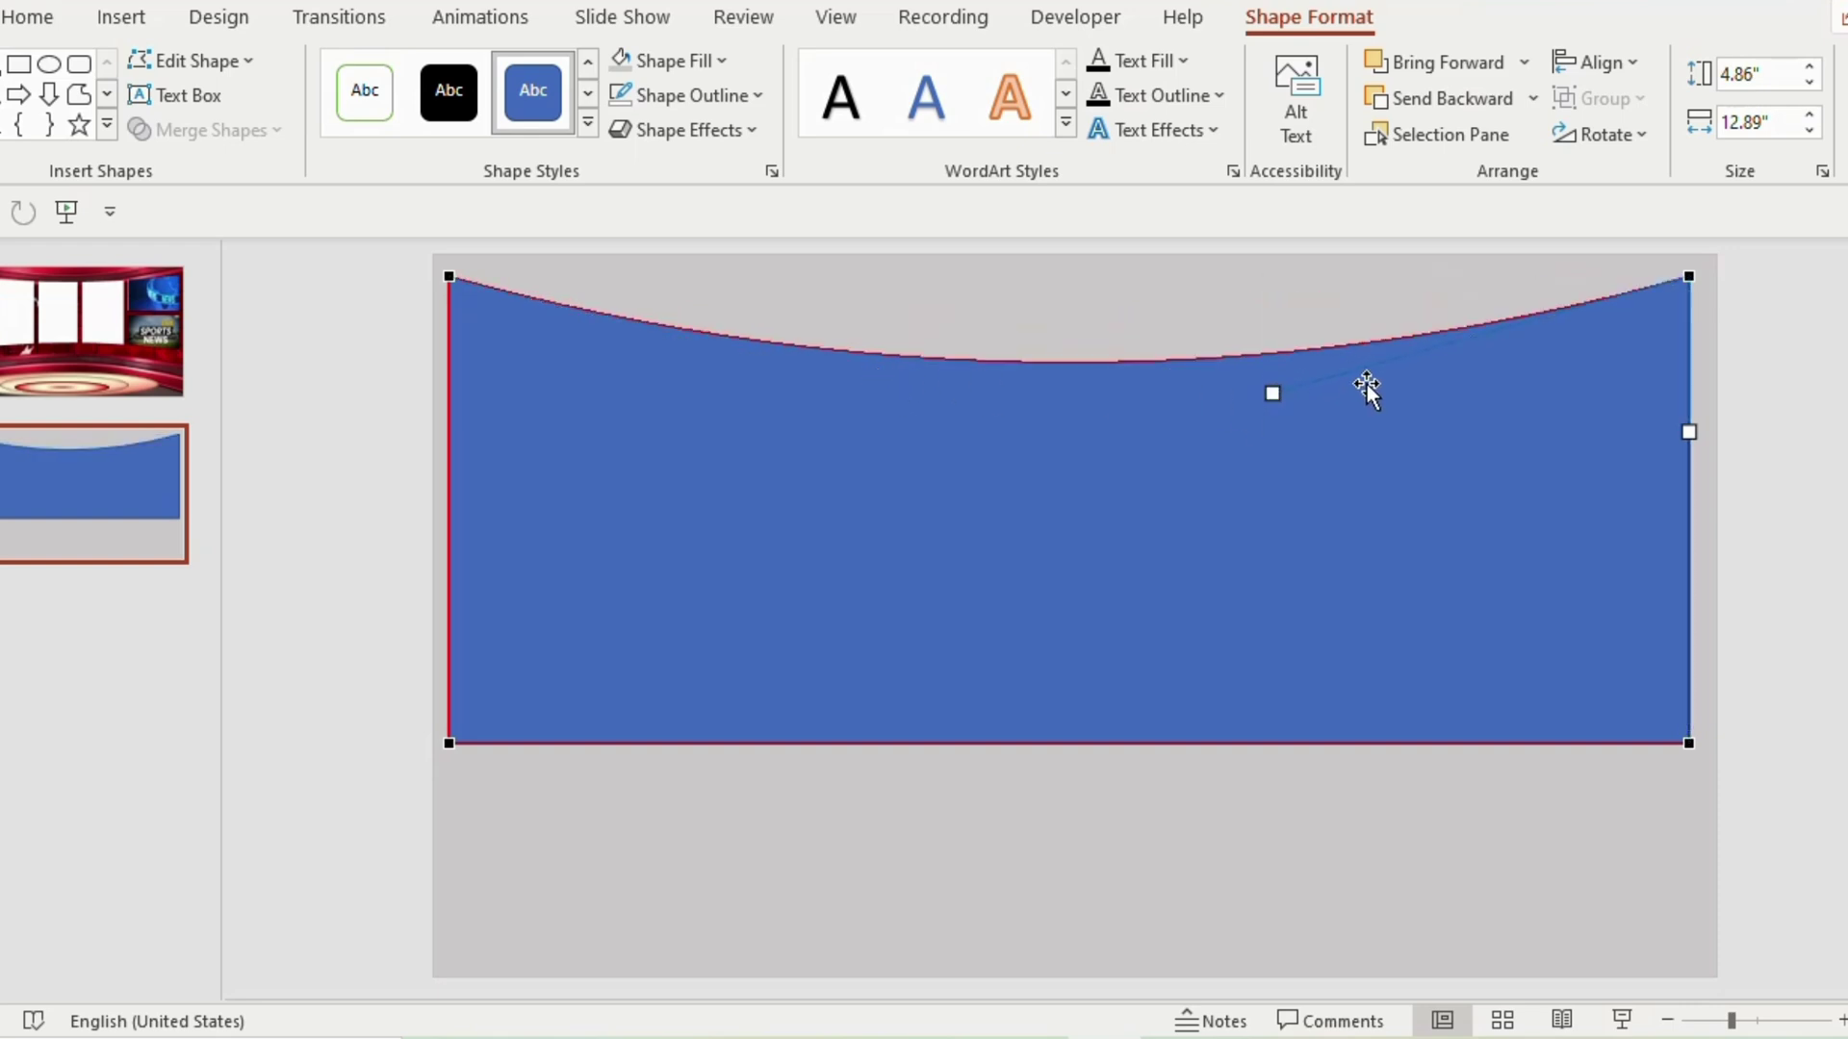
Step: Bend the bottom edge upward from both bottom corners to form a concave banner
{"action": "left_click", "coordinate": [448, 743]}
{"action": "left_click_drag", "start_coordinate": [863, 742], "coordinate": [855, 611]}
{"action": "left_click", "coordinate": [1688, 742]}
{"action": "left_click_drag", "start_coordinate": [1276, 744], "coordinate": [1286, 626]}
Step: Finish point editing, remove the curved wall's outline and fill it with a light gold theme colour
{"action": "key", "text": "Escape"}
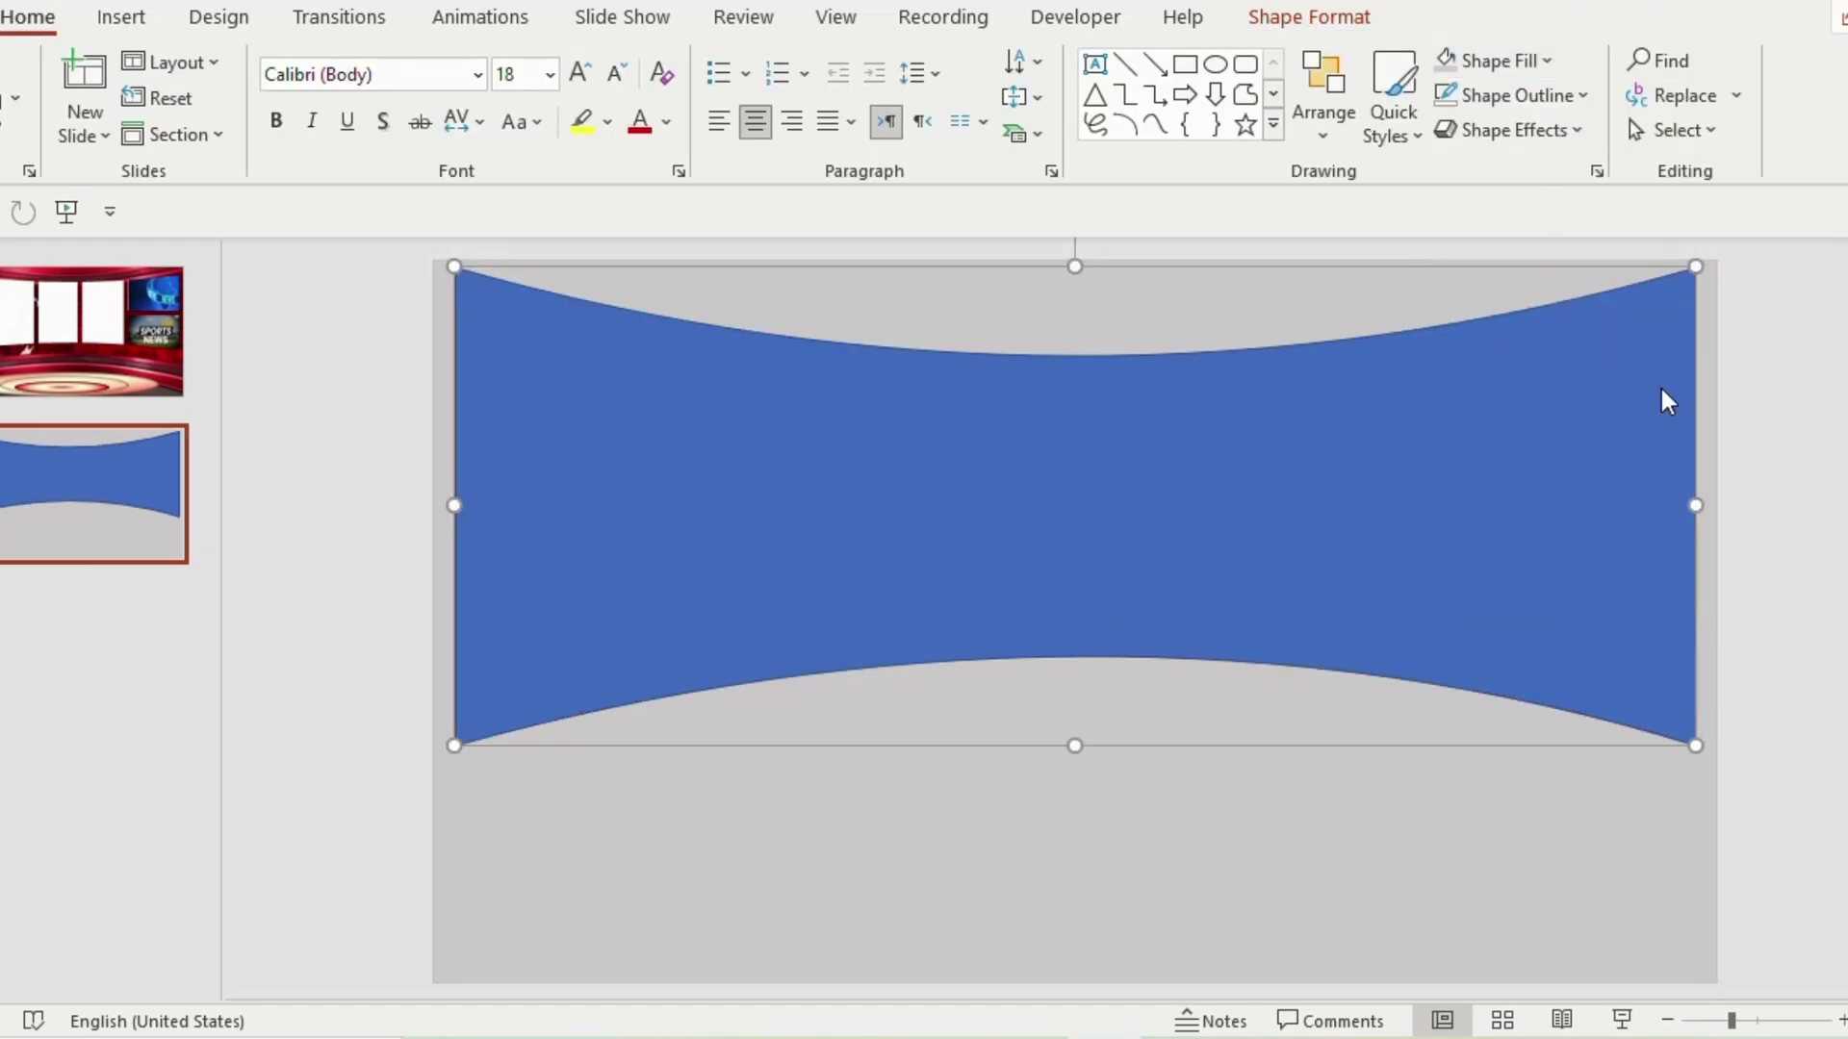
{"action": "left_click", "coordinate": [1551, 96]}
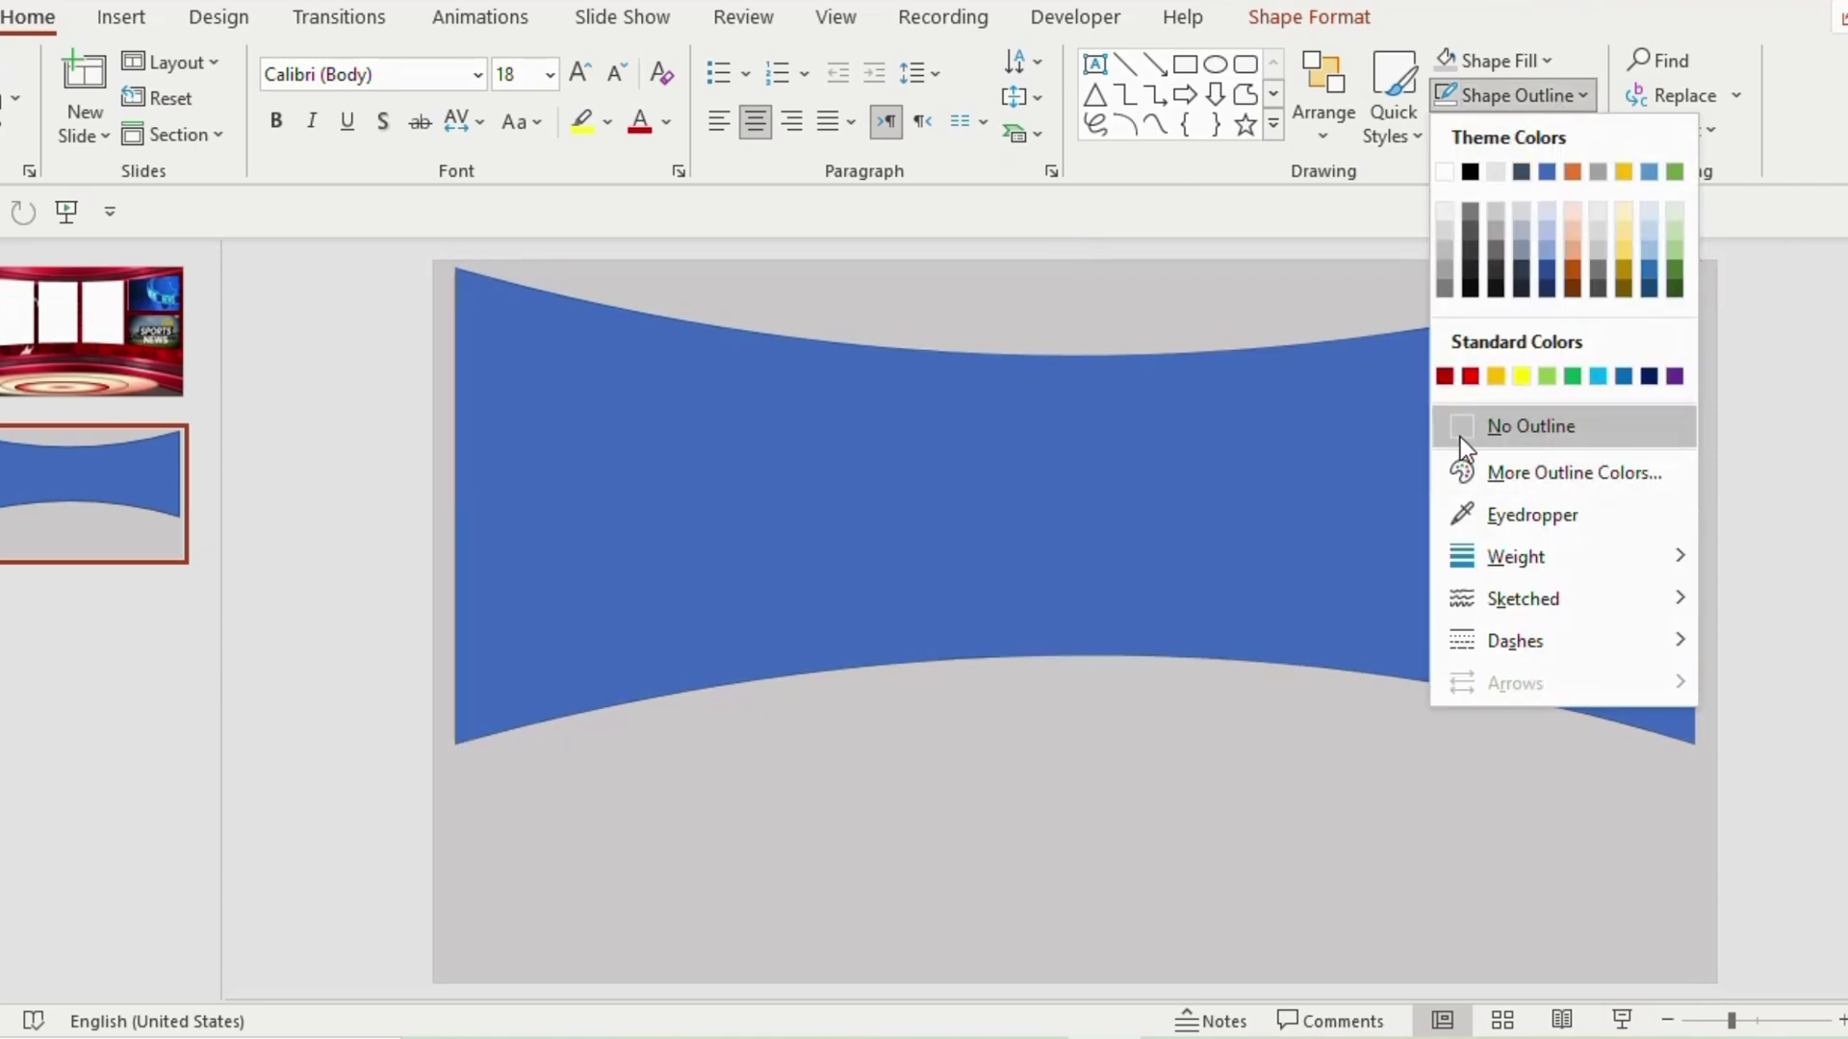
{"action": "left_click", "coordinate": [1459, 437]}
{"action": "left_click", "coordinate": [1519, 61]}
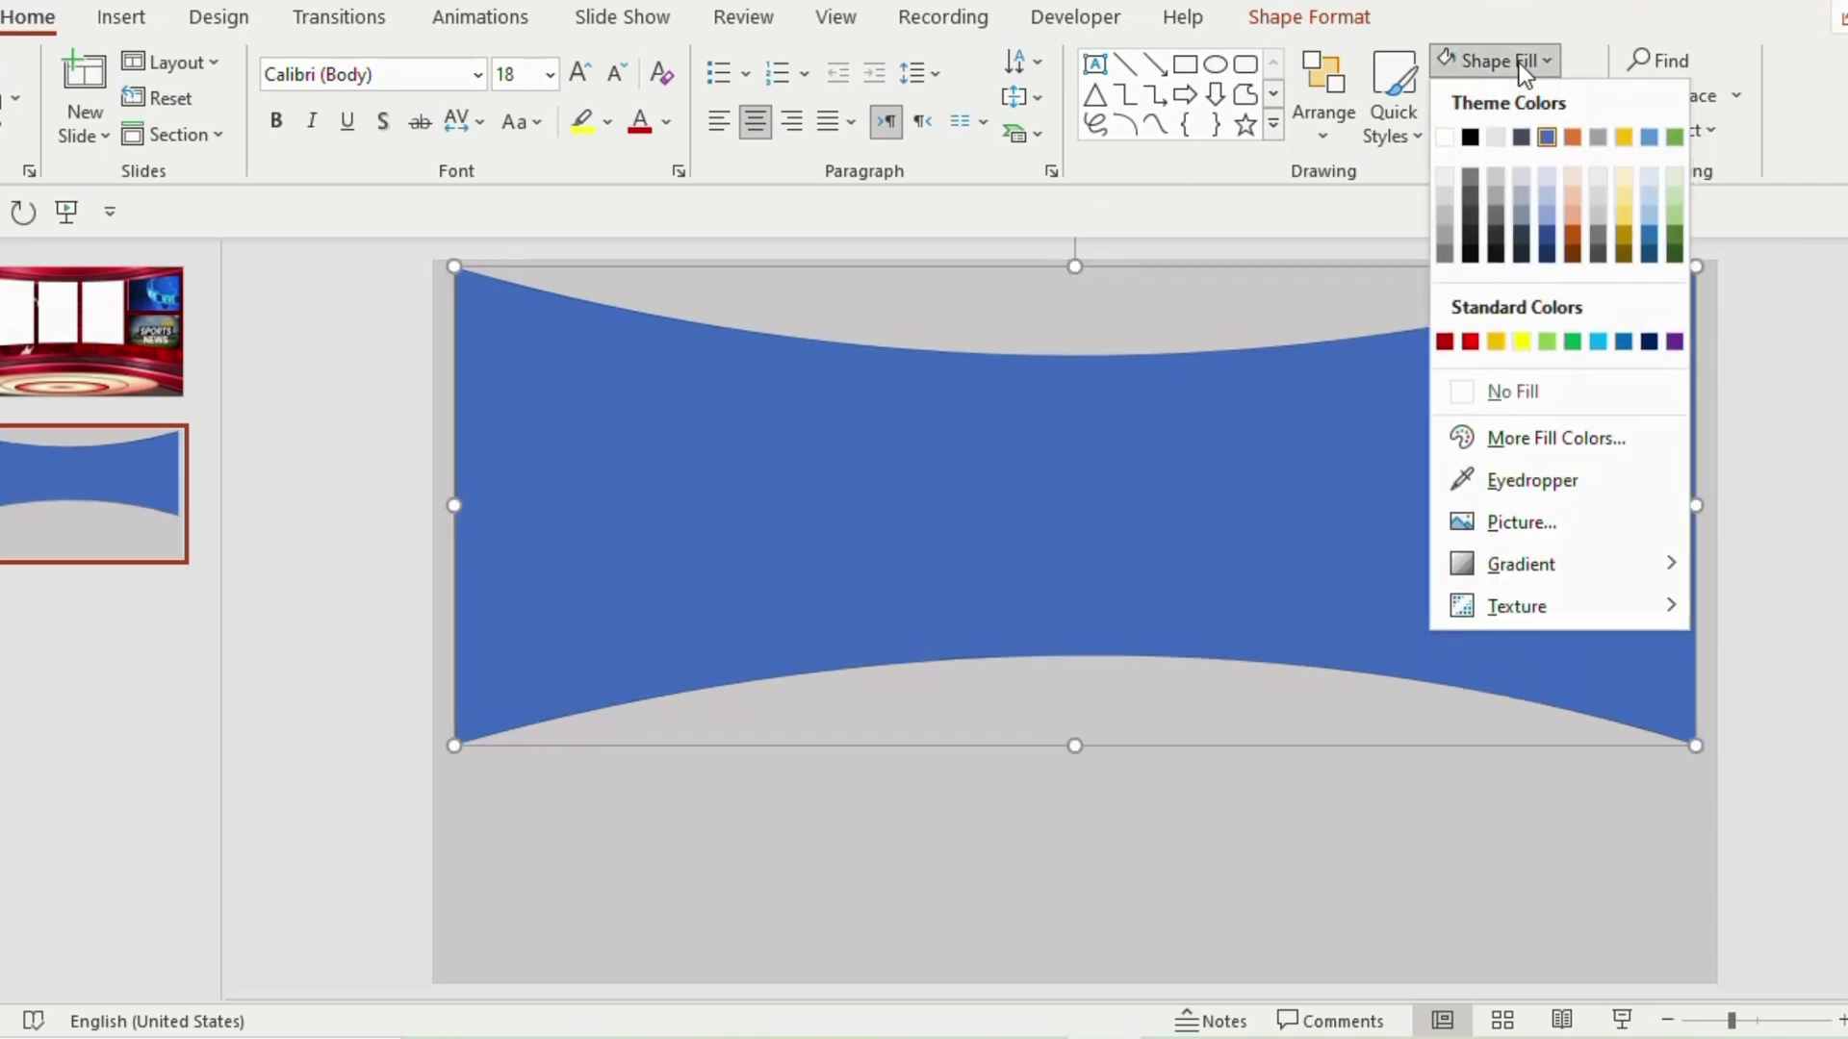
{"action": "left_click", "coordinate": [1621, 194]}
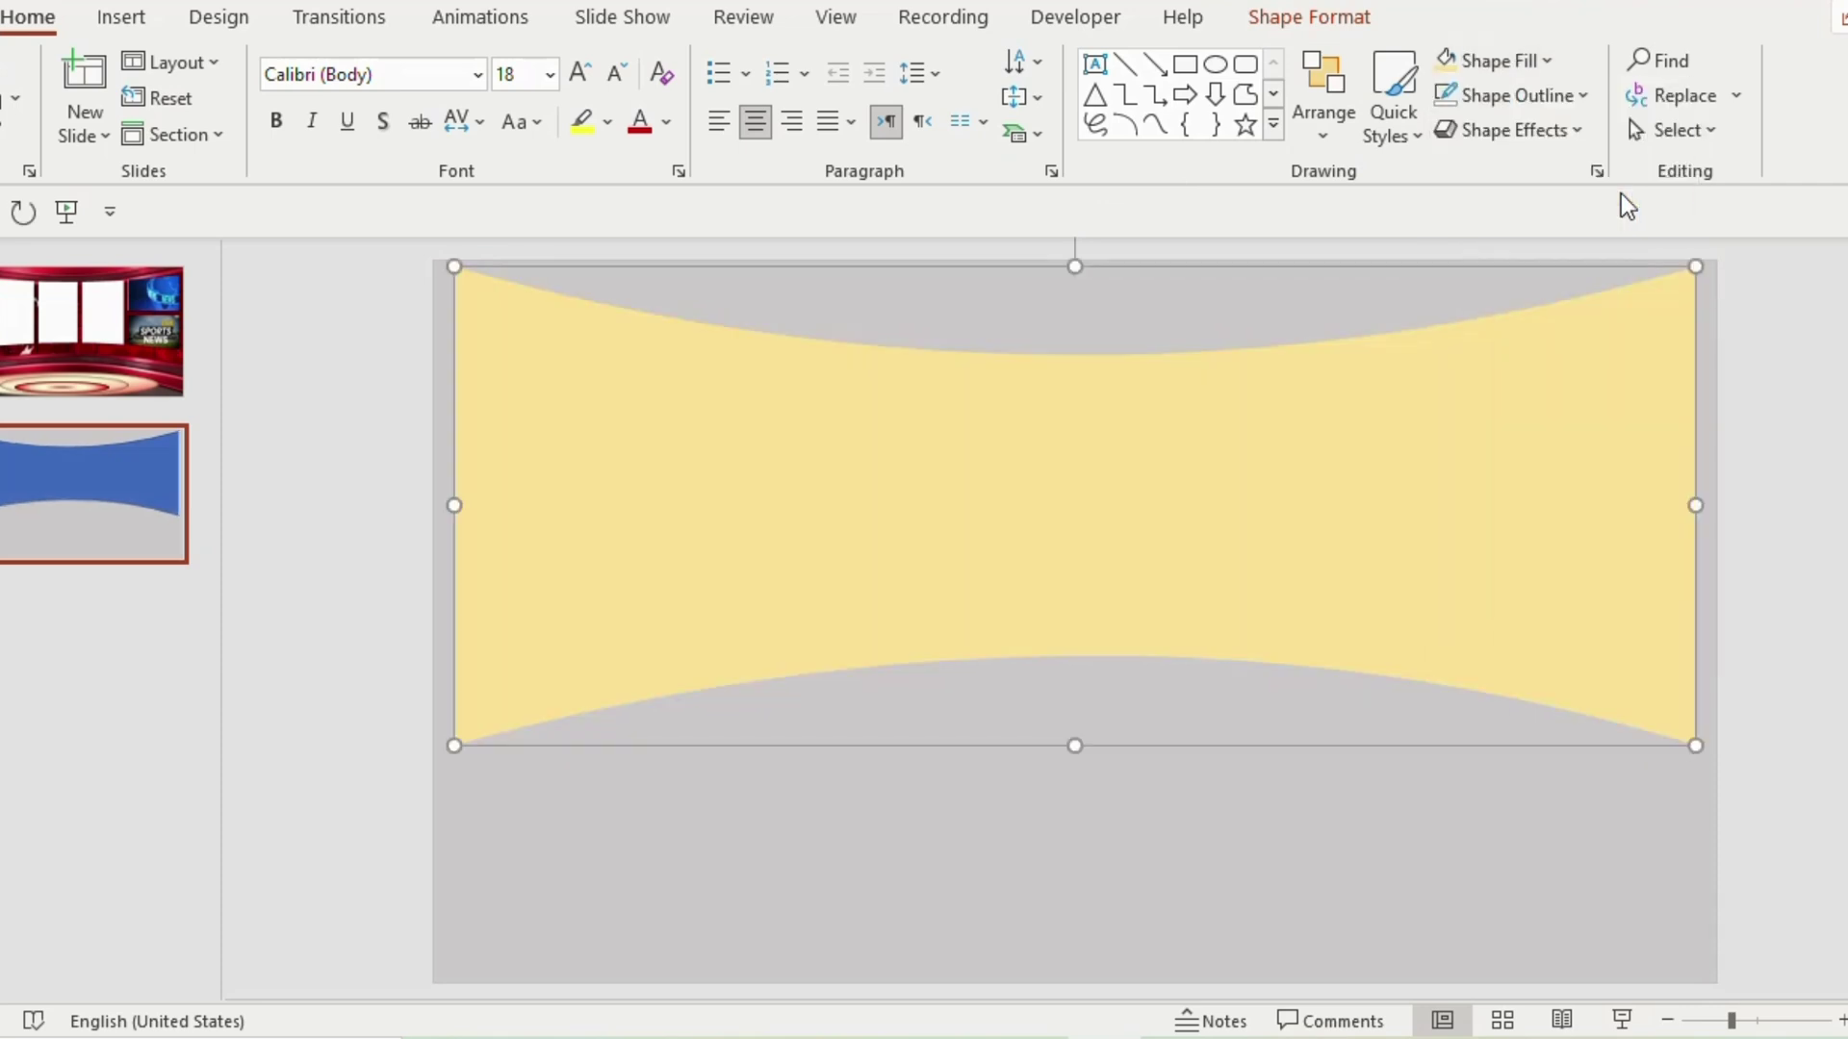
Step: Draw an outline-free thin vertical bar over the wall and copy it across to the right
{"action": "left_click", "coordinate": [1185, 63]}
{"action": "mouse_move", "coordinate": [578, 260]}
{"action": "left_mouse_down"}
{"action": "mouse_move", "coordinate": [619, 677]}
{"action": "mouse_move", "coordinate": [602, 744]}
{"action": "left_mouse_up"}
{"action": "left_click_drag", "start_coordinate": [592, 681], "coordinate": [652, 681]}
{"action": "left_click", "coordinate": [674, 96]}
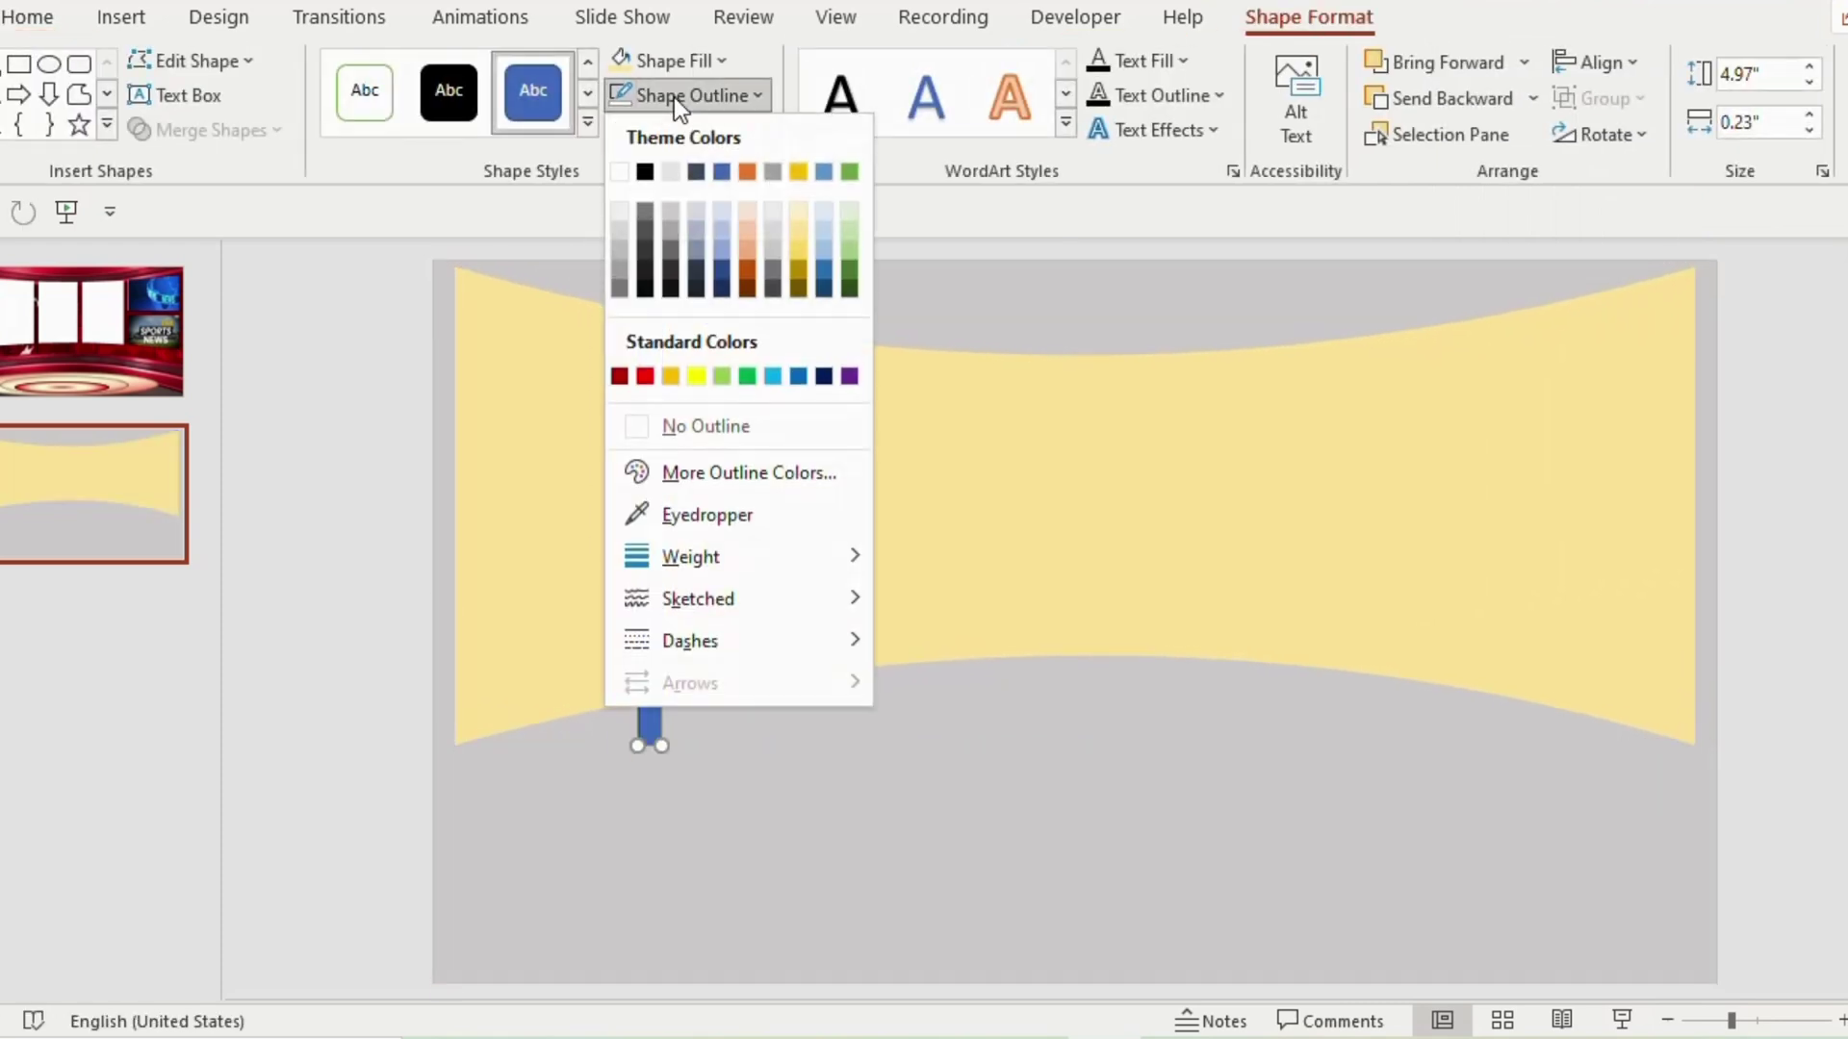
{"action": "left_click", "coordinate": [638, 424]}
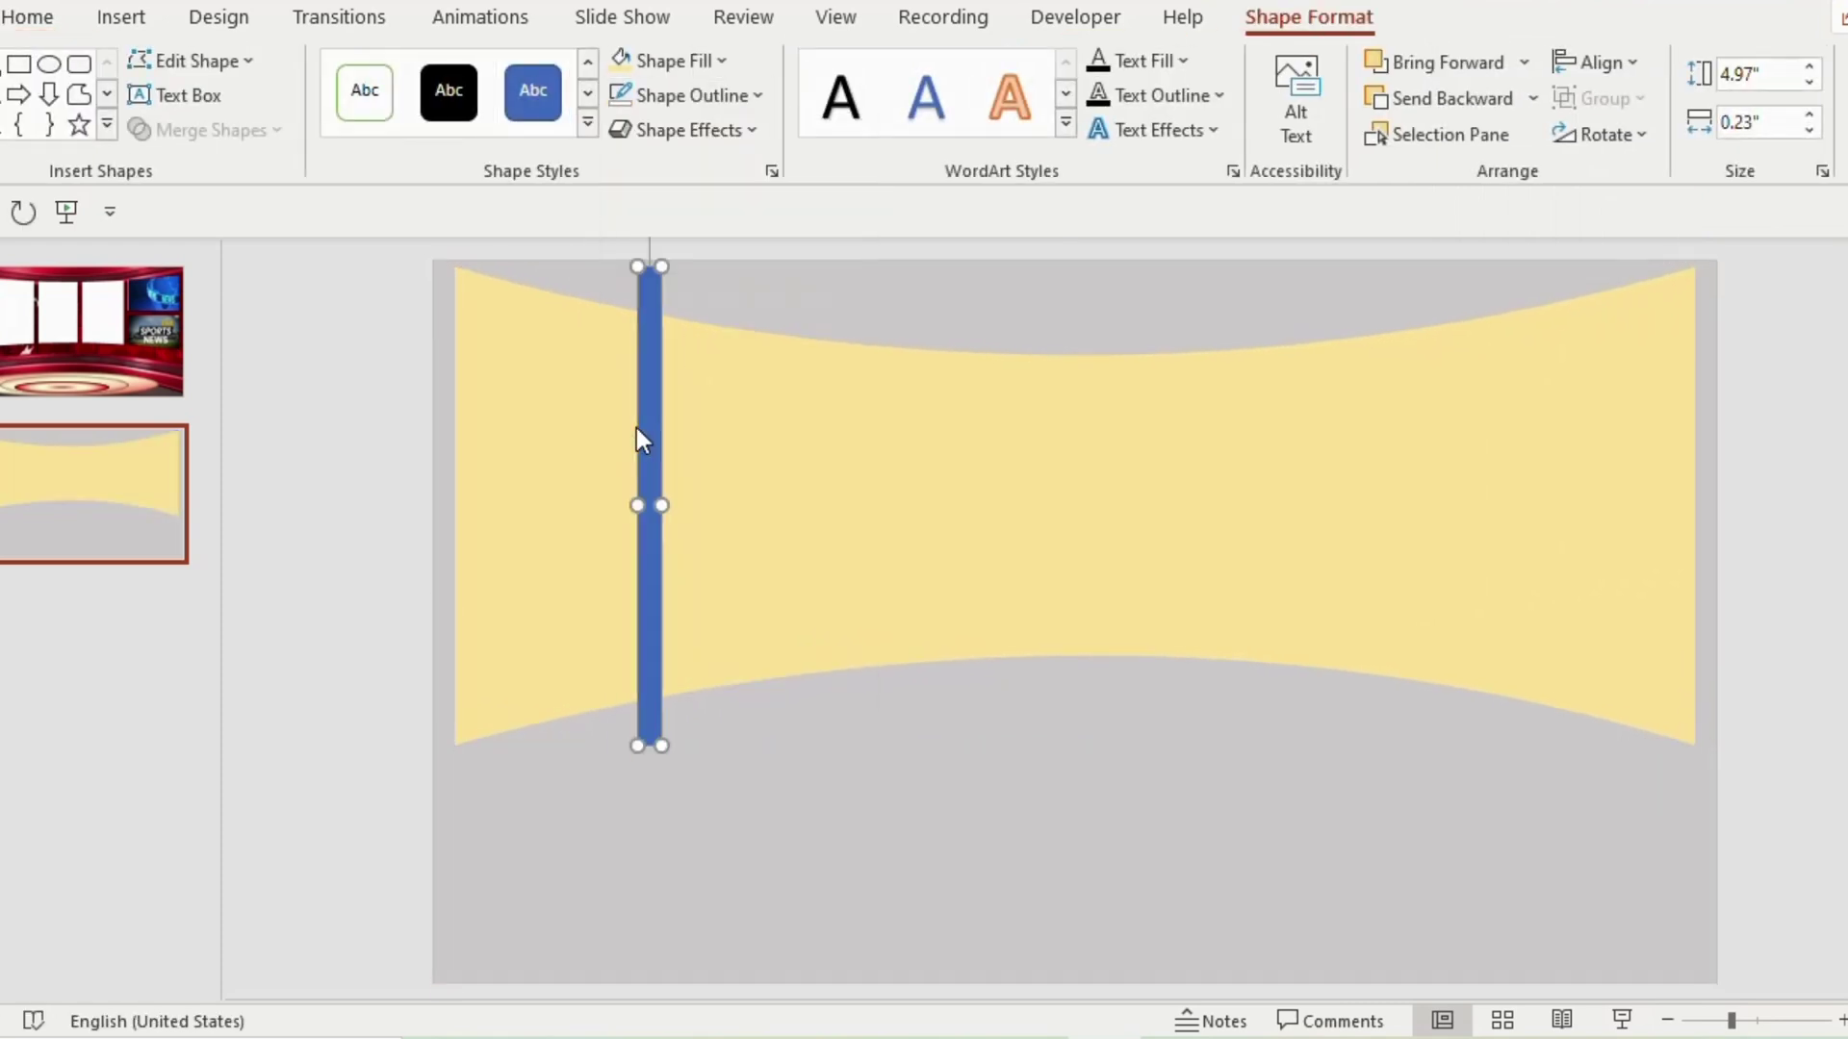
{"action": "left_click_drag", "start_coordinate": [637, 428], "coordinate": [1130, 406]}
{"action": "left_click_drag", "start_coordinate": [882, 520], "coordinate": [1445, 487]}
Step: Add an outline-free horizontal bar from the left edge to the first bar, and copy it to the right side
{"action": "left_click", "coordinate": [18, 64]}
{"action": "left_click_drag", "start_coordinate": [434, 472], "coordinate": [636, 491]}
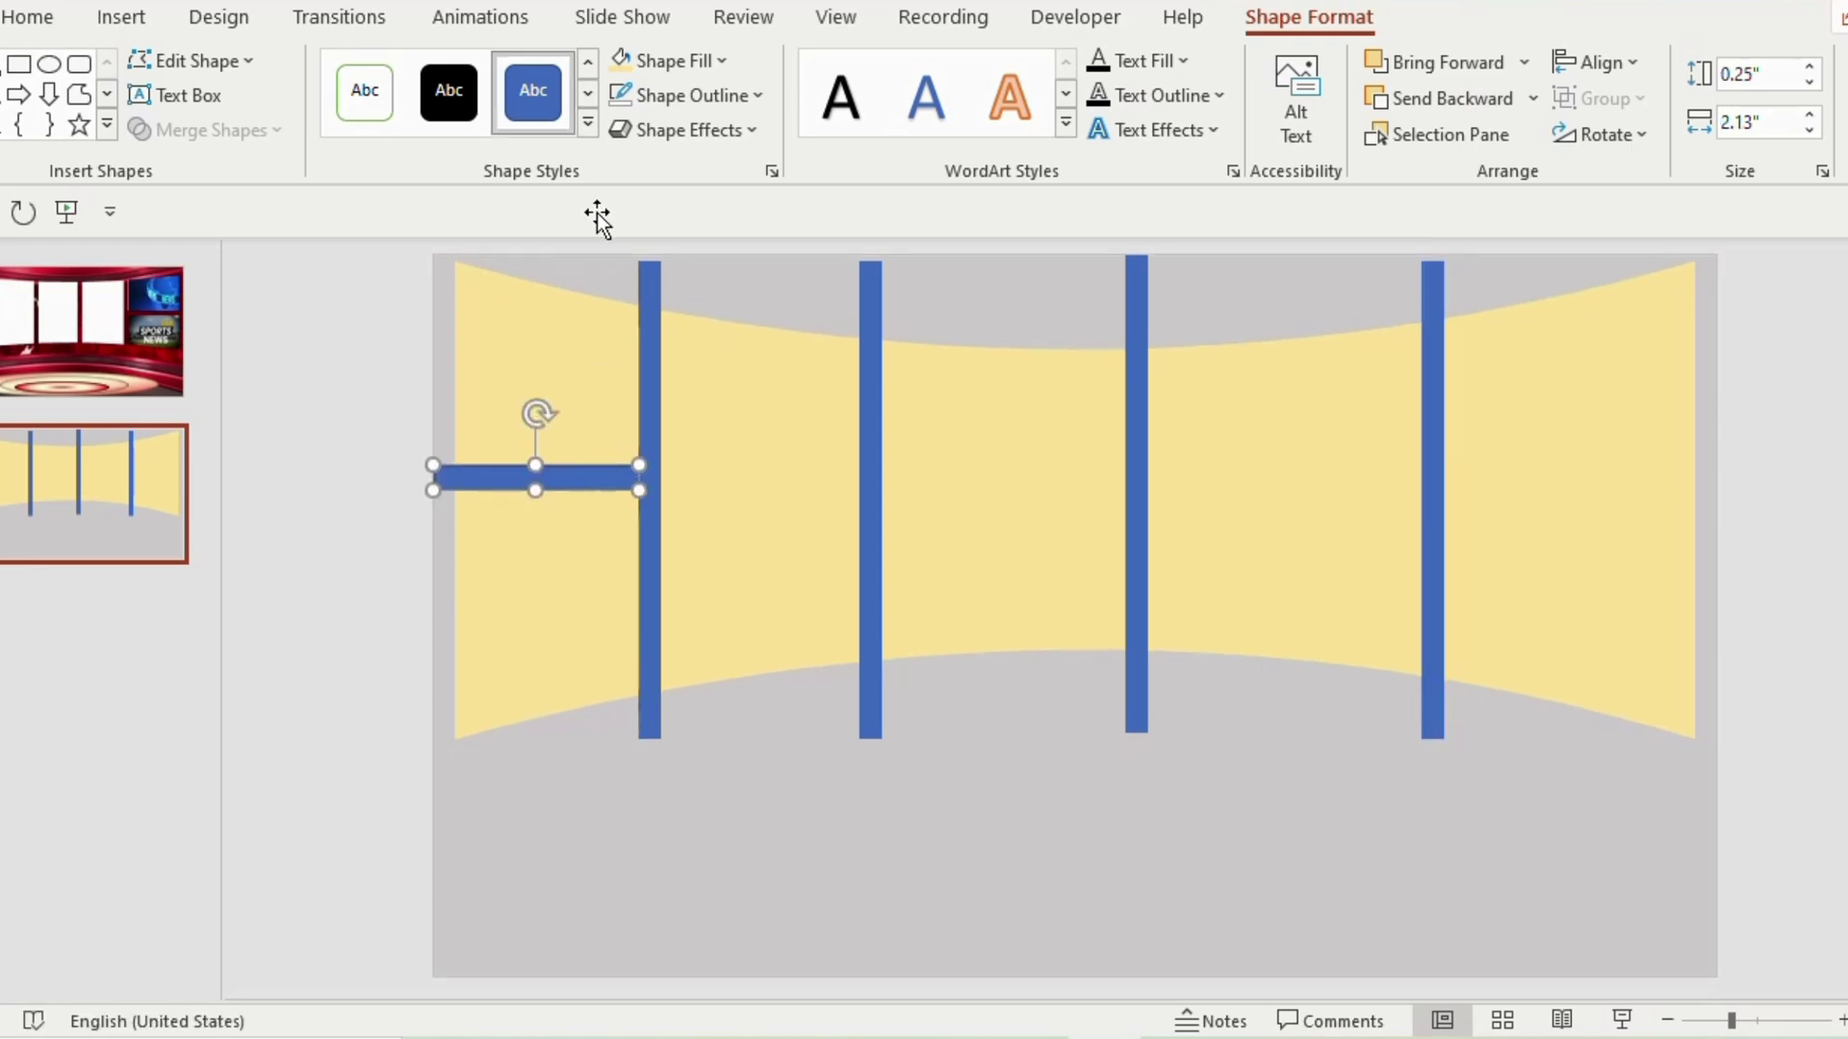
{"action": "left_click", "coordinate": [658, 94]}
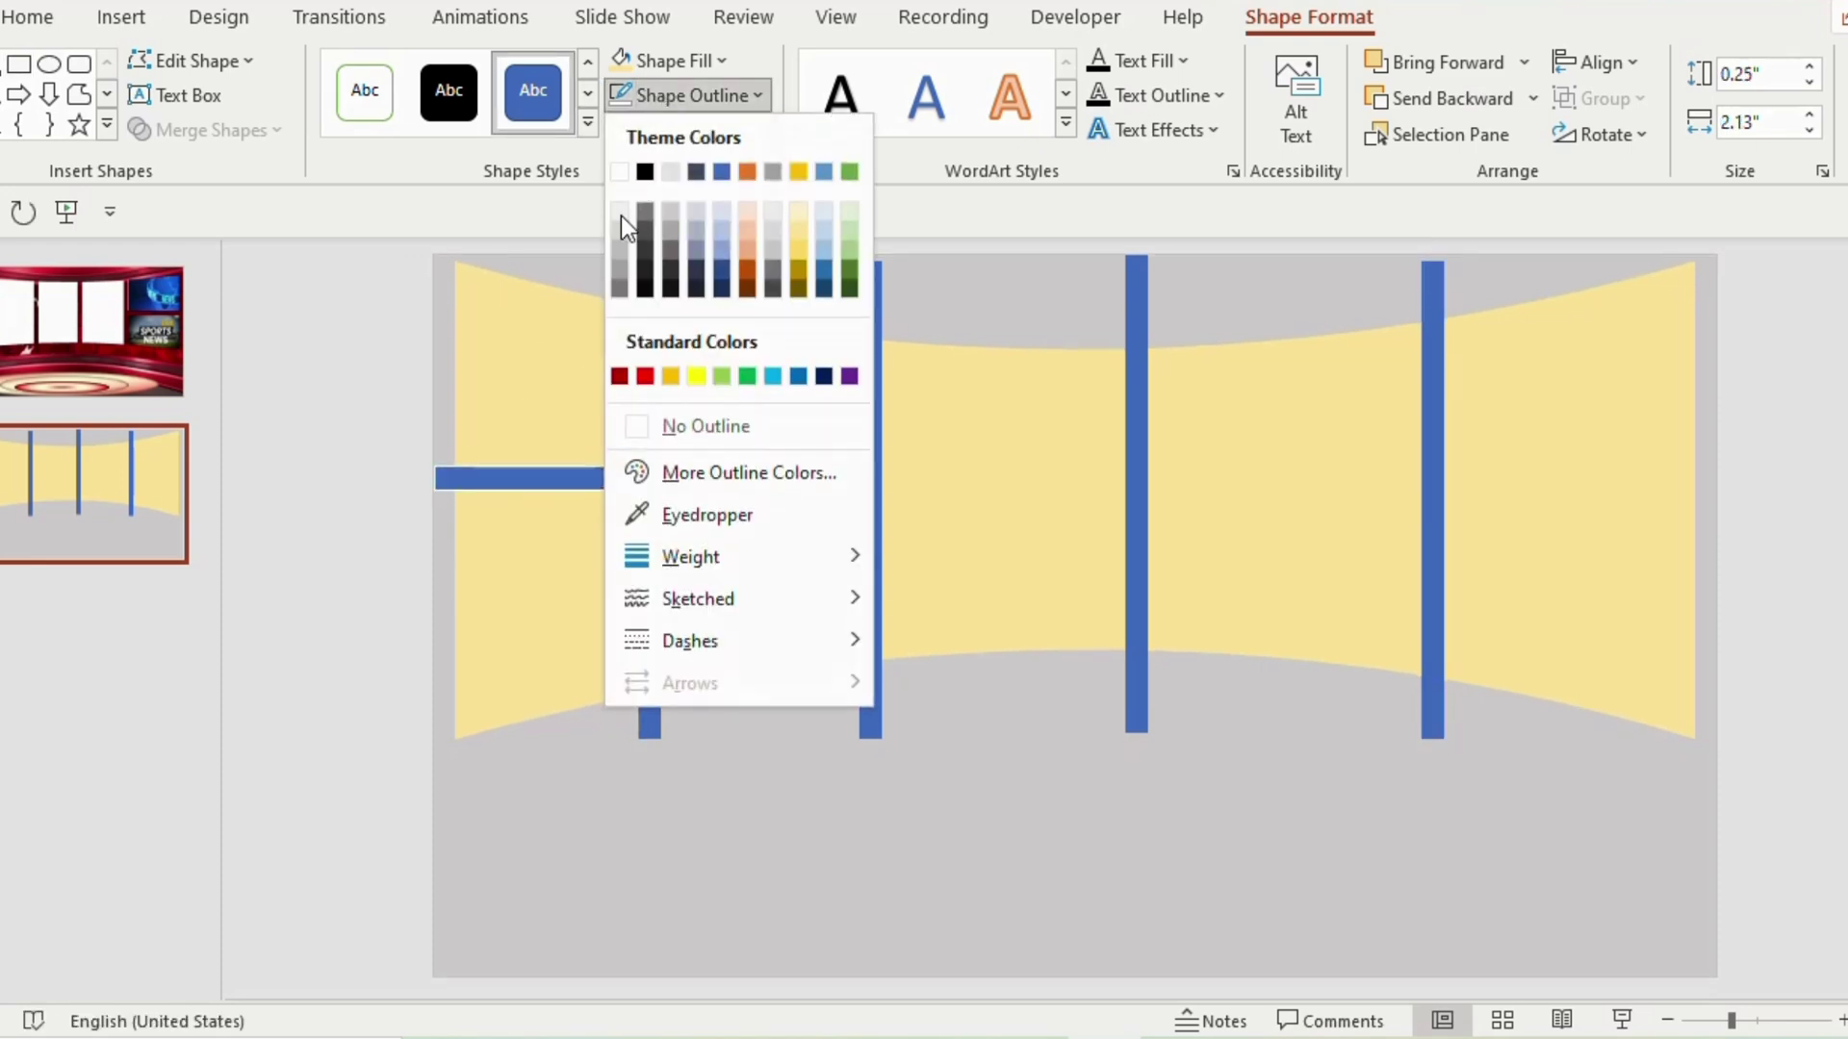
{"action": "left_click", "coordinate": [656, 426]}
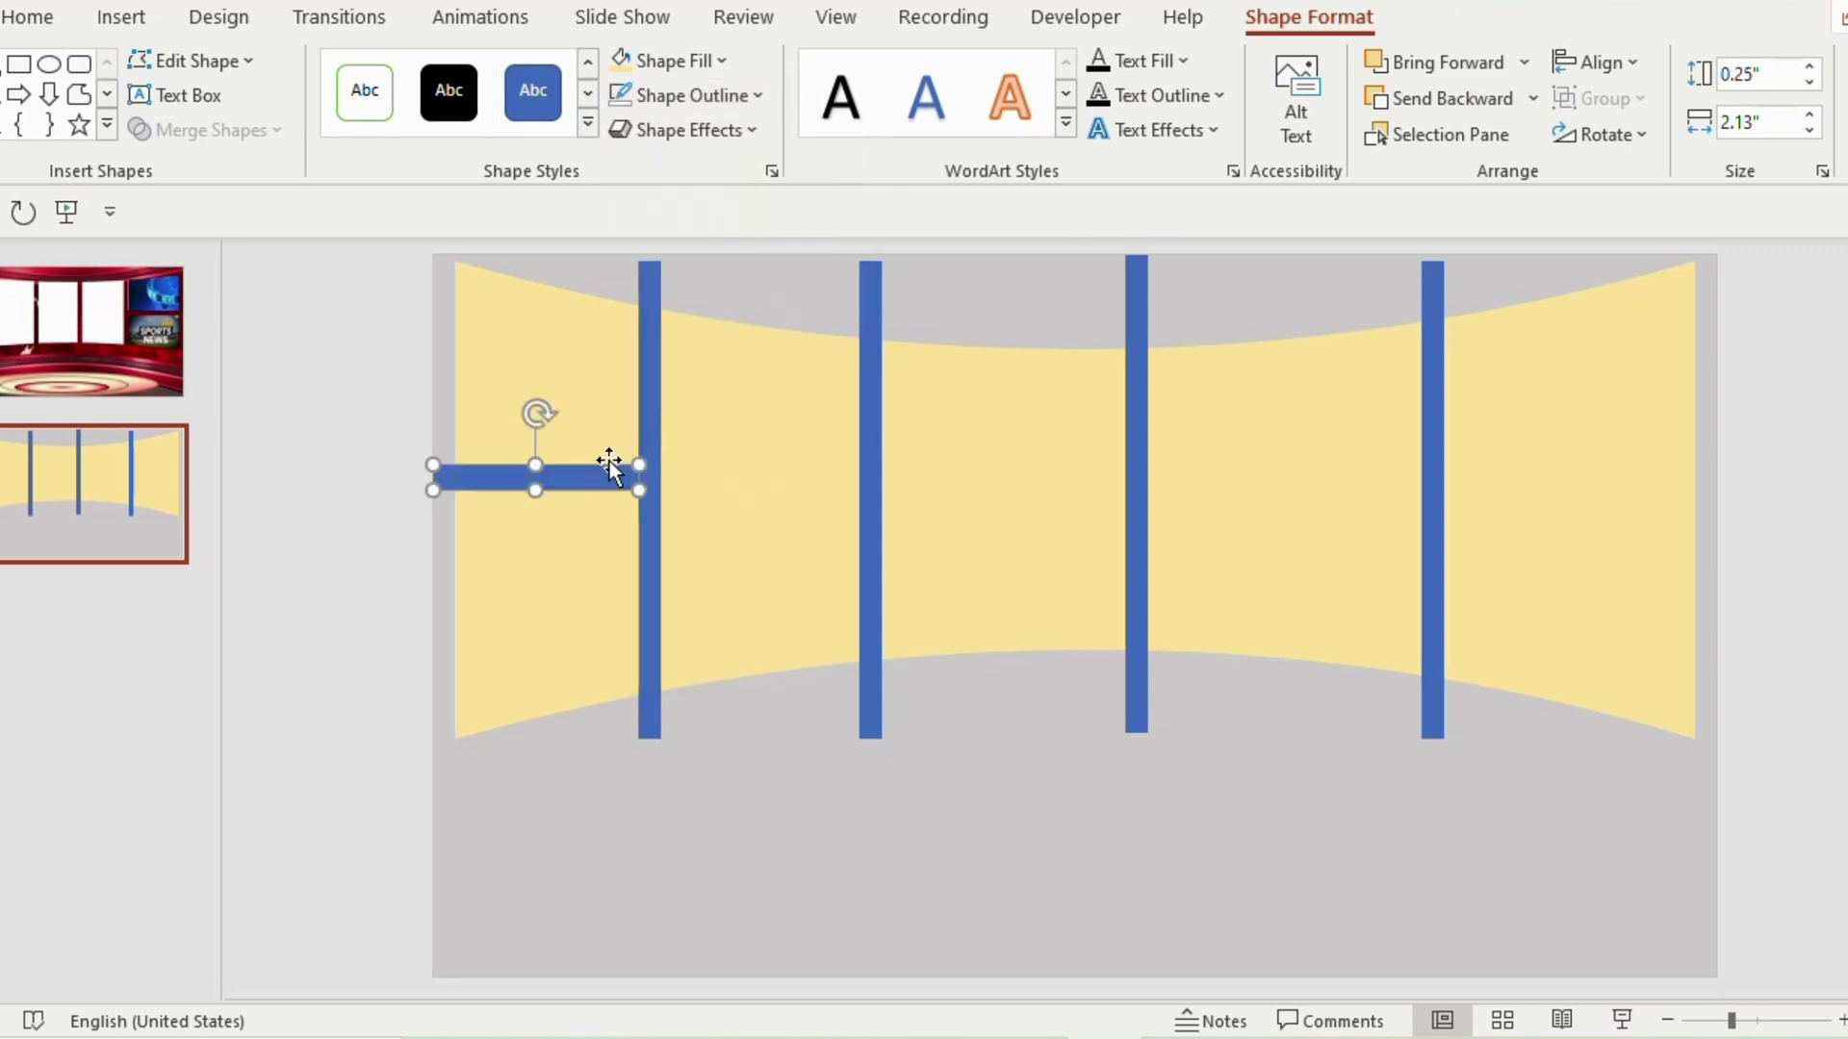
{"action": "left_click_drag", "start_coordinate": [600, 472], "coordinate": [1782, 434]}
Step: Select the gold wall and all the bars, then Subtract to cut the bars out of the wall
{"action": "left_click_drag", "start_coordinate": [1660, 472], "coordinate": [1659, 471]}
{"action": "left_click", "coordinate": [489, 298]}
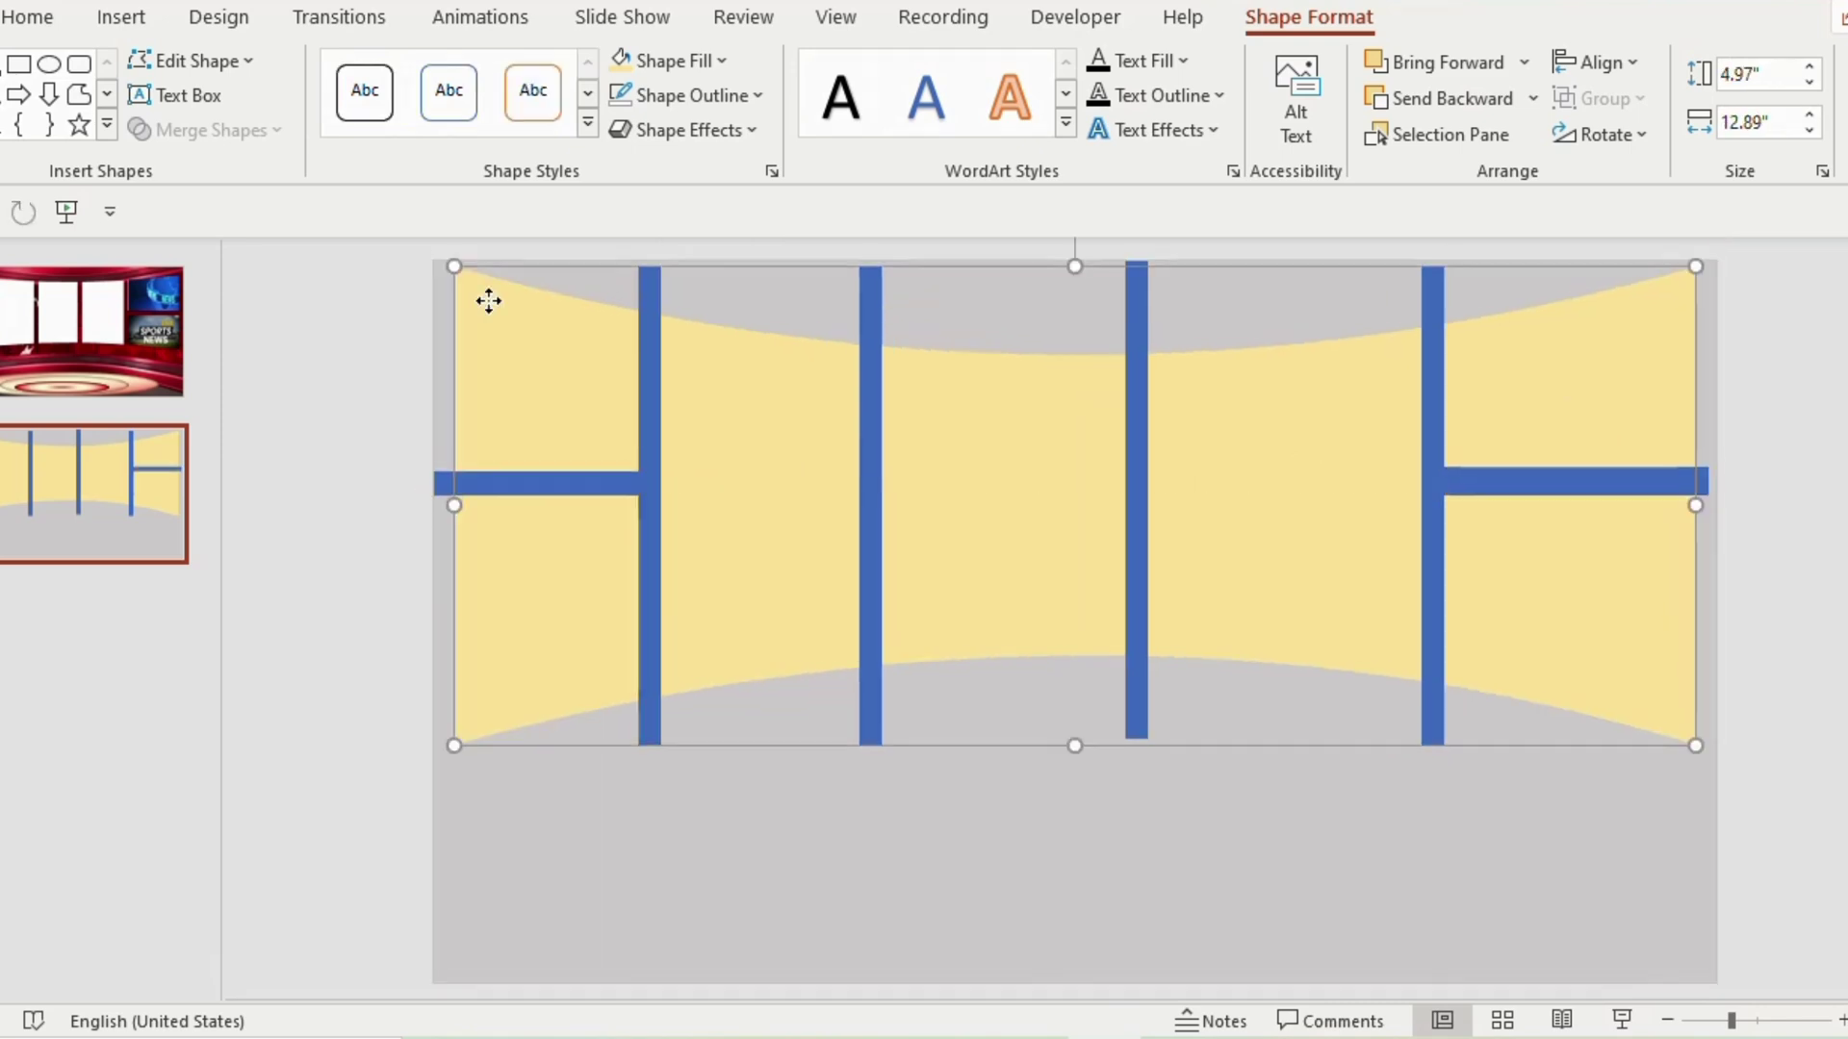
{"action": "left_click", "coordinate": [505, 486]}
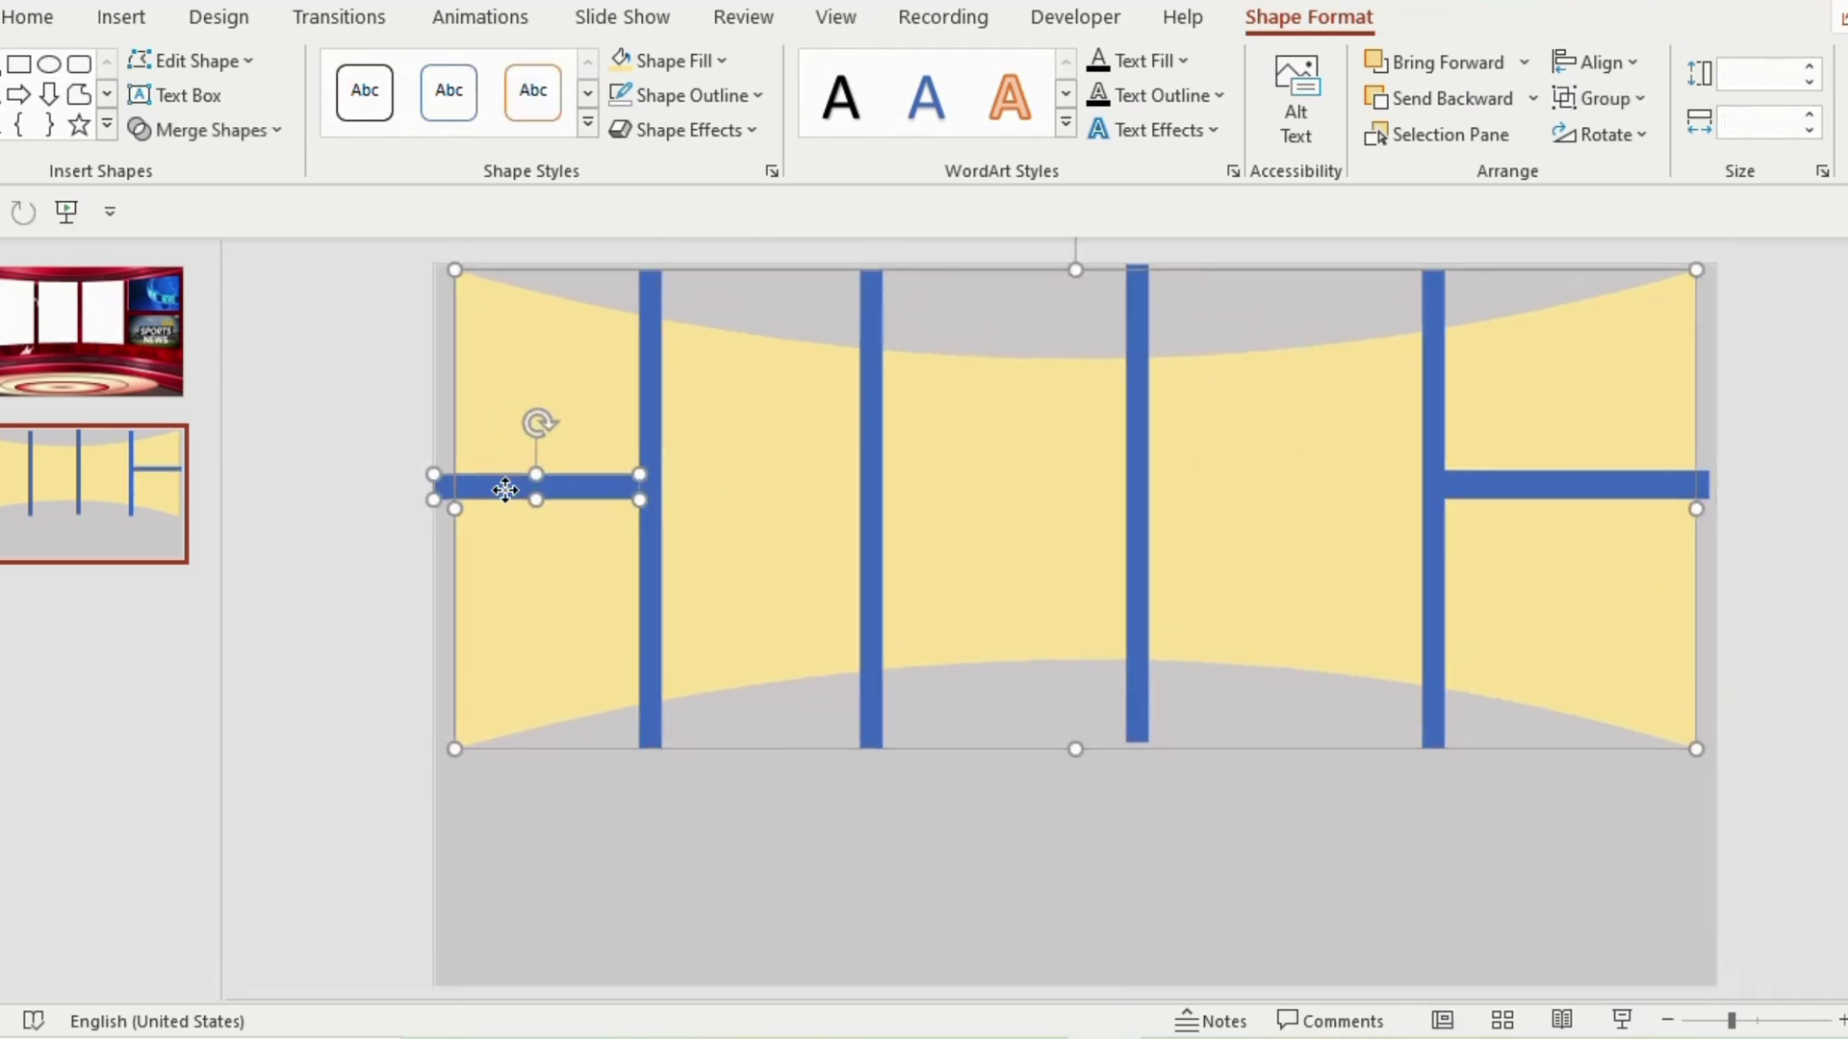
{"action": "left_click", "coordinate": [642, 409], "text": "shift"}
{"action": "left_click", "coordinate": [868, 315], "text": "shift"}
{"action": "left_click", "coordinate": [1137, 489], "text": "shift"}
{"action": "left_click", "coordinate": [1434, 496], "text": "shift"}
{"action": "left_click", "coordinate": [1511, 487], "text": "shift"}
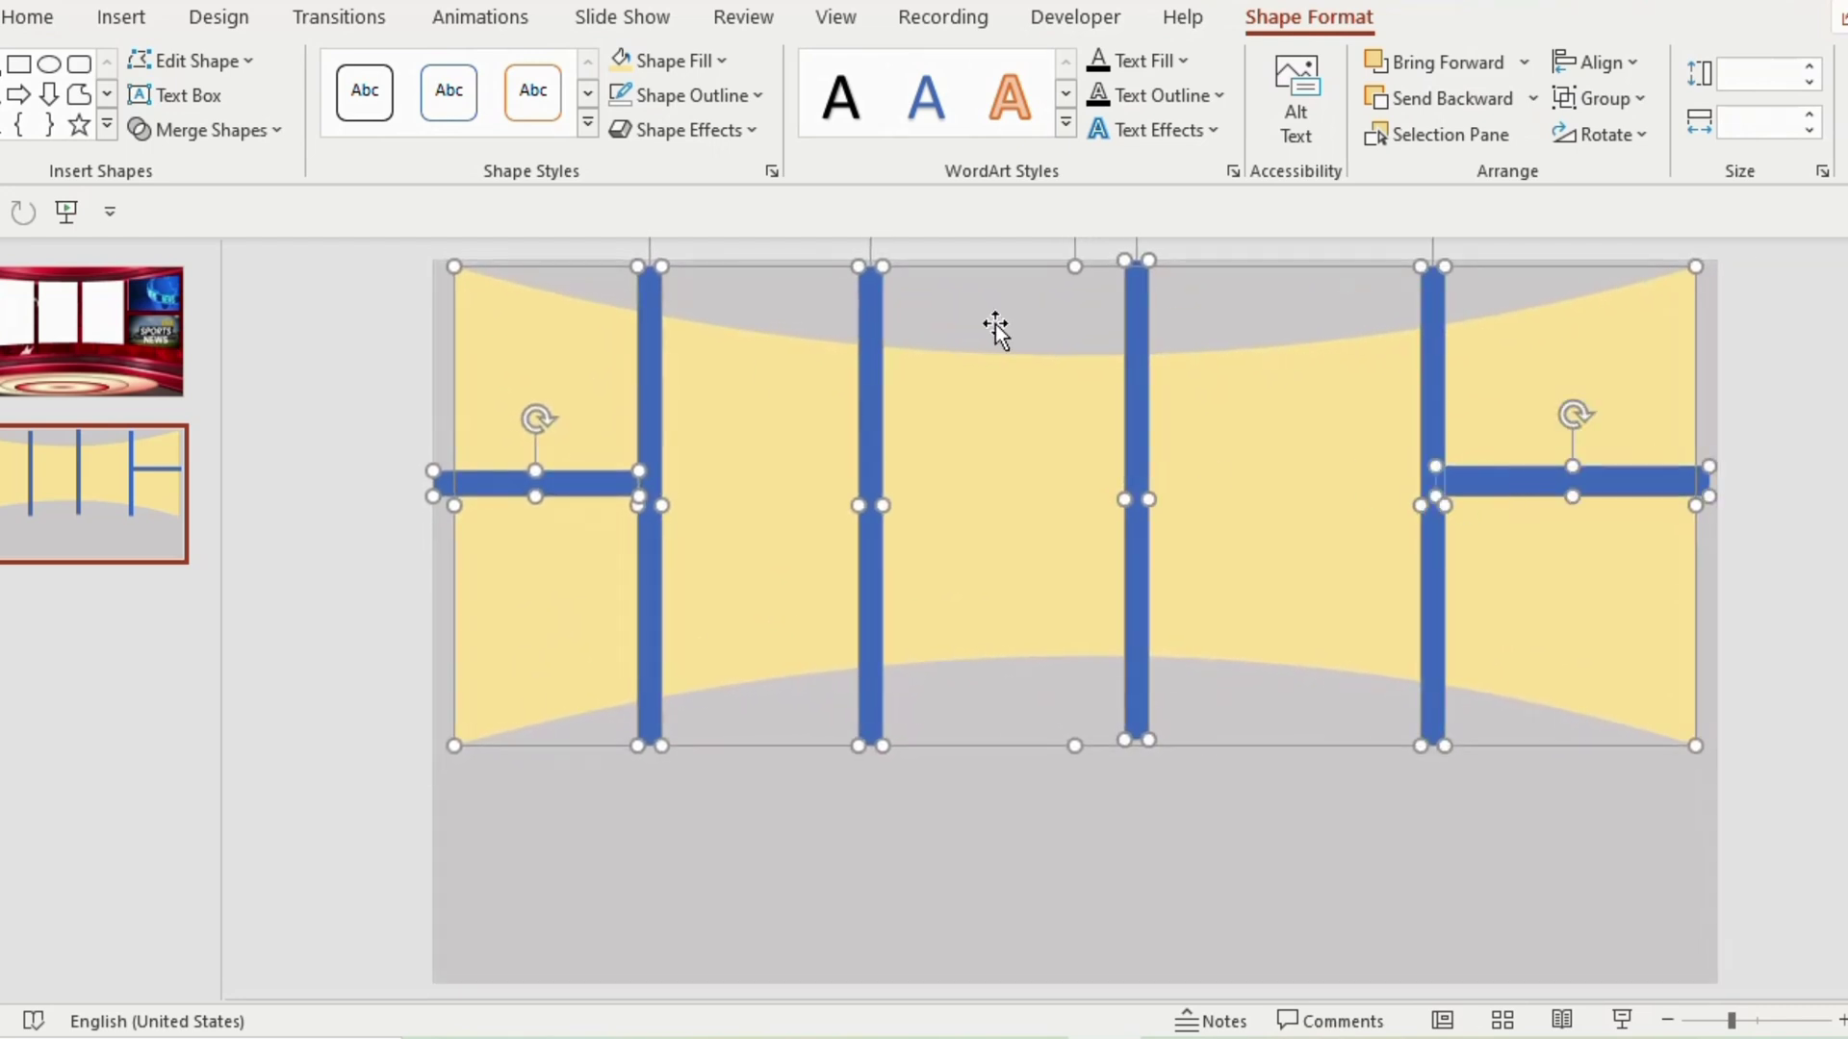
{"action": "left_click", "coordinate": [233, 138]}
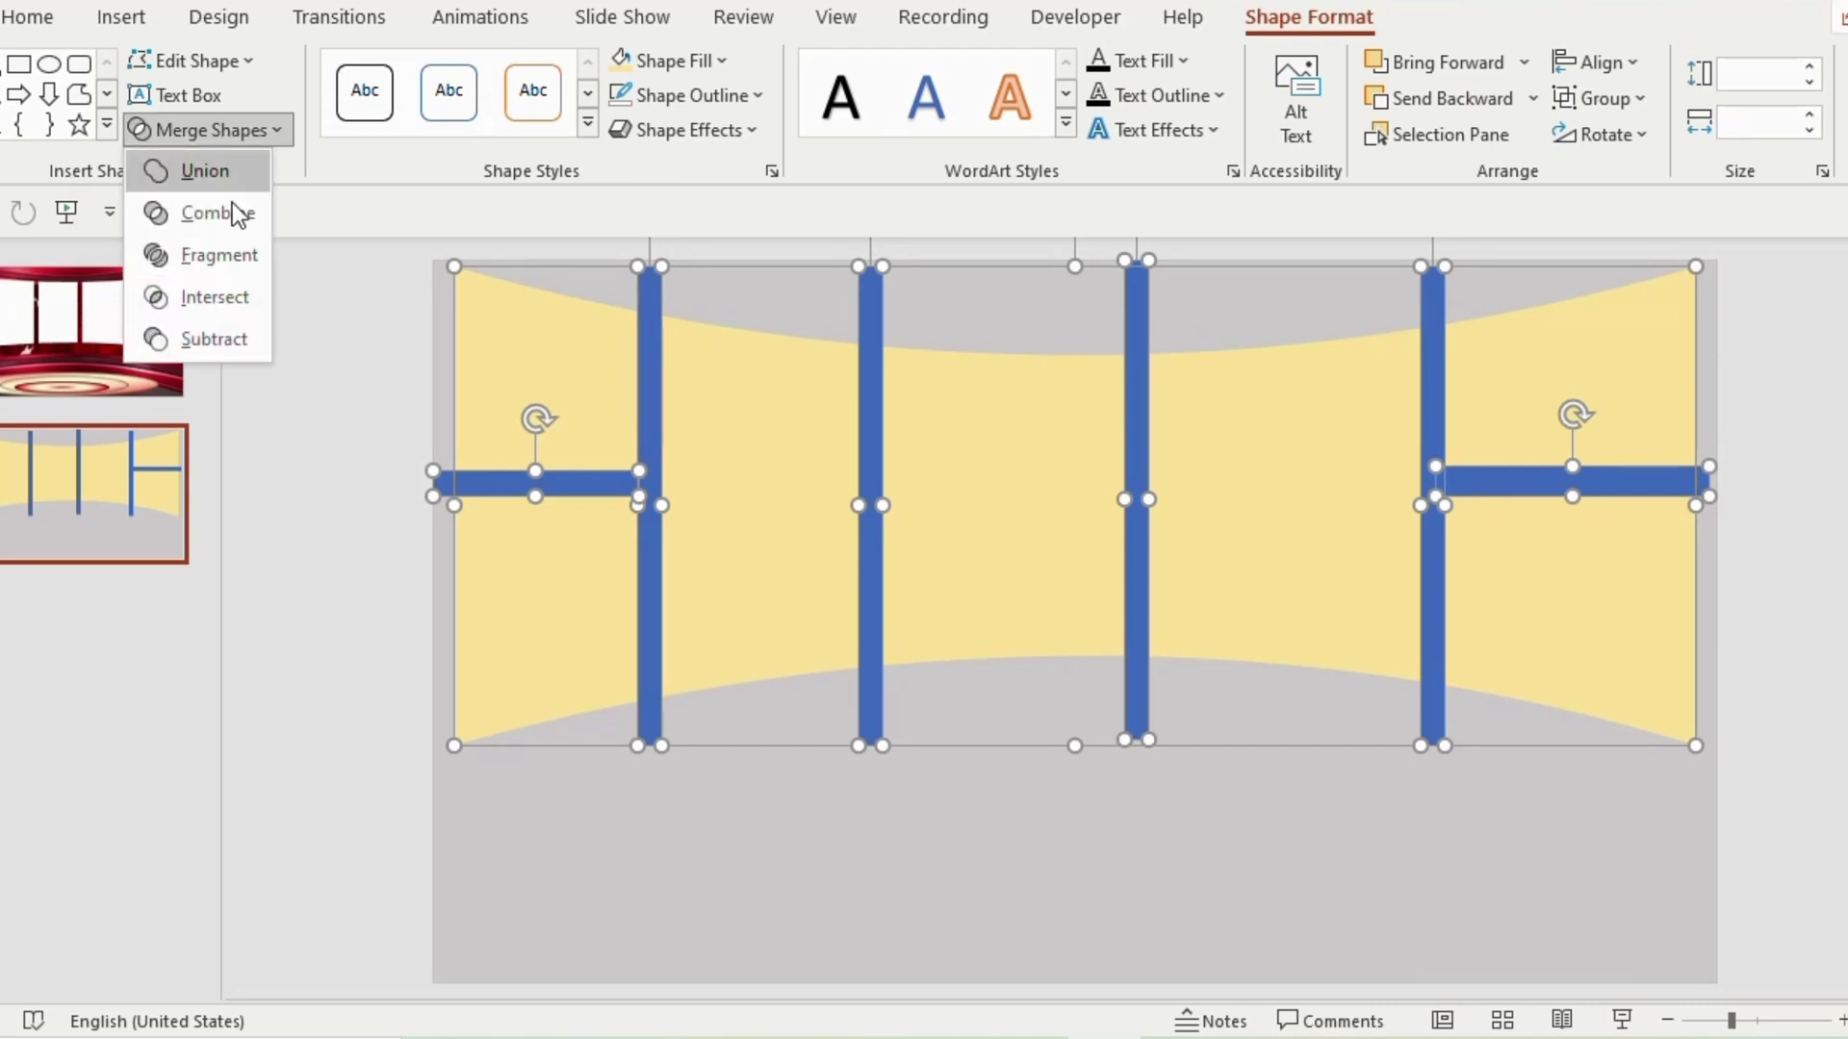
{"action": "left_click", "coordinate": [217, 342]}
Step: Subtract the gold window panels from the grey background rectangle
{"action": "left_click", "coordinate": [949, 286]}
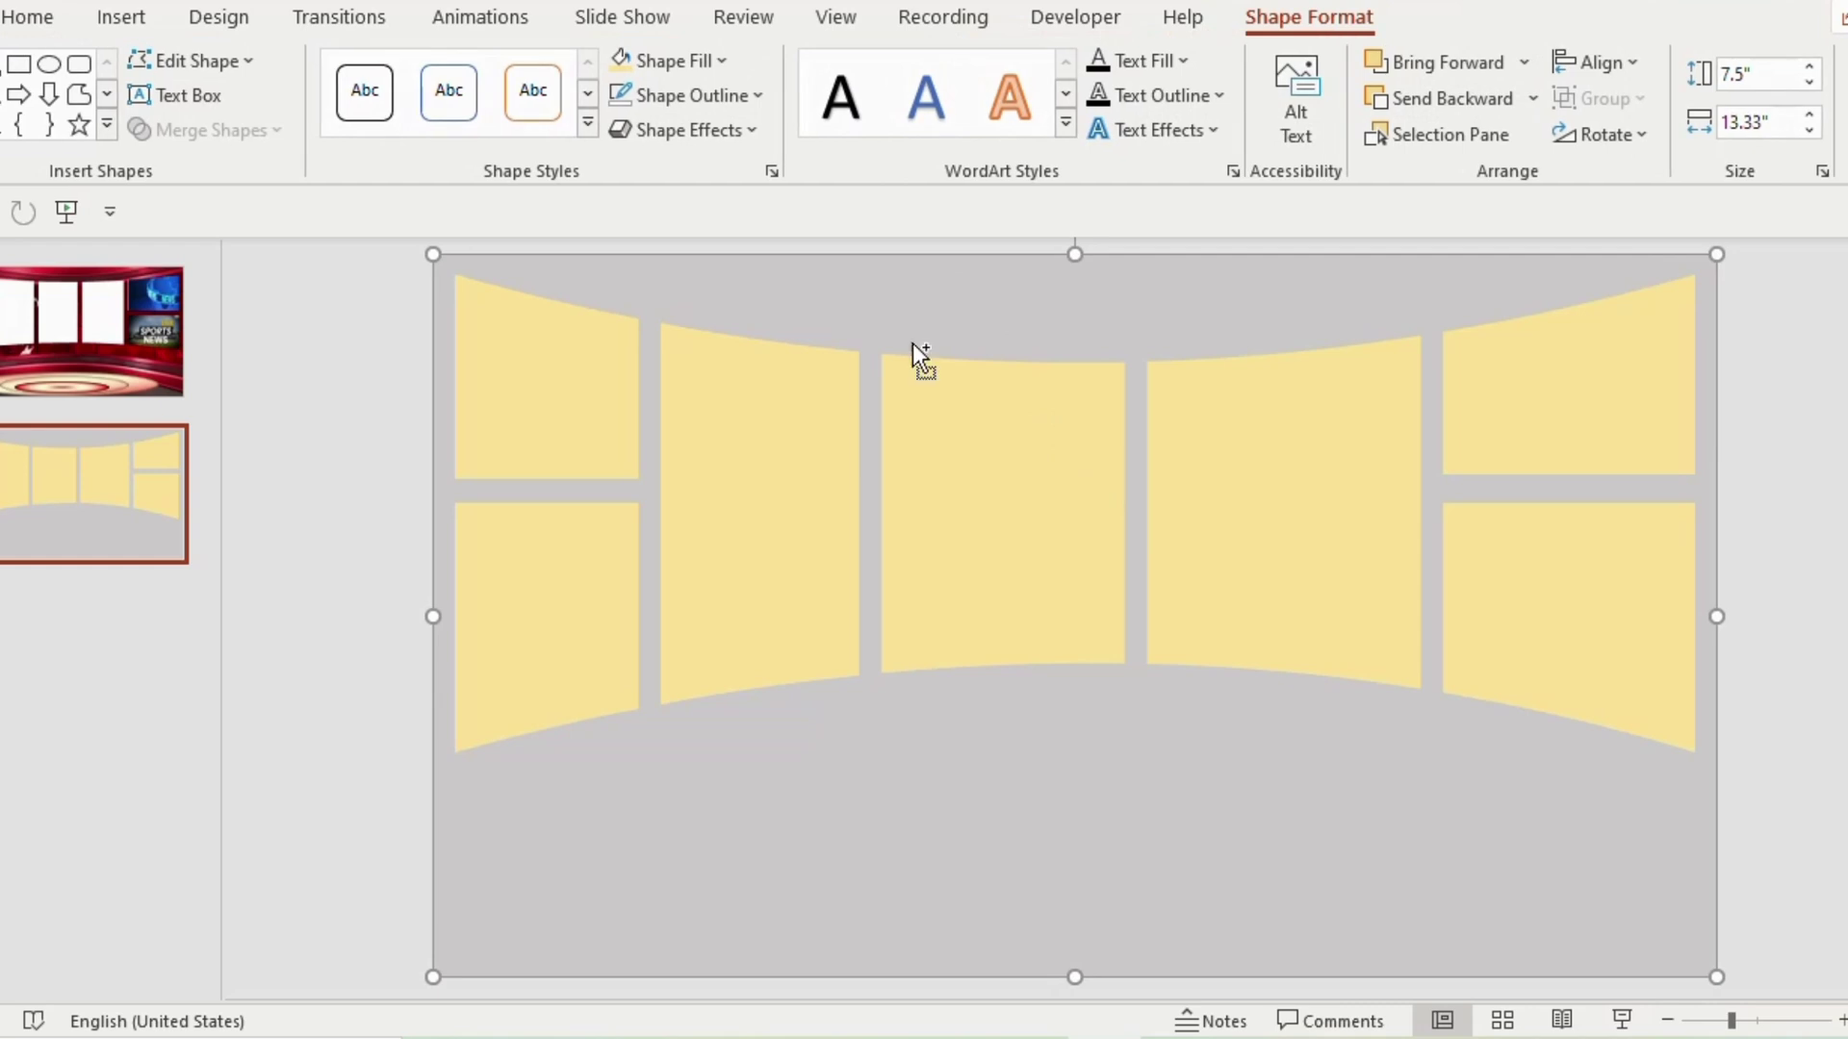
{"action": "left_click", "coordinate": [881, 431], "text": "ctrl"}
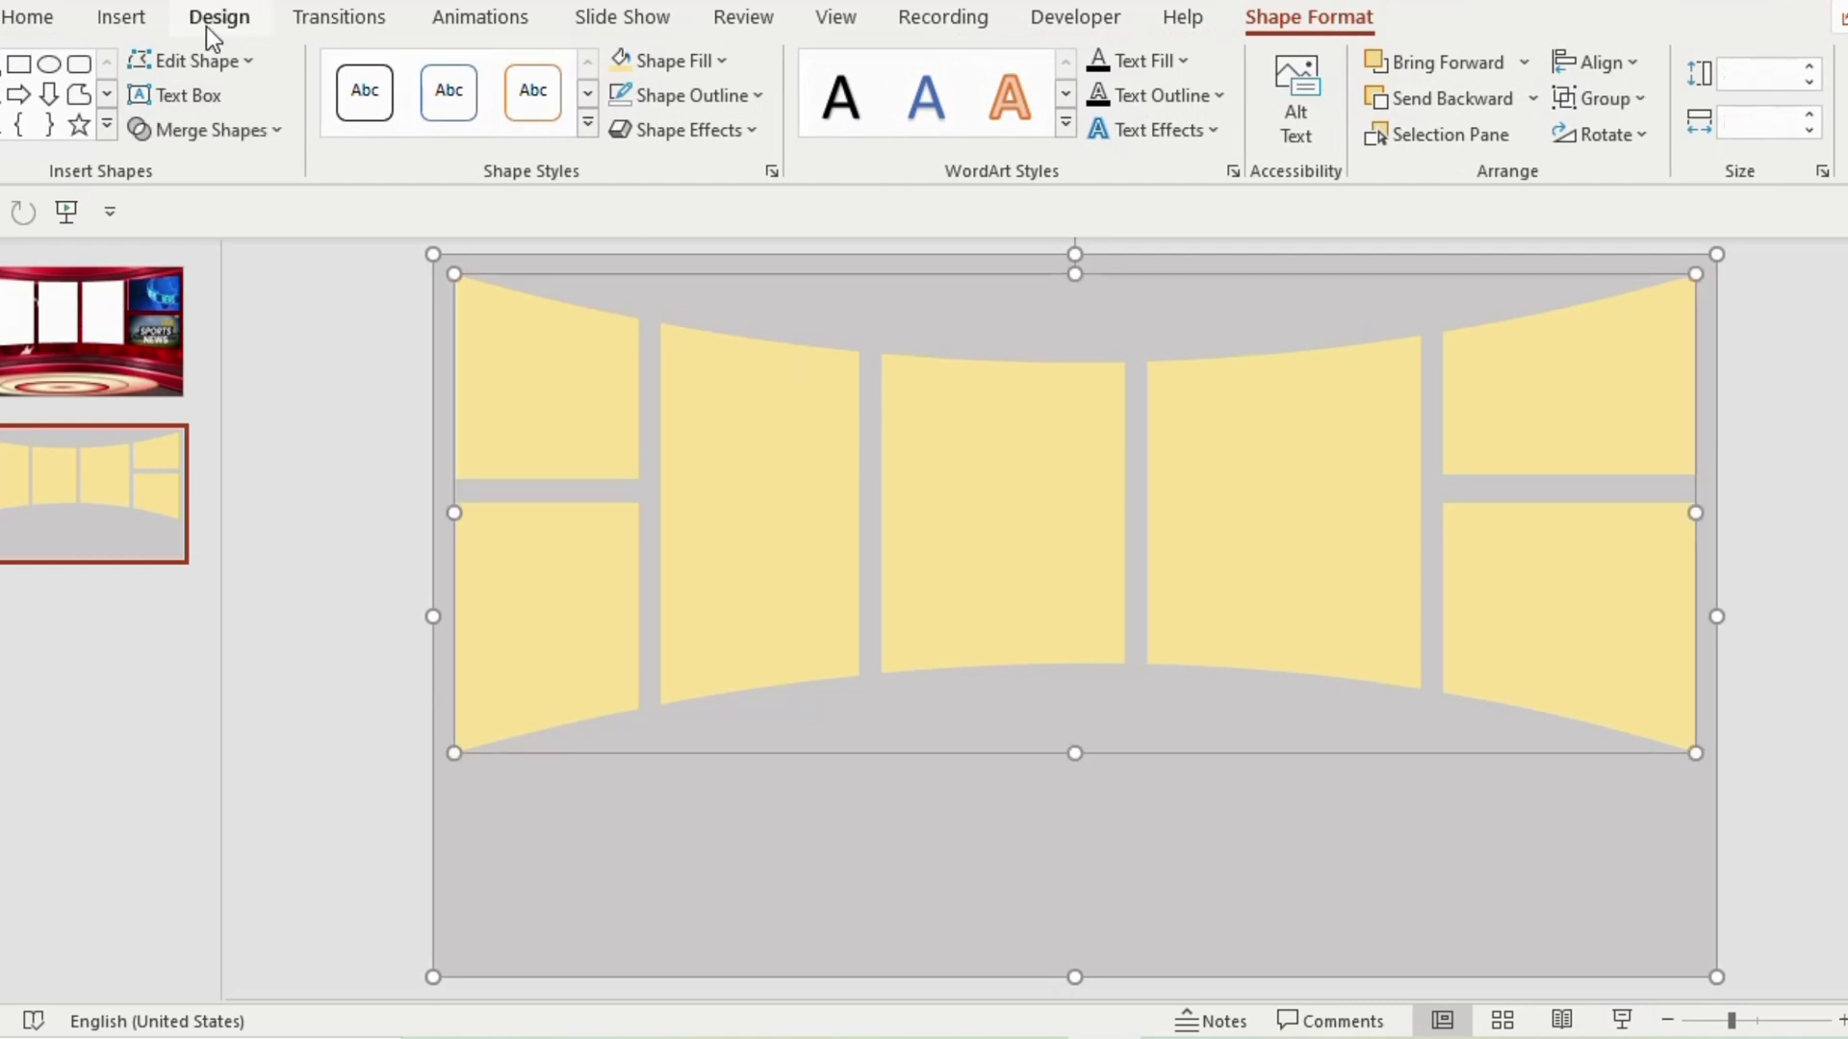
{"action": "left_click", "coordinate": [235, 131]}
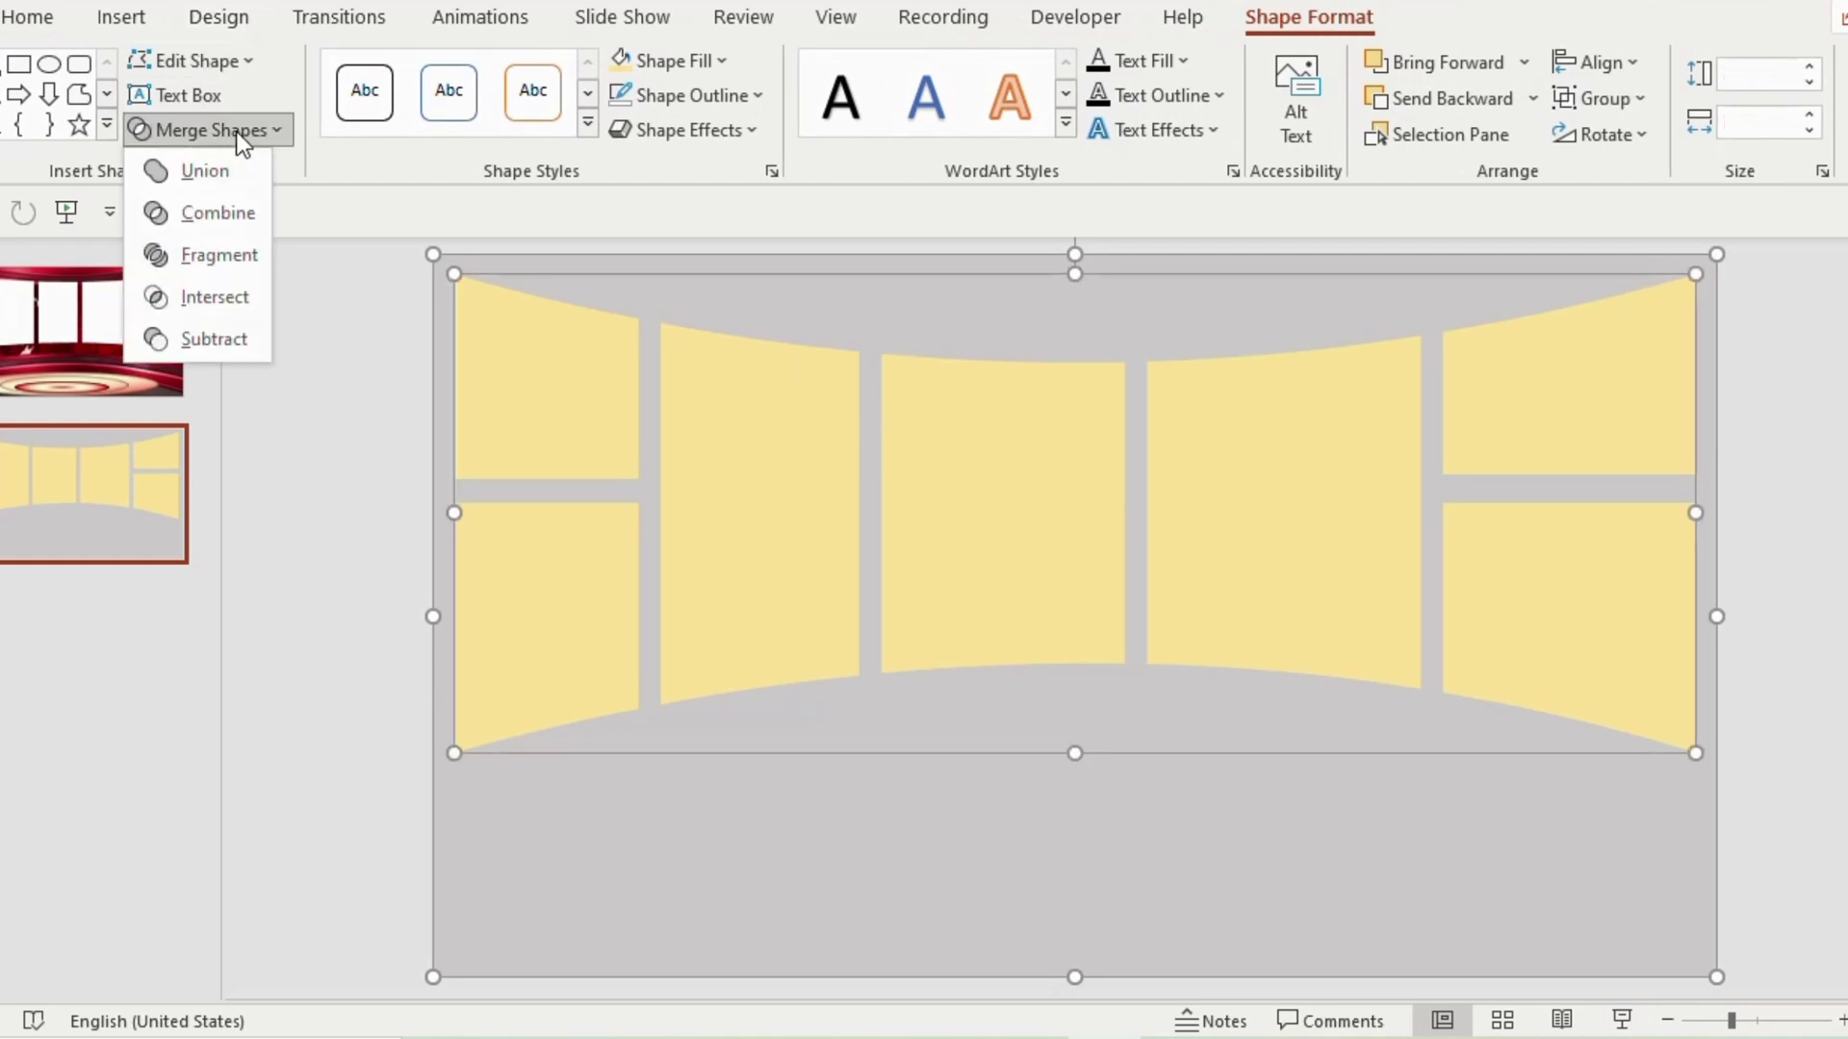
{"action": "left_click", "coordinate": [231, 341]}
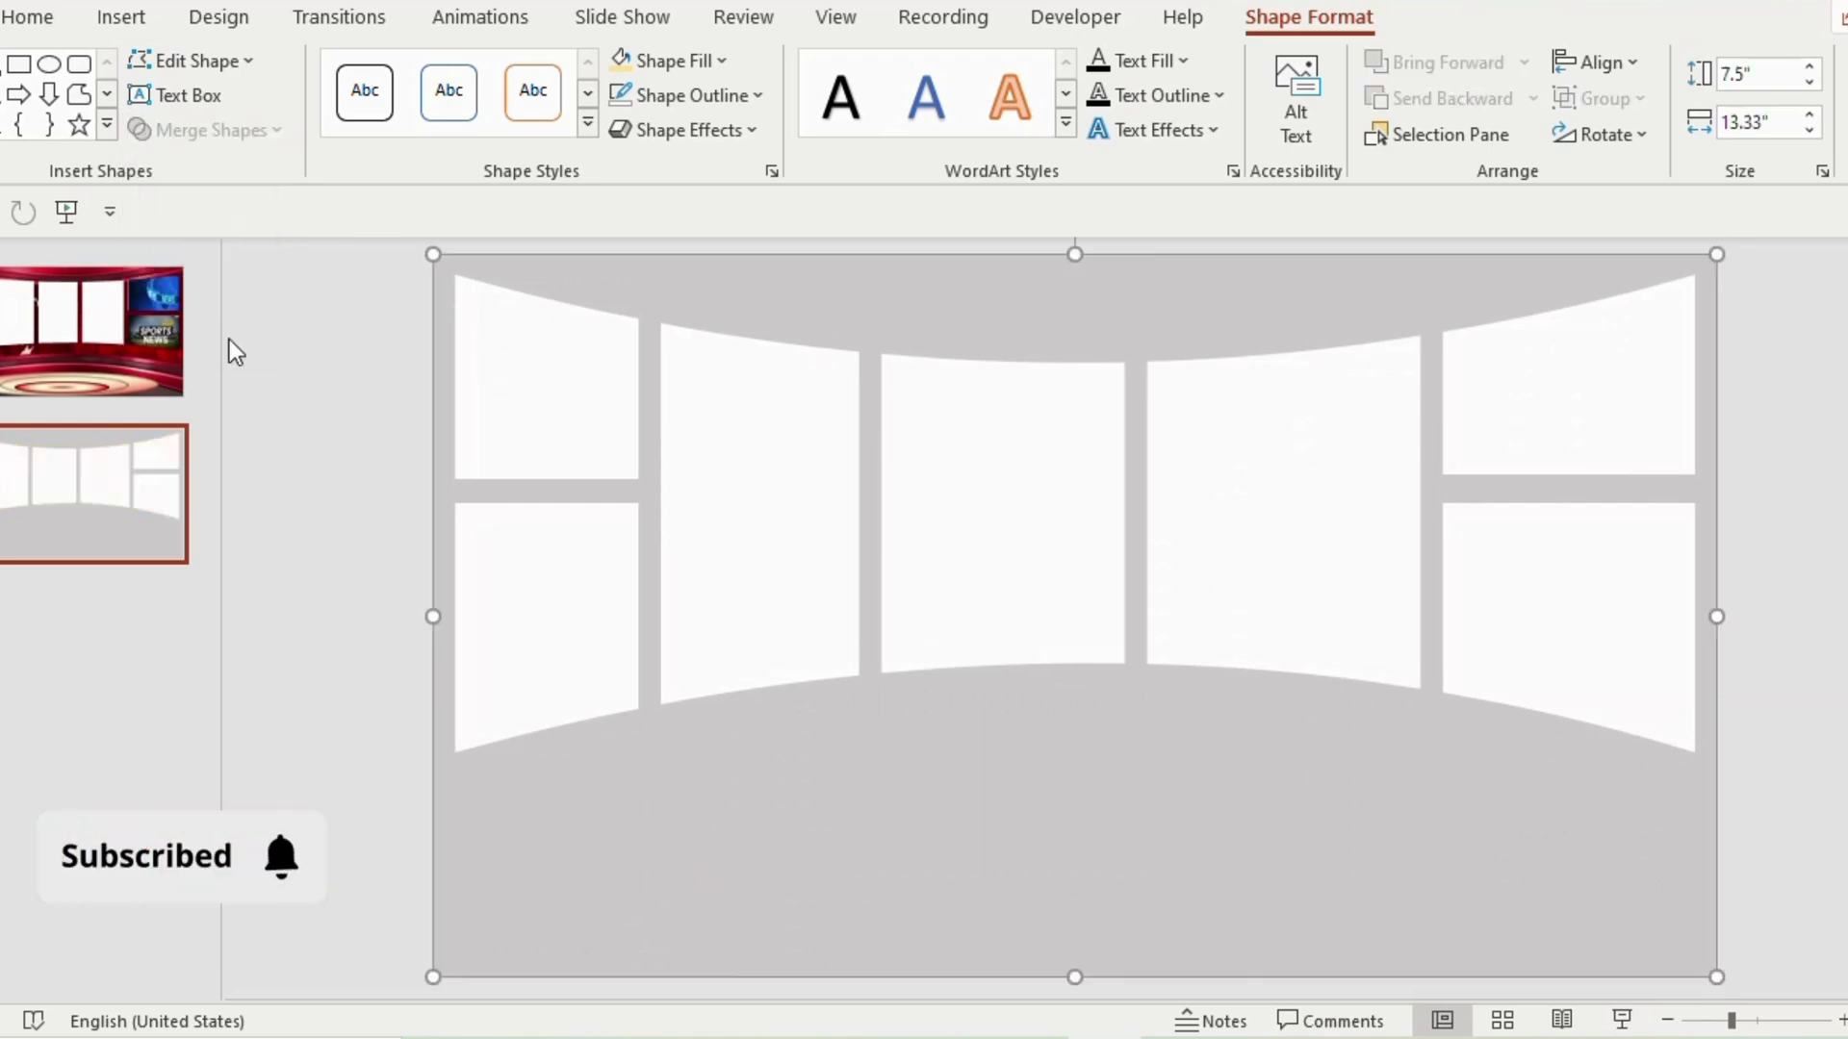
Step: Set the merged frame's Format Shape fill to the red NEWS picture from a file
{"action": "right_click", "coordinate": [1053, 616]}
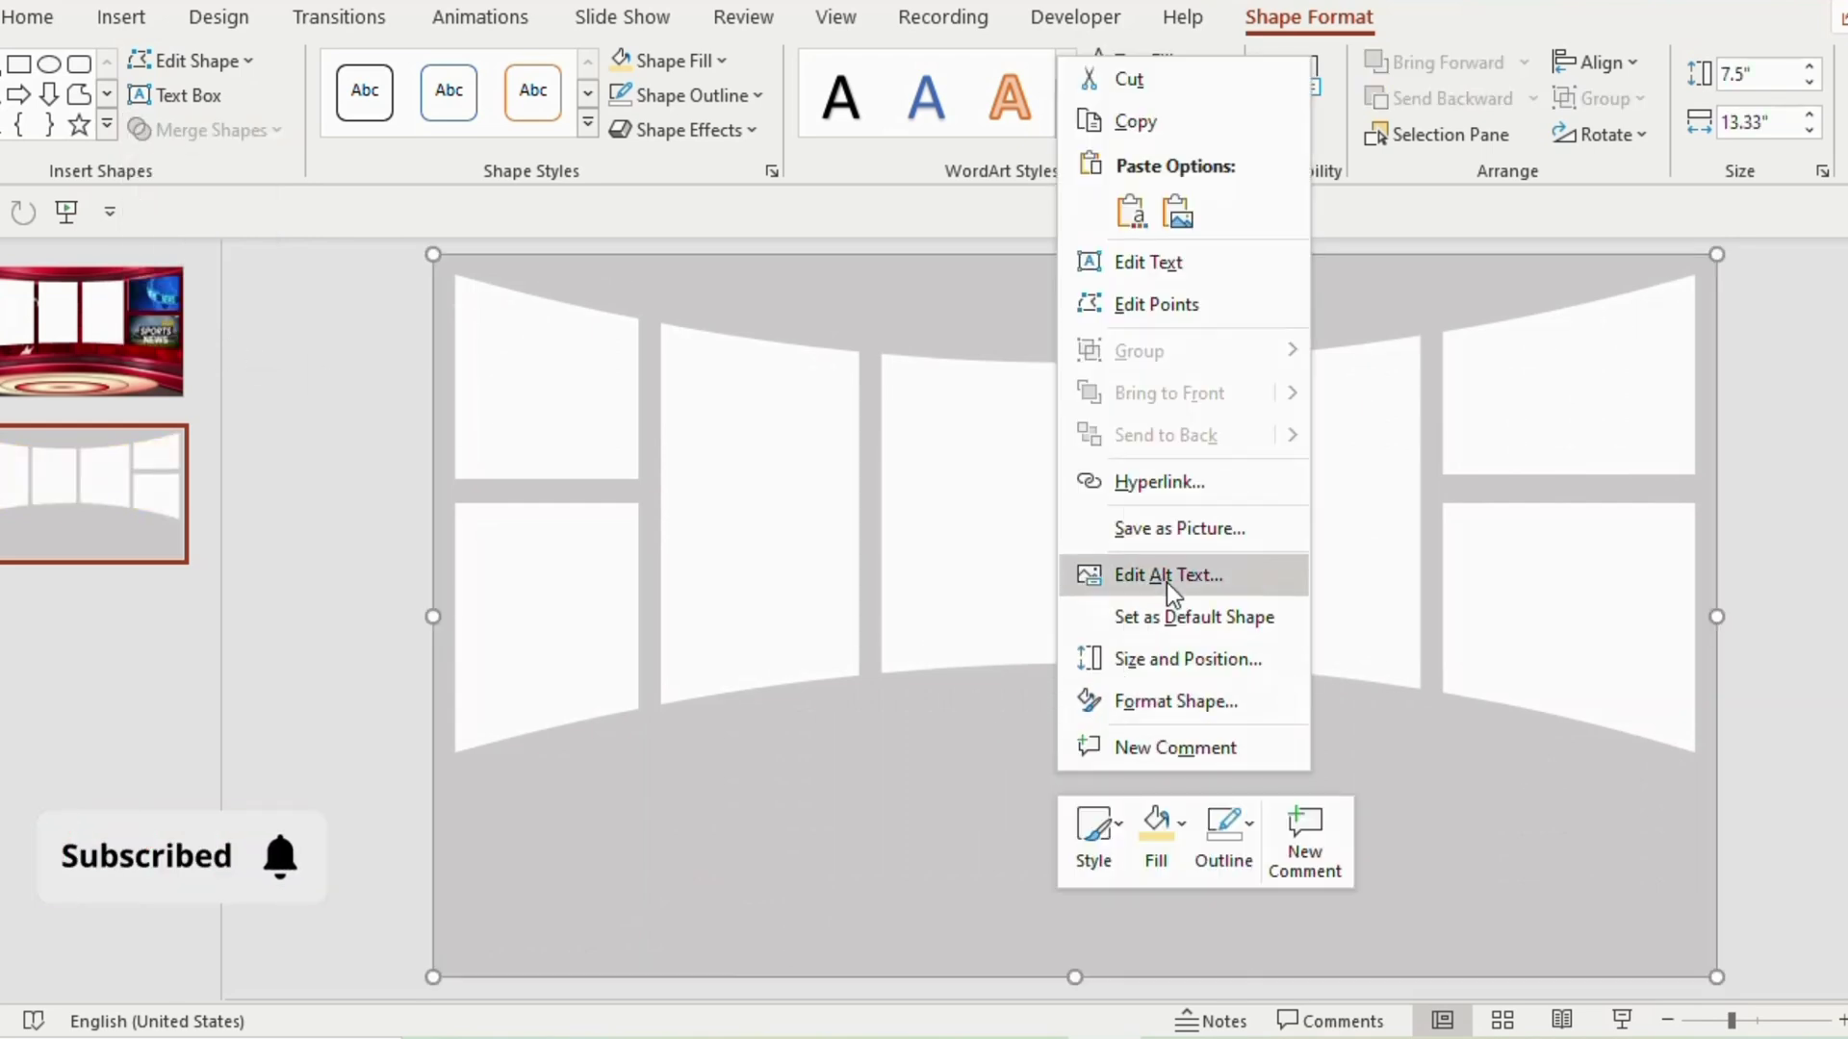
{"action": "left_click", "coordinate": [1171, 689]}
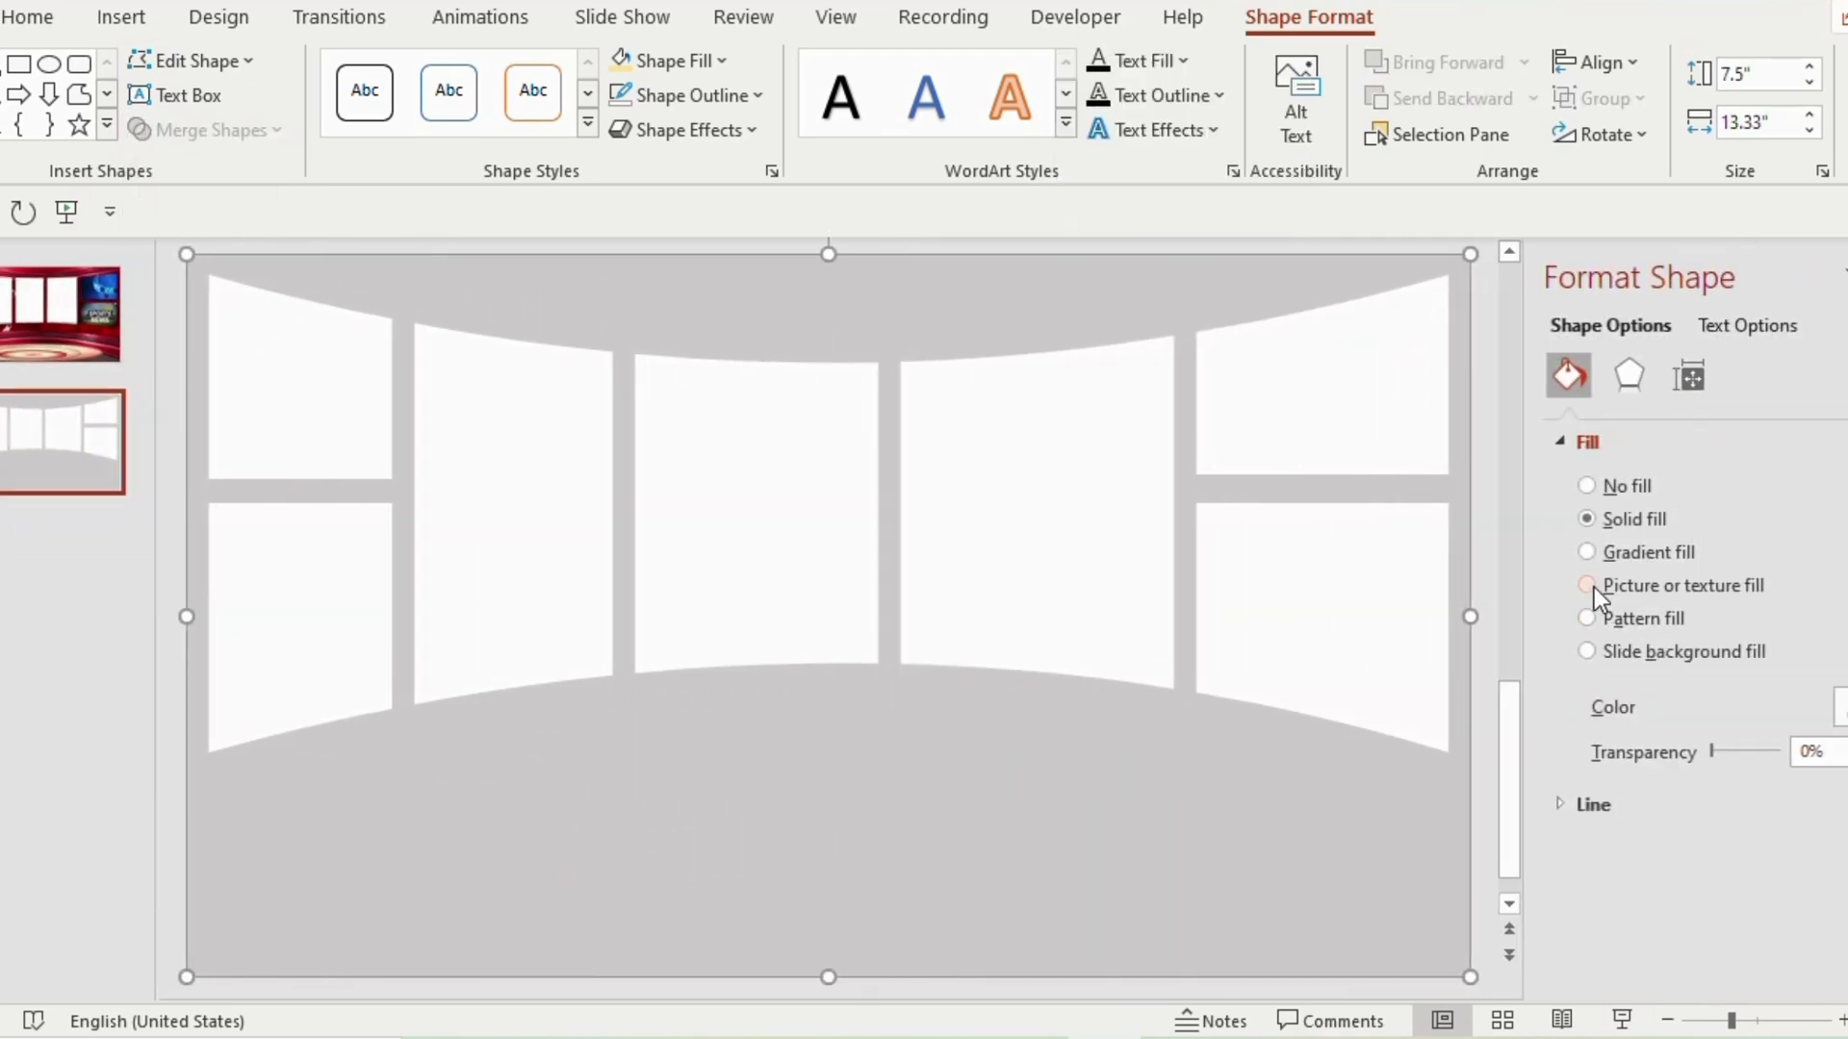
{"action": "left_click", "coordinate": [1587, 586]}
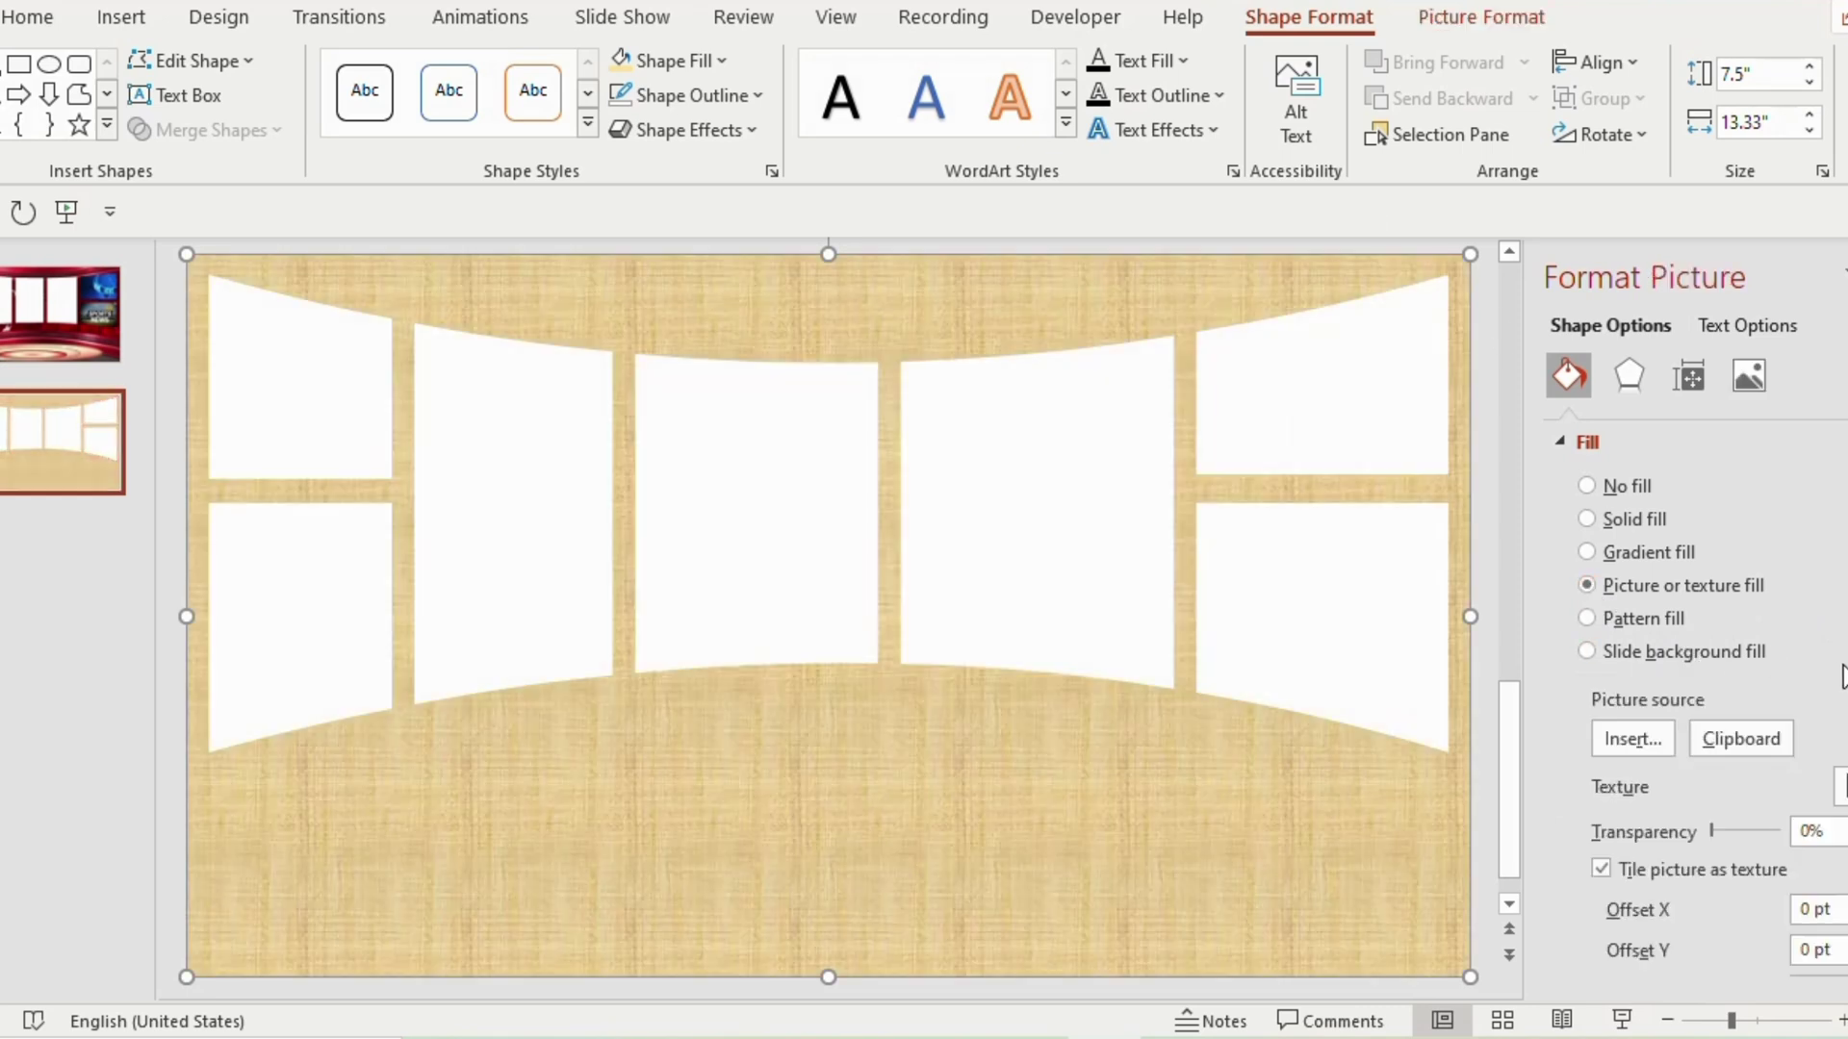
{"action": "left_click", "coordinate": [1635, 745]}
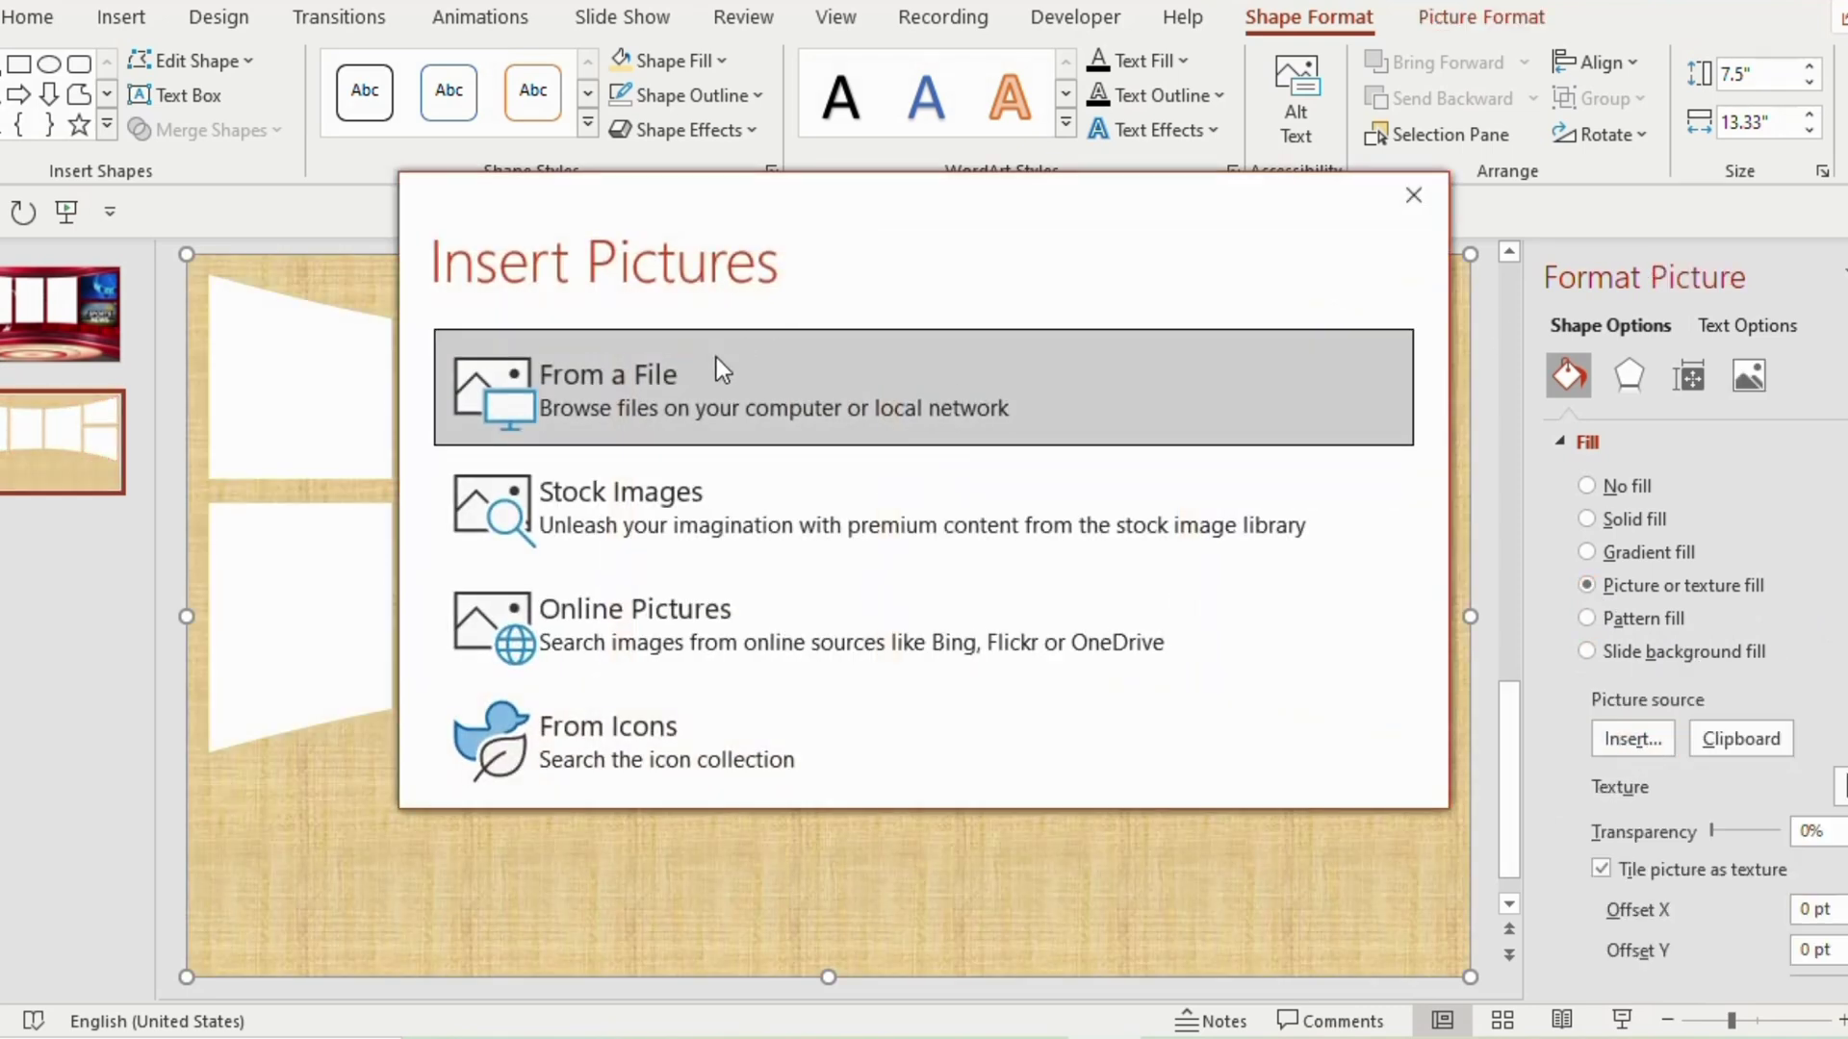
{"action": "left_click", "coordinate": [717, 355]}
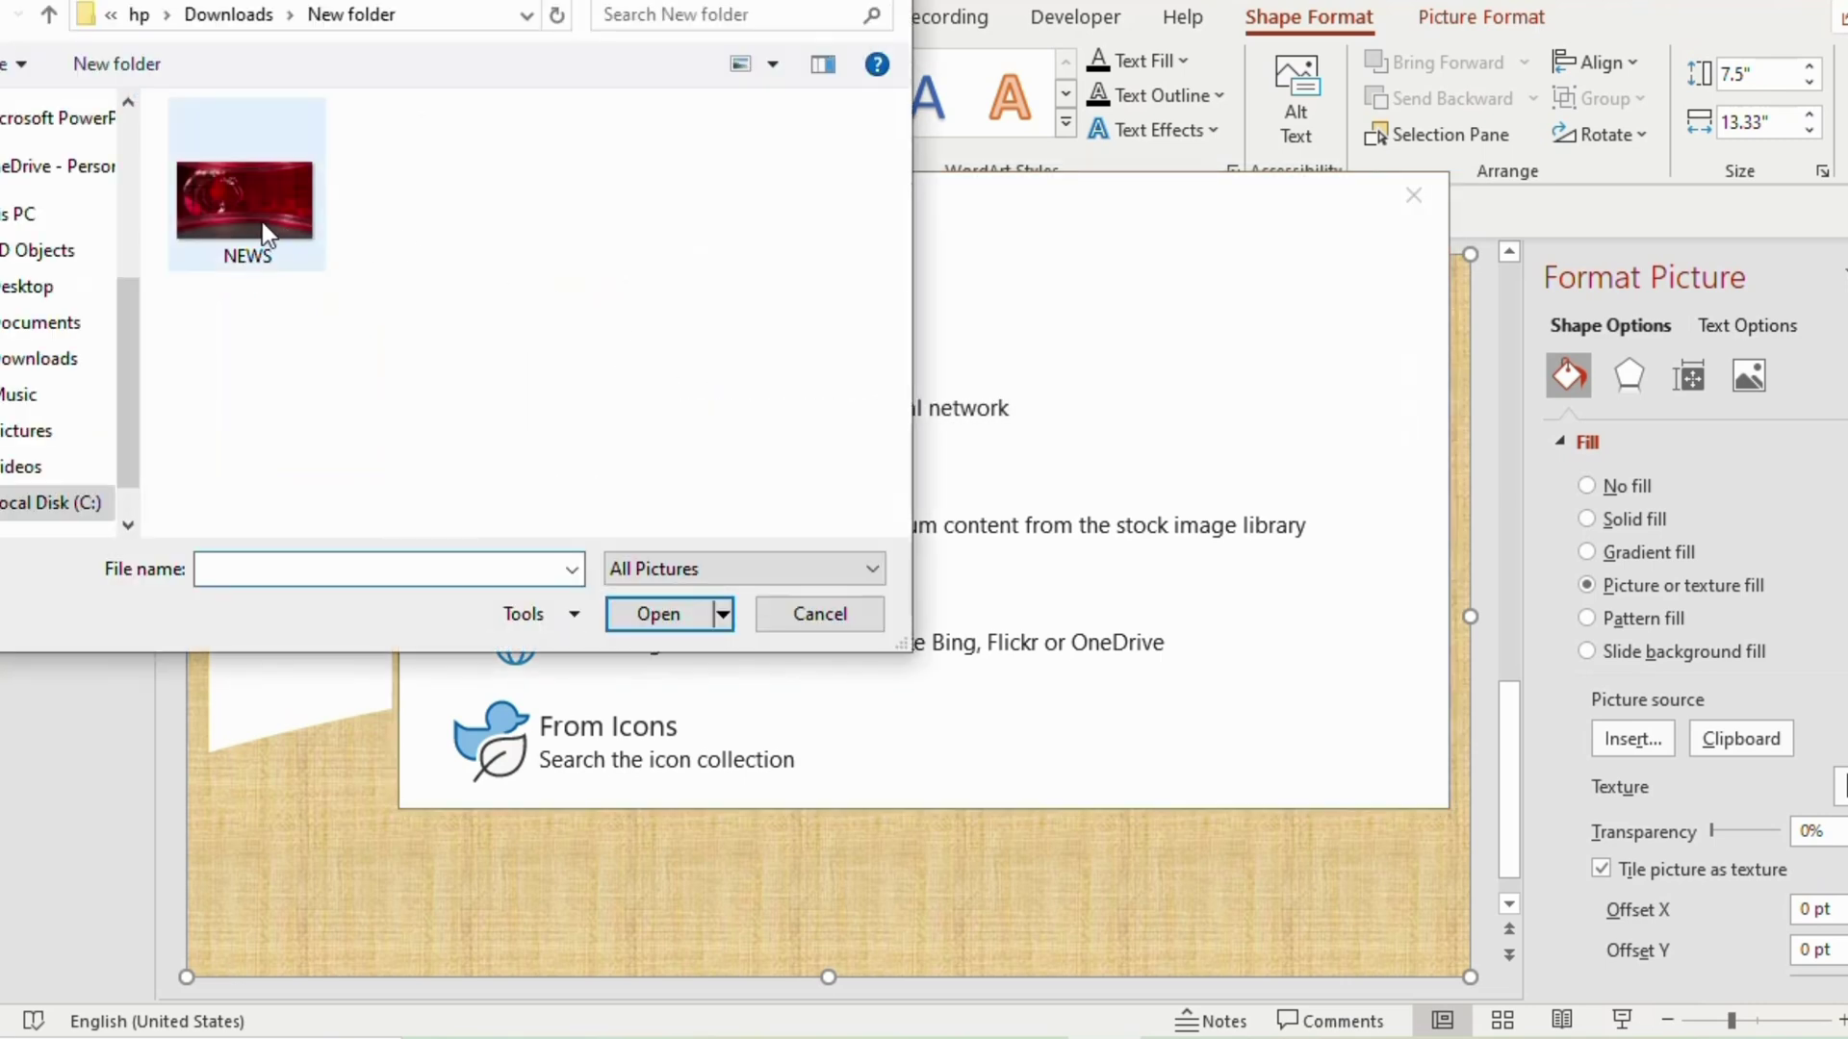
{"action": "double_click", "coordinate": [266, 229]}
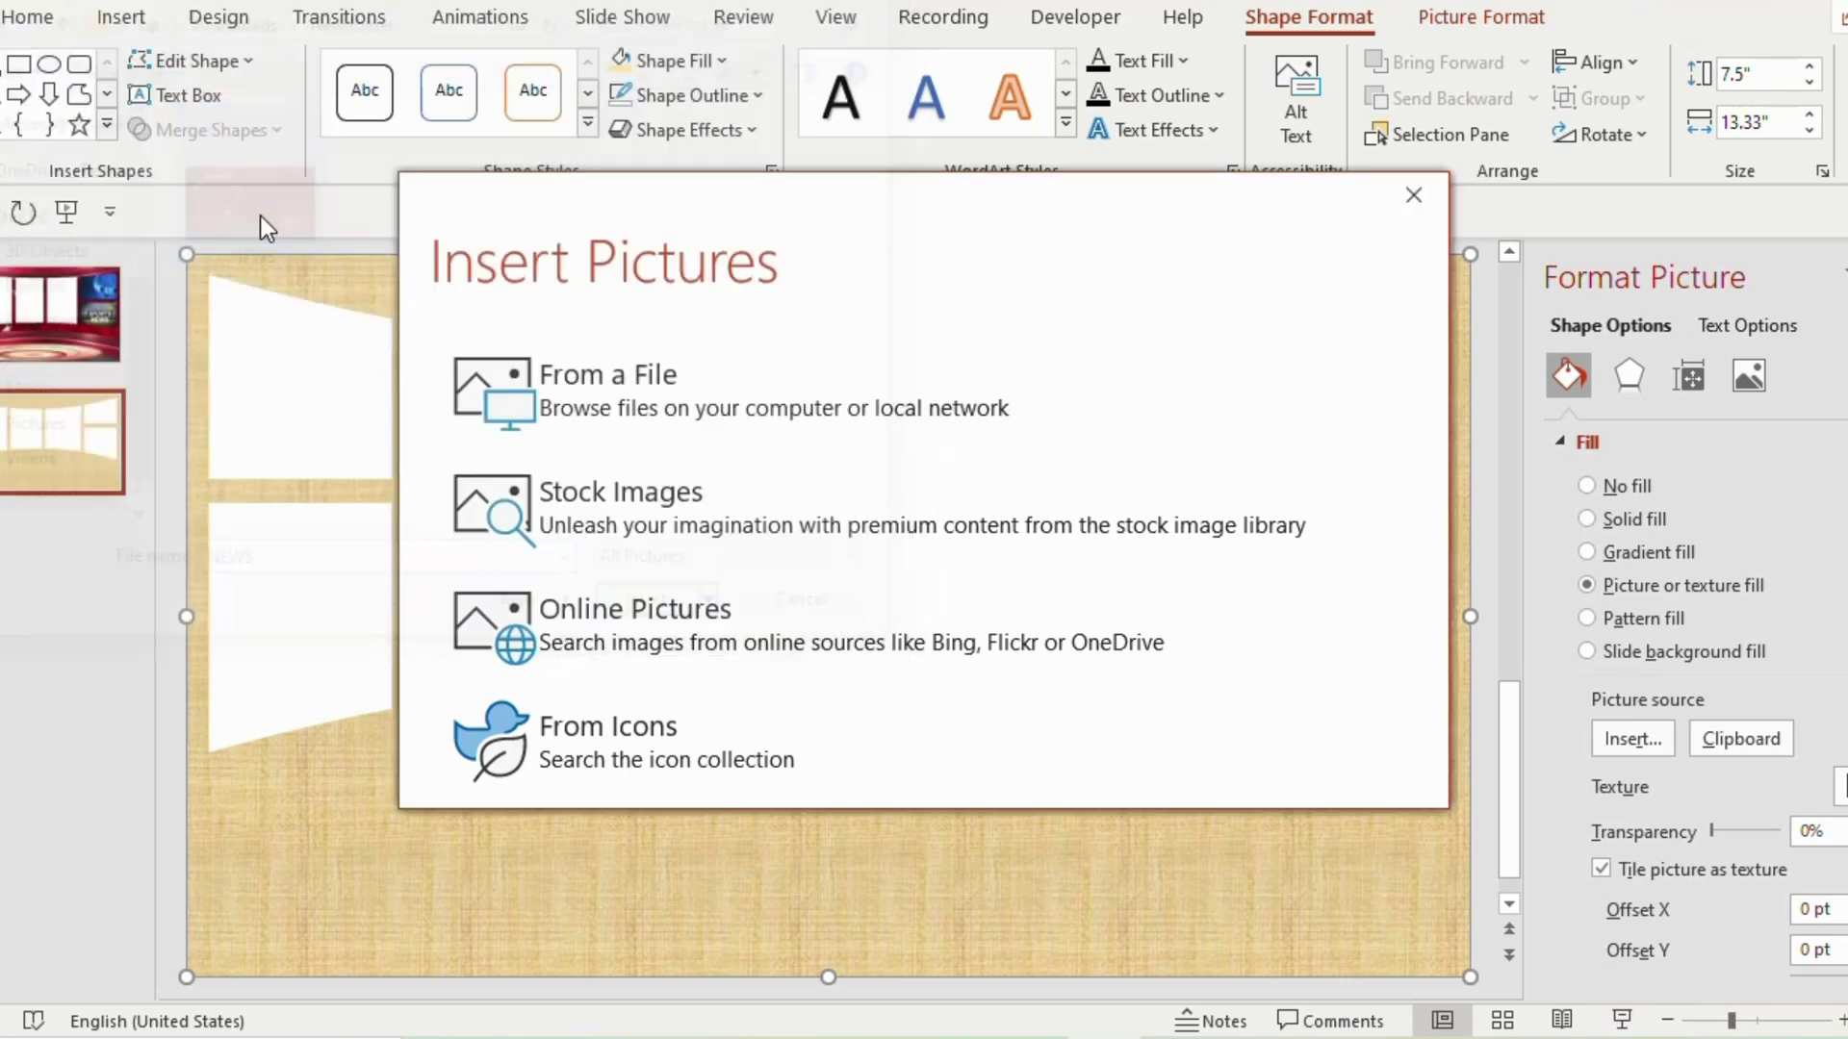
Step: Give the frame a Soft Round top bevel 19.5 pt wide and 9 pt high
{"action": "left_click", "coordinate": [1633, 395]}
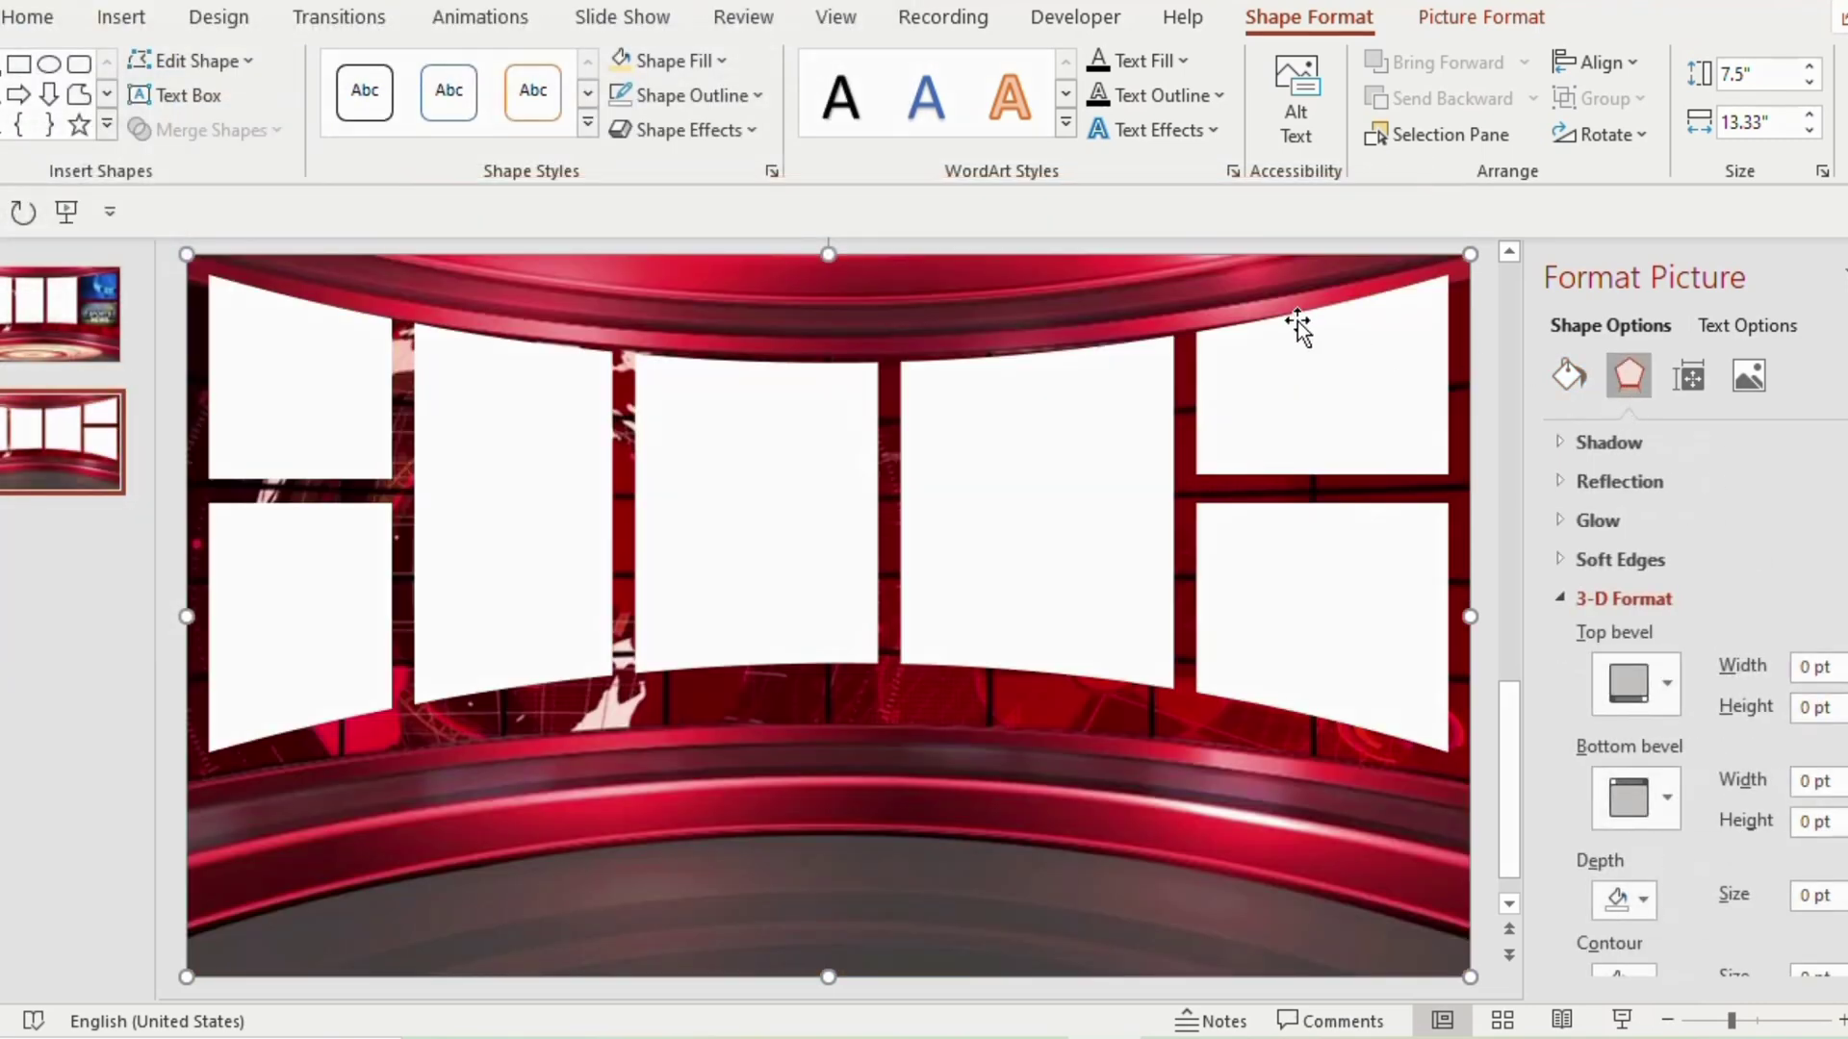
{"action": "scroll", "coordinate": [1843, 593], "scroll_direction": "down", "scroll_amount": 1}
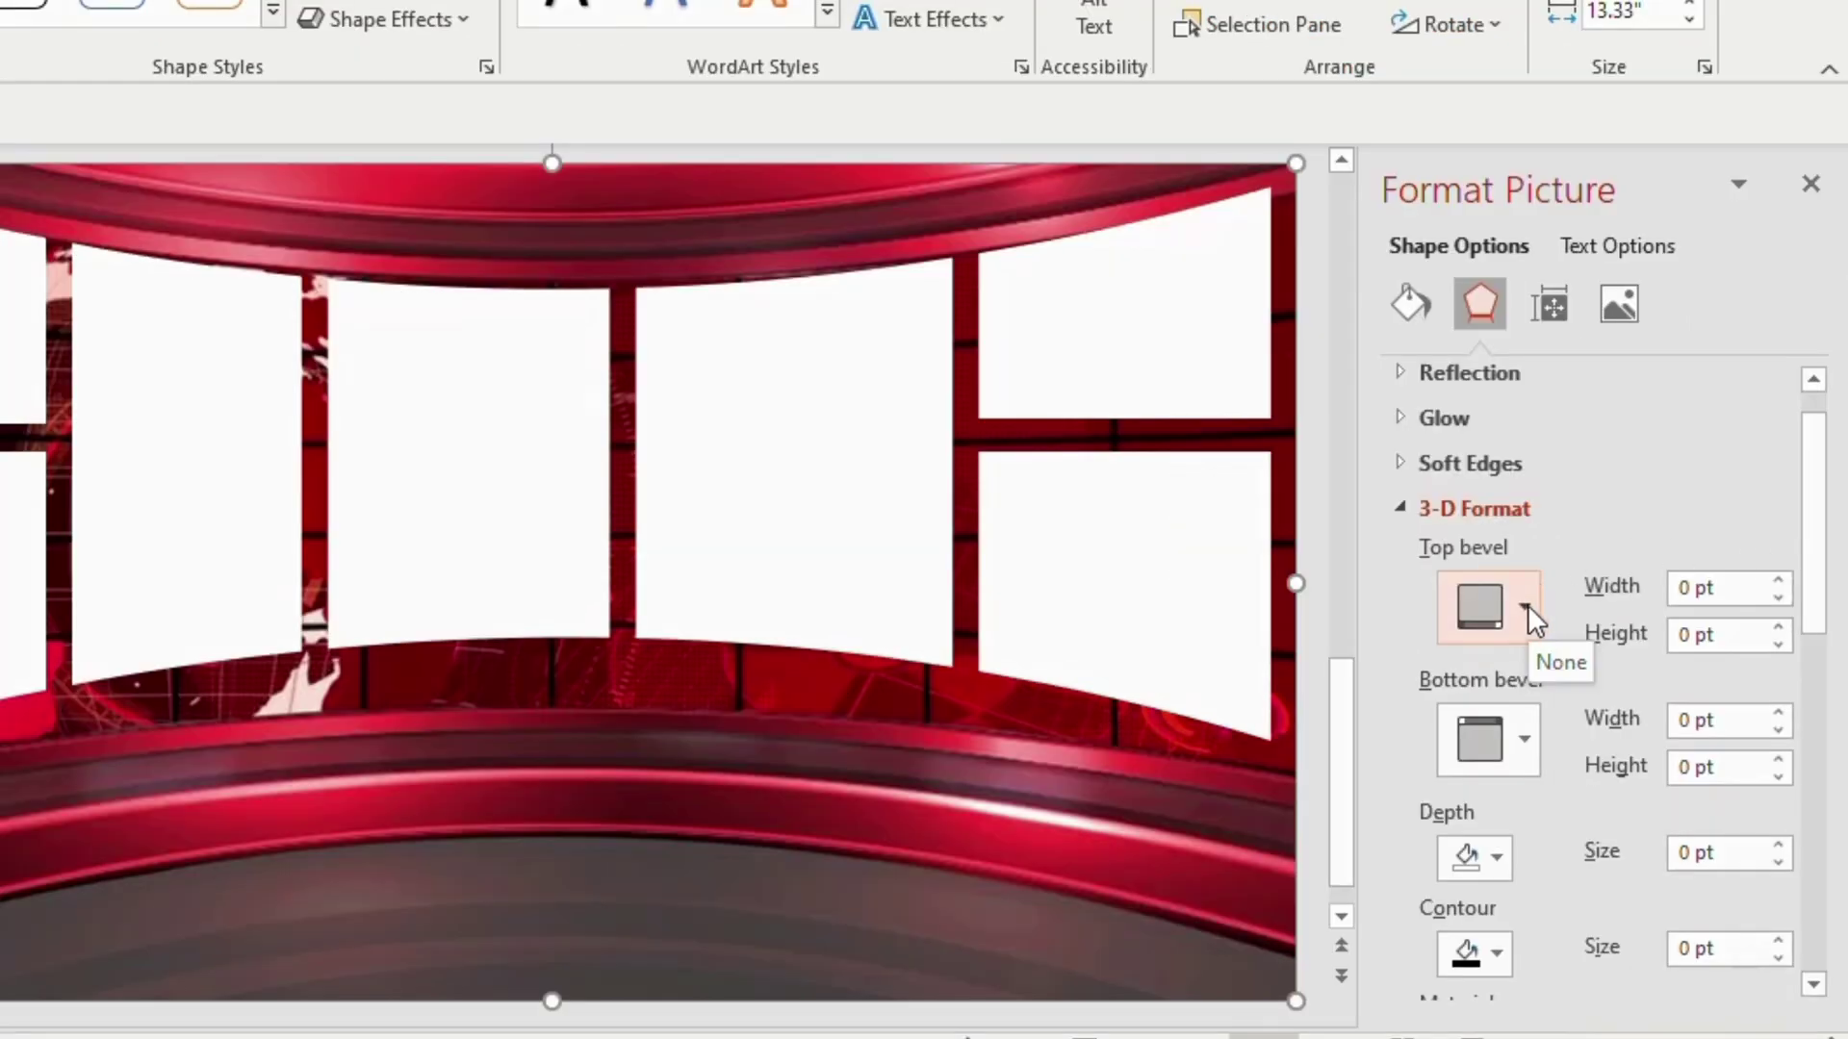
{"action": "left_click", "coordinate": [1527, 605]}
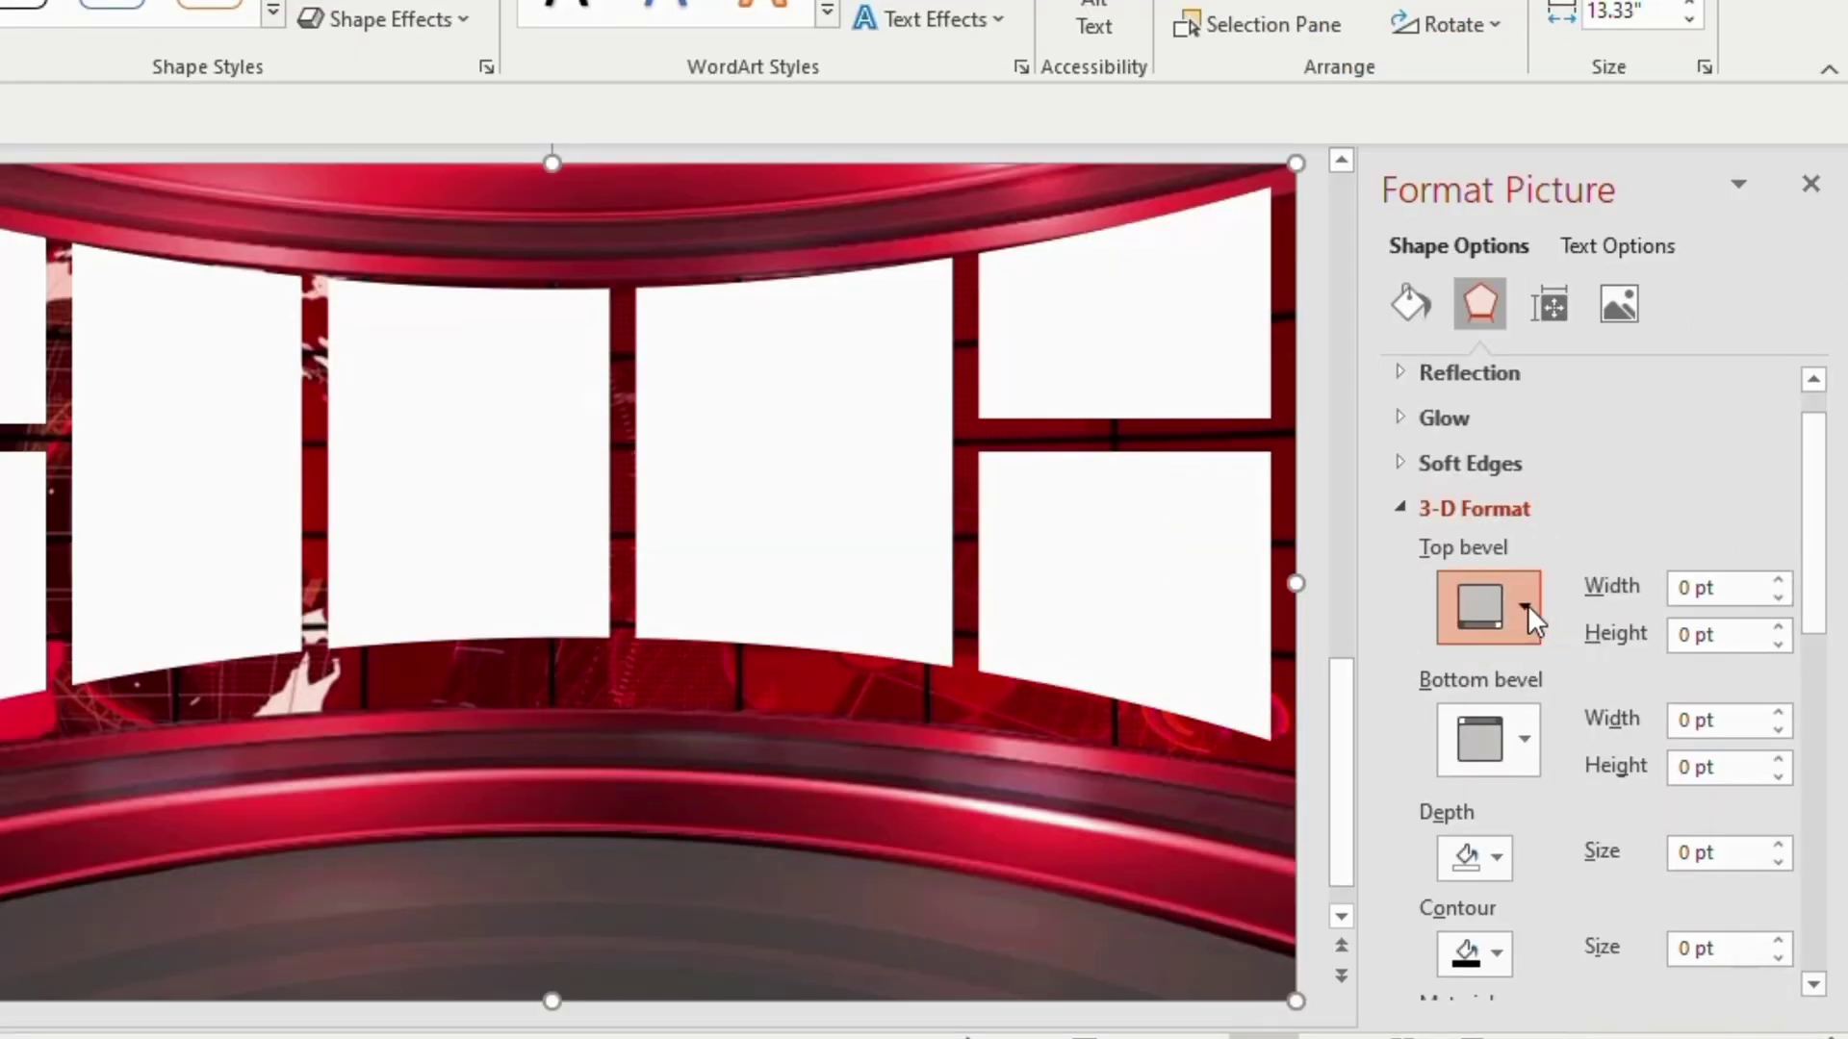
{"action": "left_click", "coordinate": [1581, 460]}
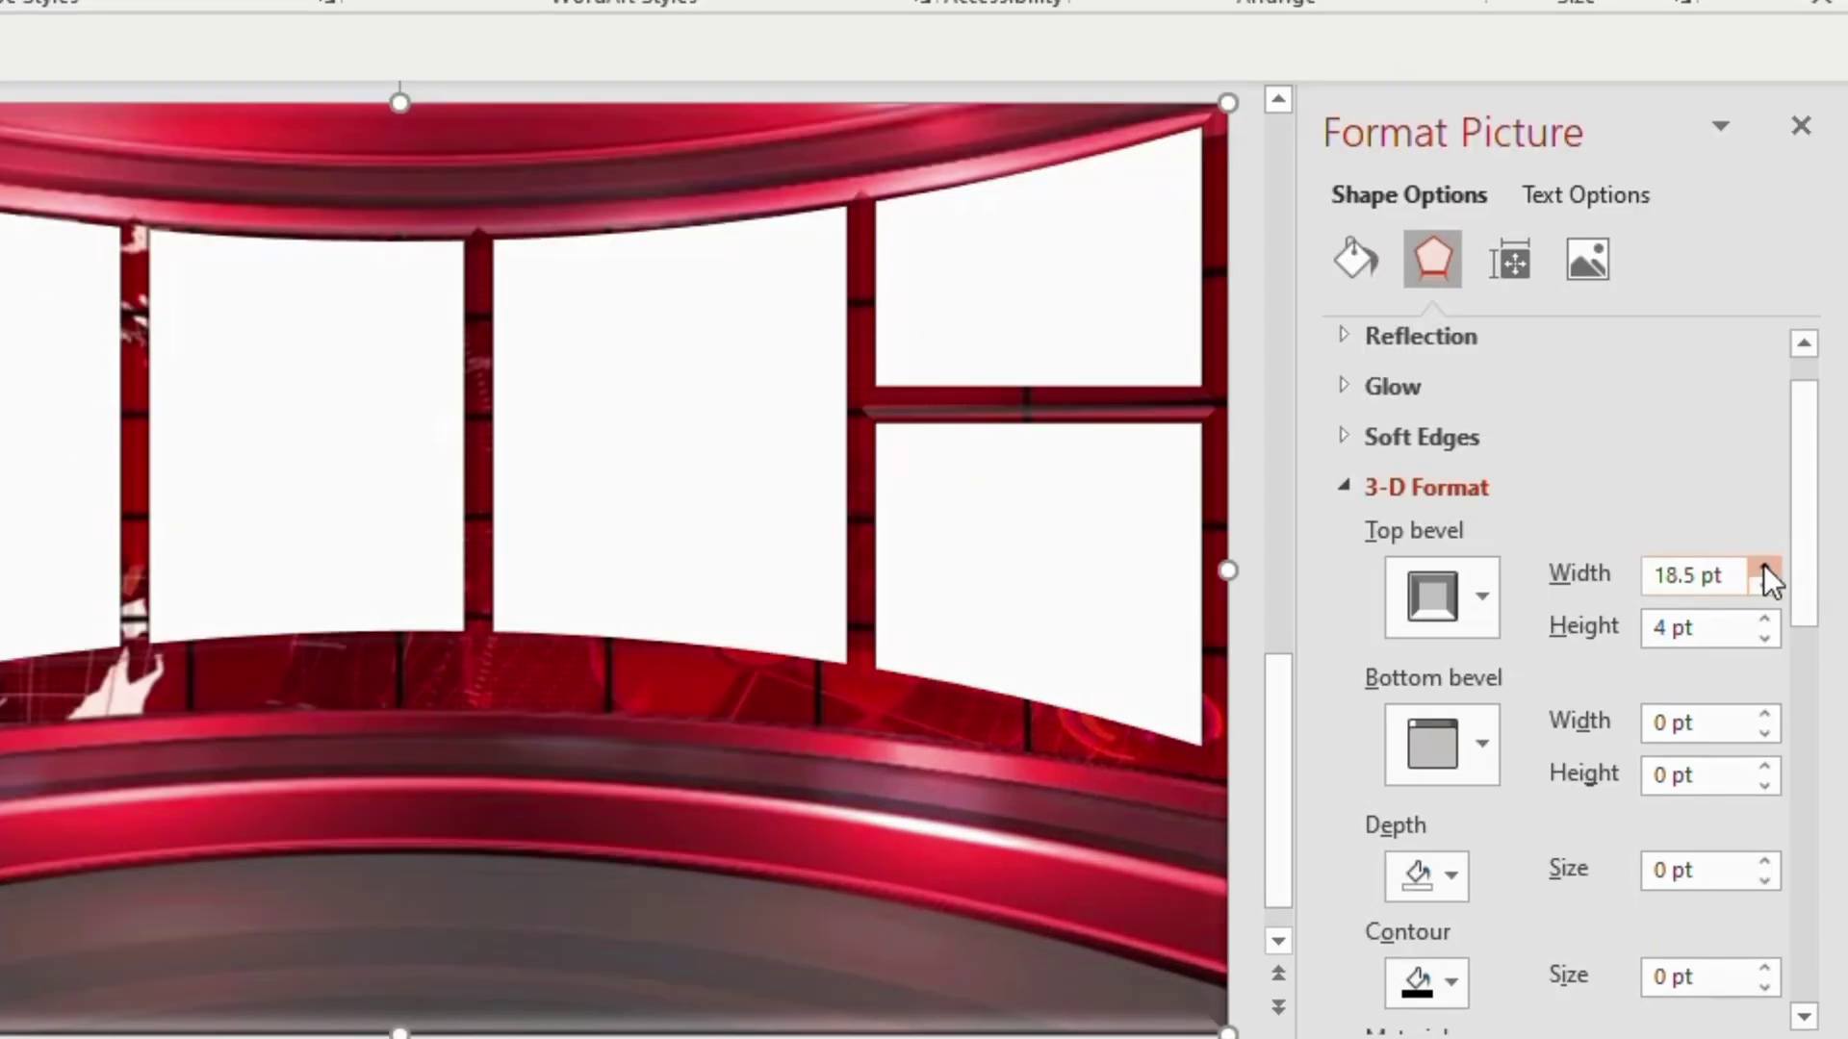
{"action": "left_click", "coordinate": [1774, 625]}
{"action": "left_click", "coordinate": [1764, 568]}
{"action": "left_click", "coordinate": [1767, 621]}
{"action": "left_click", "coordinate": [1767, 621]}
{"action": "left_click", "coordinate": [1767, 620]}
{"action": "left_click", "coordinate": [1767, 621]}
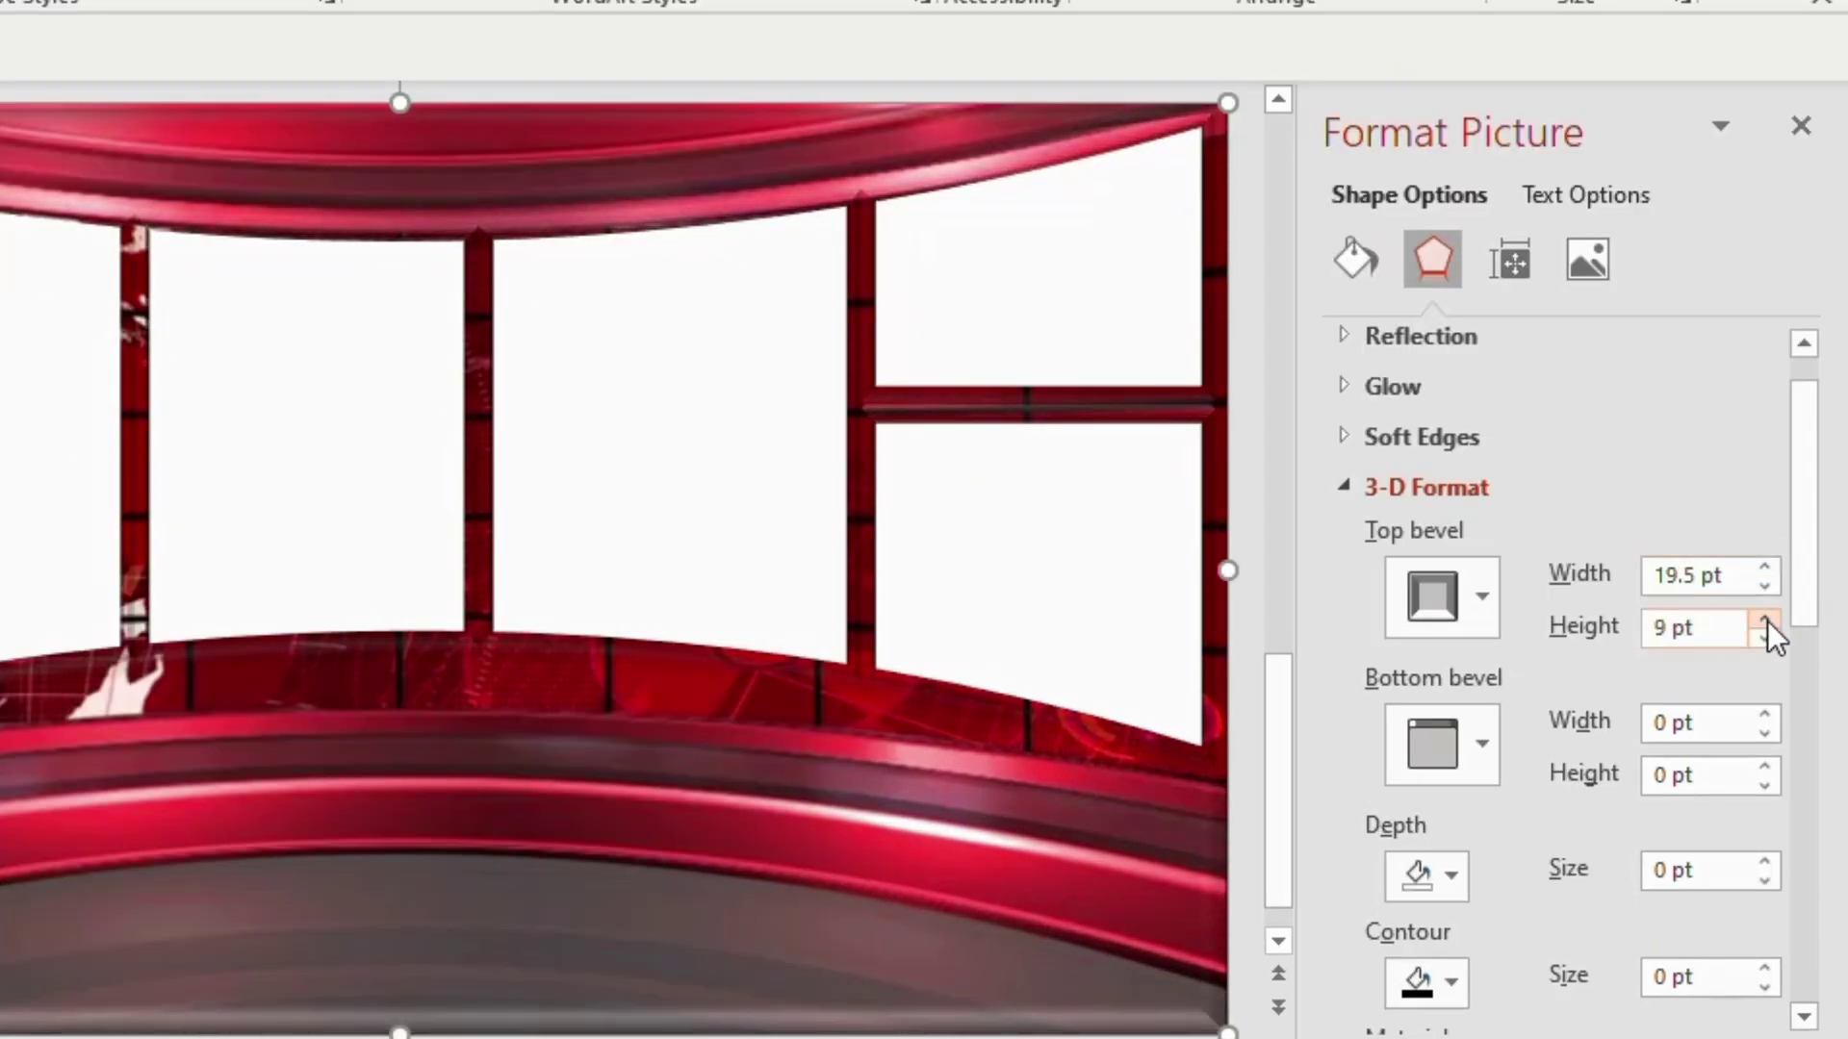
Step: Add a bottom bevel 15 pt wide and 6 pt high
{"action": "scroll", "coordinate": [1766, 621], "scroll_direction": "down", "scroll_amount": 2}
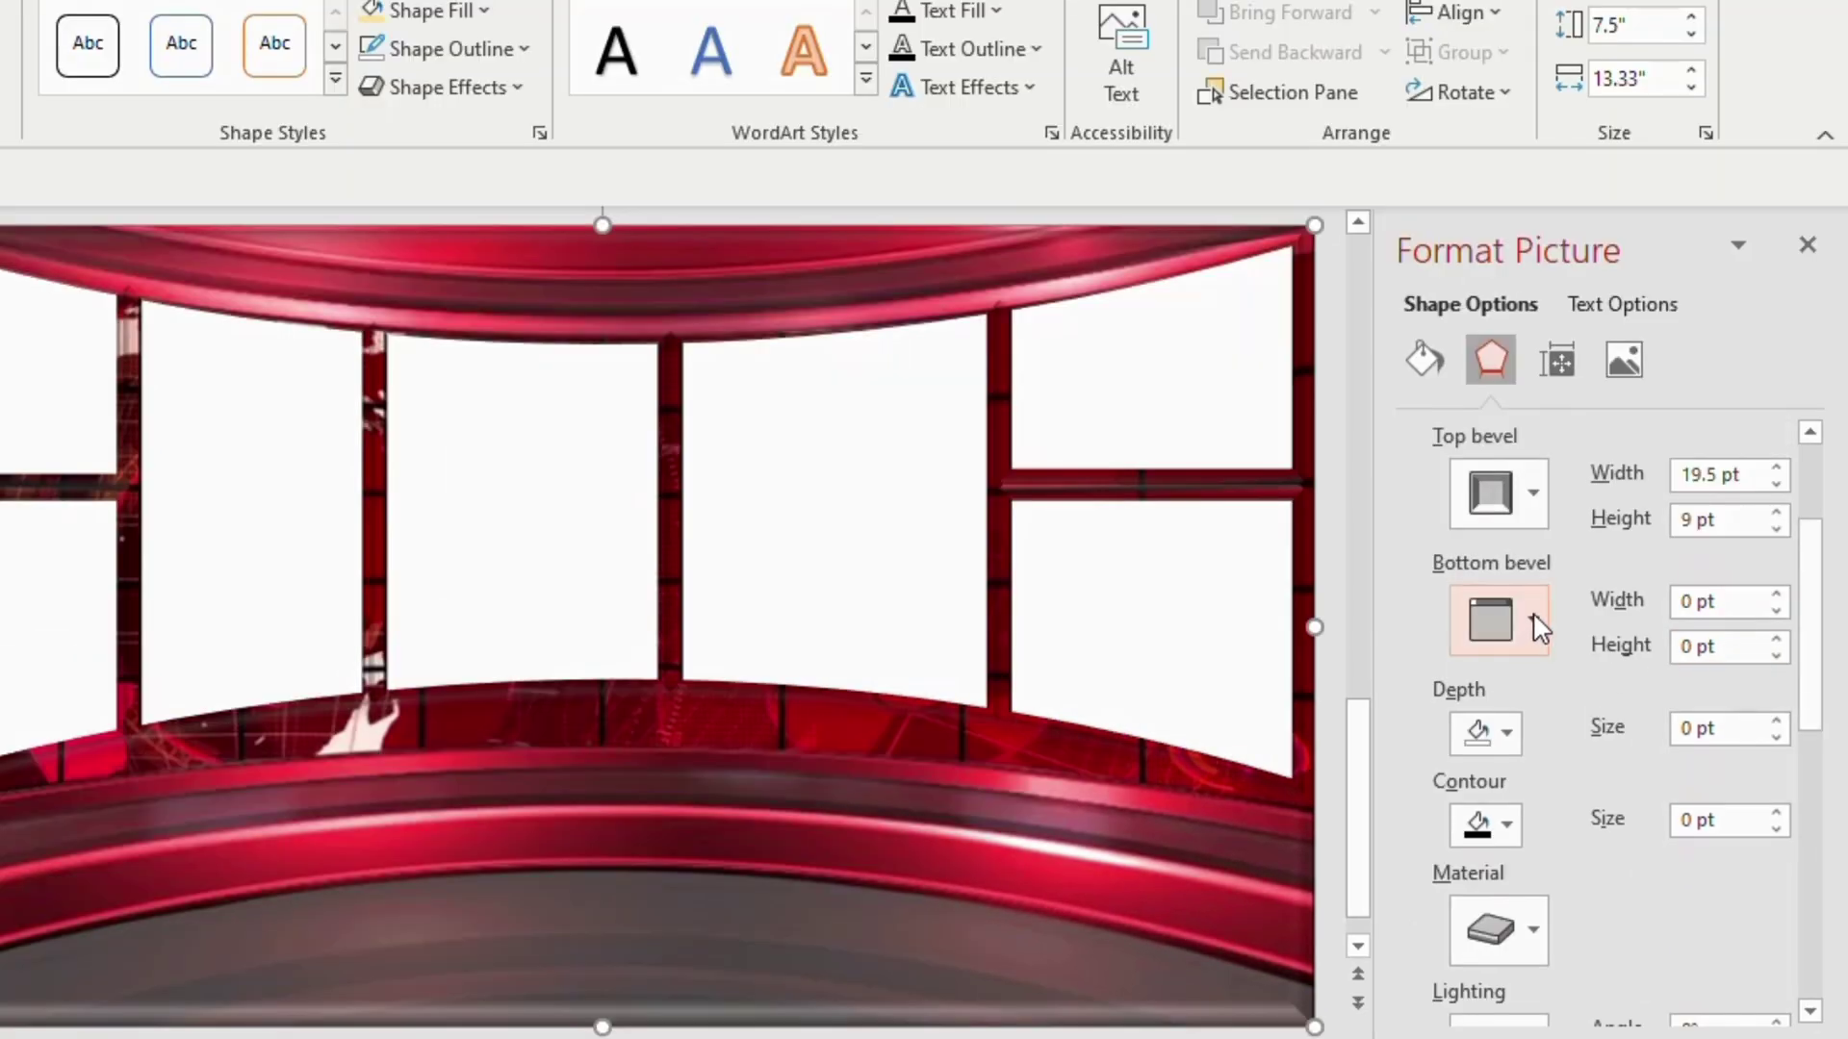
{"action": "left_click", "coordinate": [1535, 624]}
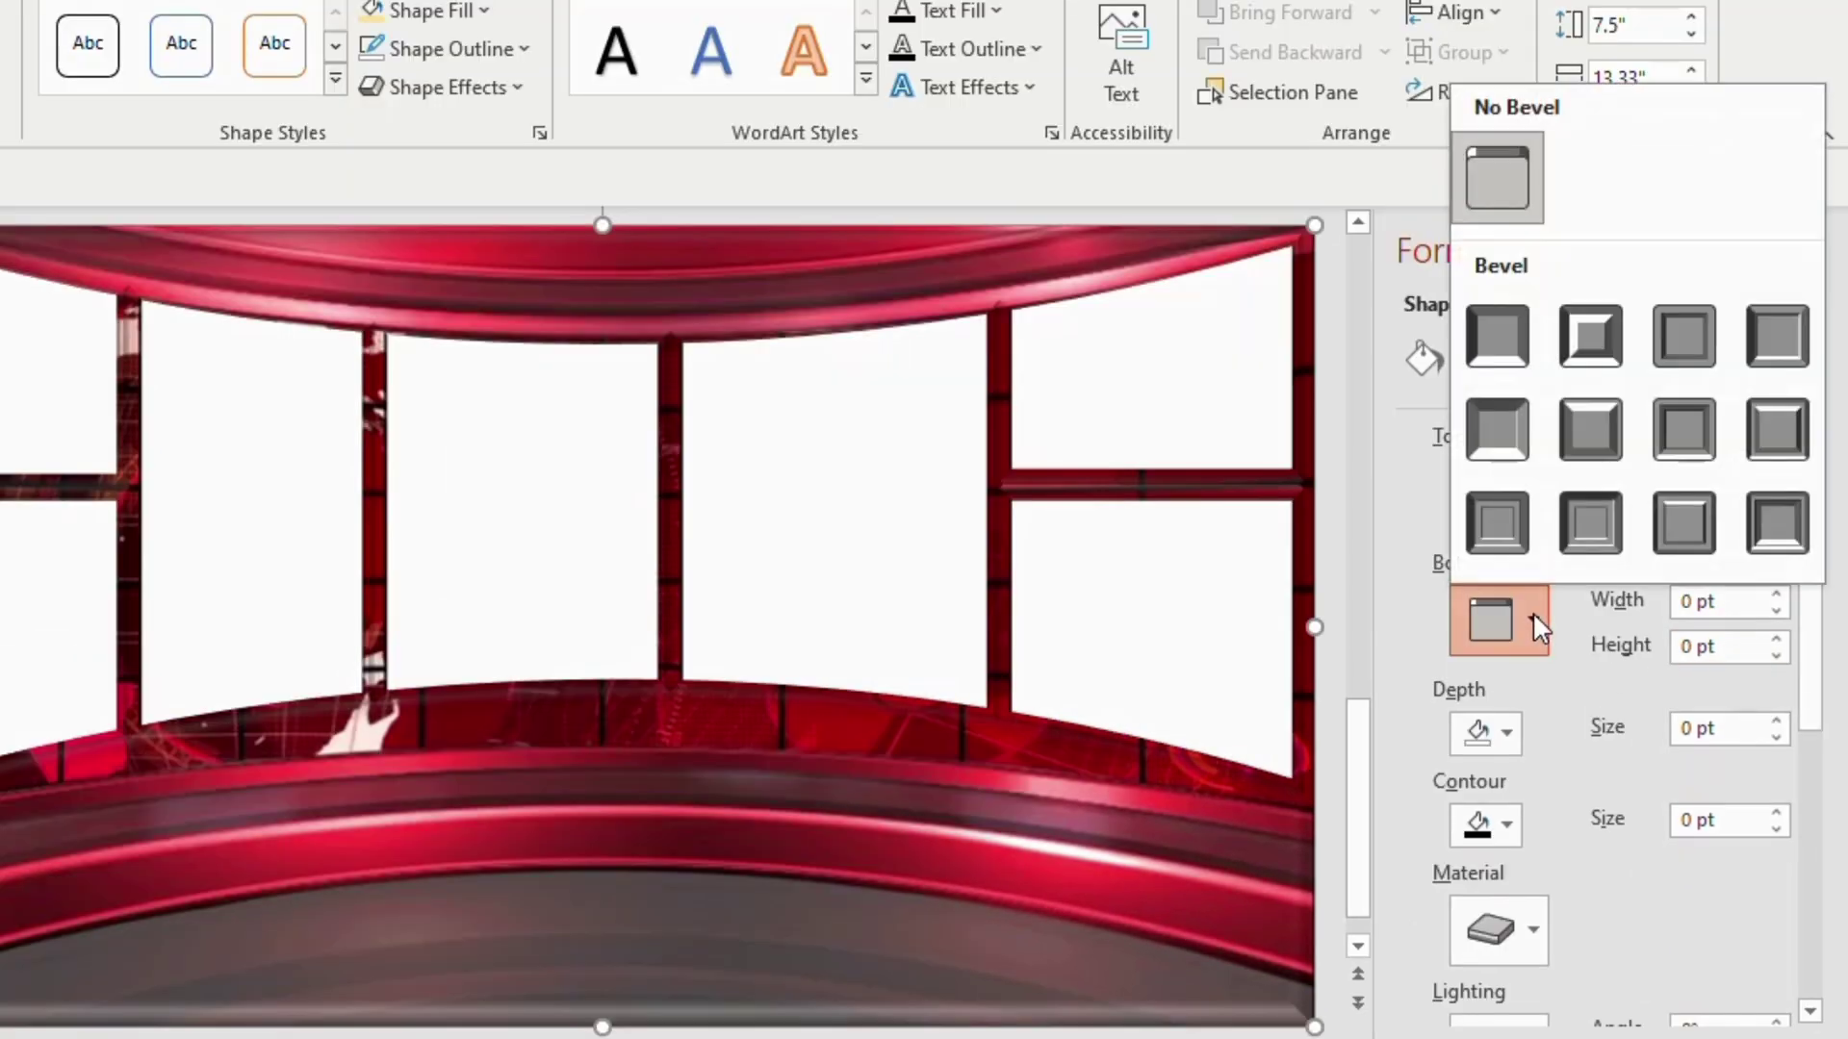
{"action": "left_click", "coordinate": [1591, 430]}
{"action": "left_click", "coordinate": [1775, 596]}
{"action": "left_click", "coordinate": [1776, 596]}
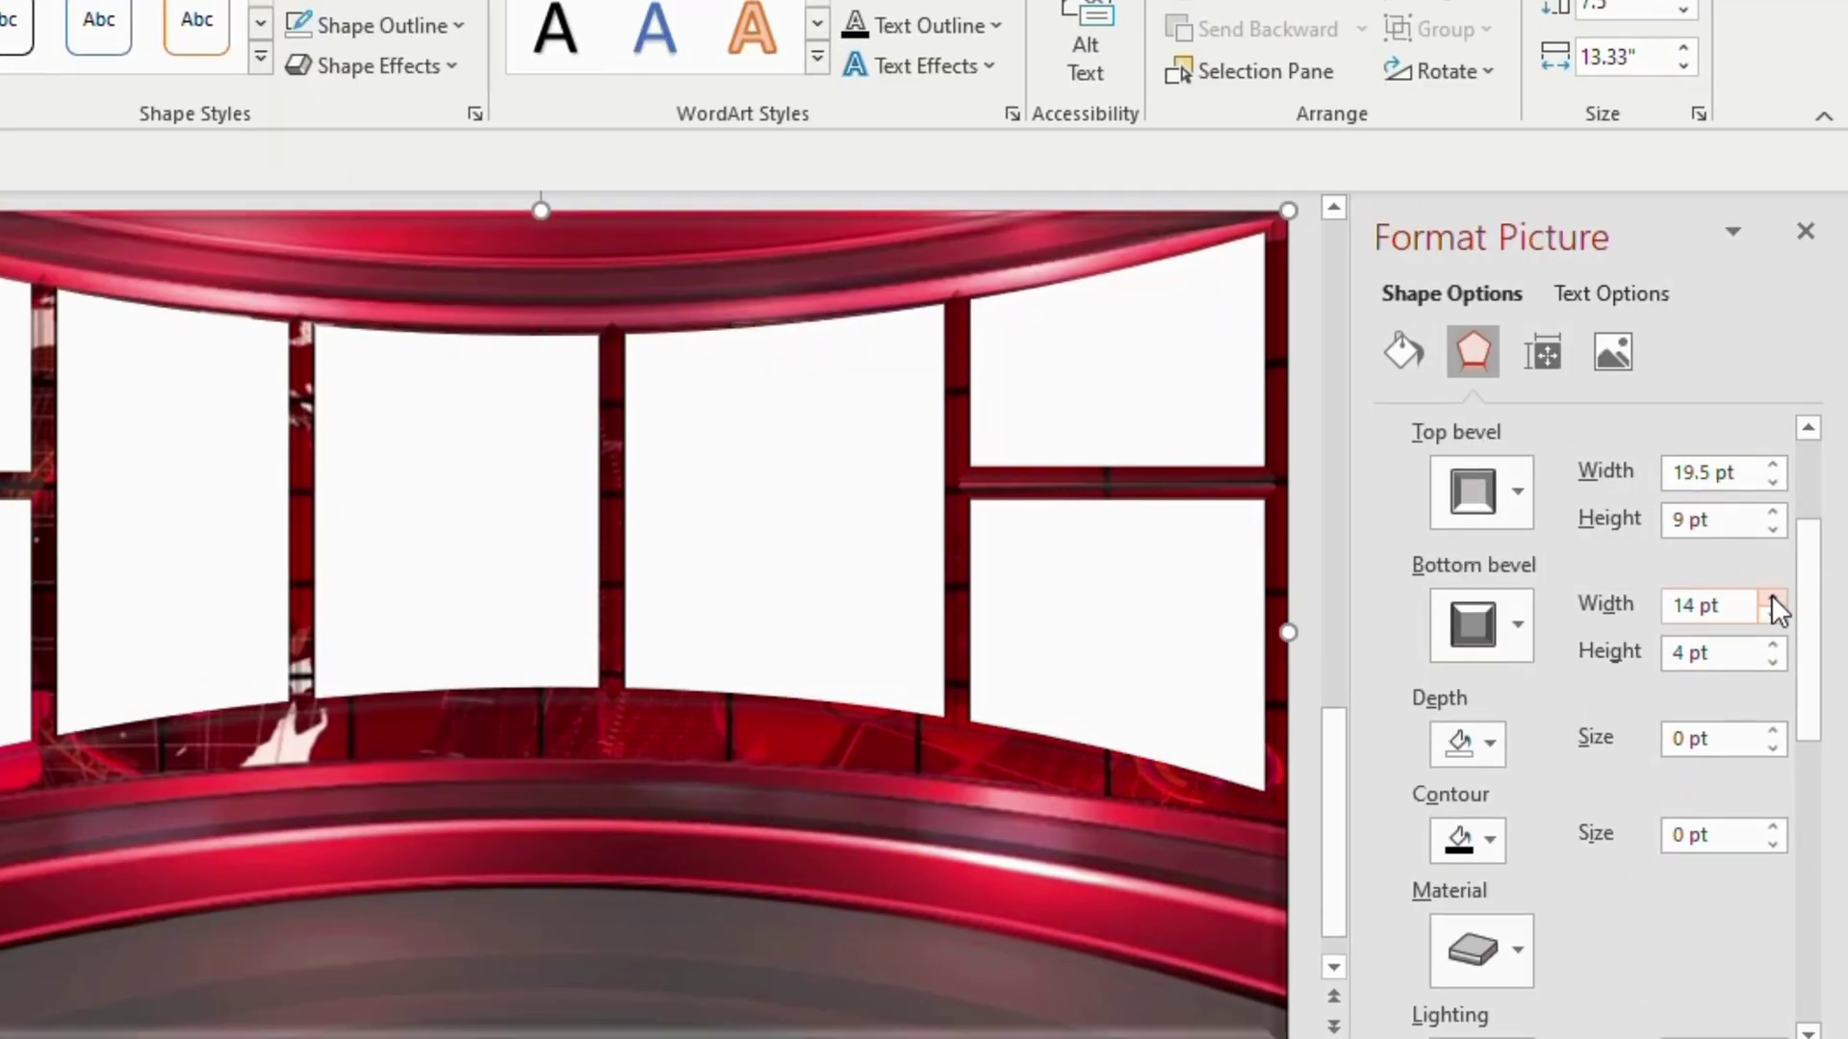
{"action": "left_click", "coordinate": [1776, 595]}
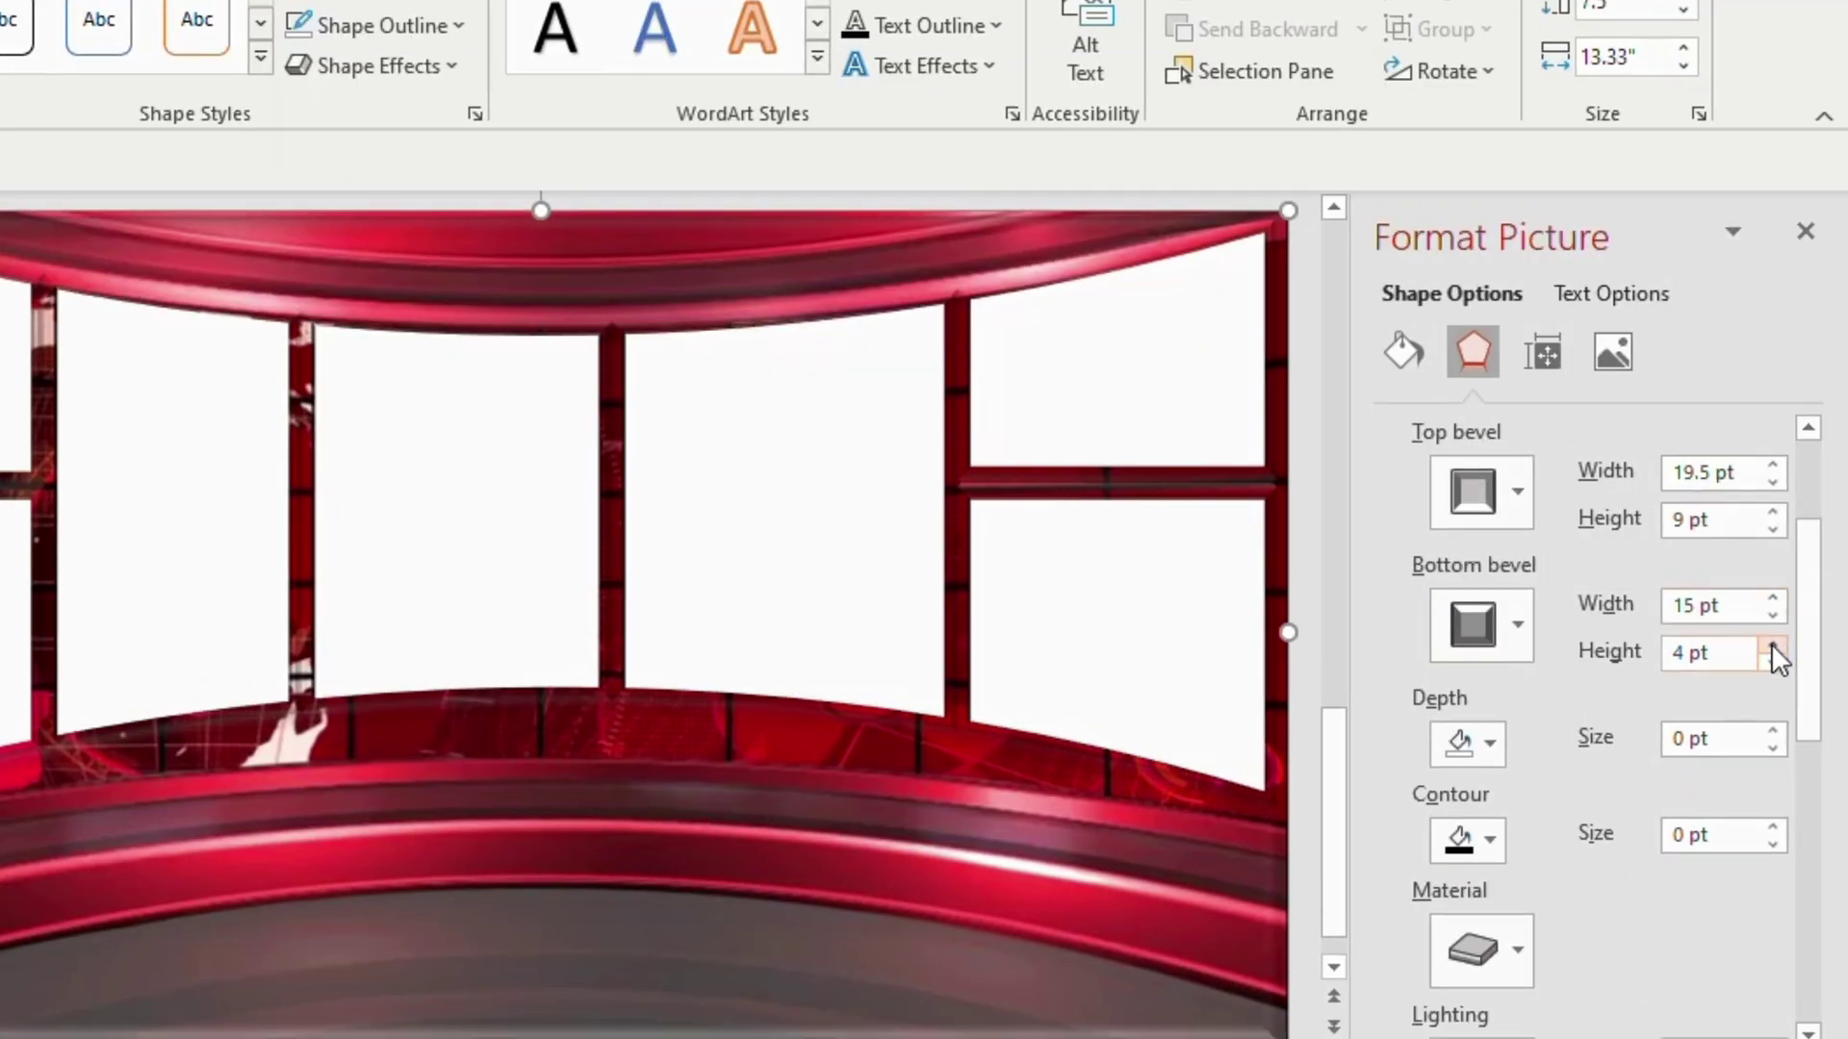
{"action": "left_click", "coordinate": [1773, 645]}
{"action": "left_click", "coordinate": [1773, 646]}
{"action": "left_click", "coordinate": [1773, 645]}
Step: Apply an inner shadow preset to the frame and increase its blur
{"action": "scroll", "coordinate": [1786, 691], "scroll_direction": "down", "scroll_amount": 5}
{"action": "left_click", "coordinate": [1776, 575]}
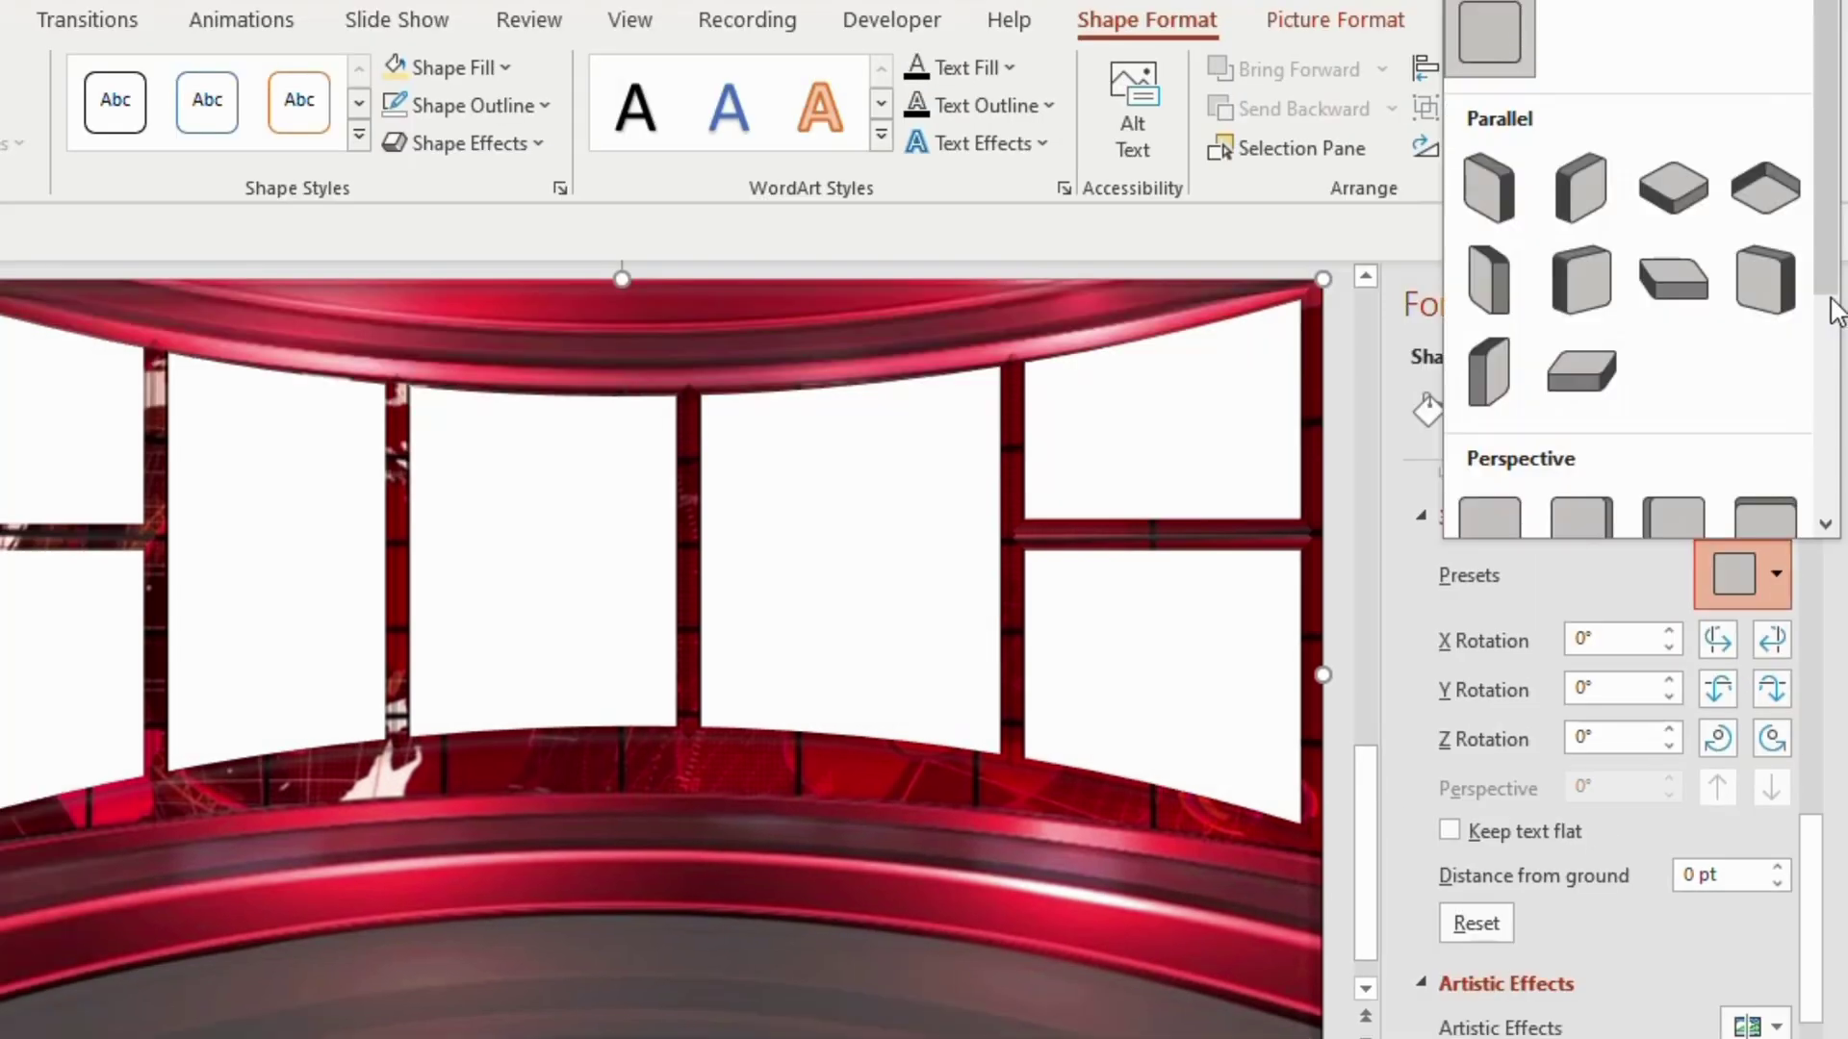
{"action": "left_click_drag", "start_coordinate": [1833, 308], "coordinate": [1828, 536]}
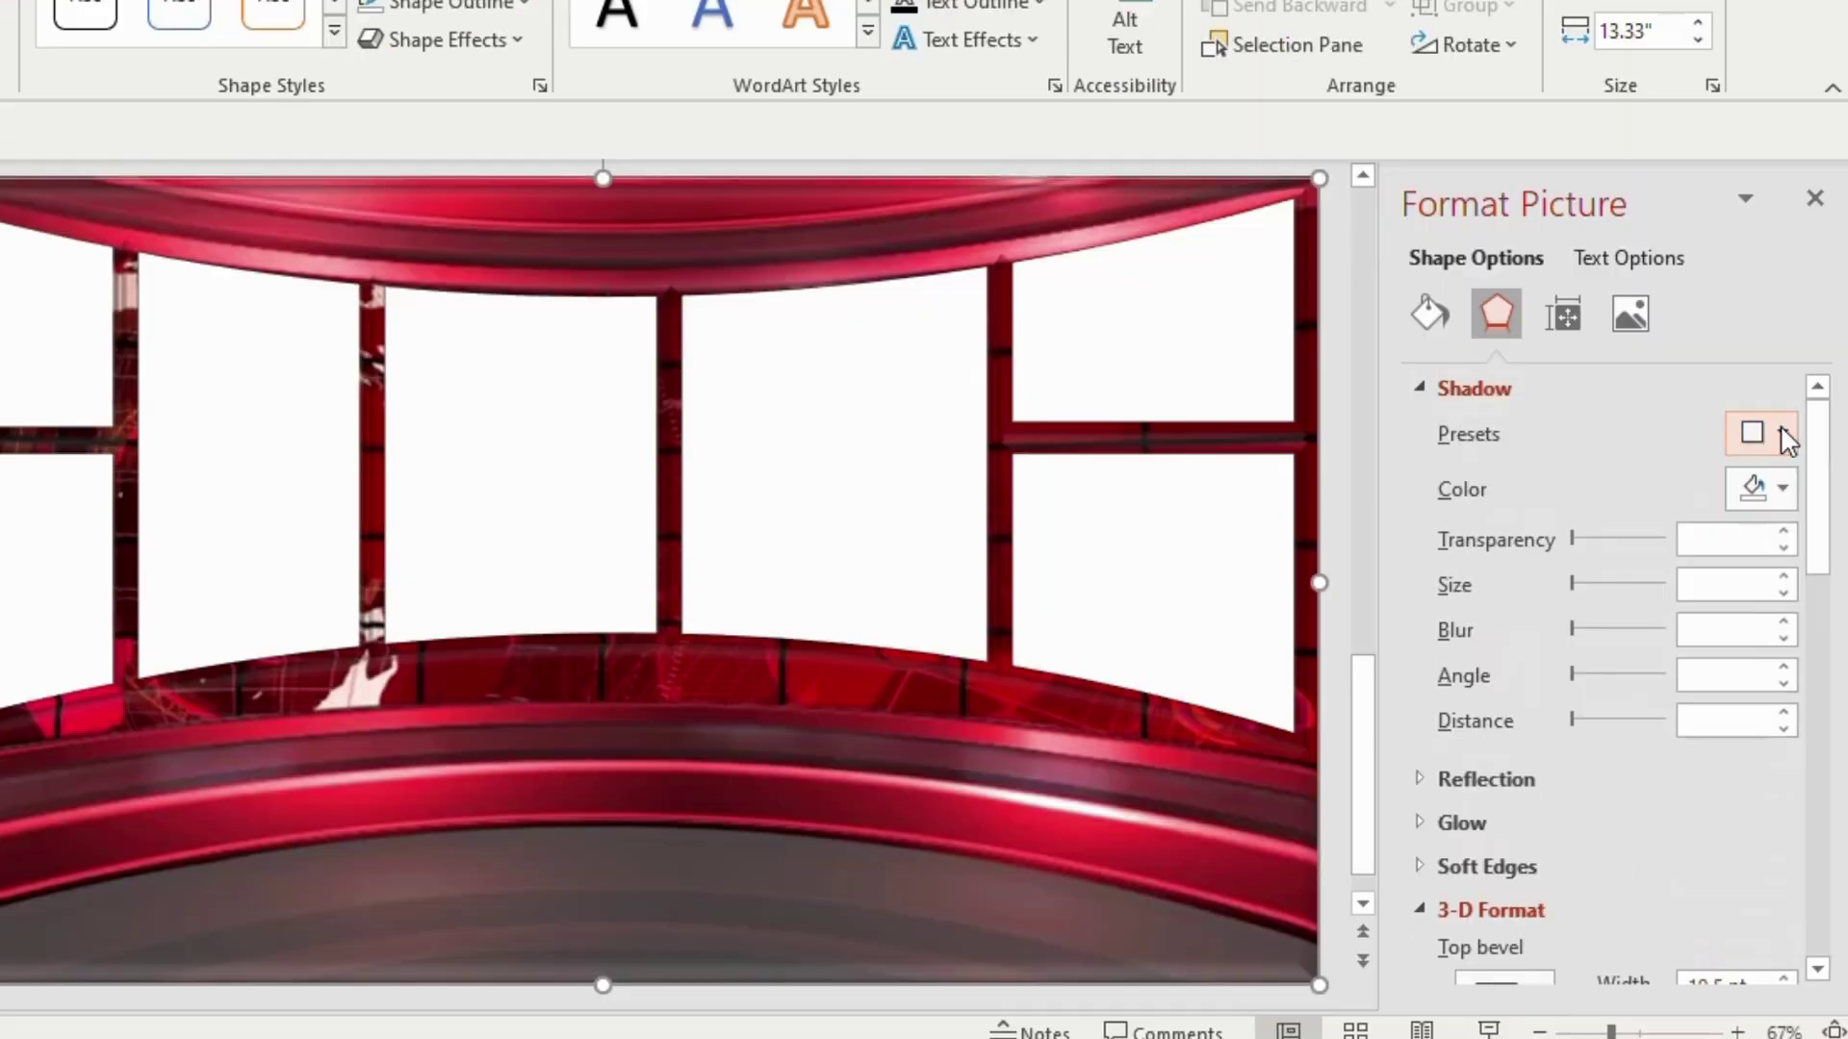
{"action": "left_click", "coordinate": [1781, 433]}
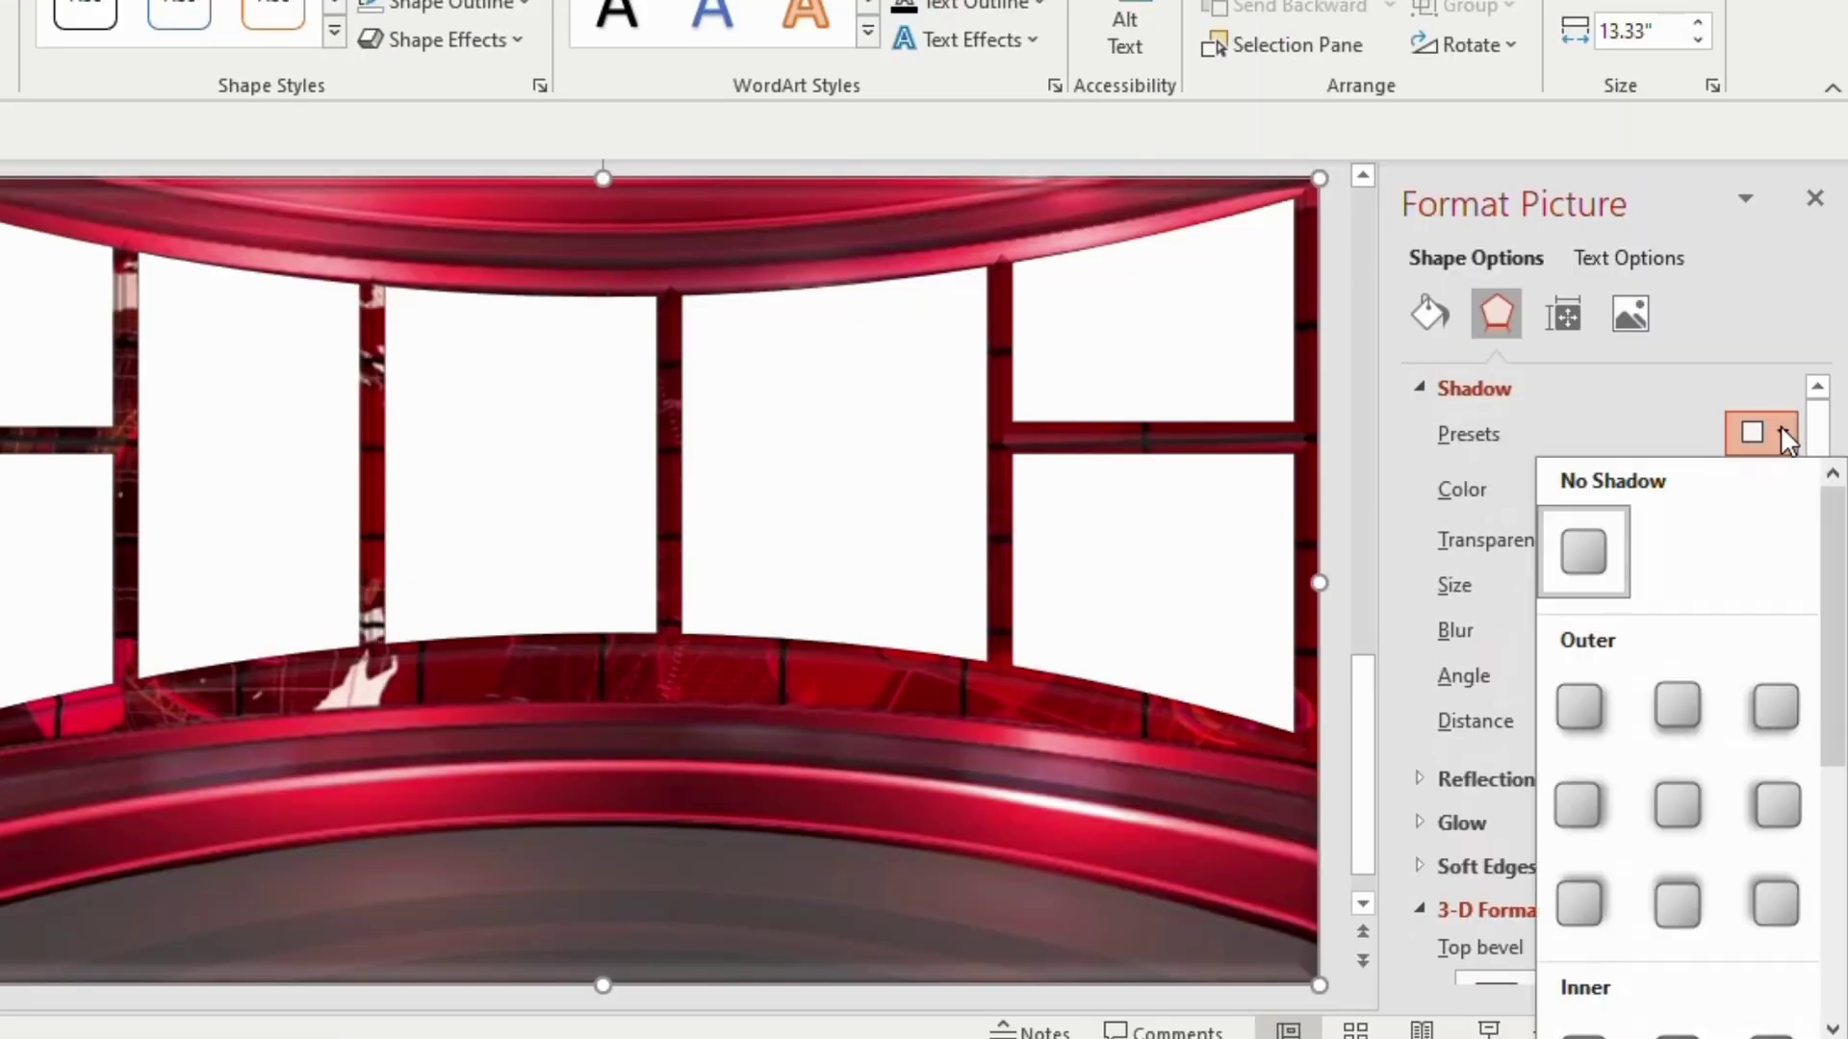
{"action": "left_click_drag", "start_coordinate": [1835, 621], "coordinate": [1836, 763]}
{"action": "left_click", "coordinate": [1679, 934]}
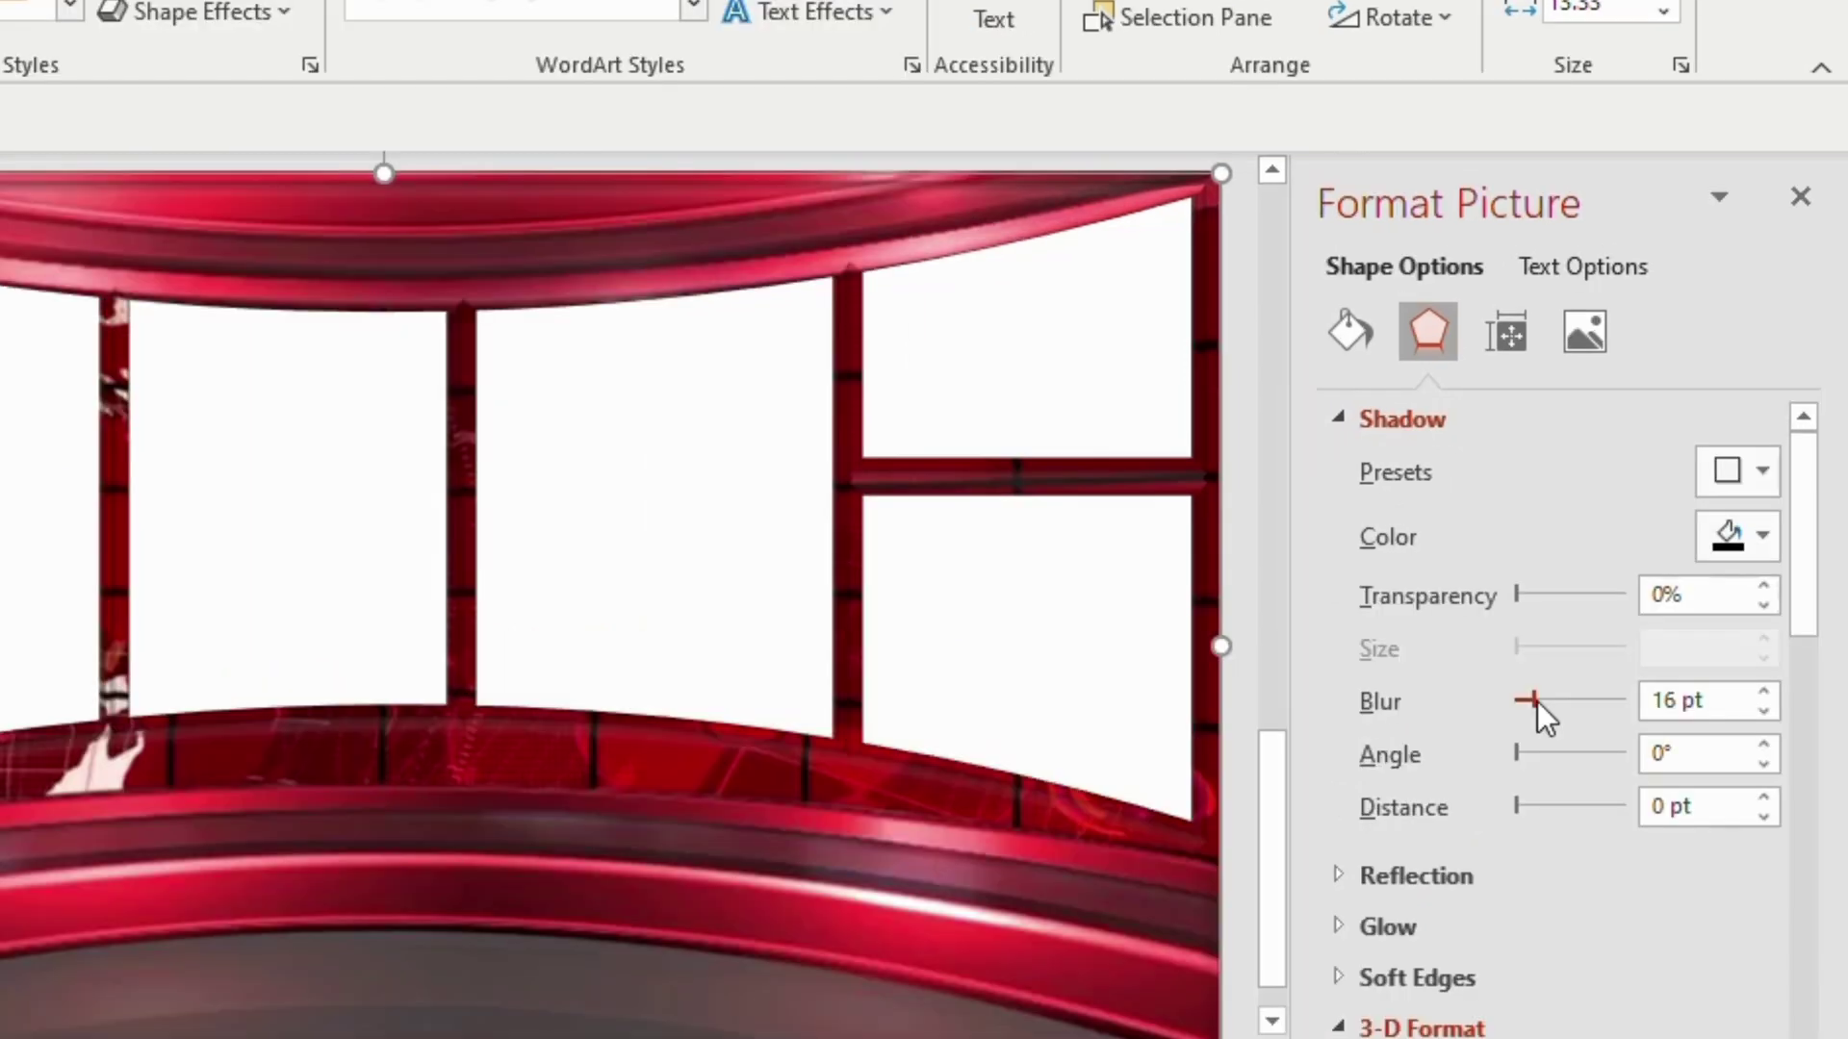
{"action": "left_click_drag", "start_coordinate": [1538, 701], "coordinate": [1538, 702]}
Step: Draw a wide outline-free oval across the bottom of the slide
{"action": "key", "text": "Escape"}
{"action": "left_click", "coordinate": [893, 0]}
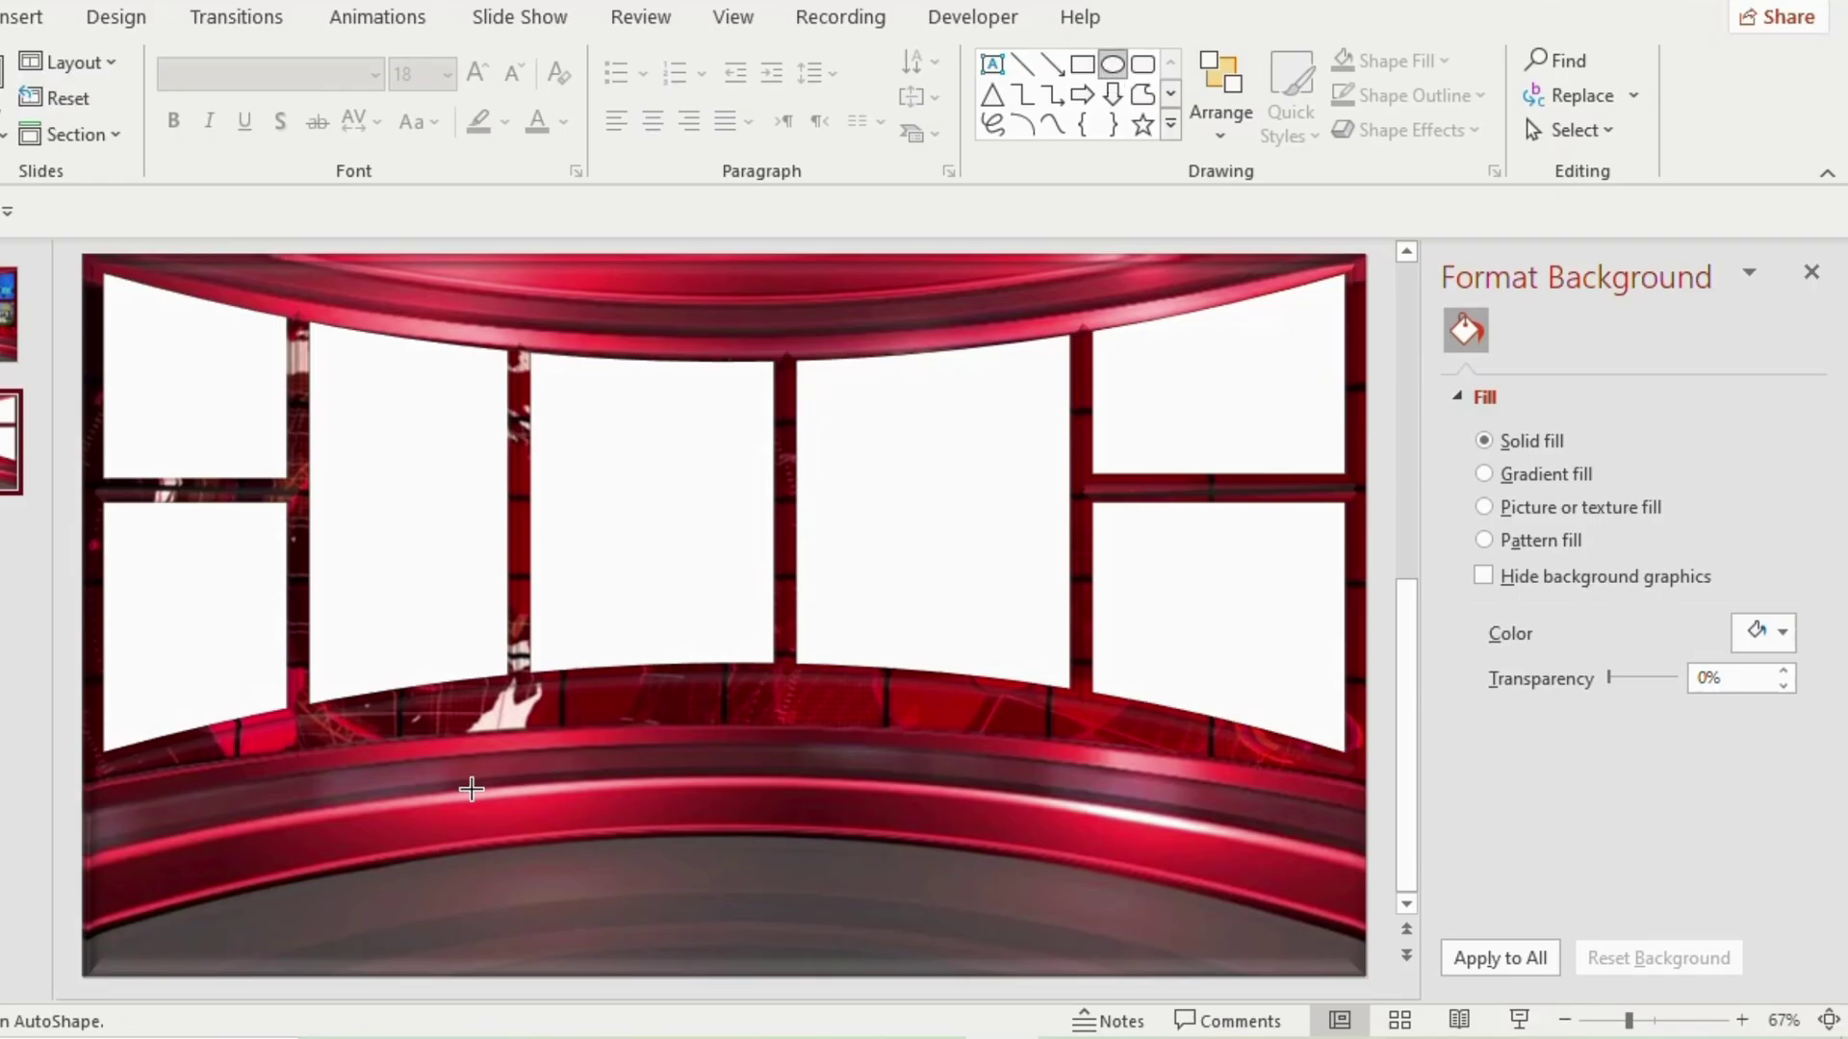
{"action": "left_click_drag", "start_coordinate": [462, 803], "coordinate": [1194, 932]}
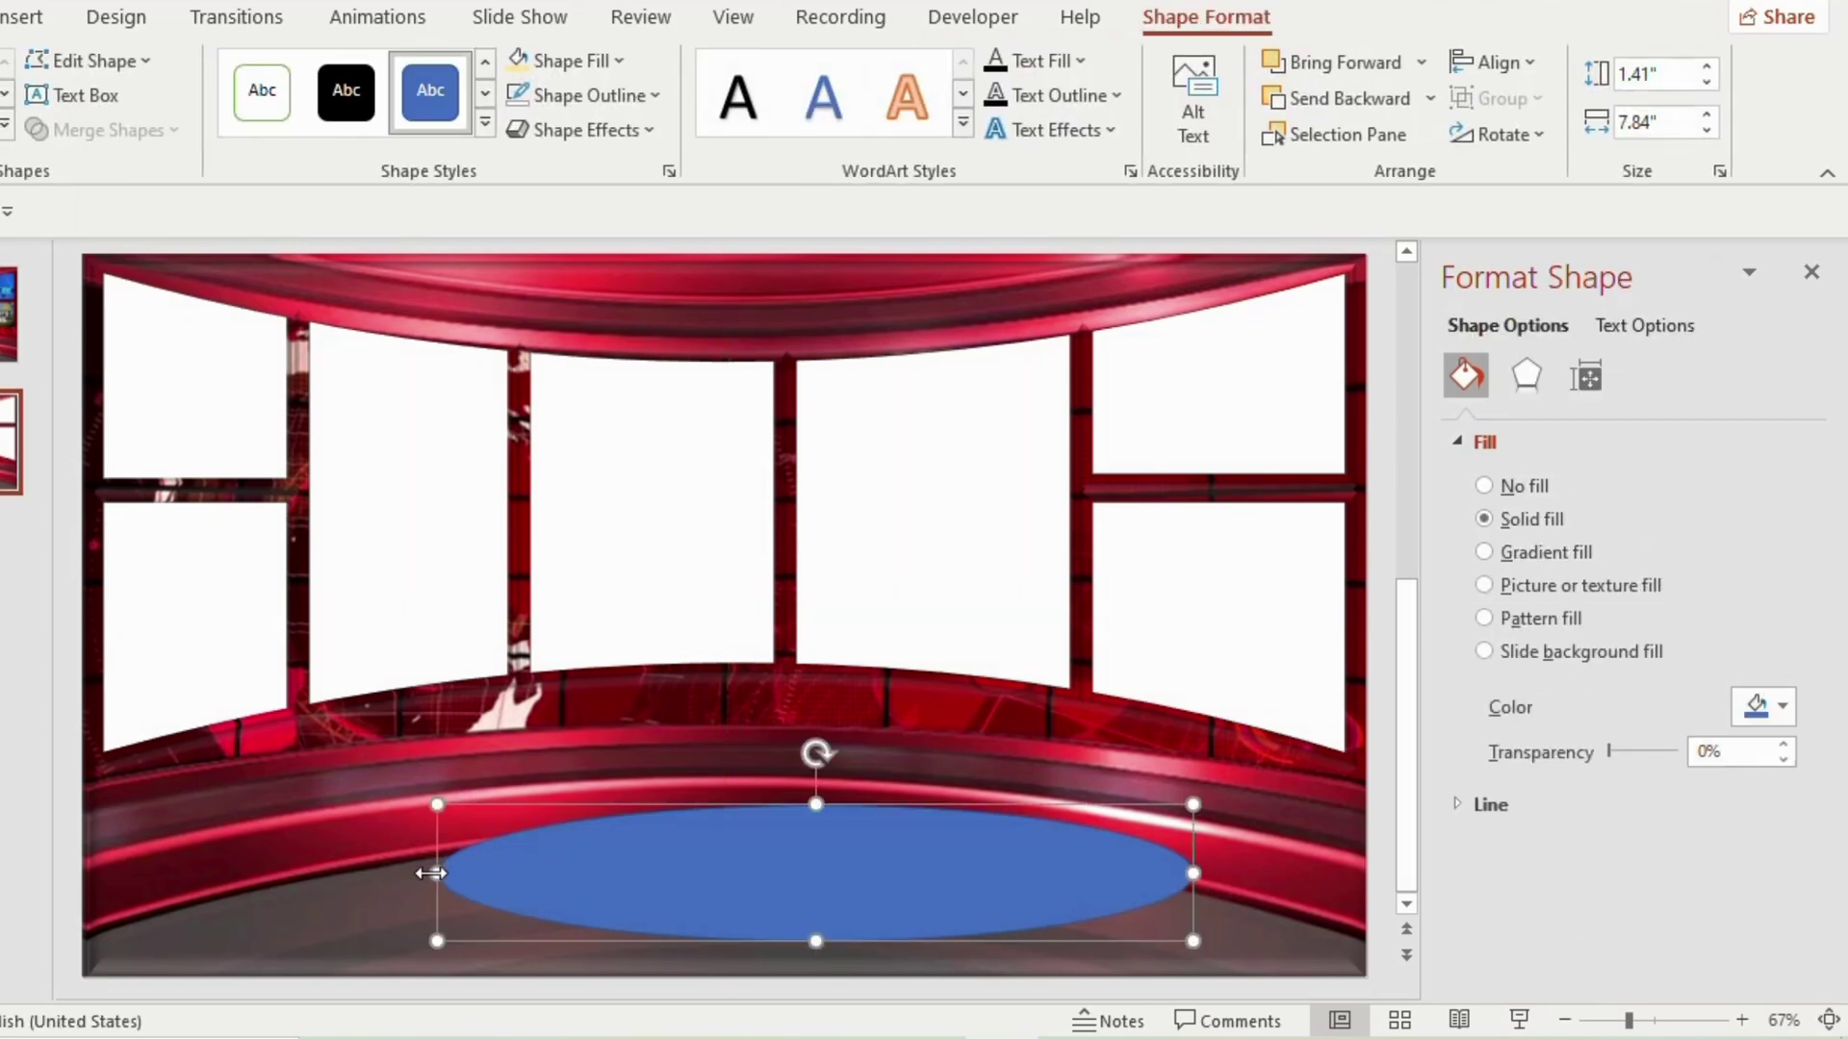
{"action": "left_click_drag", "start_coordinate": [441, 870], "coordinate": [535, 899]}
{"action": "left_click", "coordinate": [567, 96]}
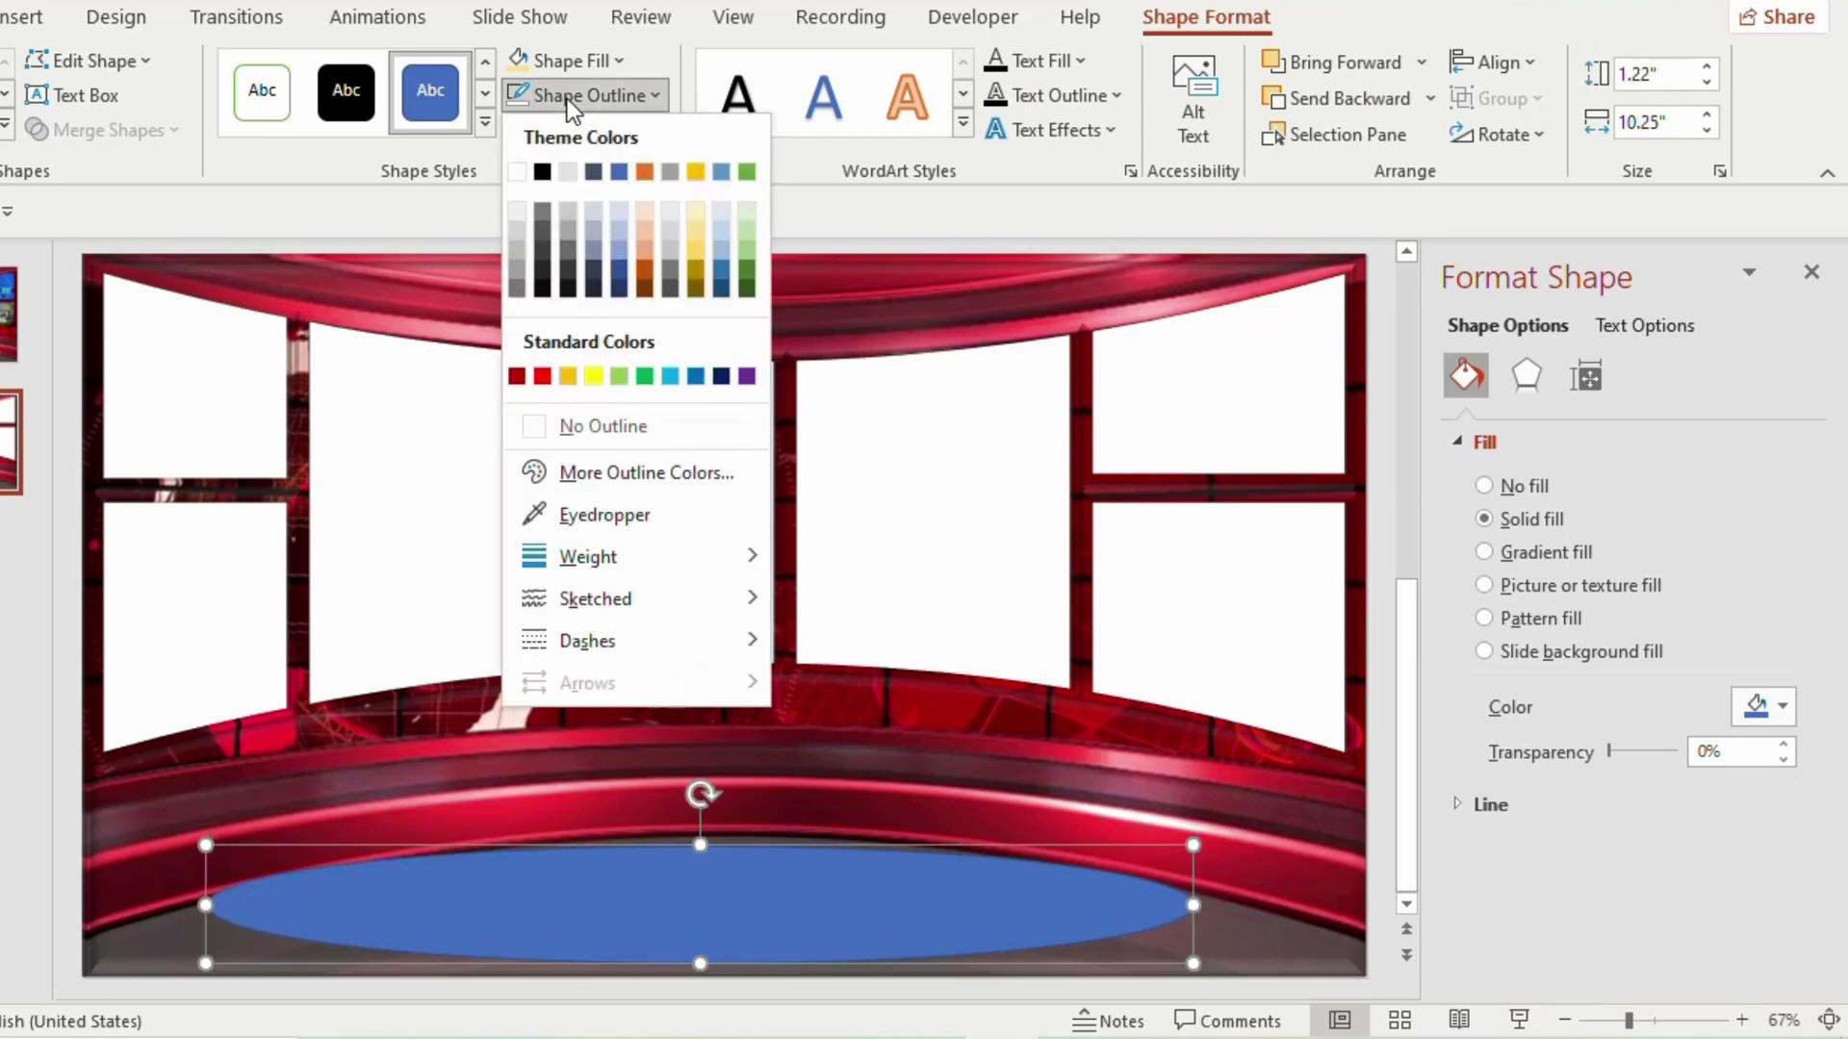
{"action": "left_click", "coordinate": [543, 437]}
Step: Fill the oval with a red and peach gradient, making the right stop 45% transparent
{"action": "left_click", "coordinate": [1484, 551]}
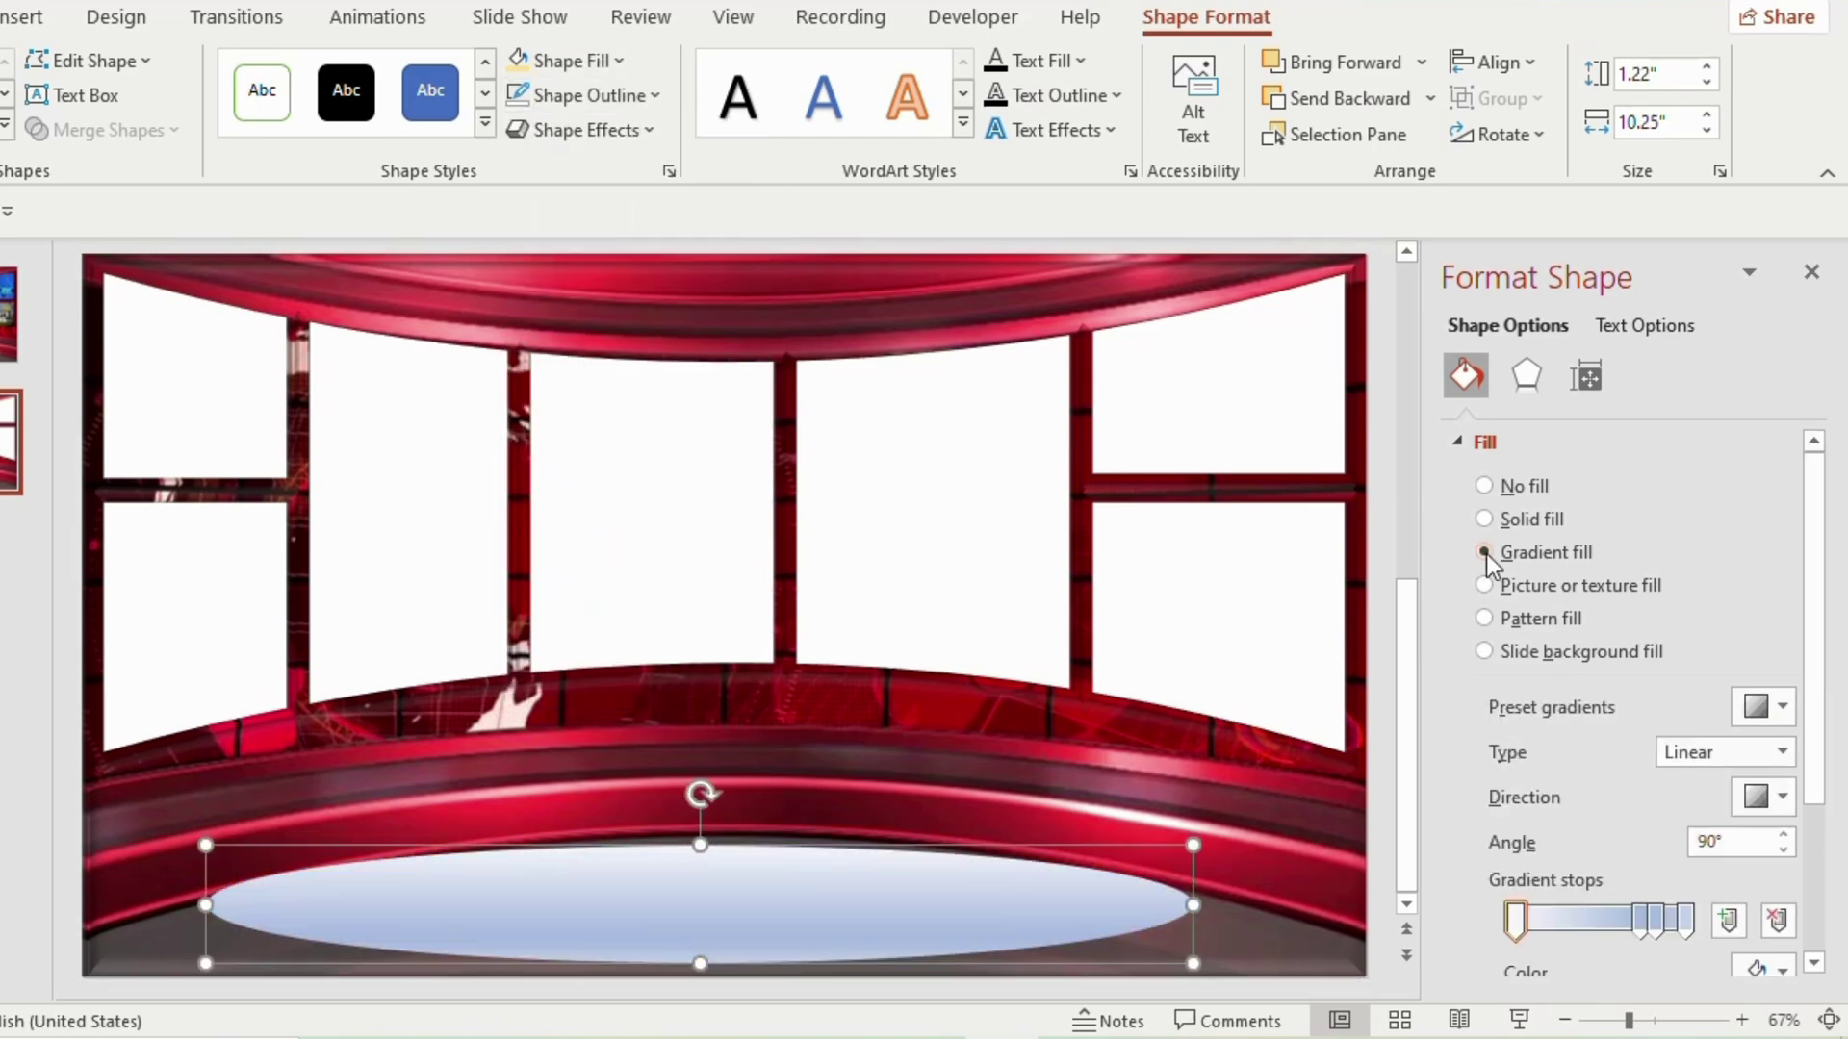
{"action": "scroll", "coordinate": [1810, 674], "scroll_direction": "down", "scroll_amount": 3}
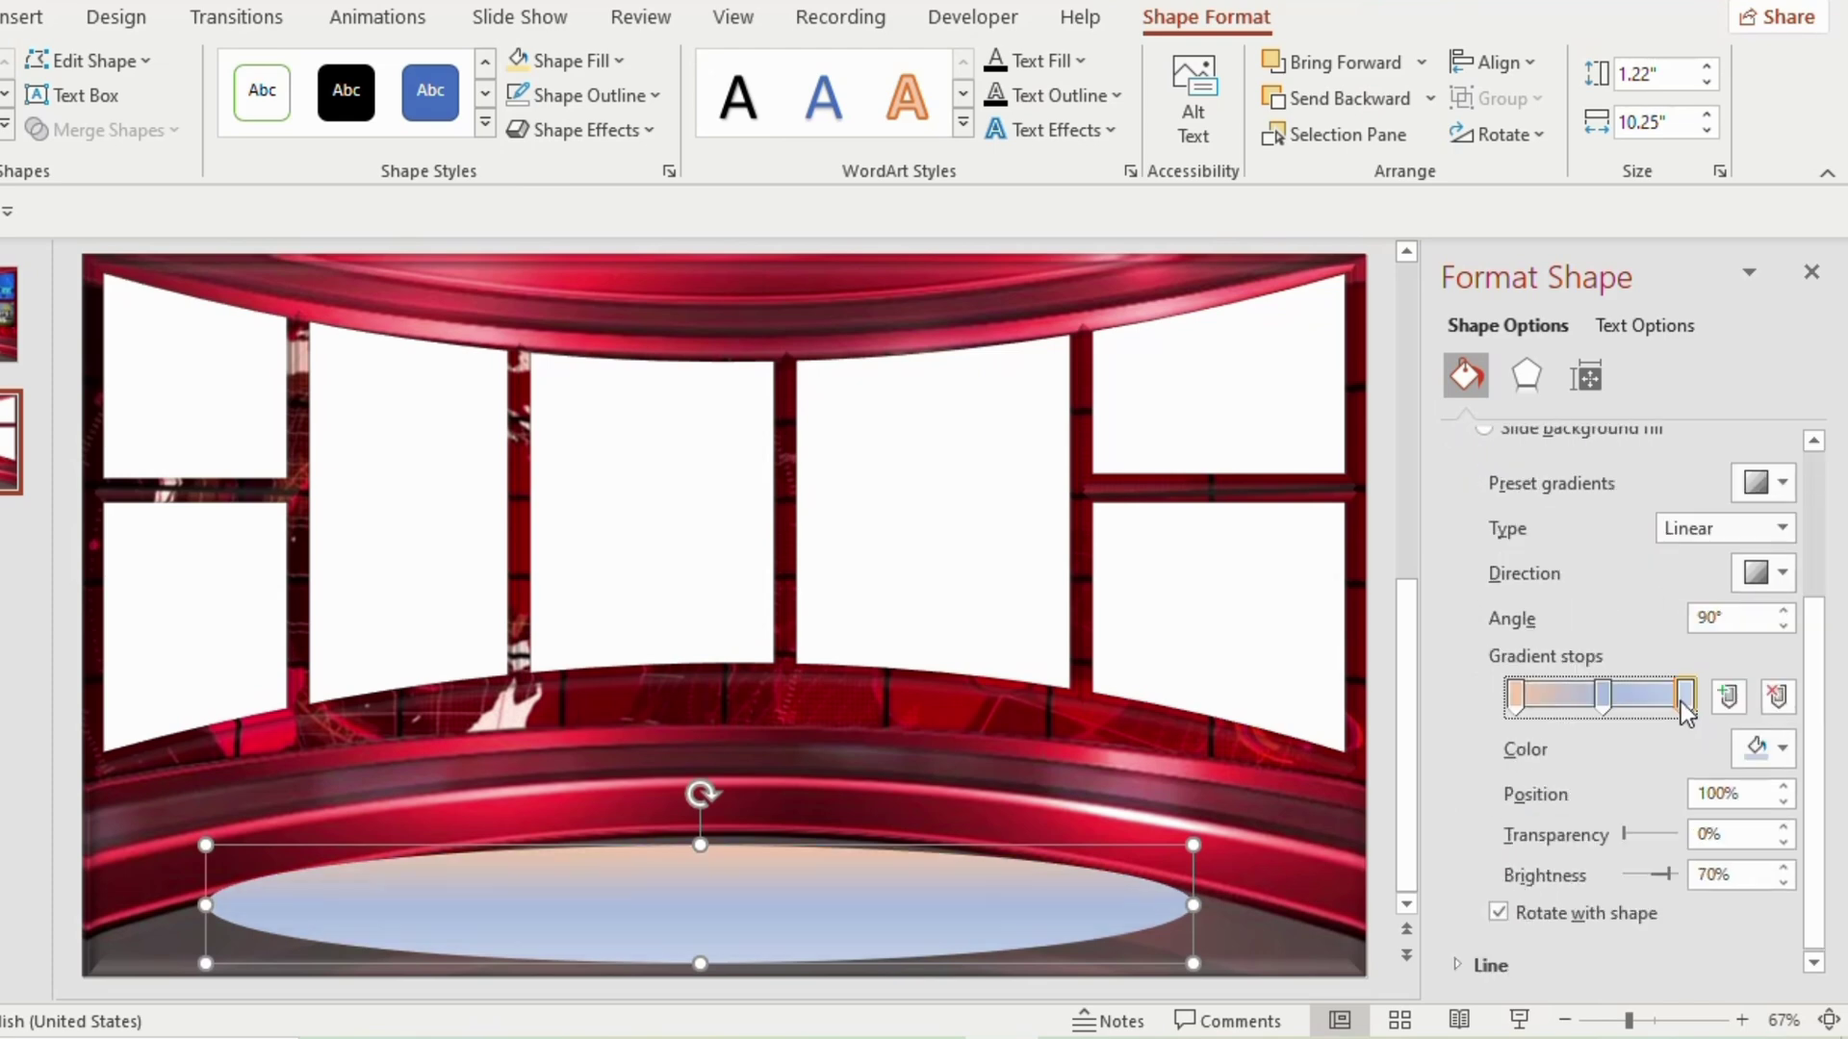
{"action": "left_click", "coordinate": [1783, 751]}
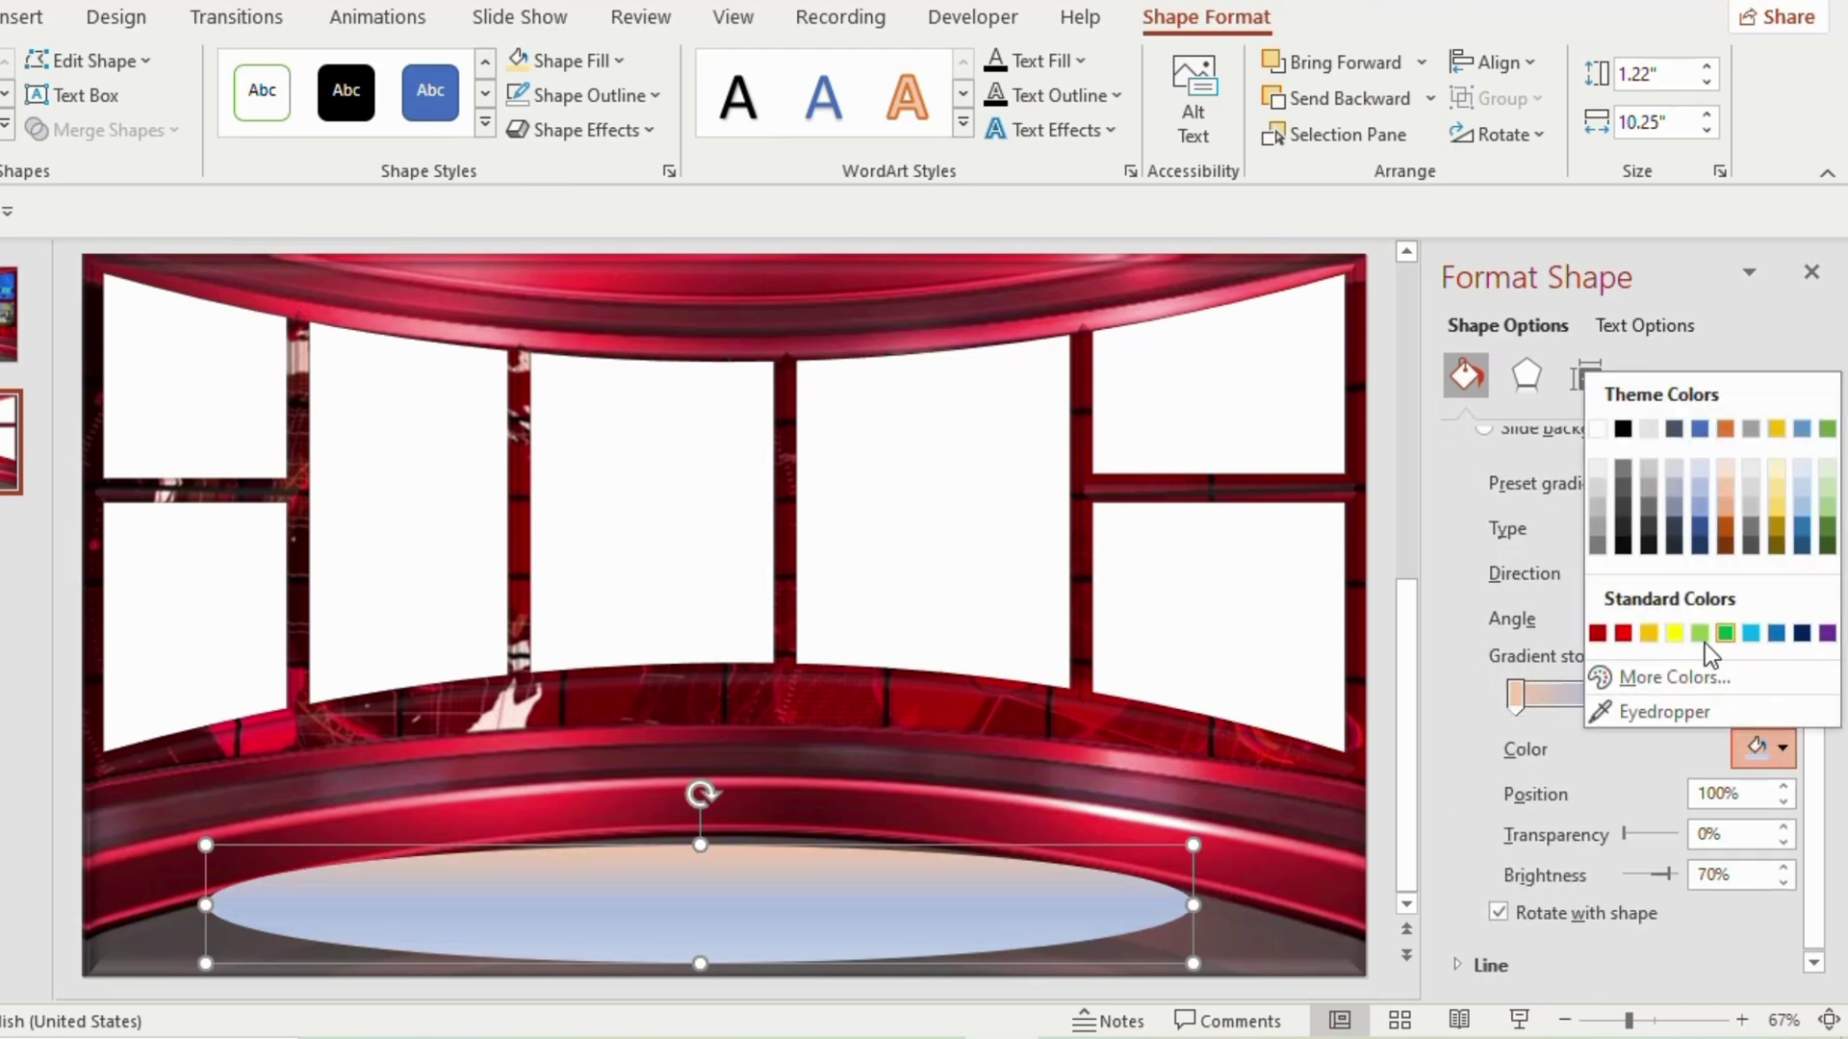
{"action": "left_click", "coordinate": [1622, 634]}
{"action": "left_click", "coordinate": [1605, 695]}
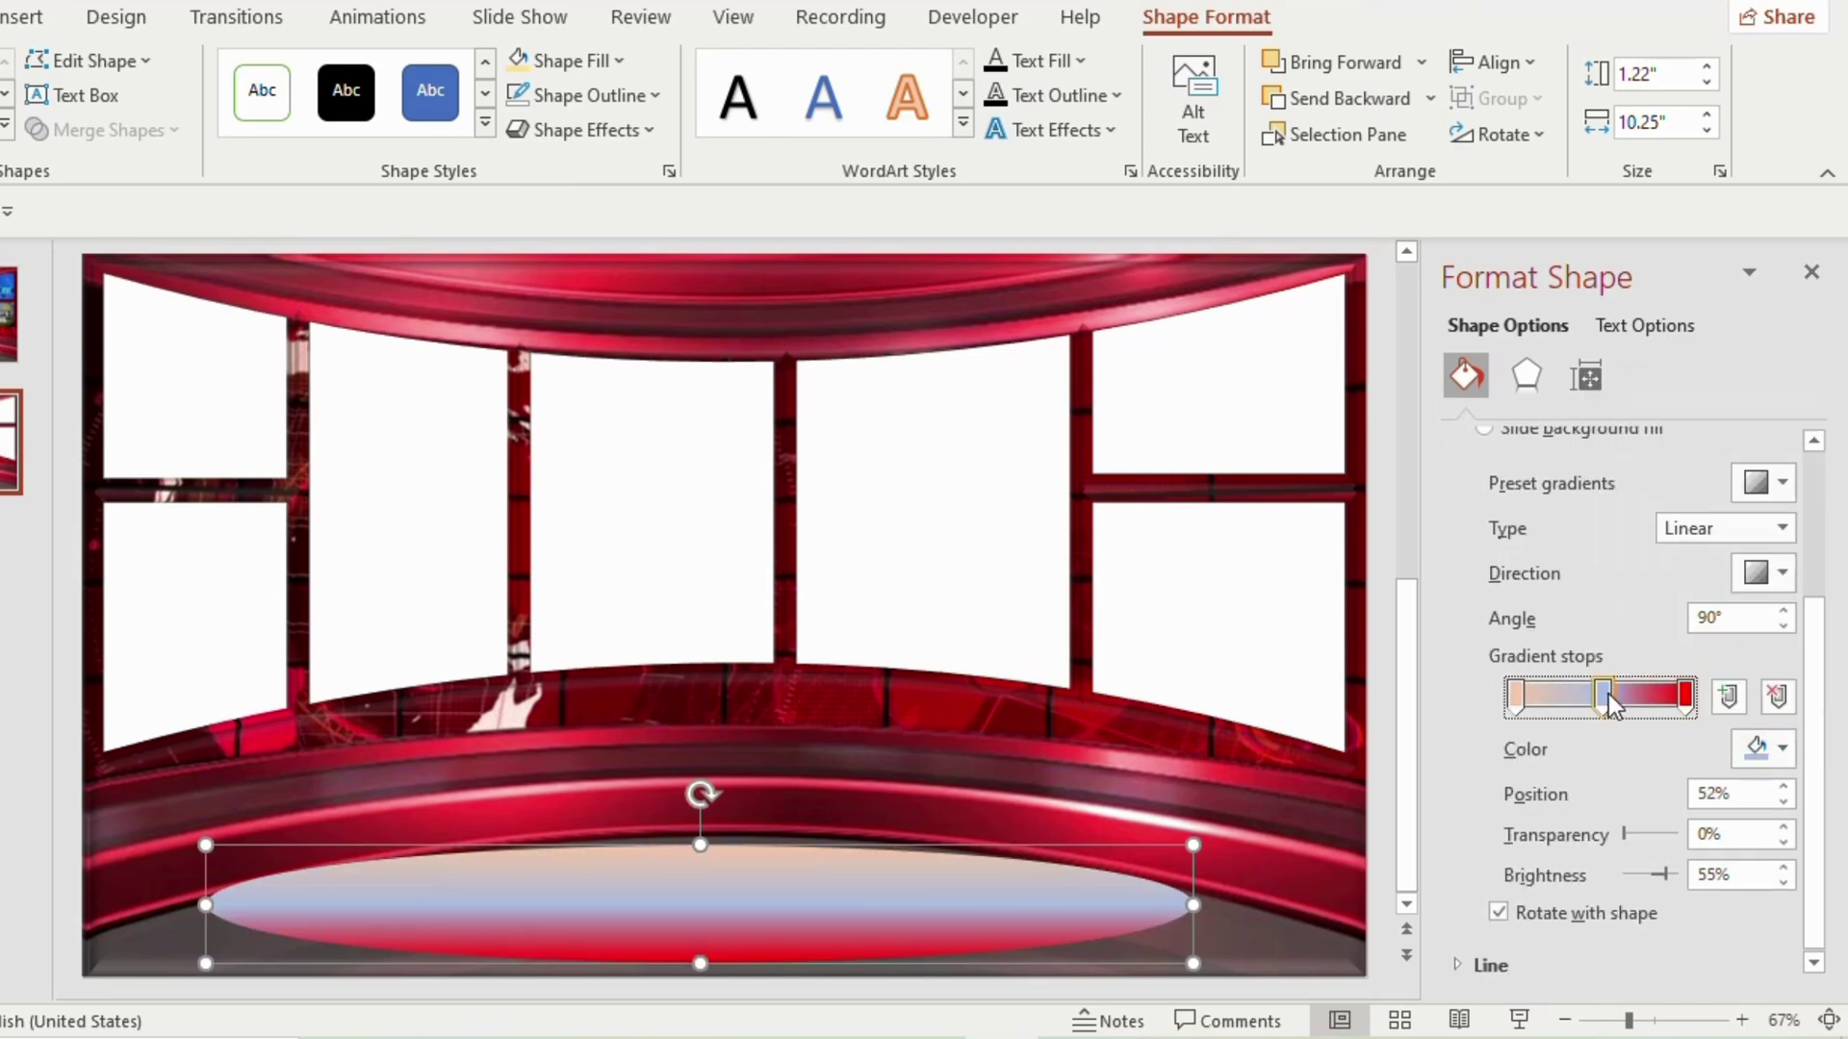
{"action": "left_click", "coordinate": [1782, 748]}
{"action": "left_click", "coordinate": [1727, 508]}
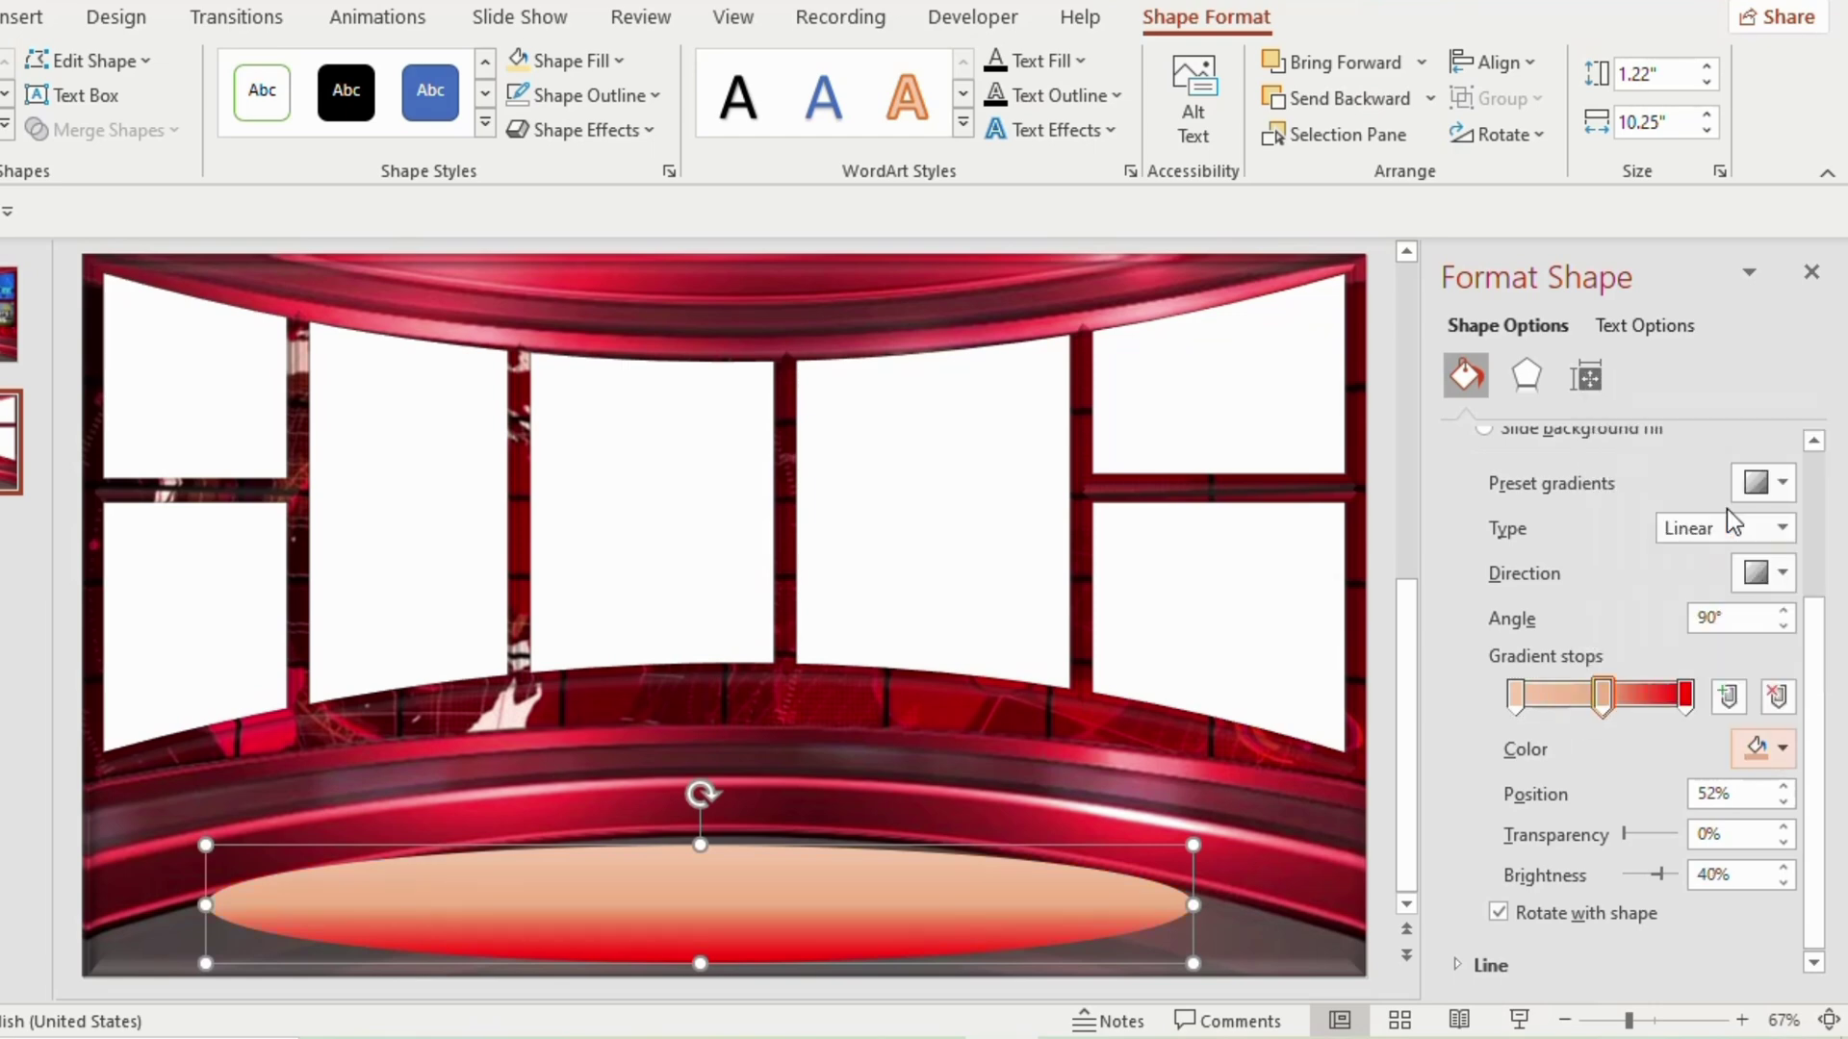
{"action": "left_click", "coordinate": [1683, 695]}
{"action": "left_click_drag", "start_coordinate": [1638, 835], "coordinate": [1646, 835]}
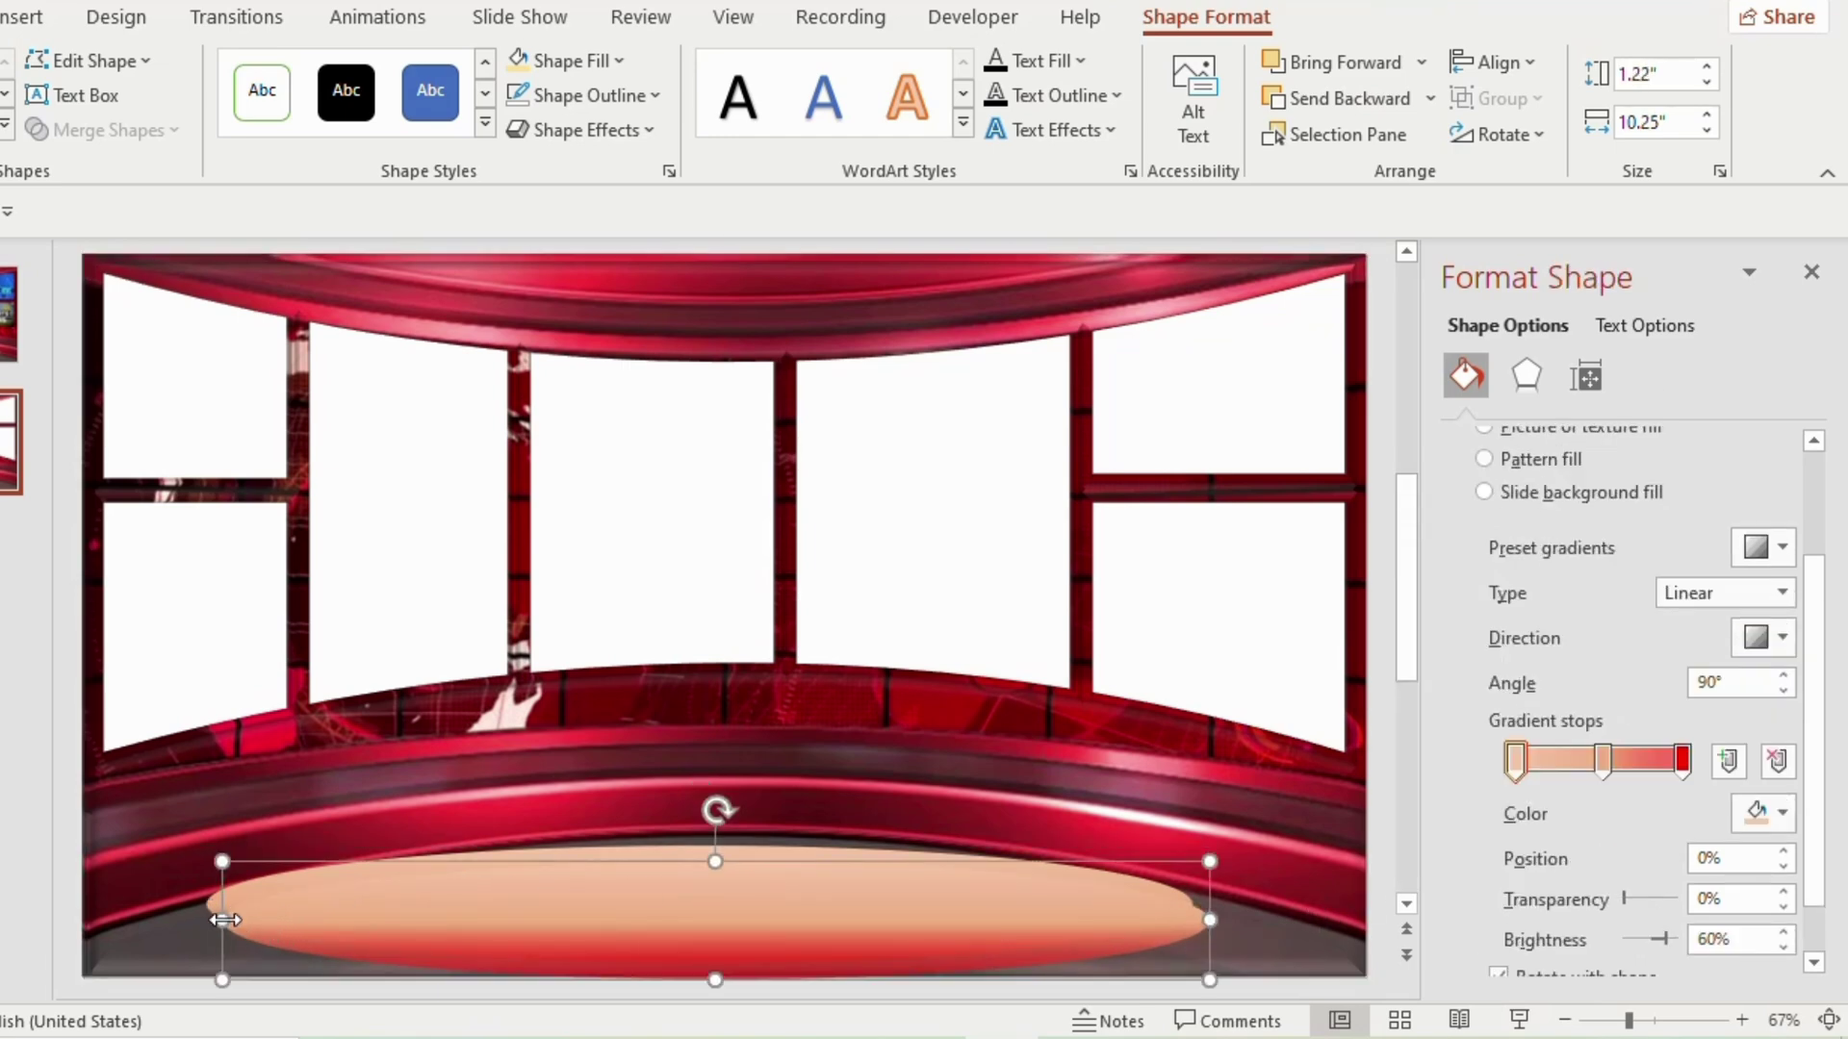
Step: Narrow the floor oval to 8.15", make its outer gradient stop light peach, and shorten it slightly
{"action": "left_click_drag", "start_coordinate": [224, 921], "coordinate": [425, 921]}
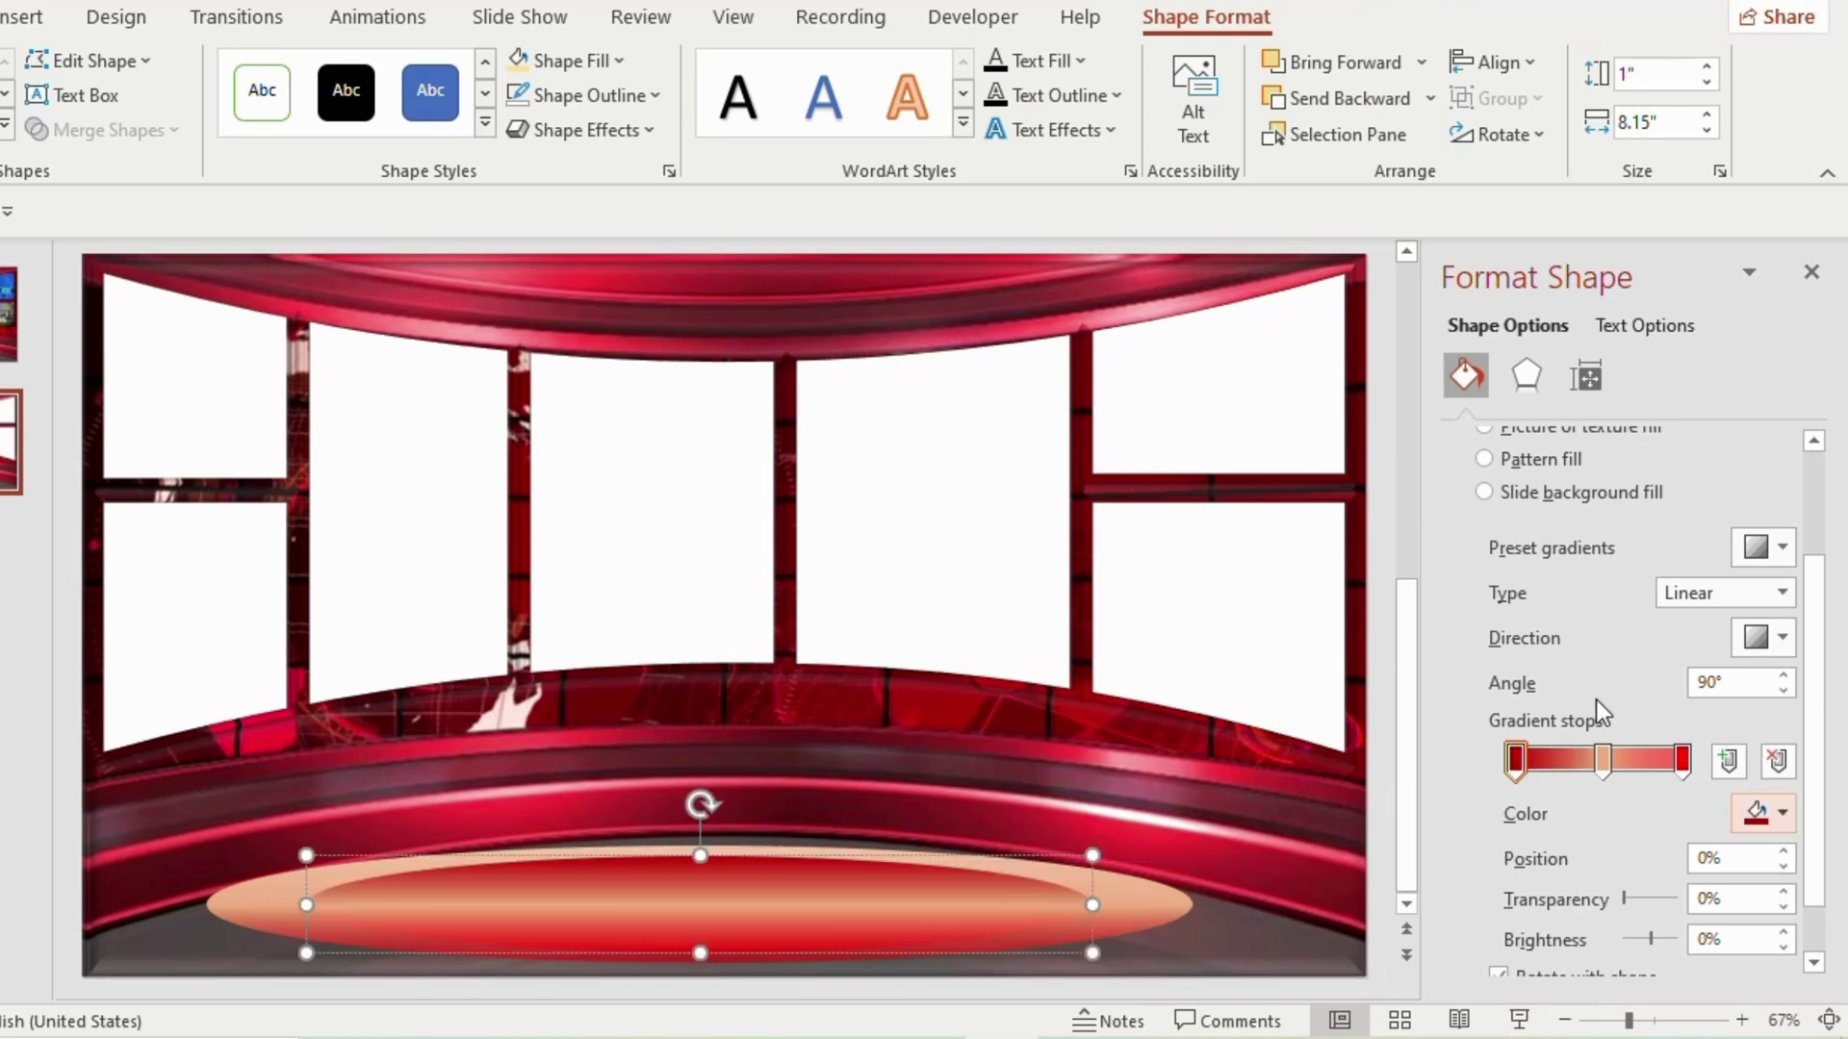
{"action": "left_click", "coordinate": [1683, 760]}
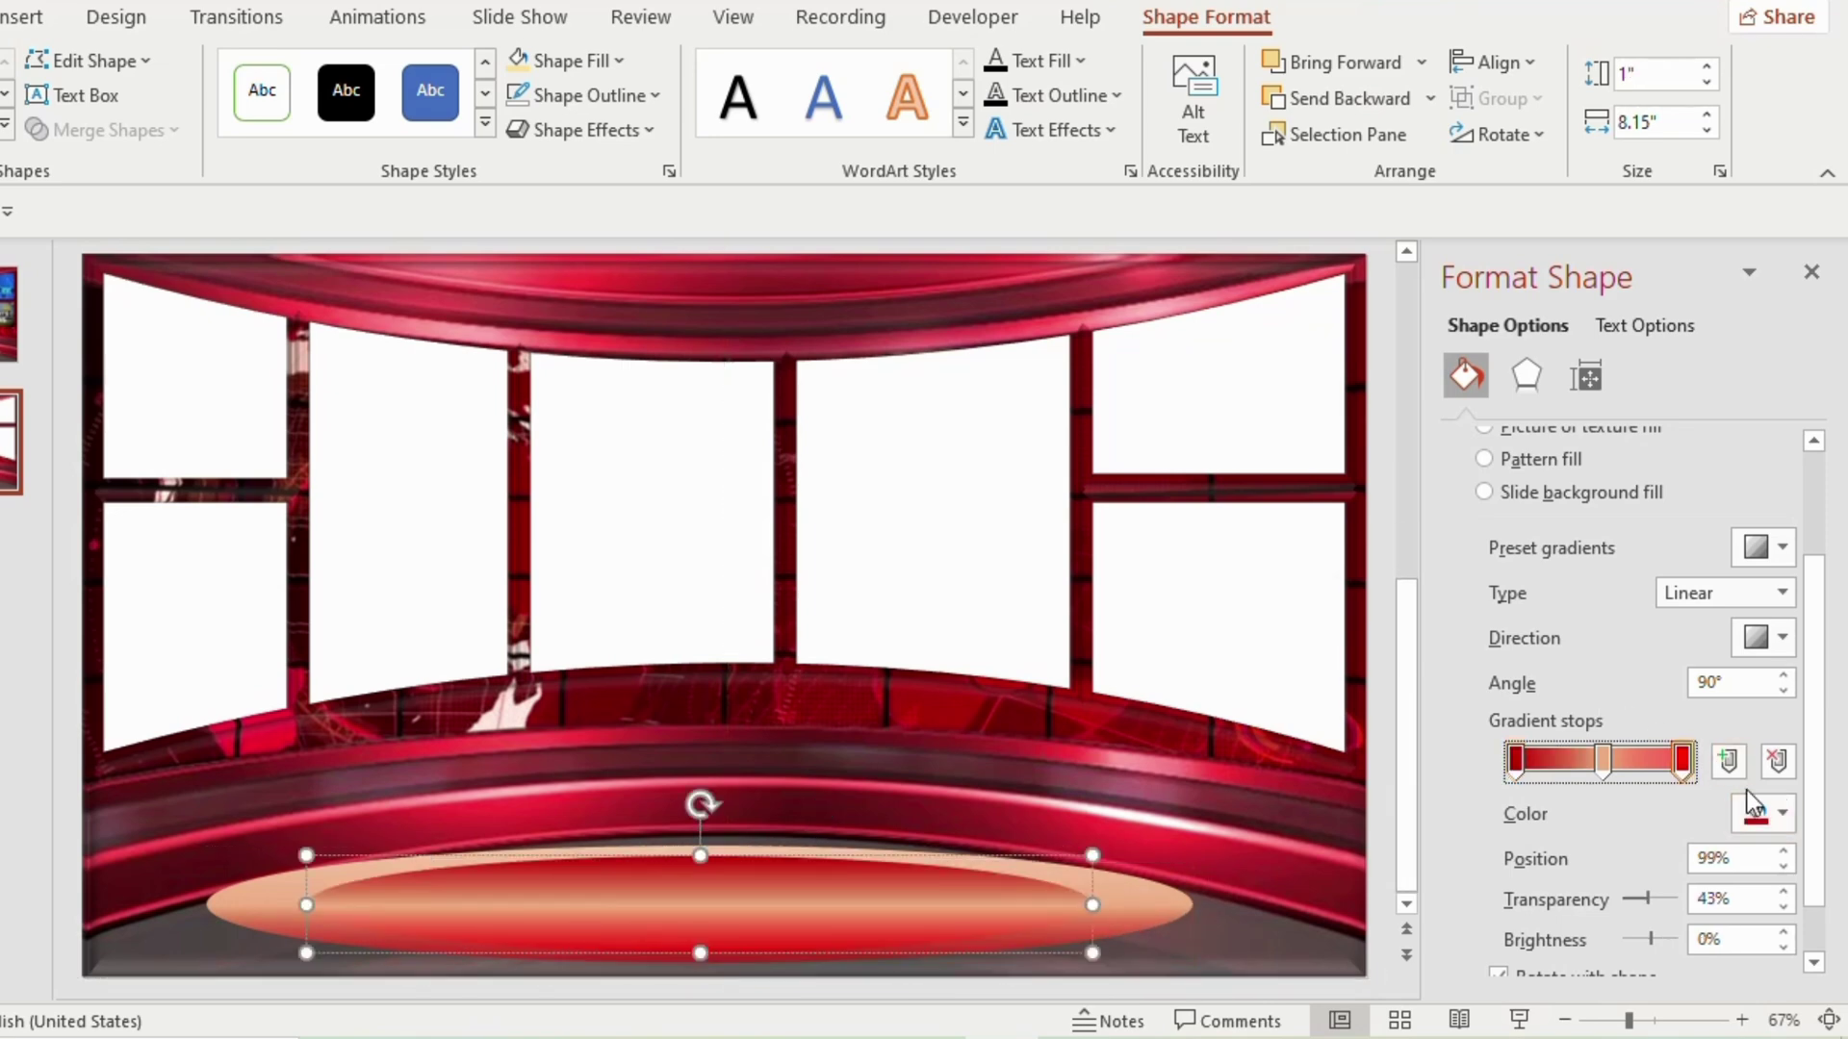
{"action": "left_click", "coordinate": [1783, 811]}
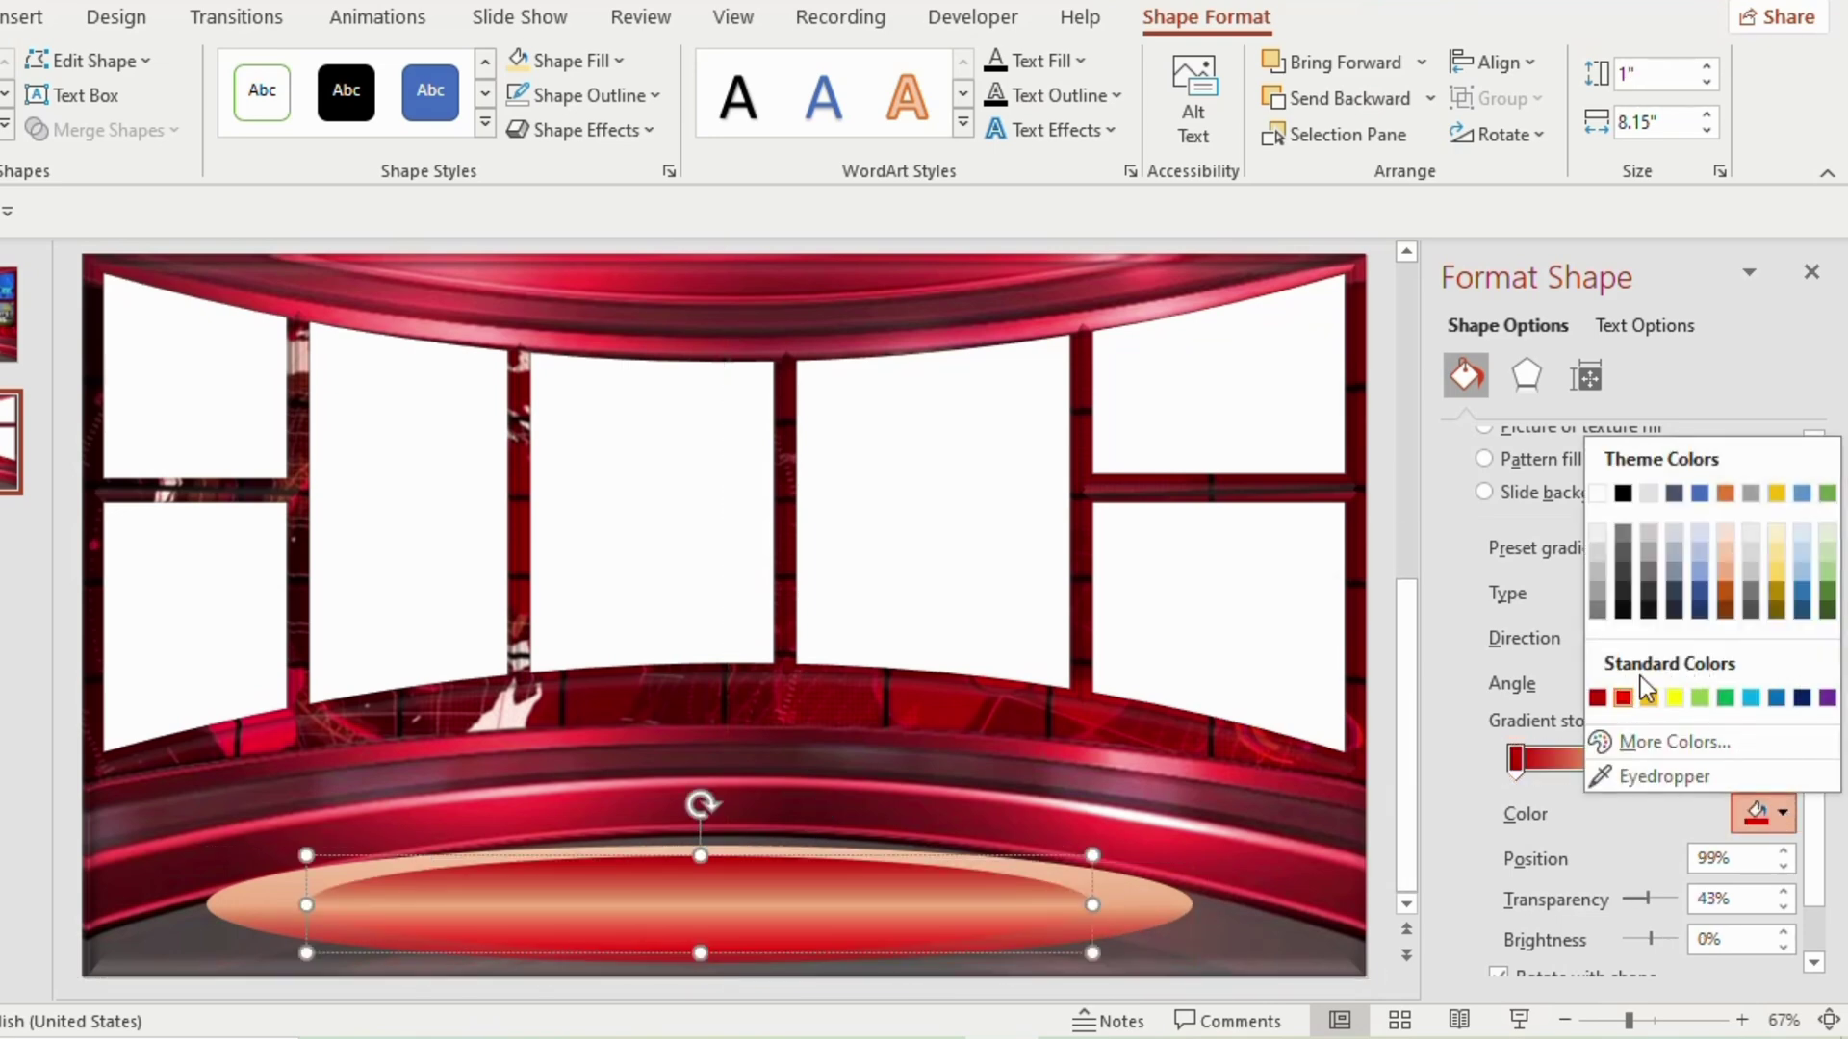
{"action": "left_click", "coordinate": [1729, 552]}
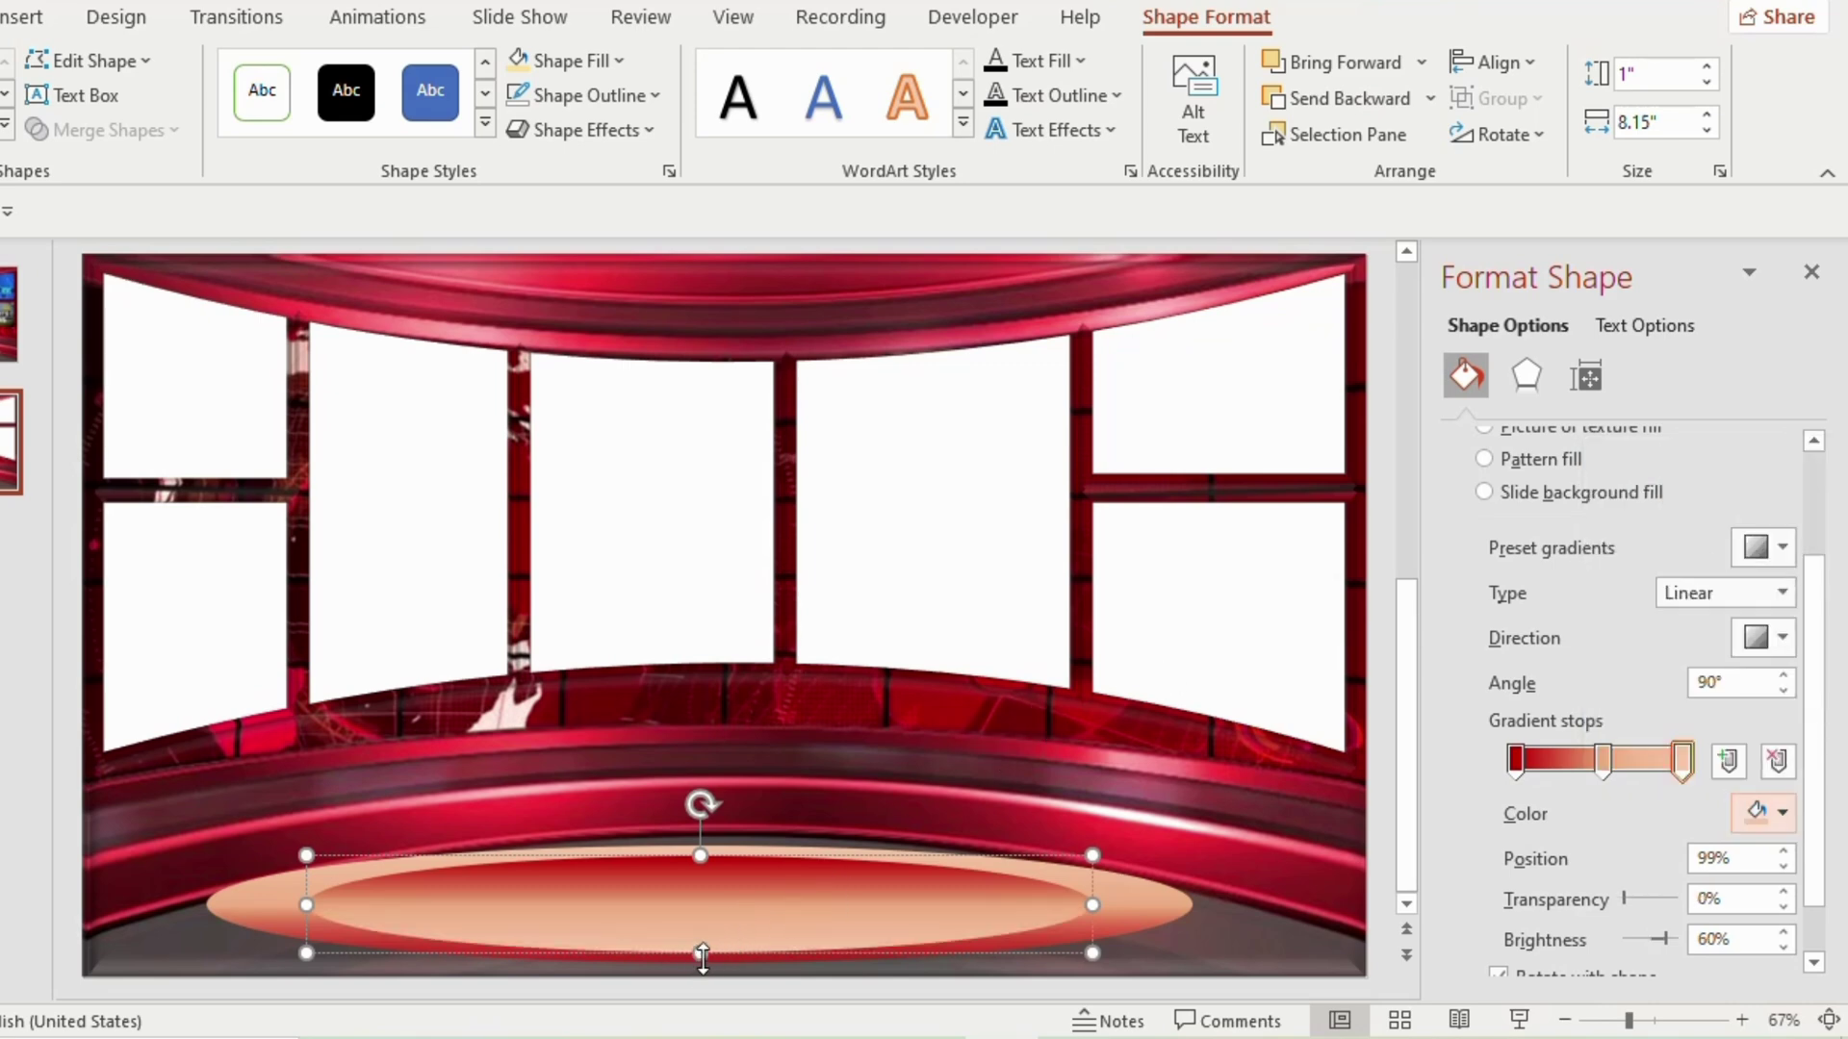
{"action": "left_click_drag", "start_coordinate": [703, 958], "coordinate": [702, 945]}
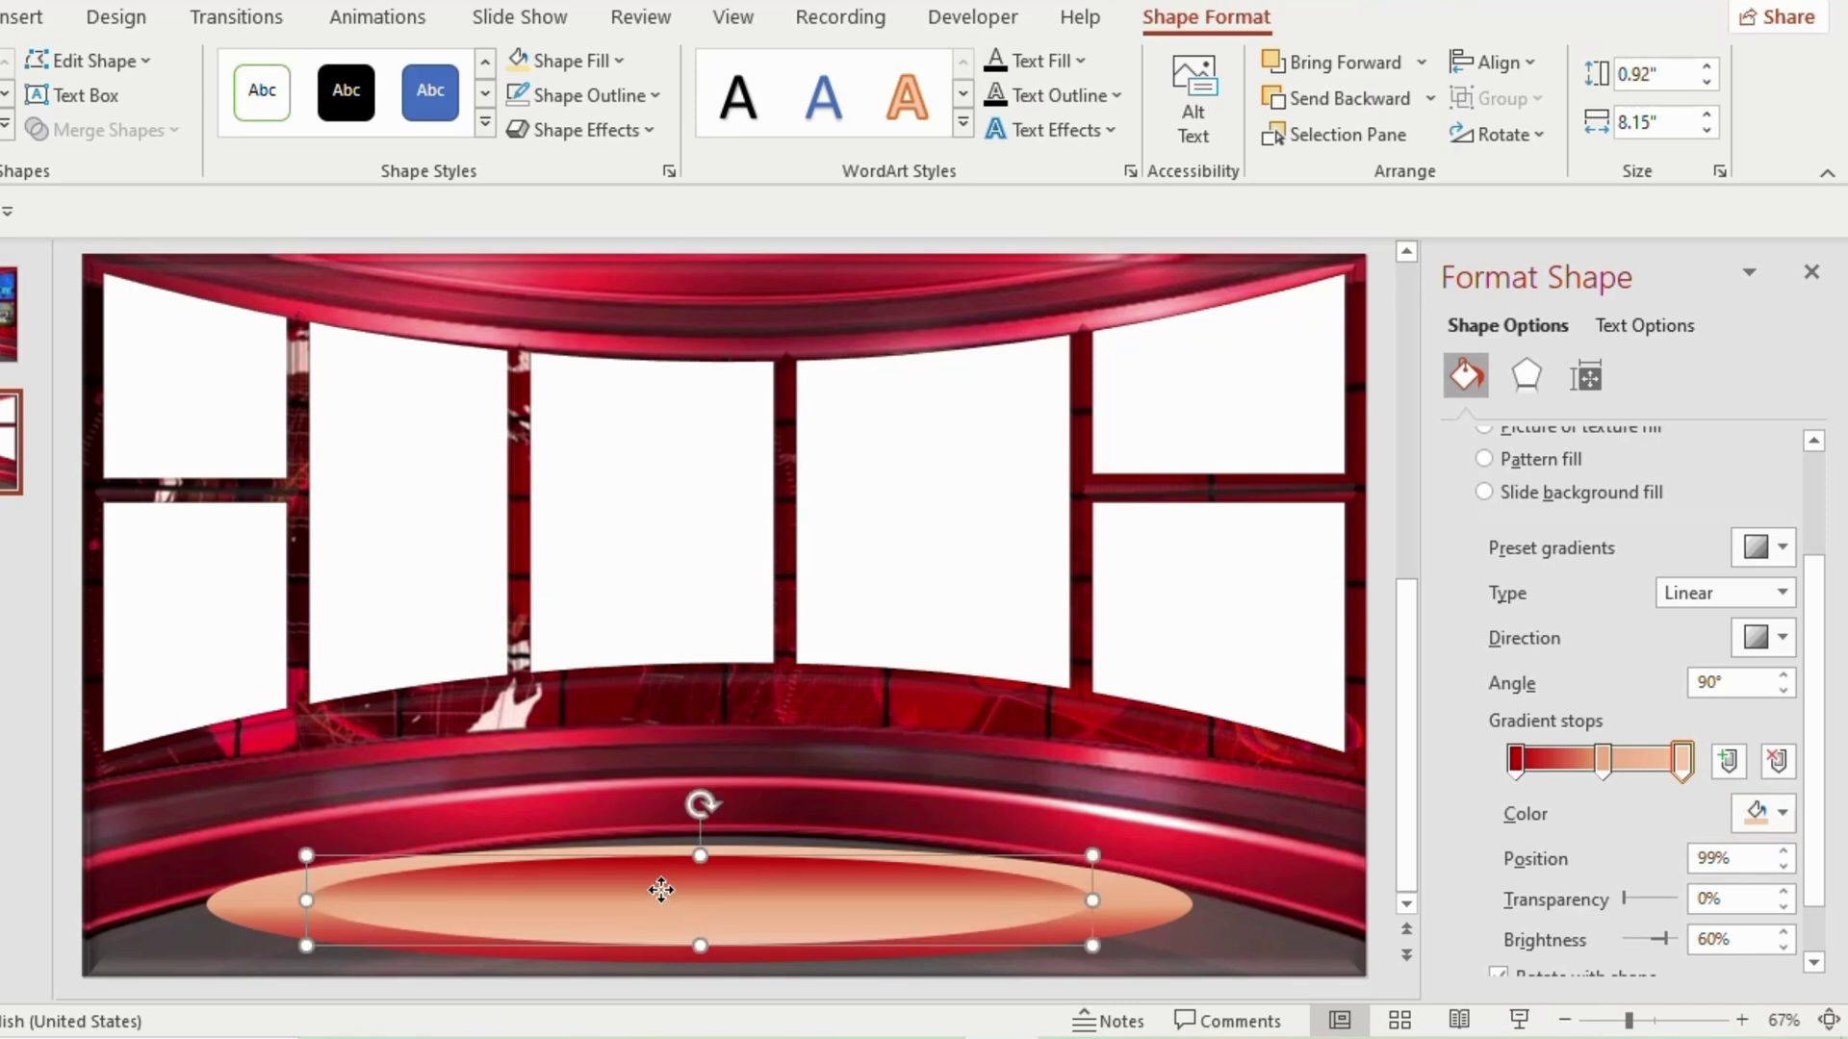
Step: Shrink the ellipse copy into an inner ellipse with a red-to-dark-red Path gradient
{"action": "left_click", "coordinate": [629, 892]}
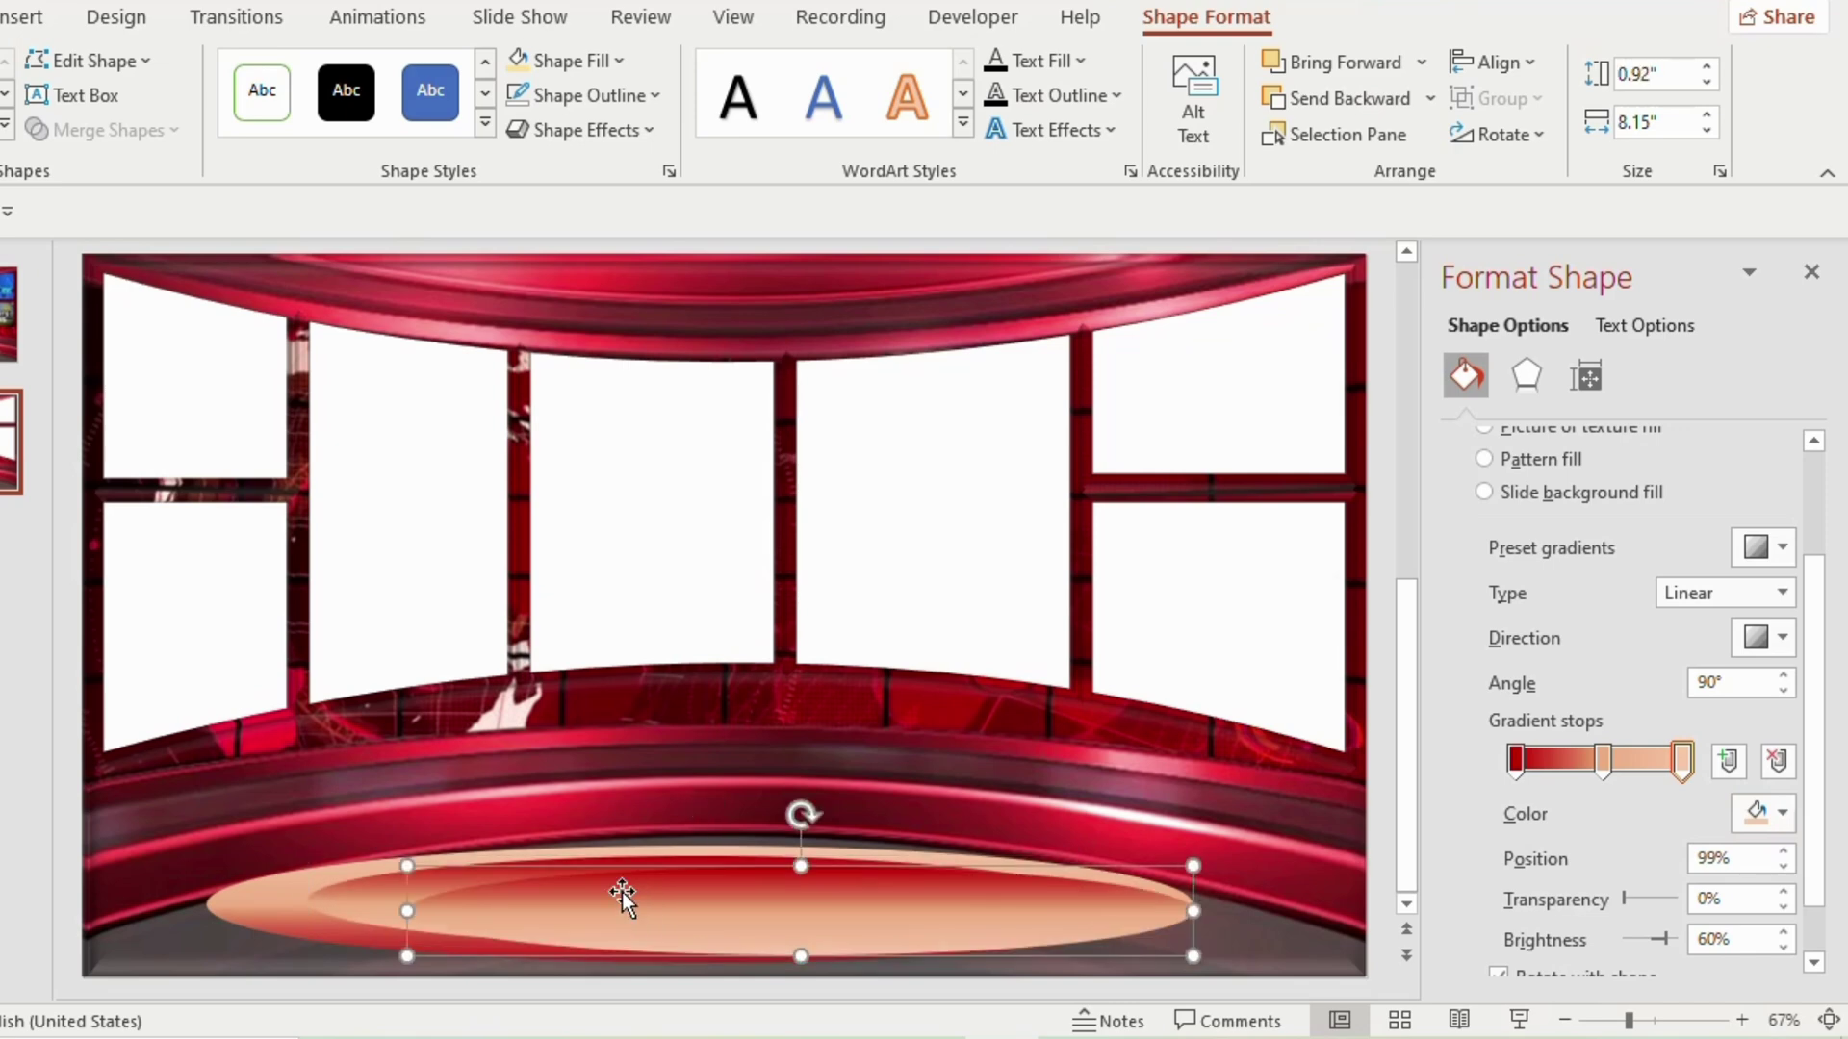
{"action": "left_click_drag", "start_coordinate": [404, 902], "coordinate": [561, 911]}
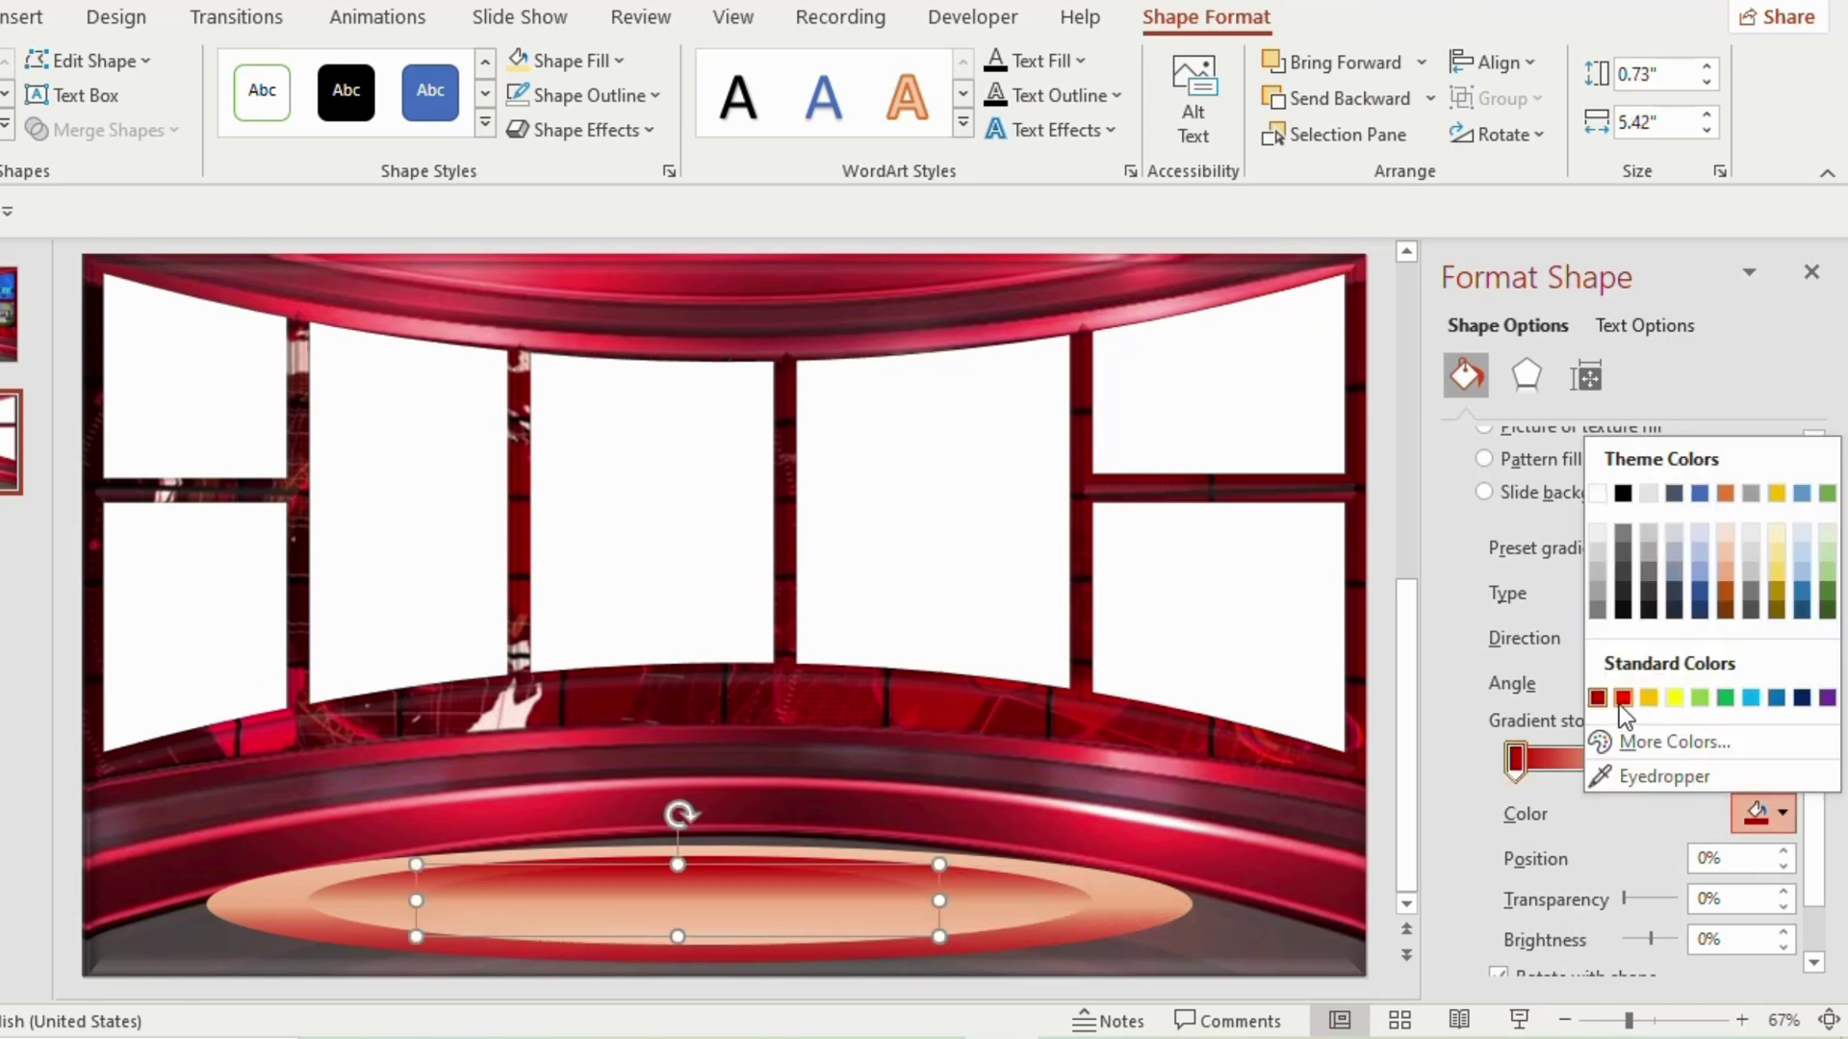
{"action": "left_click", "coordinate": [1620, 703]}
{"action": "left_click", "coordinate": [1684, 760]}
{"action": "left_click", "coordinate": [1783, 812]}
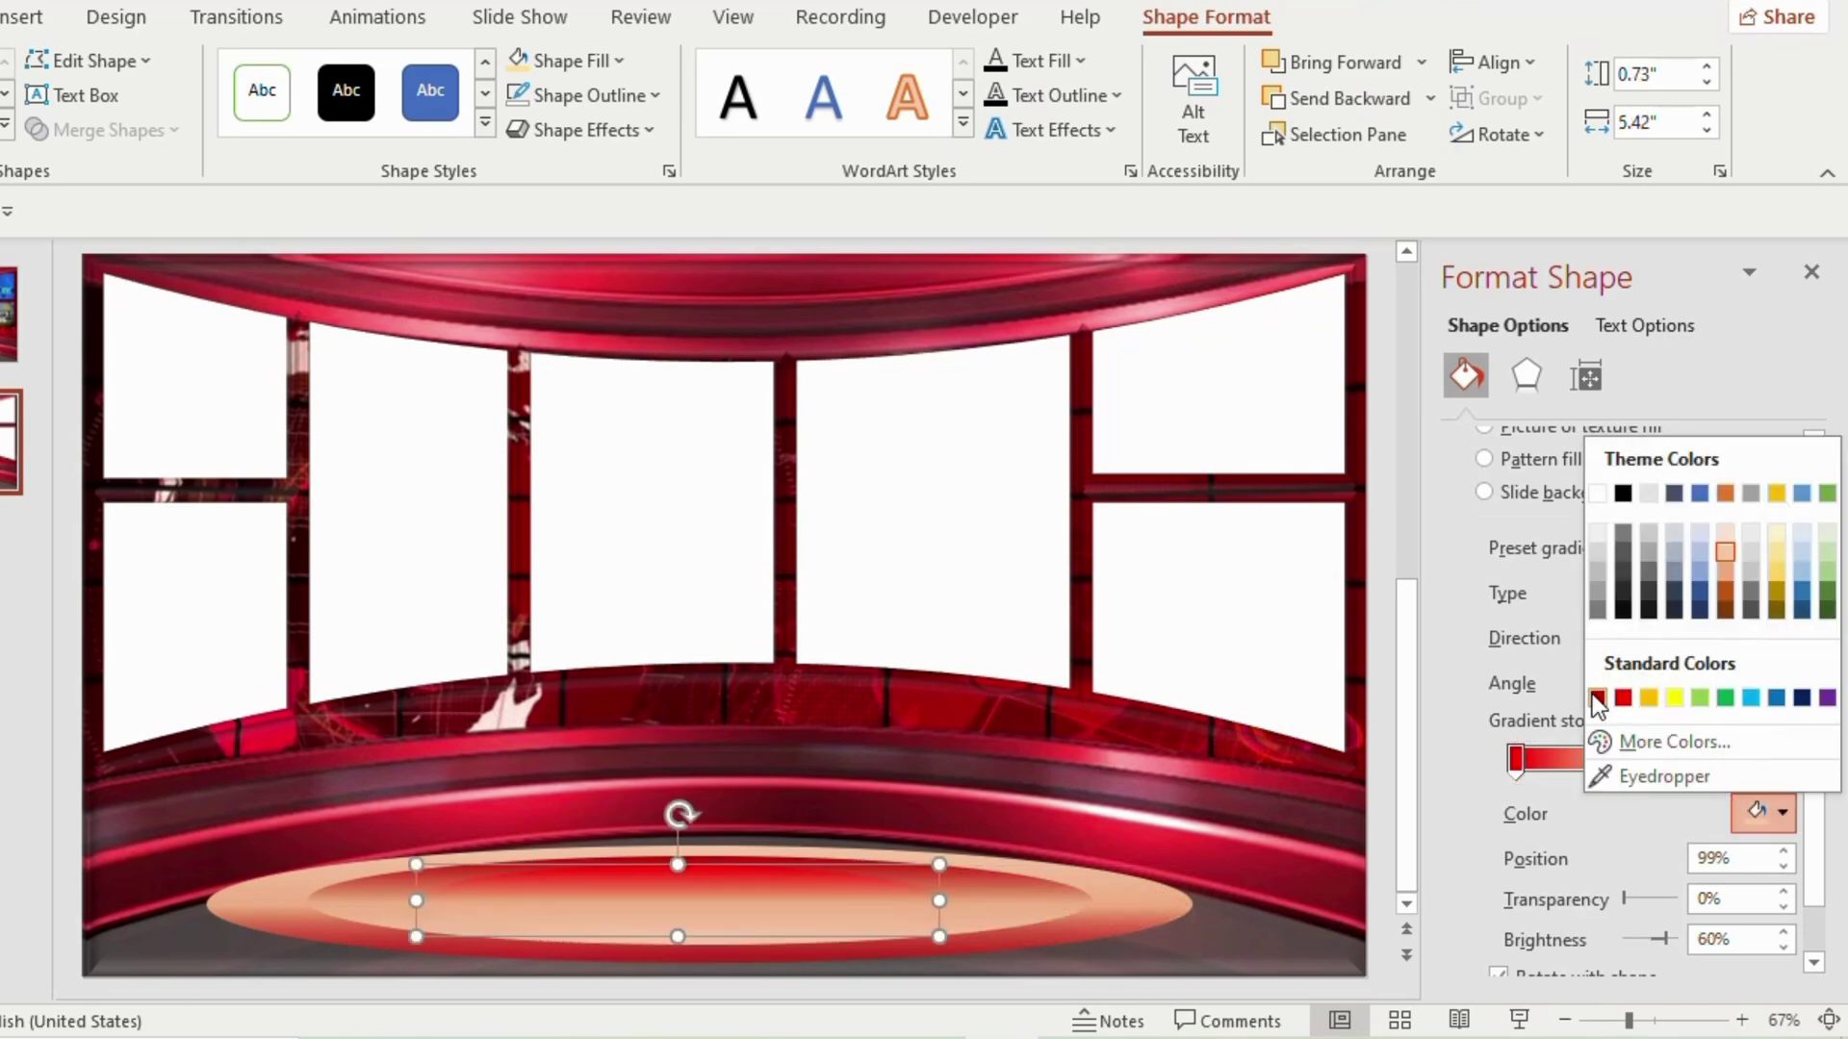
{"action": "left_click", "coordinate": [1598, 699]}
{"action": "left_click", "coordinate": [1784, 594]}
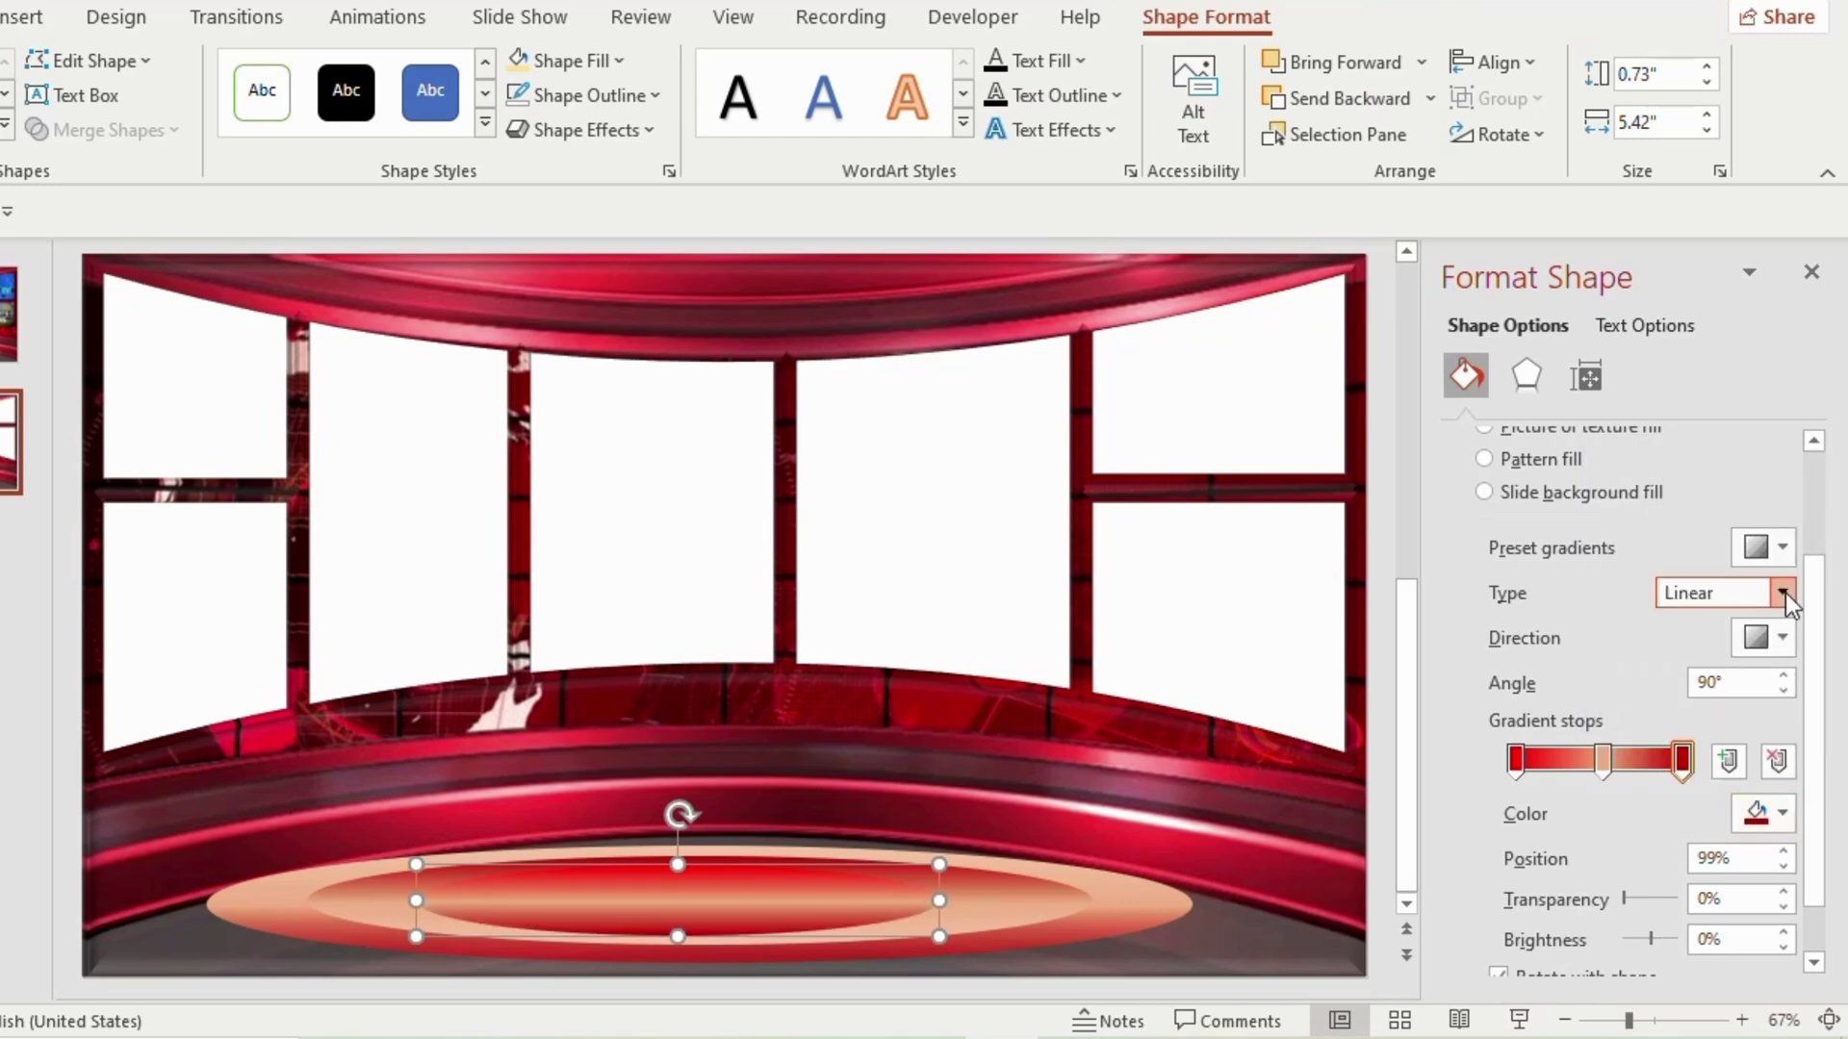
{"action": "left_click", "coordinate": [1686, 714]}
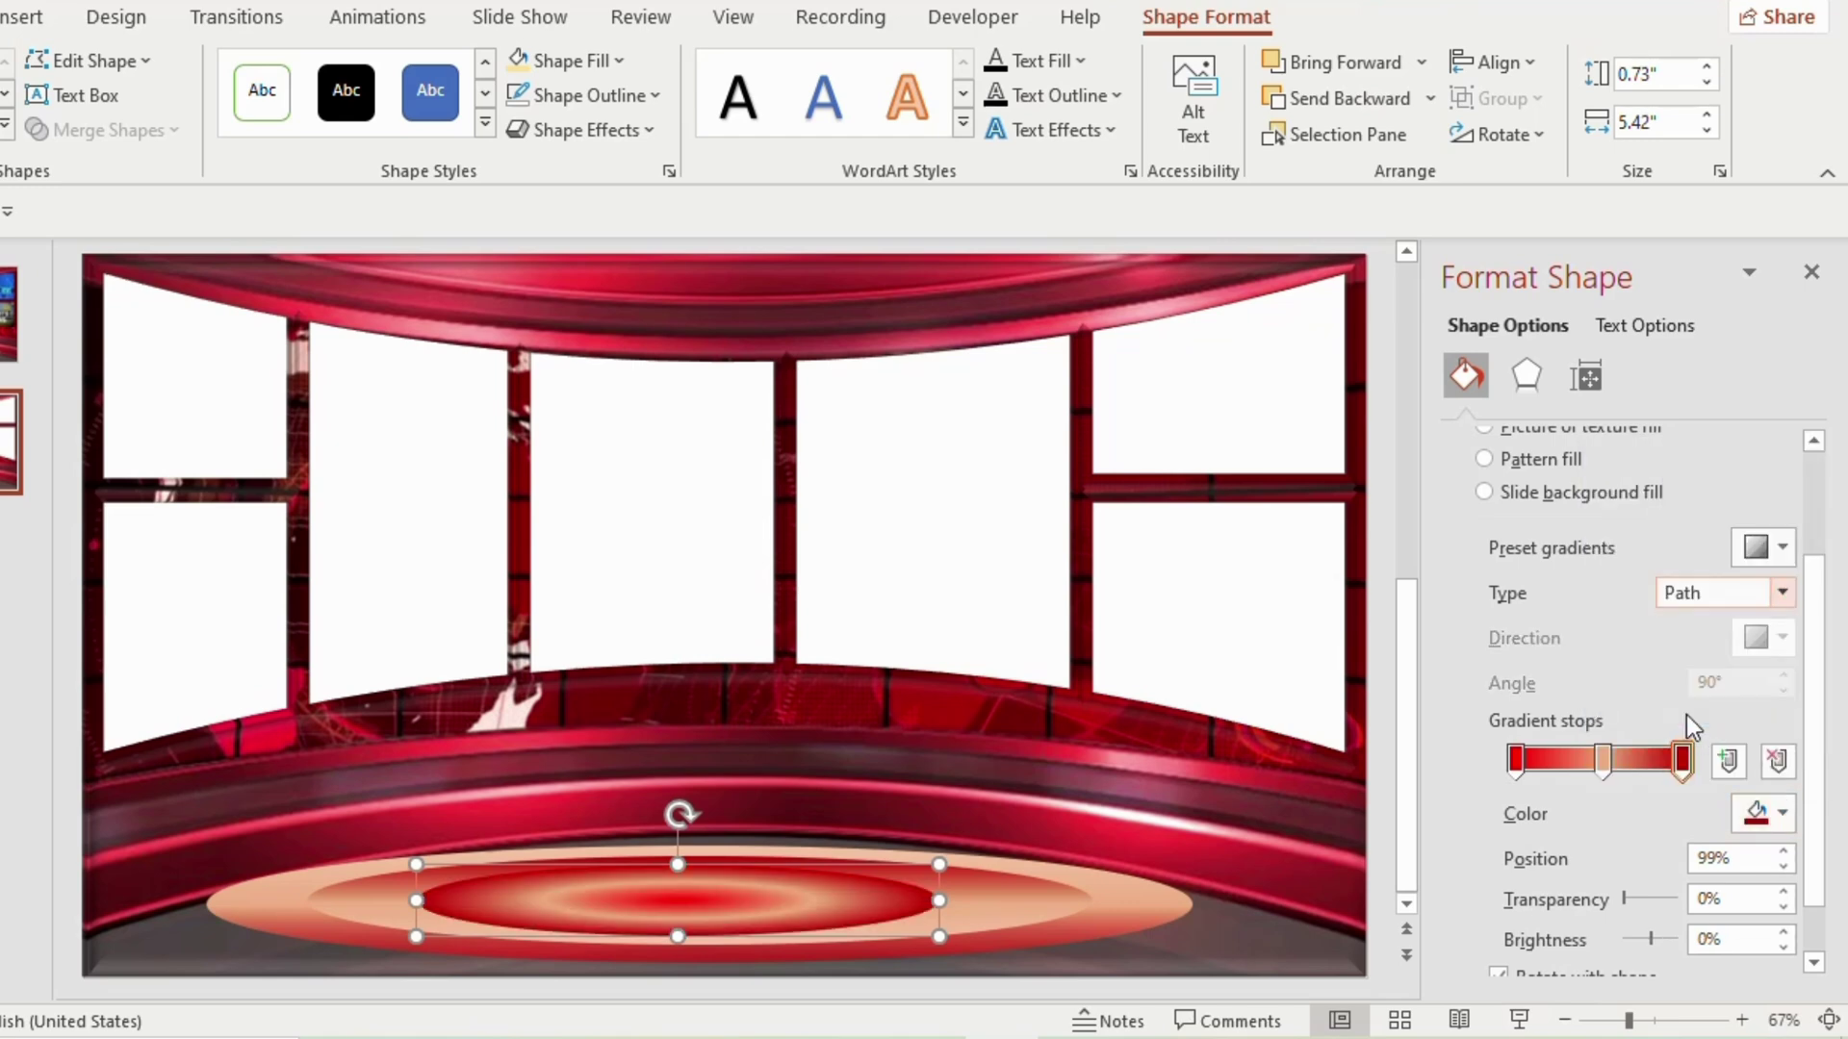
{"action": "left_click", "coordinate": [1132, 992]}
Step: Give the large floor ellipse an Offset: Top shadow with 26 pt blur
{"action": "left_click", "coordinate": [1144, 920]}
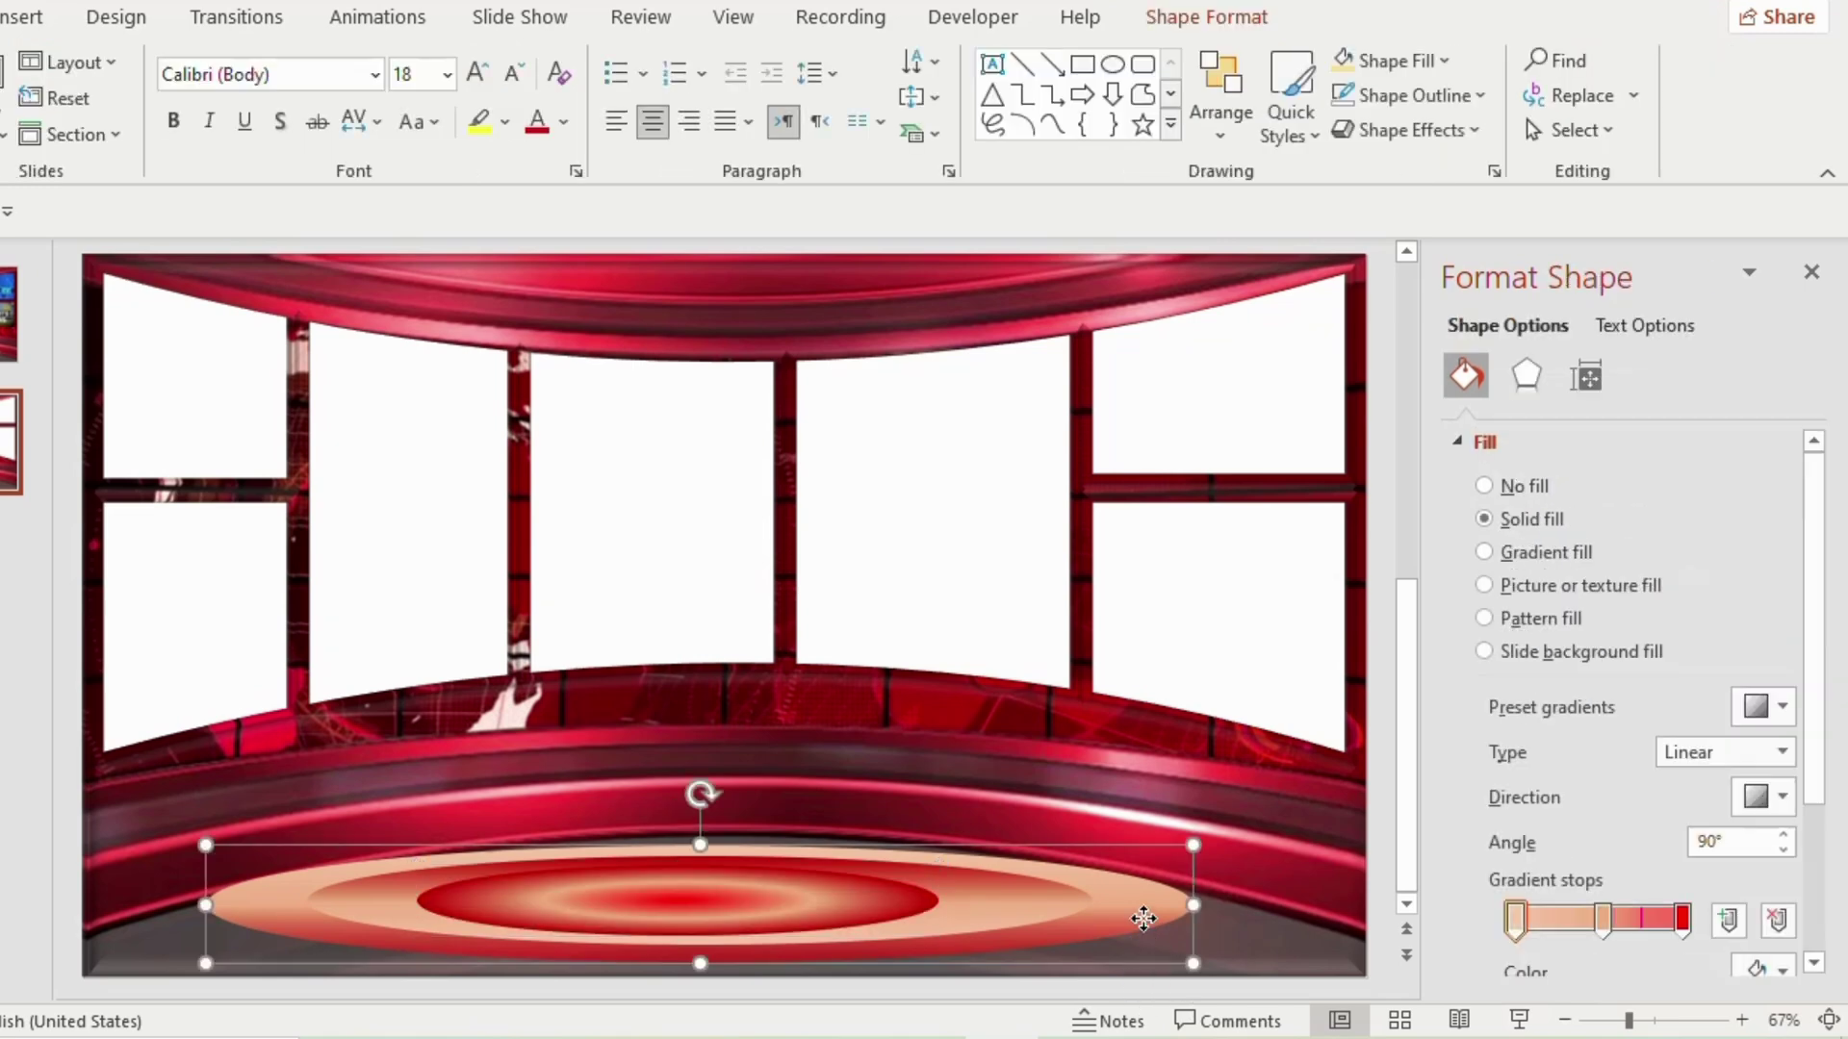
{"action": "left_click", "coordinate": [1527, 376]}
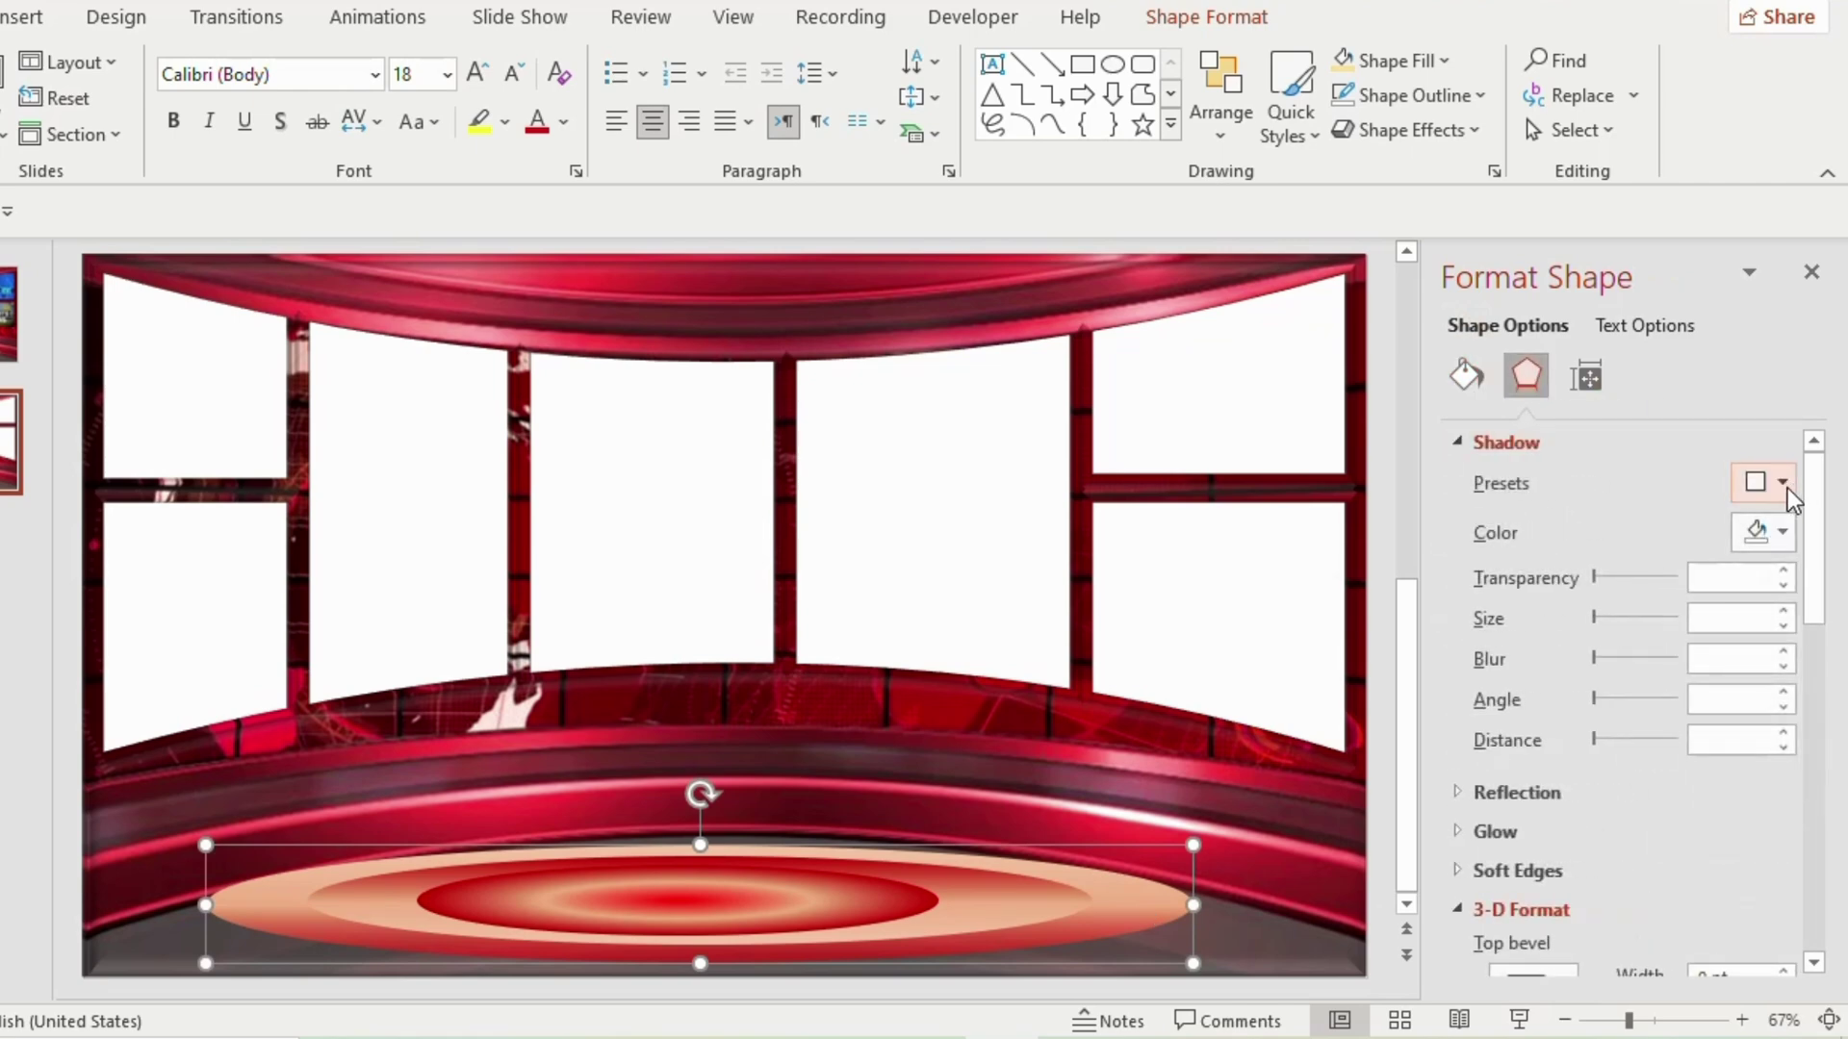
{"action": "left_click", "coordinate": [1783, 483]}
{"action": "scroll", "coordinate": [1694, 724], "scroll_direction": "down", "scroll_amount": 3}
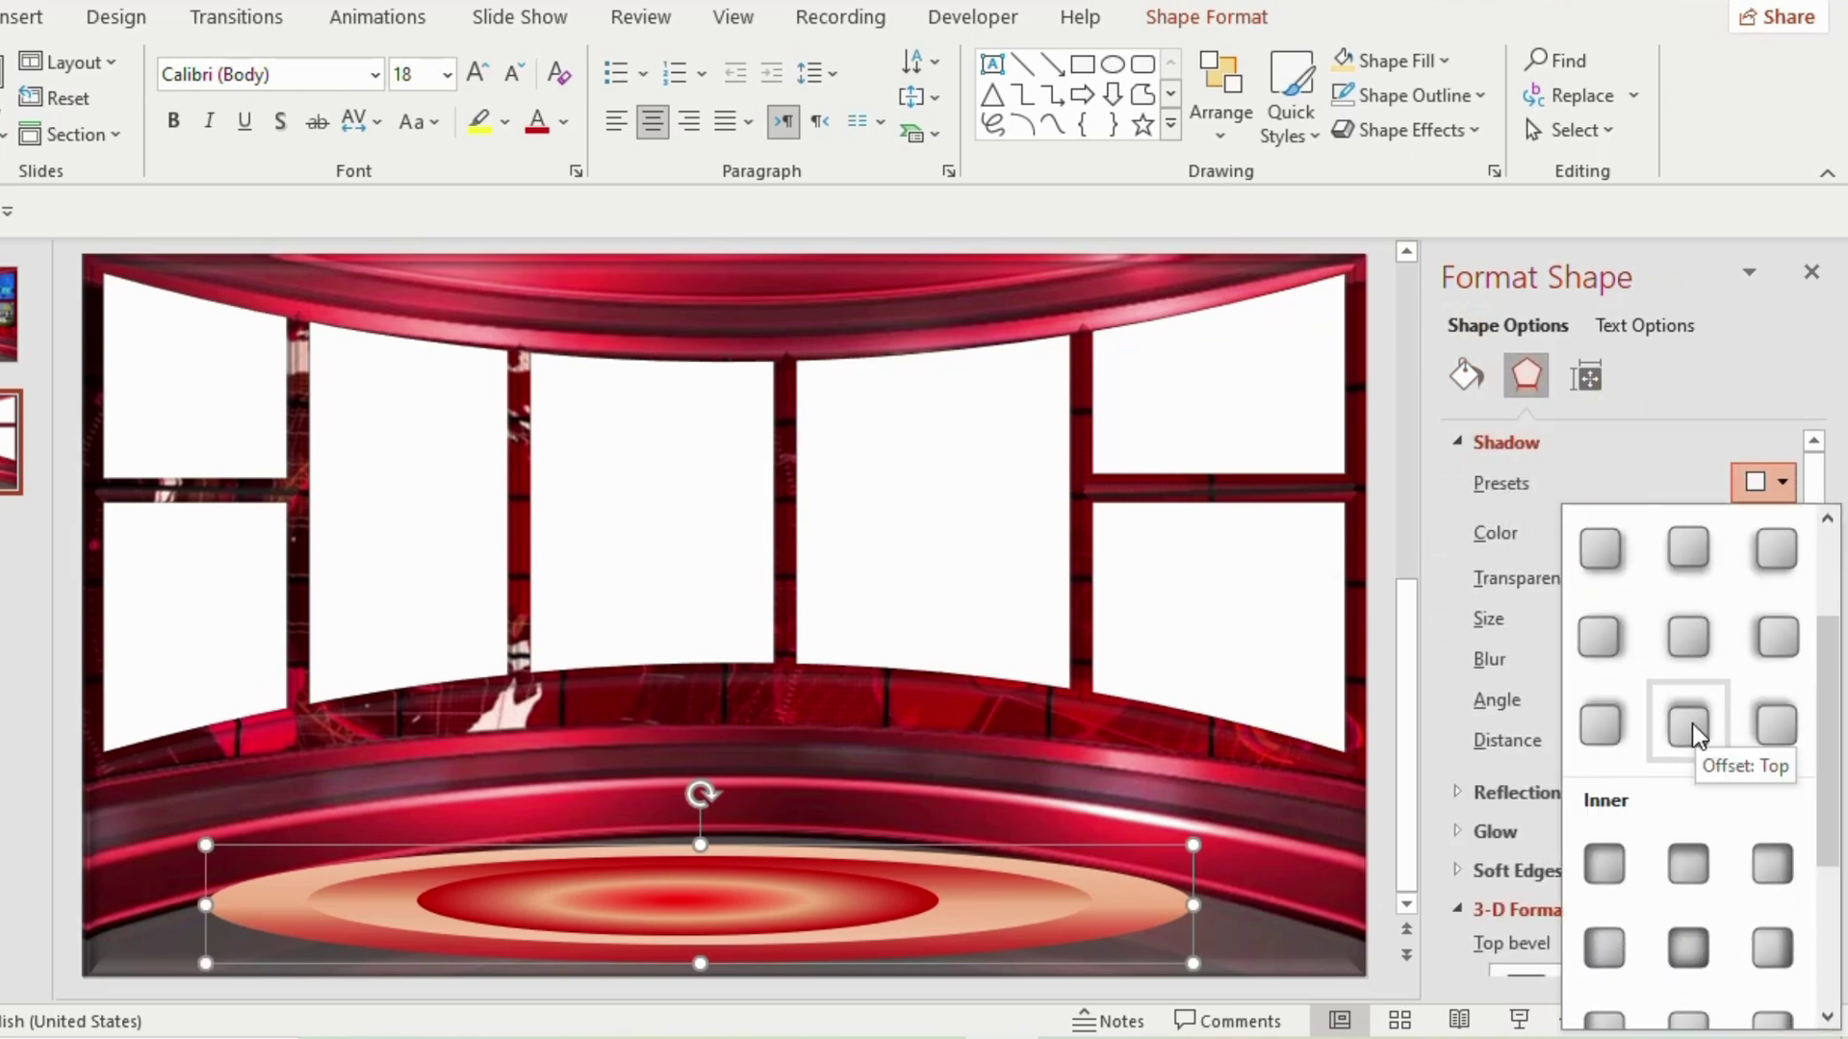
{"action": "left_click", "coordinate": [1689, 724]}
{"action": "left_click_drag", "start_coordinate": [1596, 658], "coordinate": [1617, 662]}
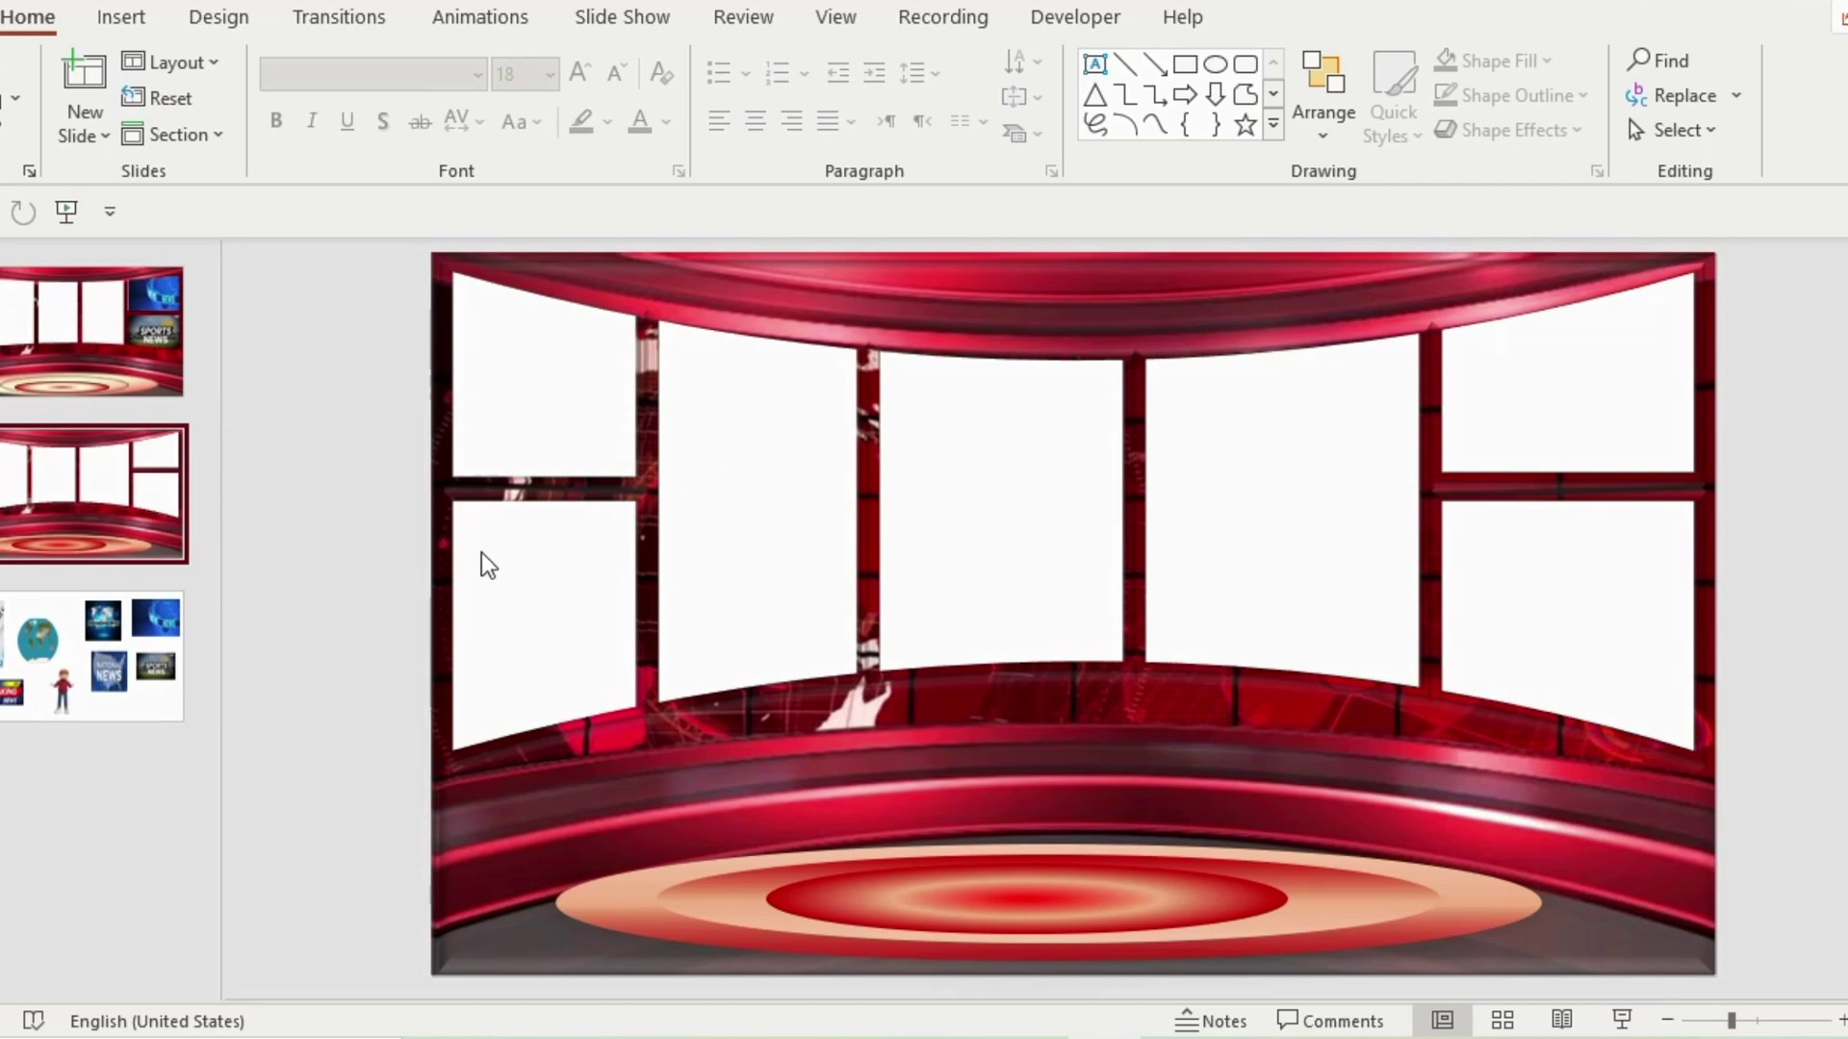
Step: Choose the Rectangle shape from the Shapes gallery for the studio slide
{"action": "left_click", "coordinate": [123, 666]}
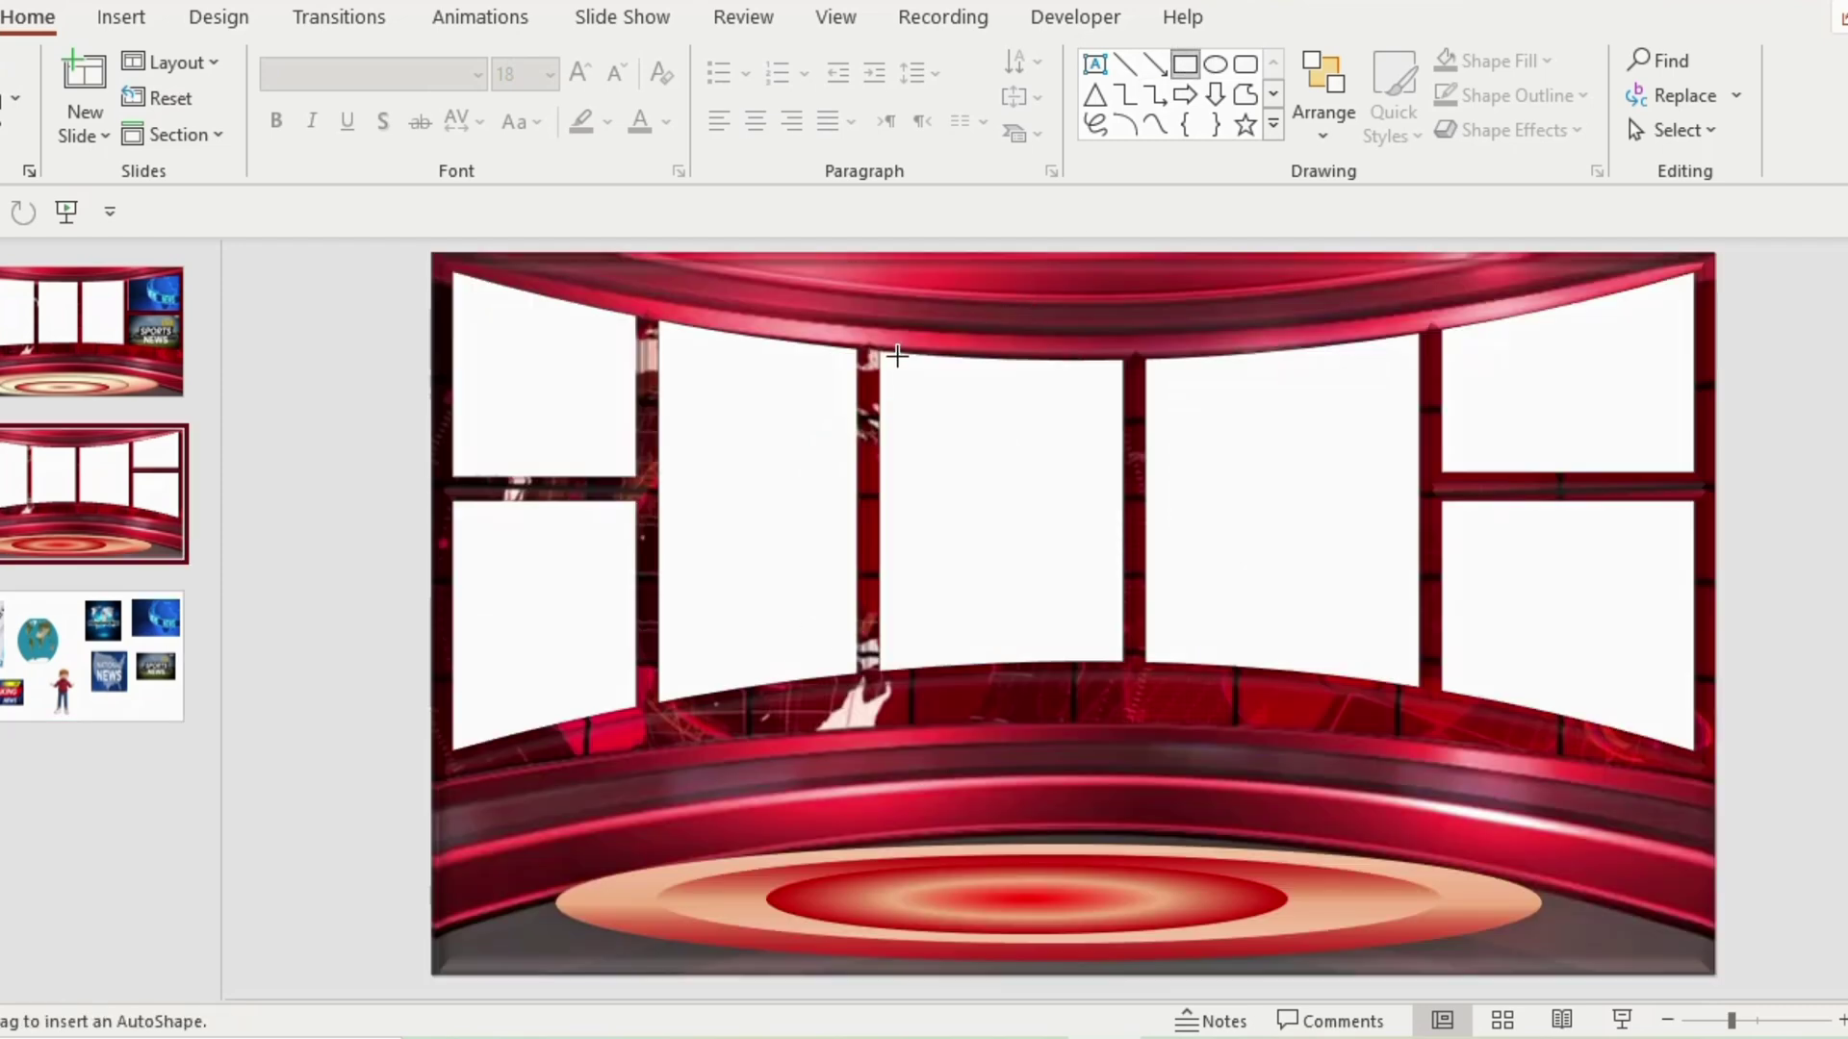
Step: Draw a borderless light-grey rectangle over the centre window, then open the news-pictures slide
{"action": "left_click_drag", "start_coordinate": [886, 352], "coordinate": [1123, 666]}
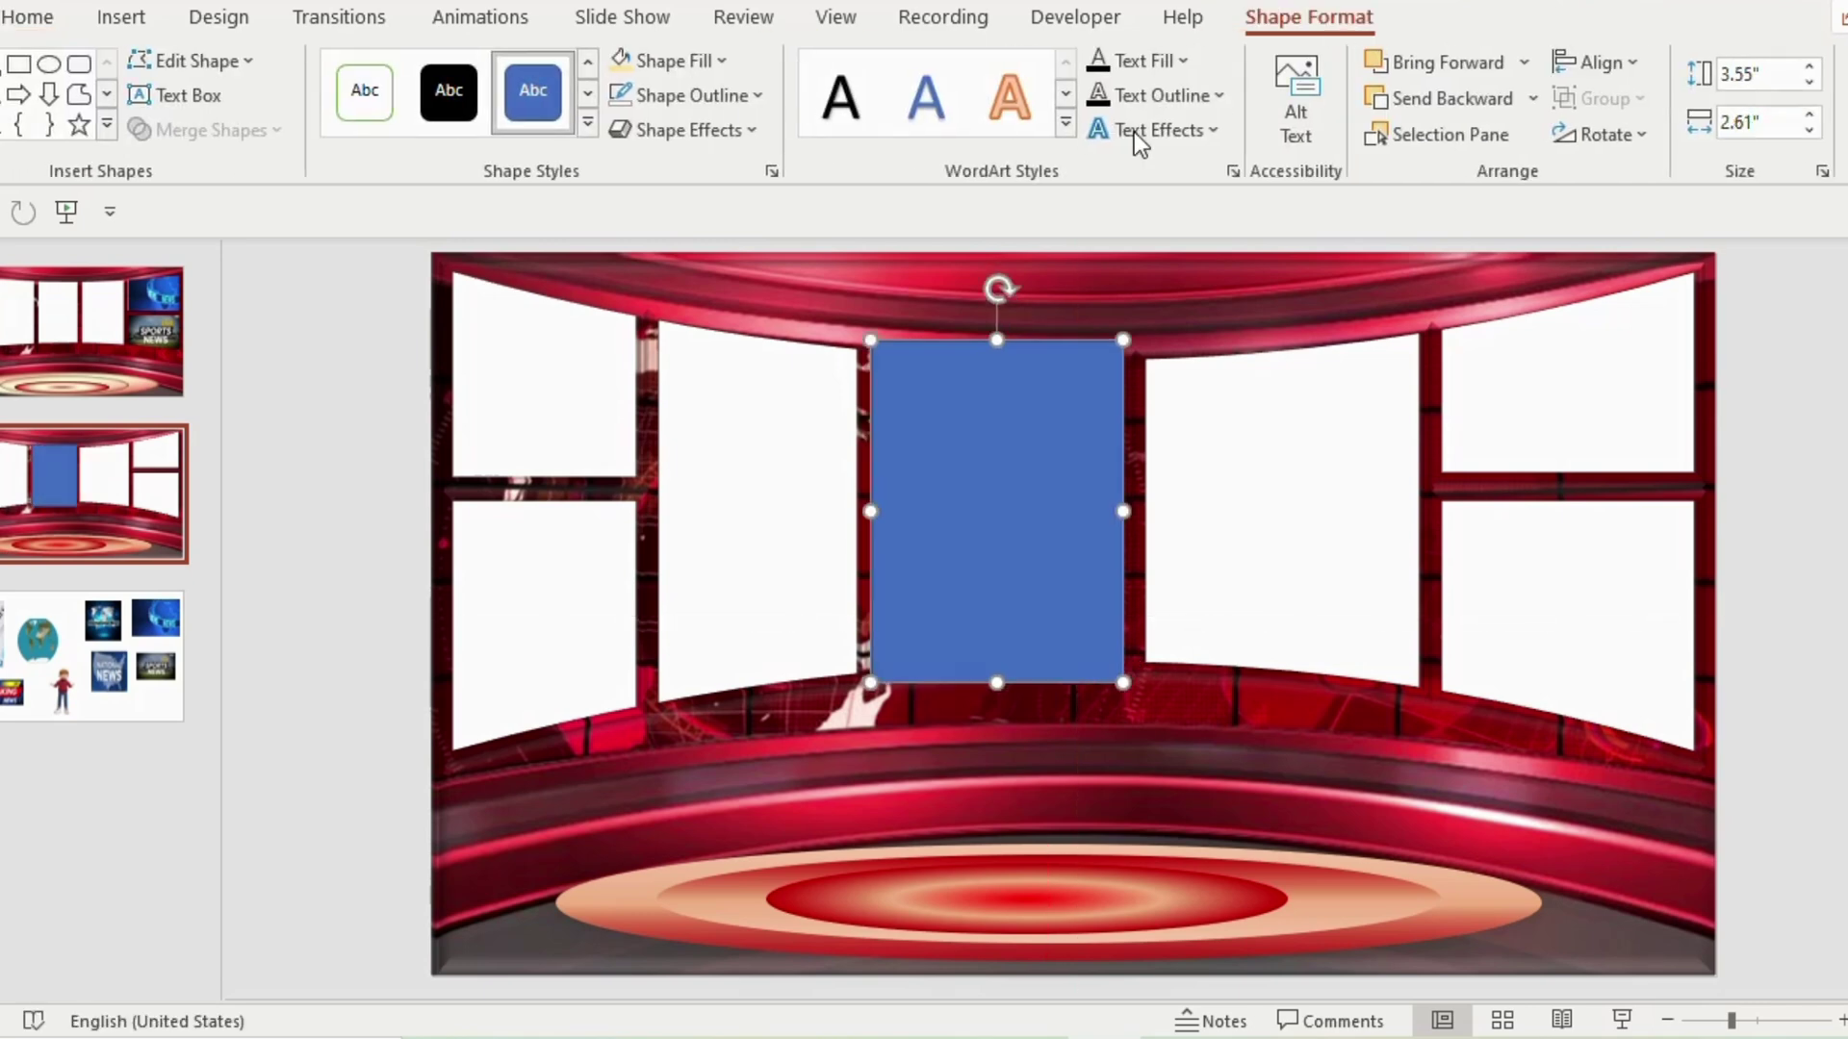
{"action": "left_click", "coordinate": [668, 89]}
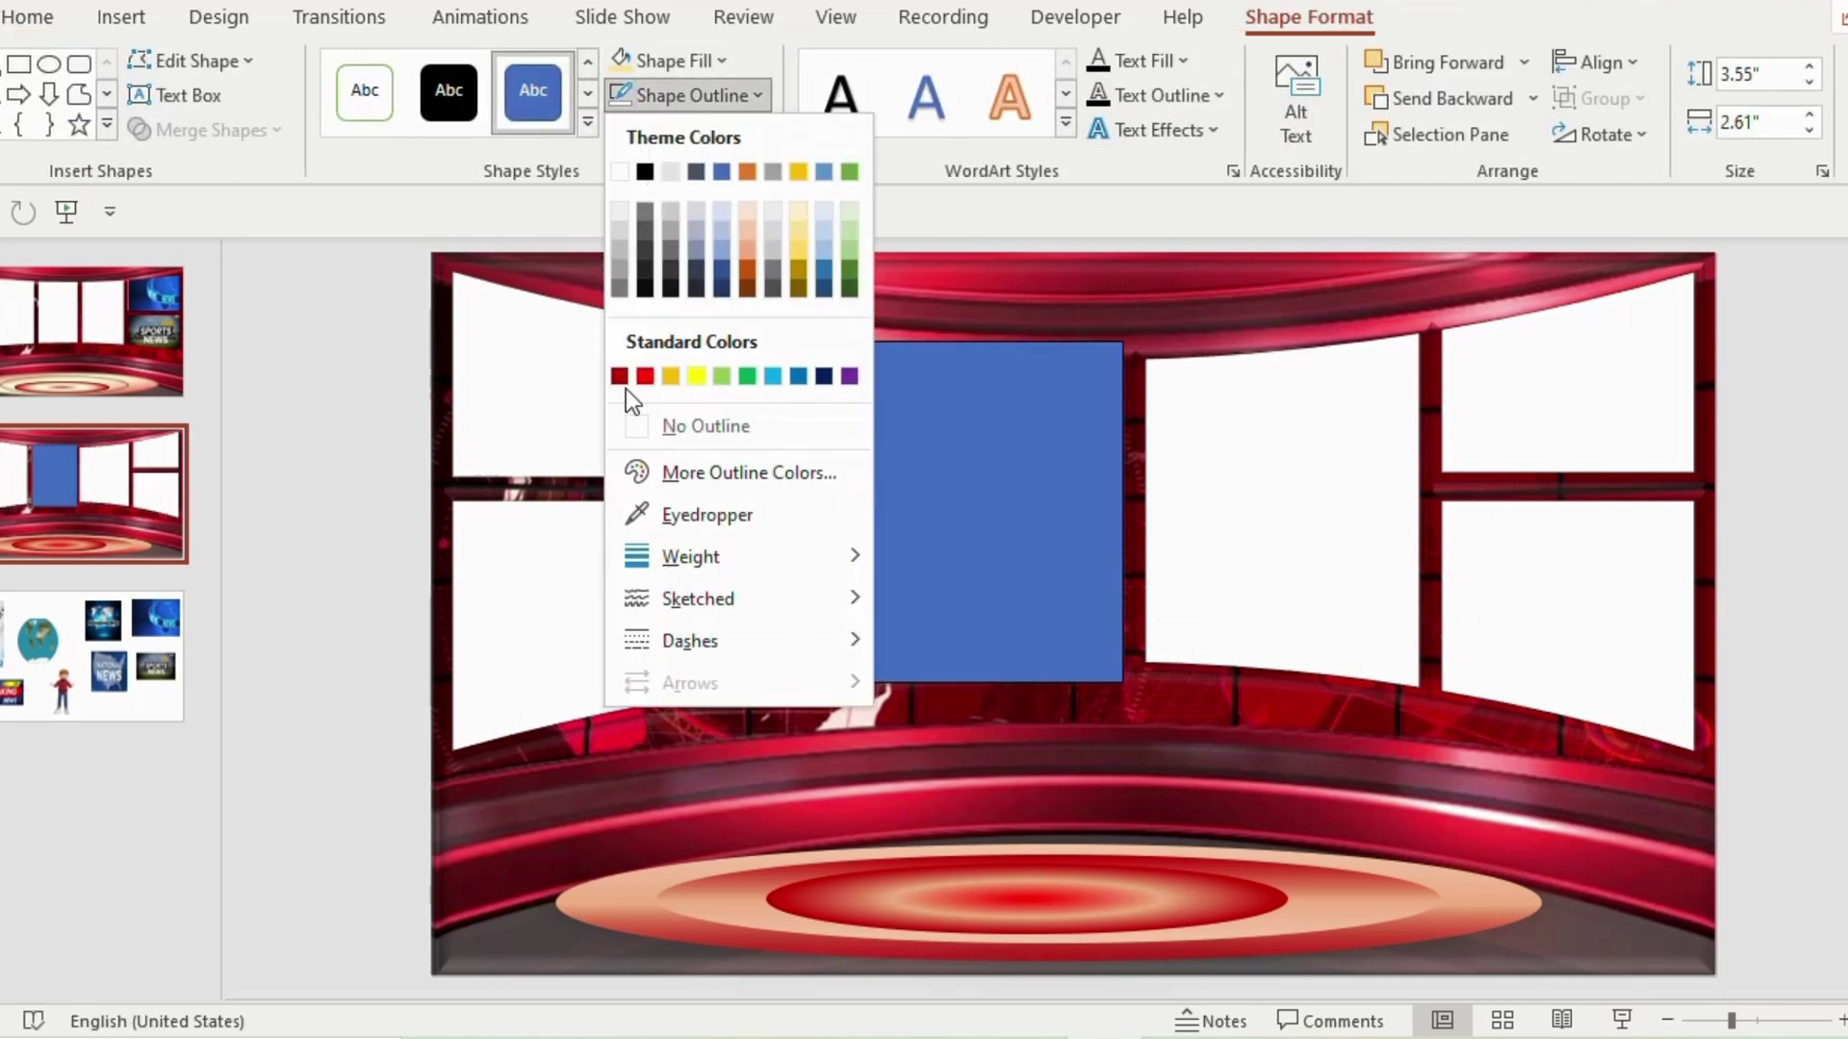
{"action": "left_click", "coordinate": [639, 424]}
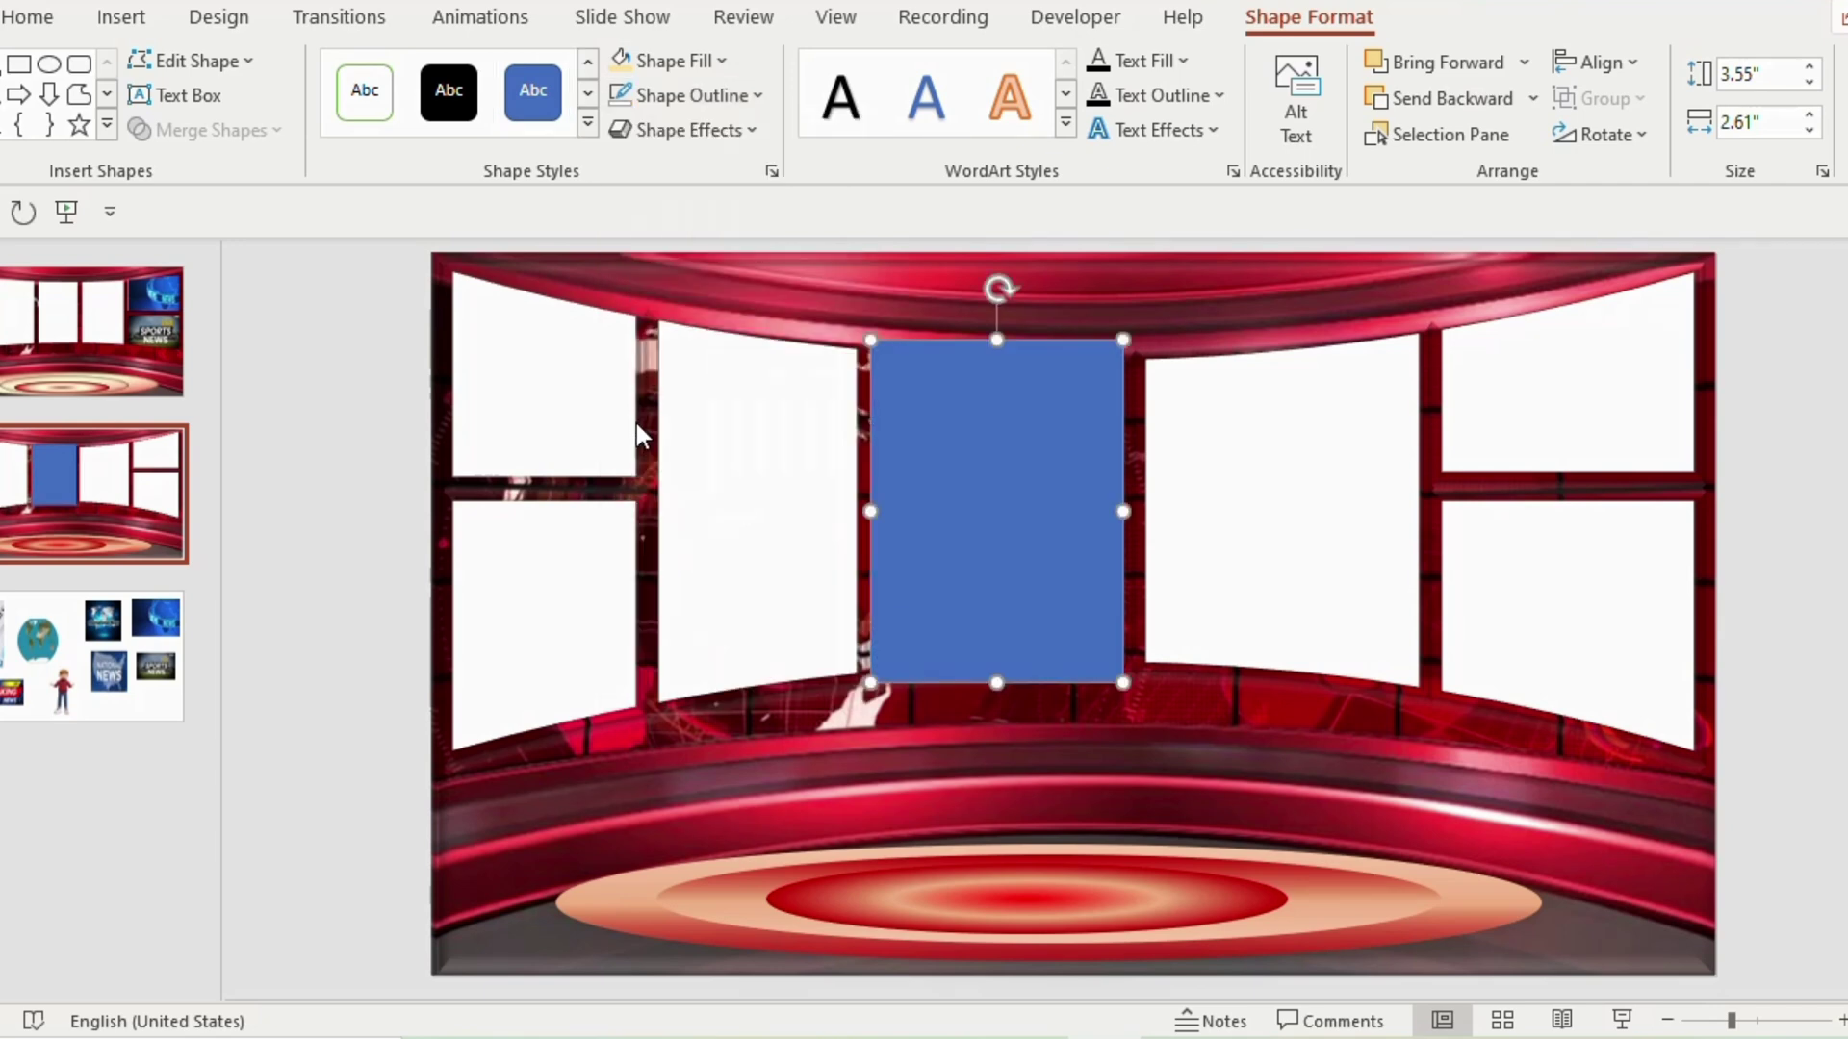
{"action": "left_click", "coordinate": [683, 63]}
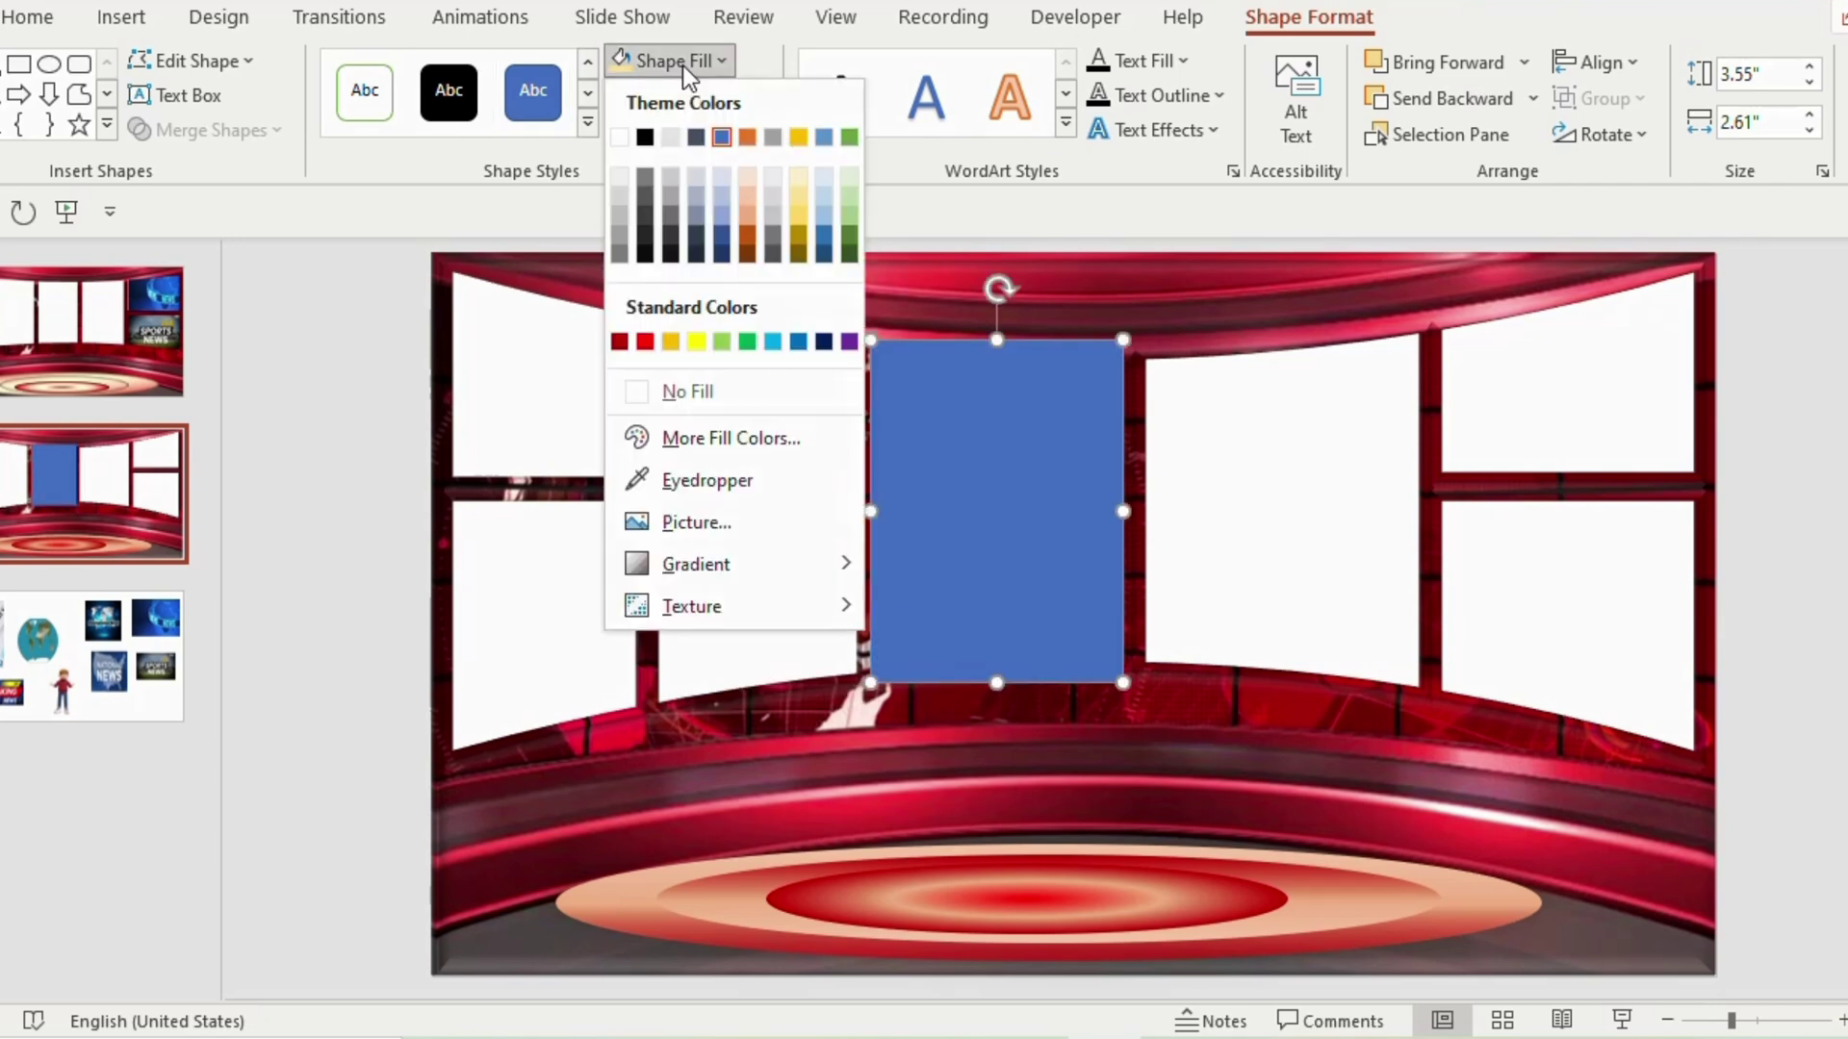
{"action": "left_click", "coordinate": [674, 136]}
{"action": "left_click", "coordinate": [1051, 746]}
{"action": "left_click", "coordinate": [117, 662]}
Step: Copy the Breaking News picture onto the studio slide and move it into the centre grey panel
{"action": "left_click", "coordinate": [692, 789]}
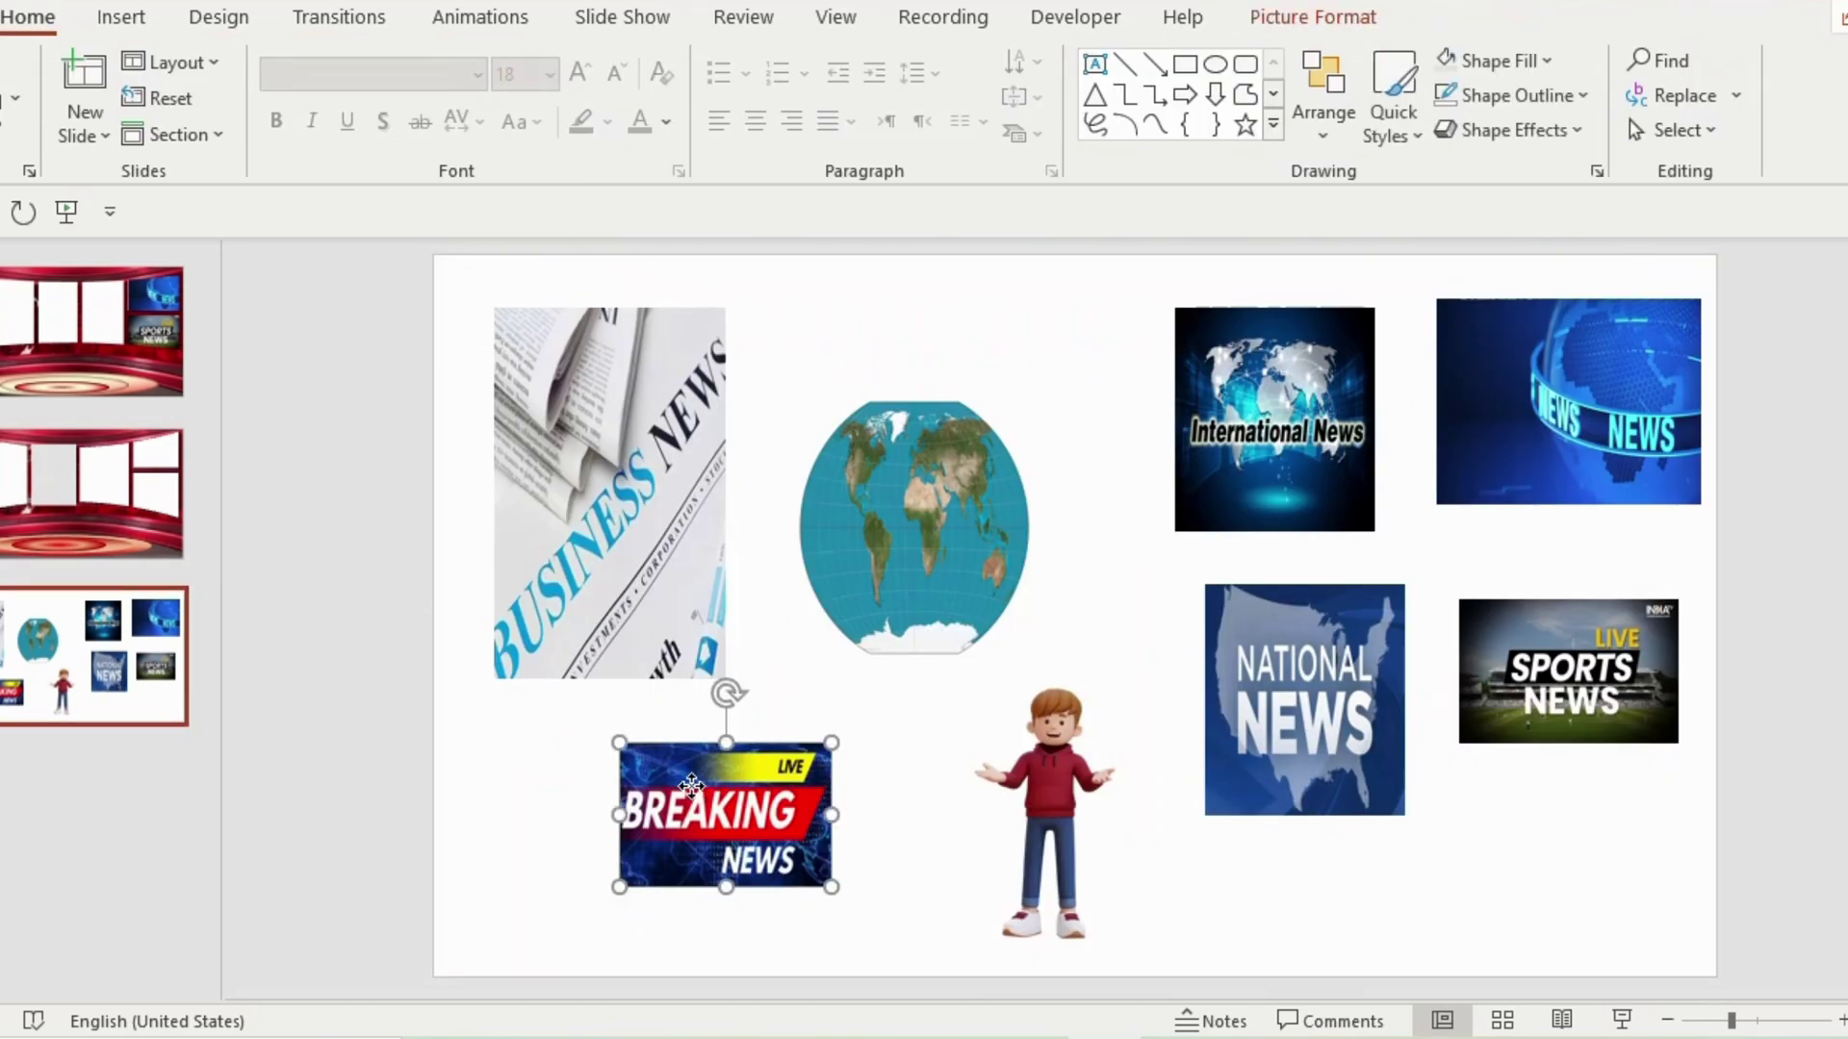
{"action": "left_click", "coordinate": [56, 488]}
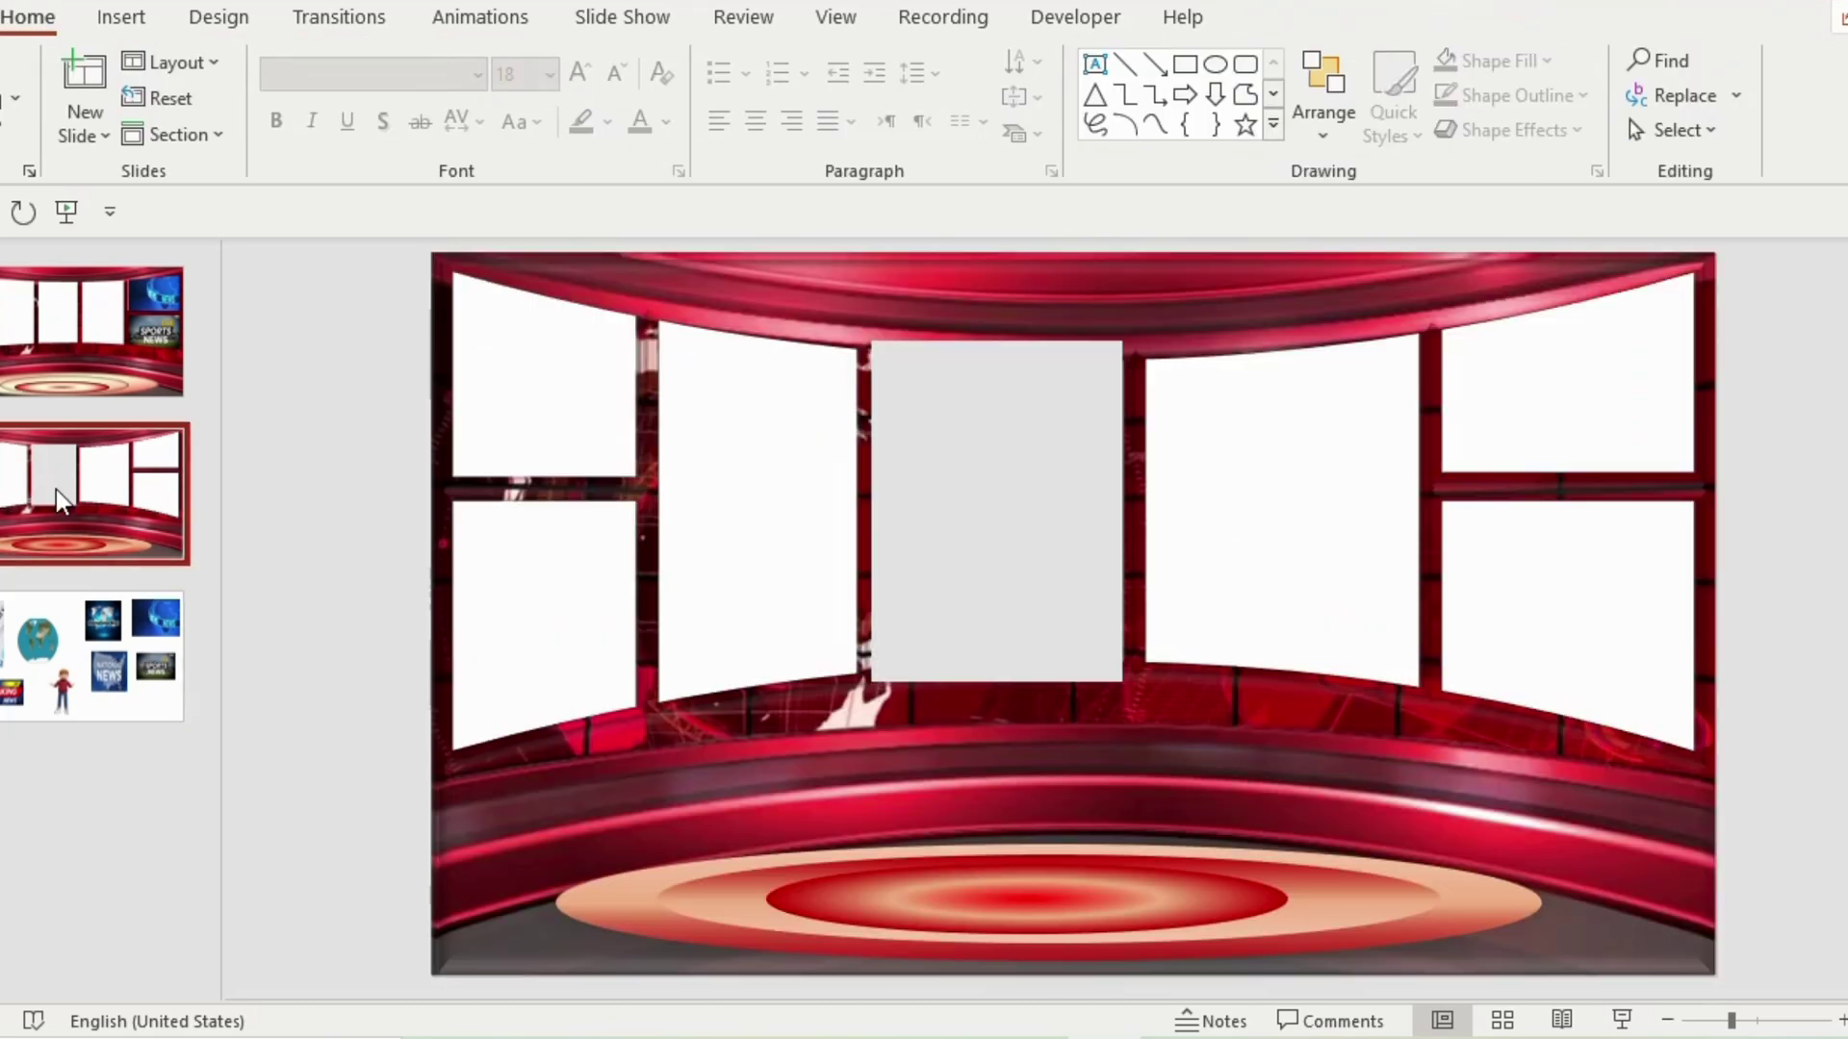
{"action": "left_click", "coordinate": [904, 500]}
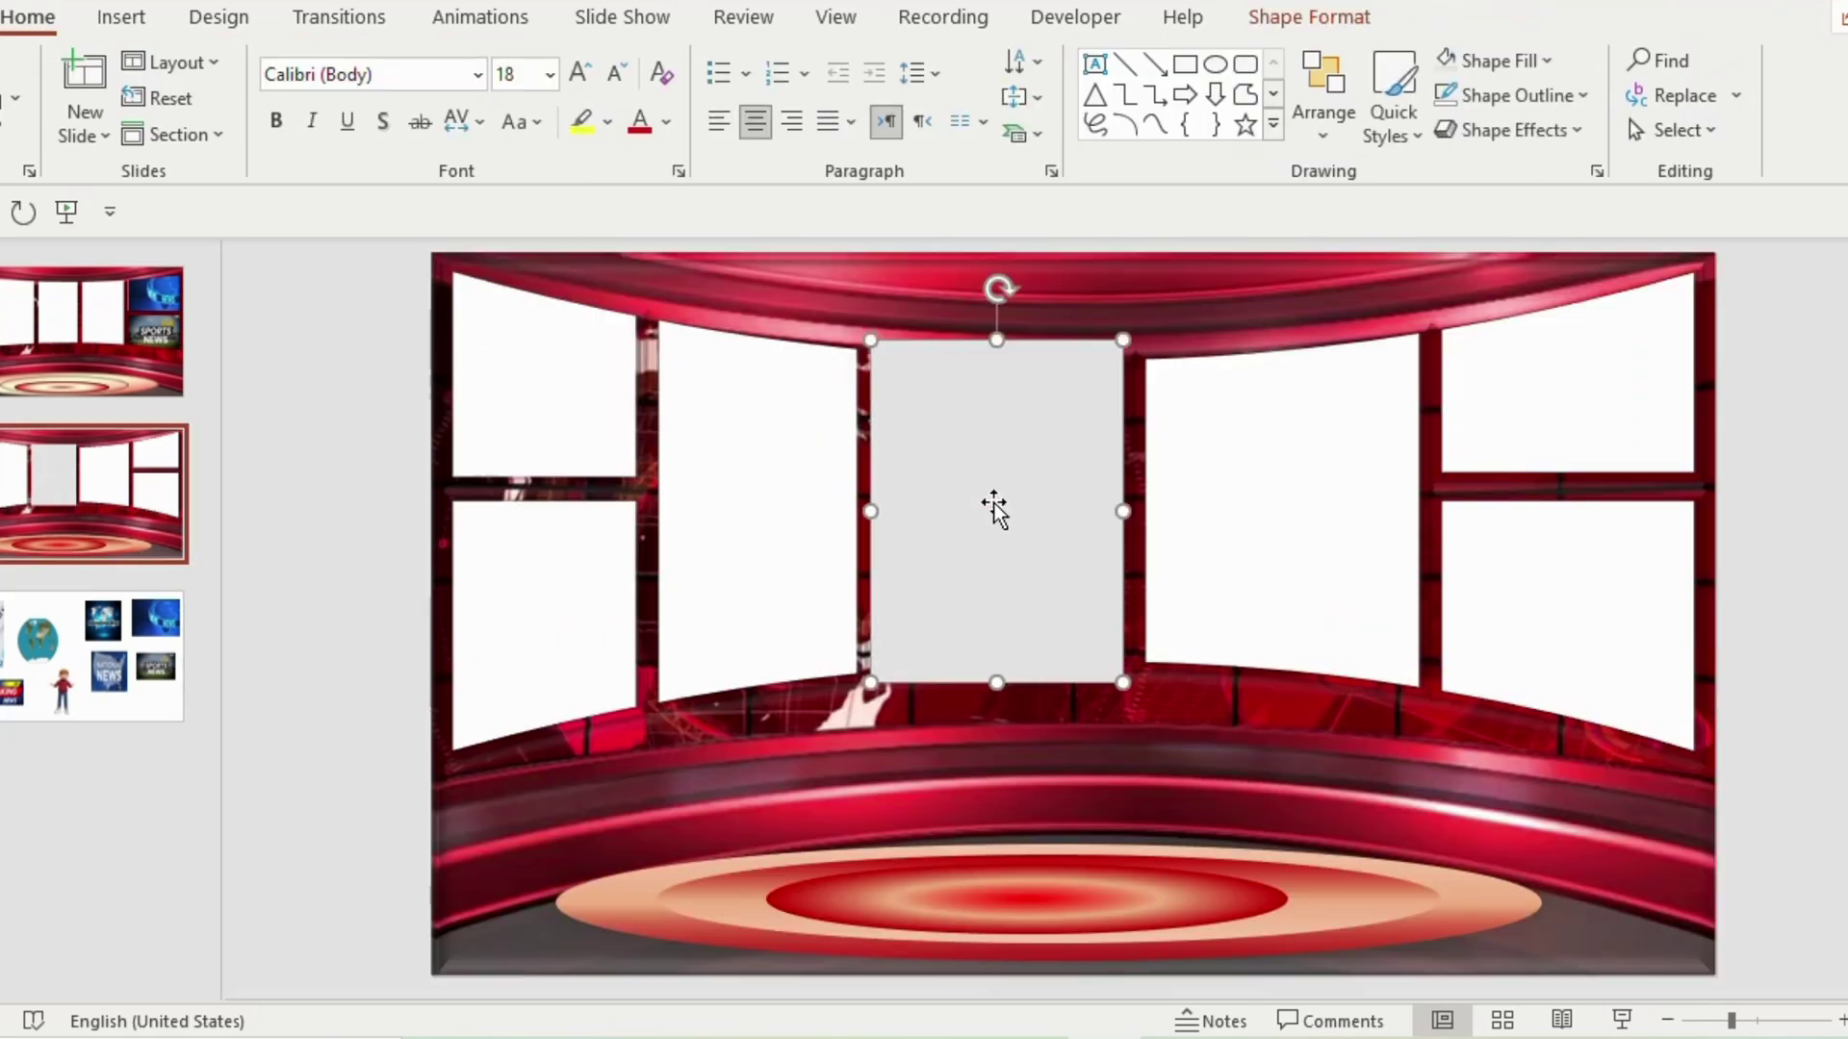
{"action": "key", "text": "ctrl+v"}
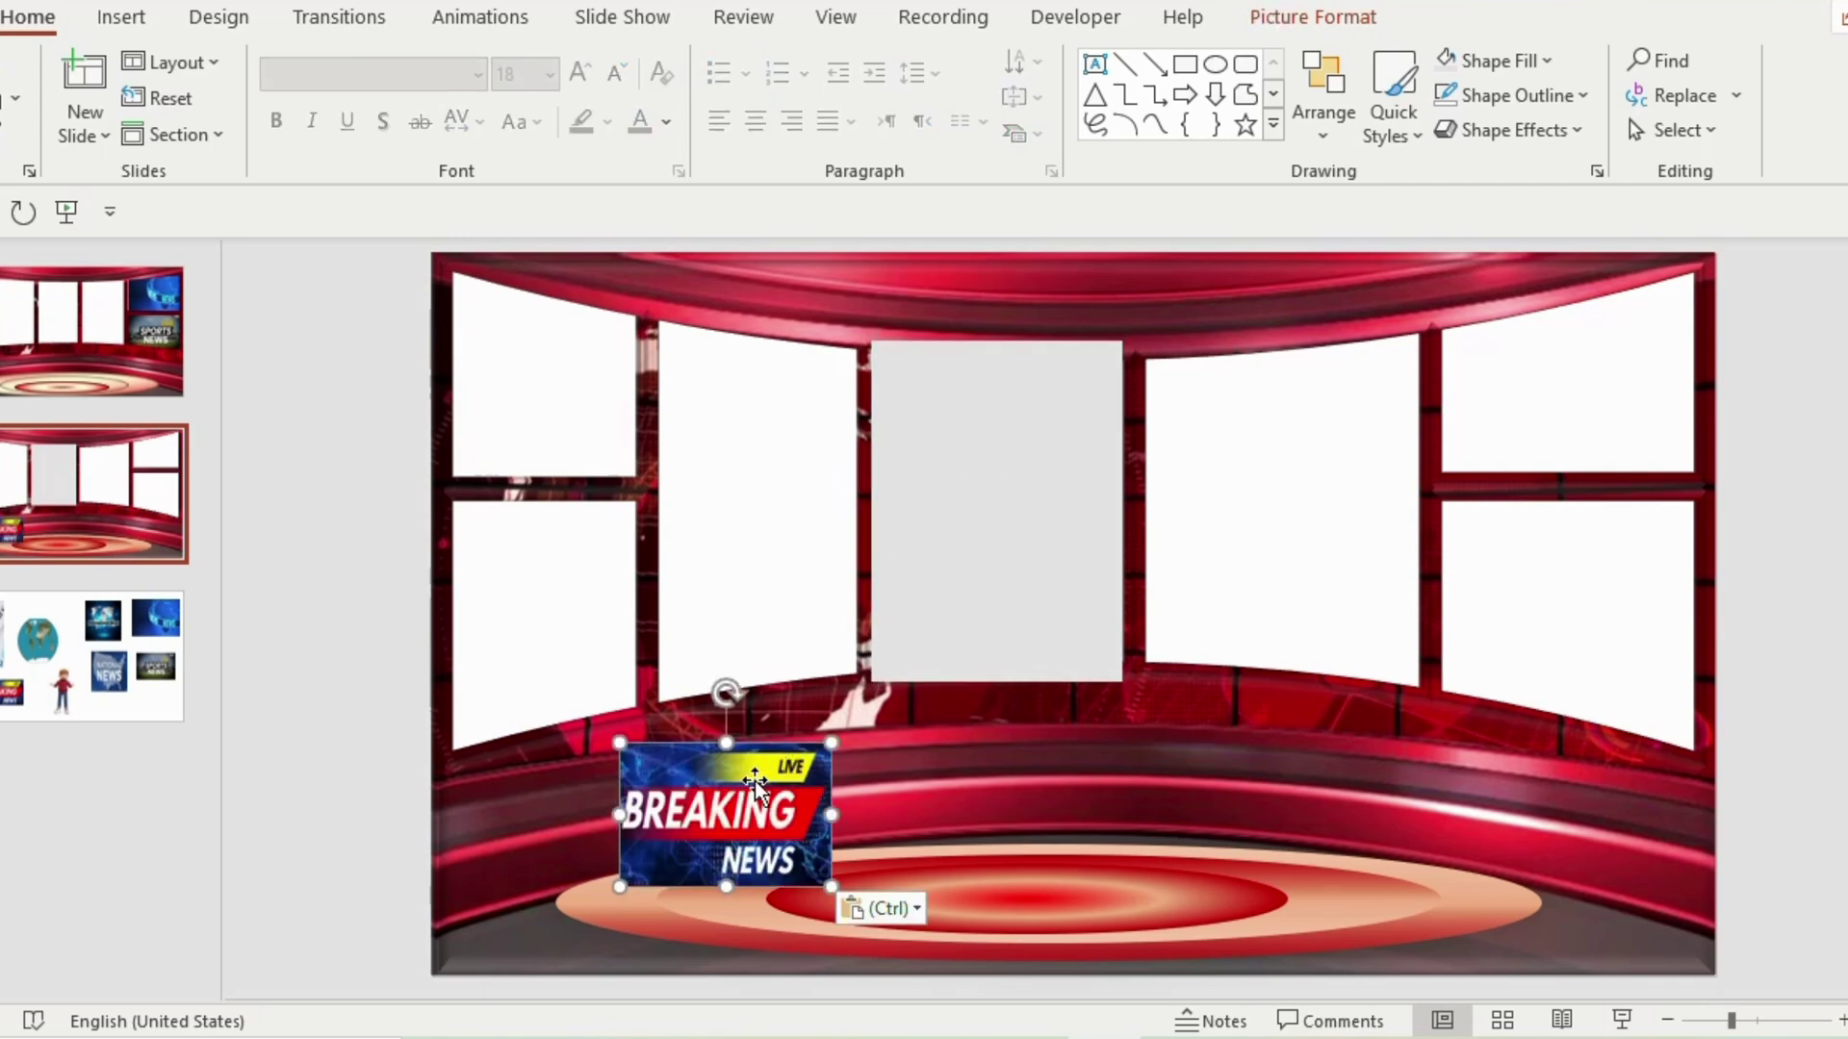
{"action": "left_click_drag", "start_coordinate": [753, 793], "coordinate": [995, 487]}
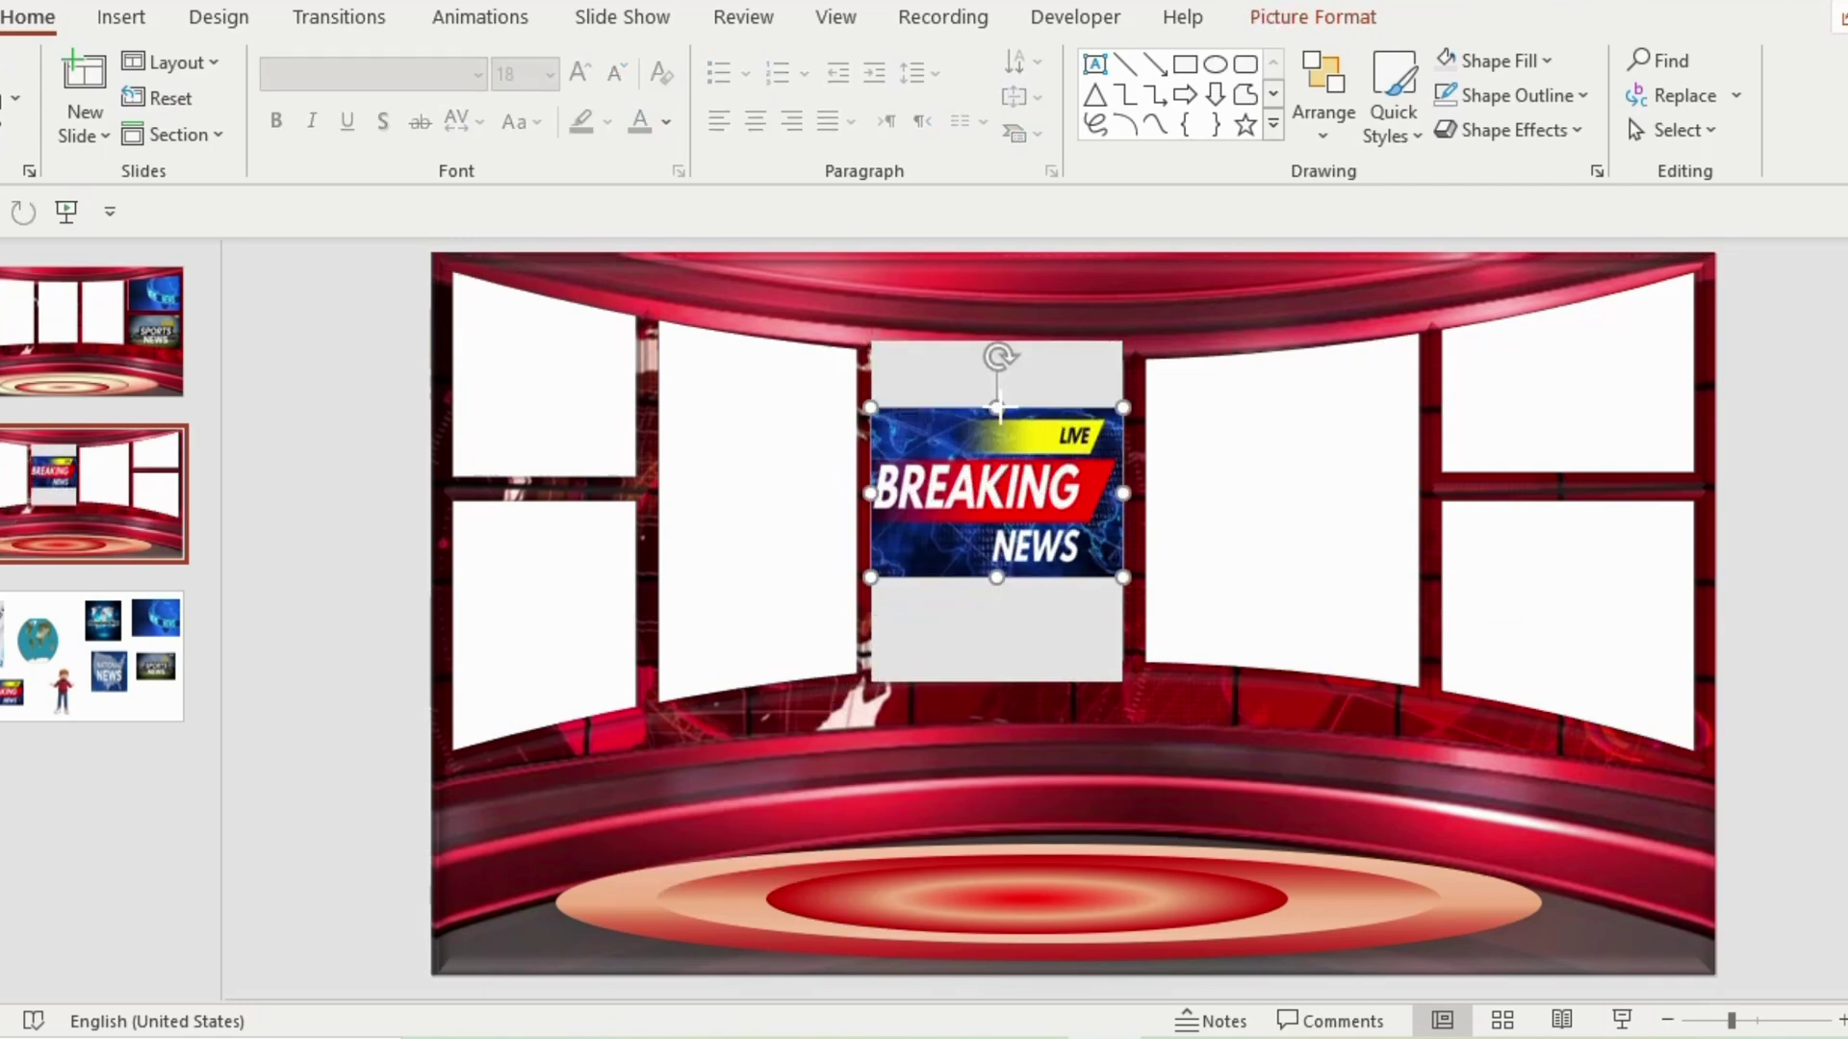
Step: Group the centre grey panel with the Breaking News picture
{"action": "left_click", "coordinate": [977, 447]}
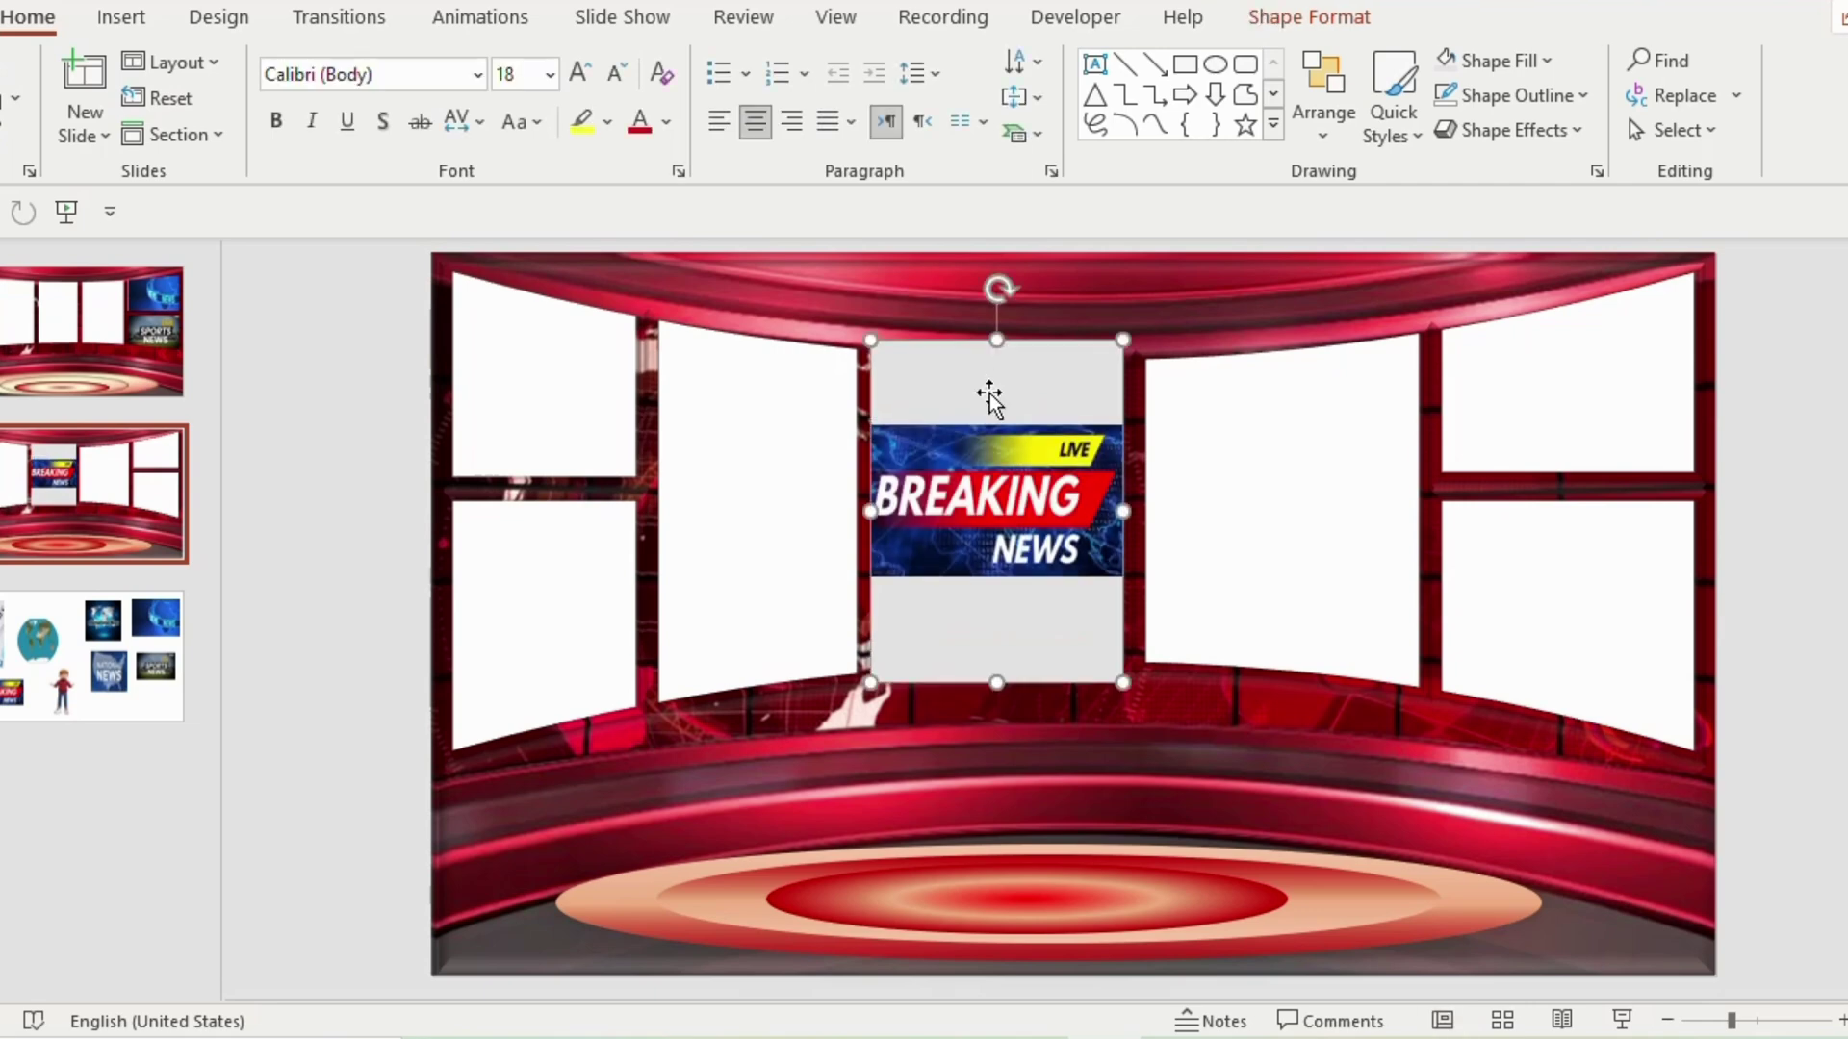
{"action": "left_click", "coordinate": [973, 464], "text": "shift"}
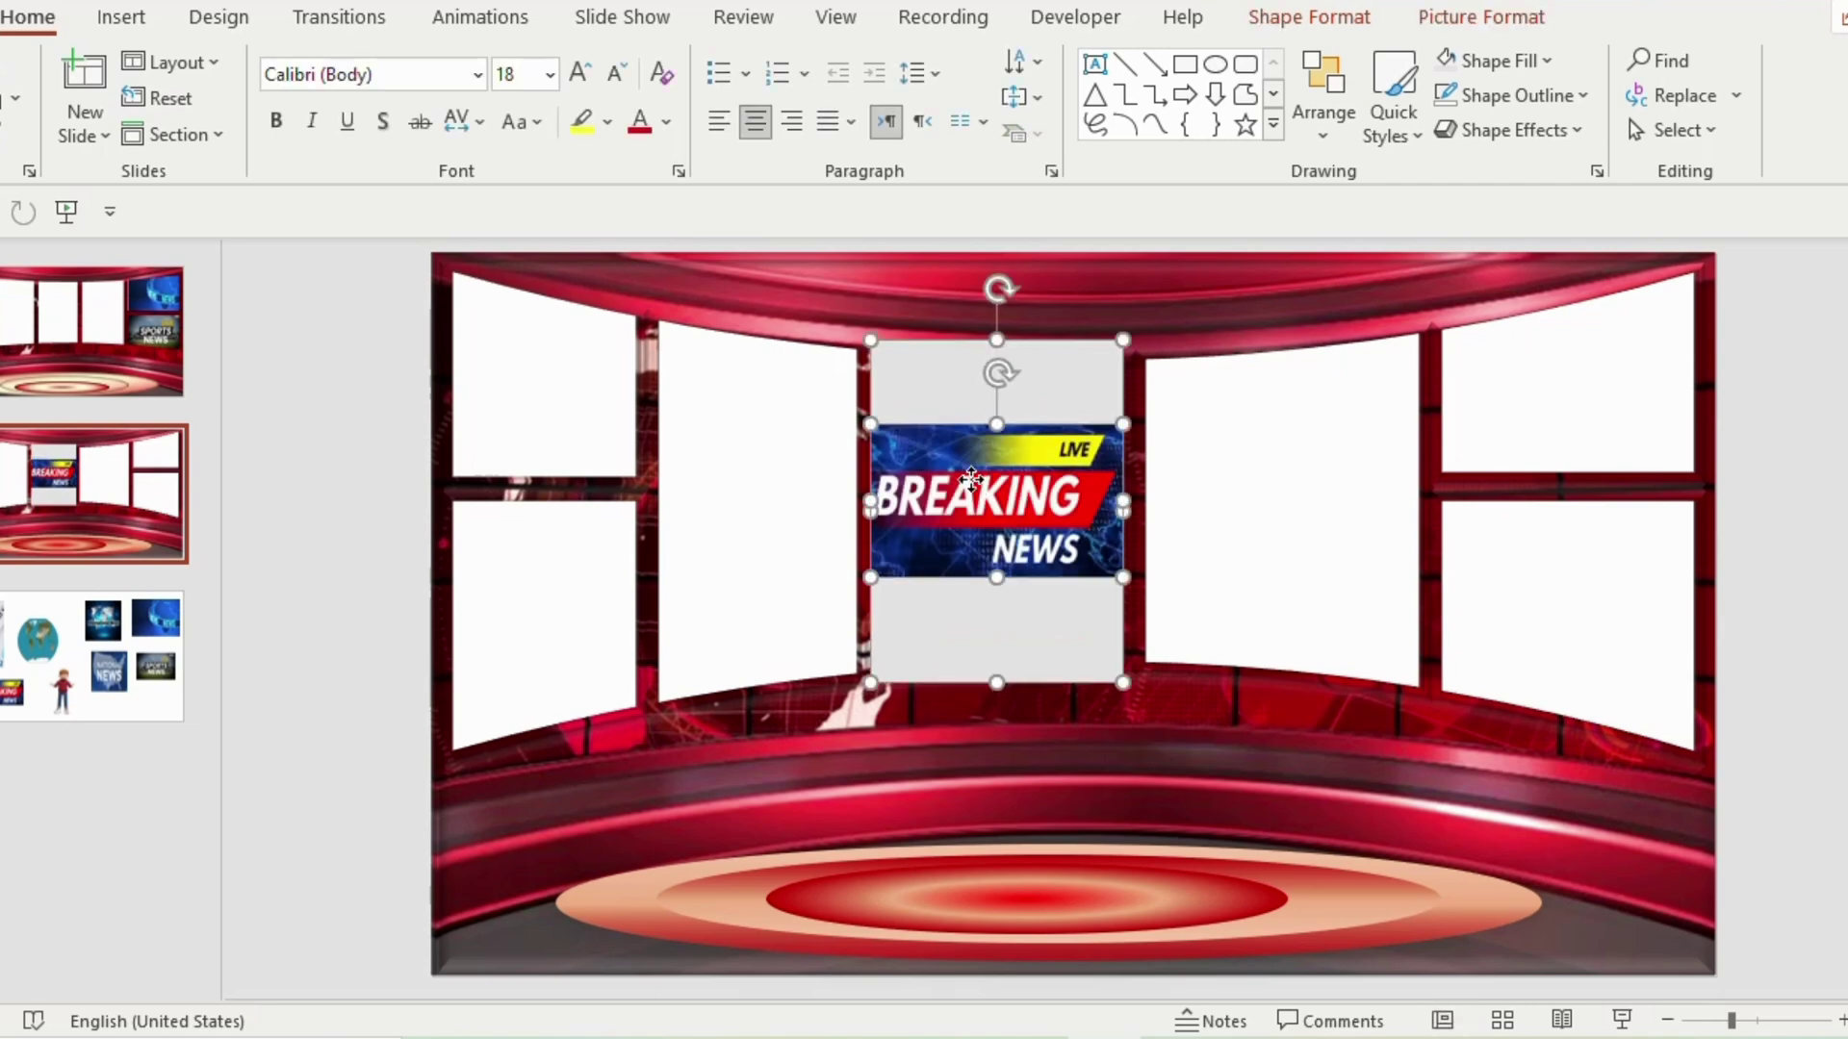
{"action": "key", "text": "ctrl+g"}
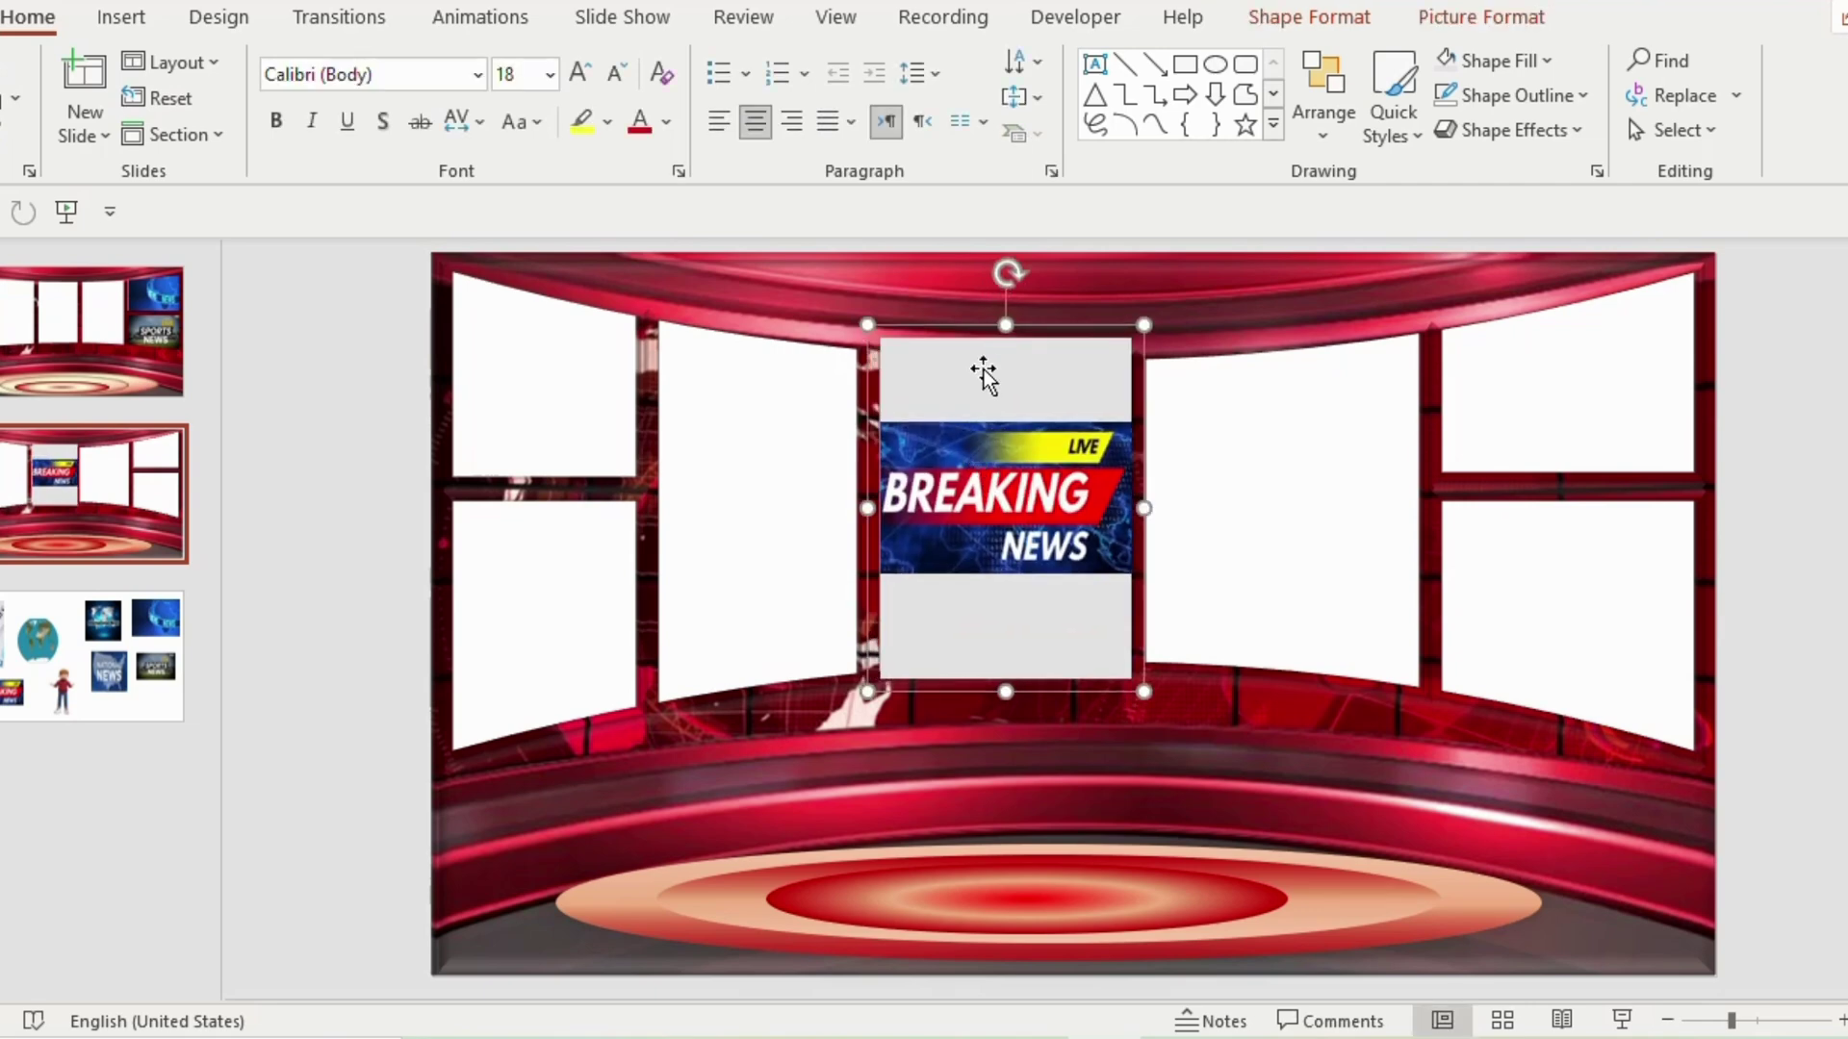
Step: Send the grouped Breaking News panel to the back and drag it above the slide's top edge
{"action": "right_click", "coordinate": [983, 371]}
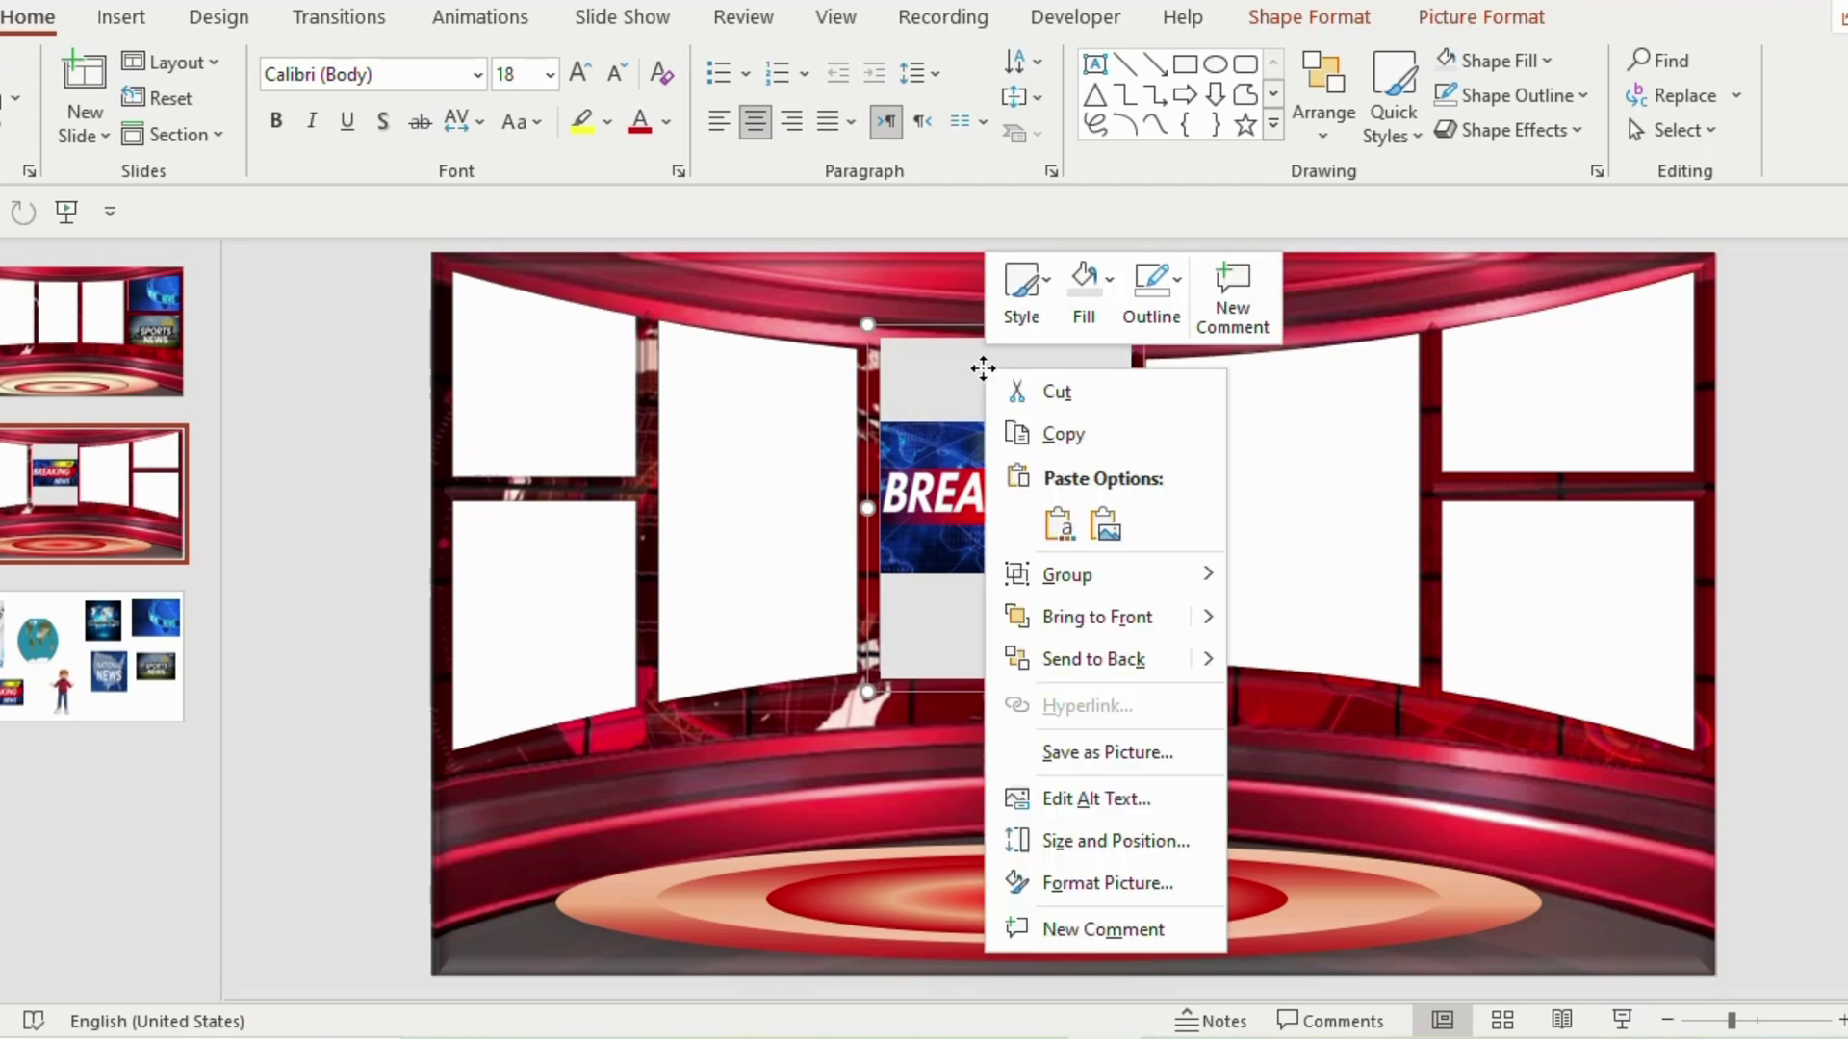
{"action": "left_click", "coordinate": [1072, 660]}
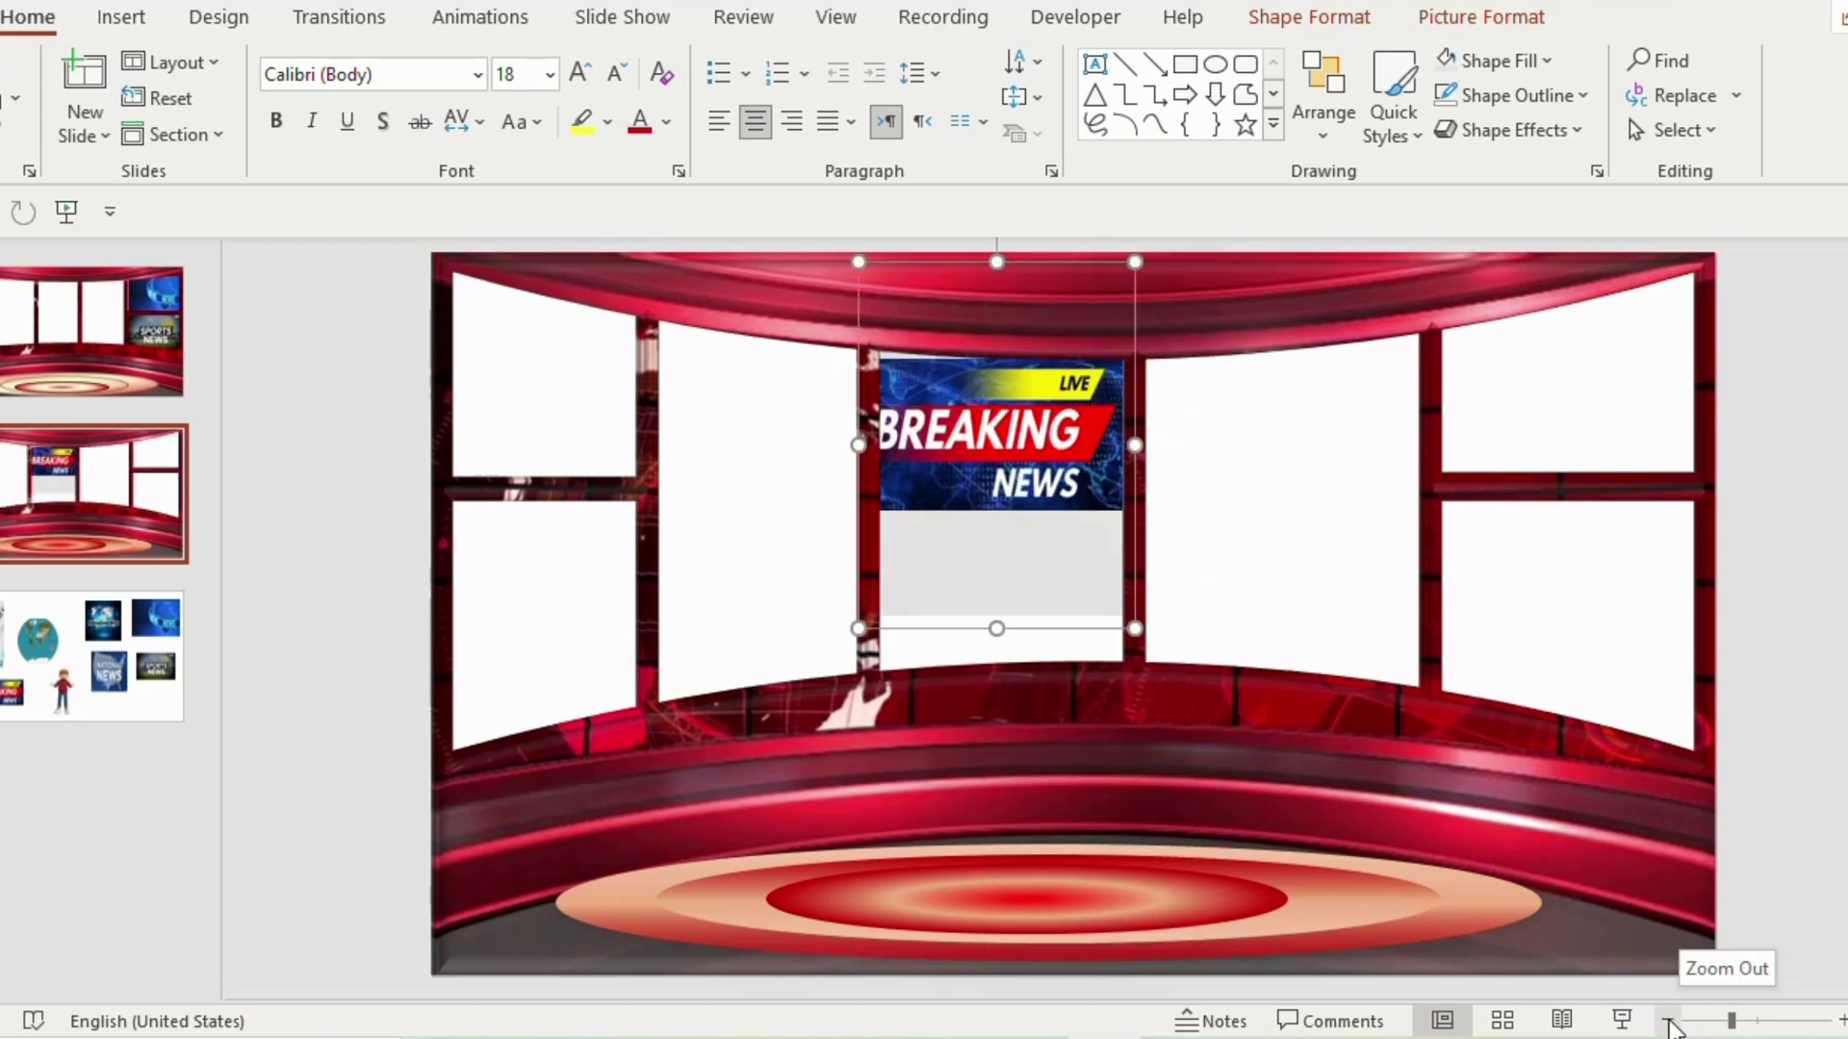
{"action": "left_click", "coordinate": [1670, 1022]}
{"action": "left_click", "coordinate": [1670, 1022]}
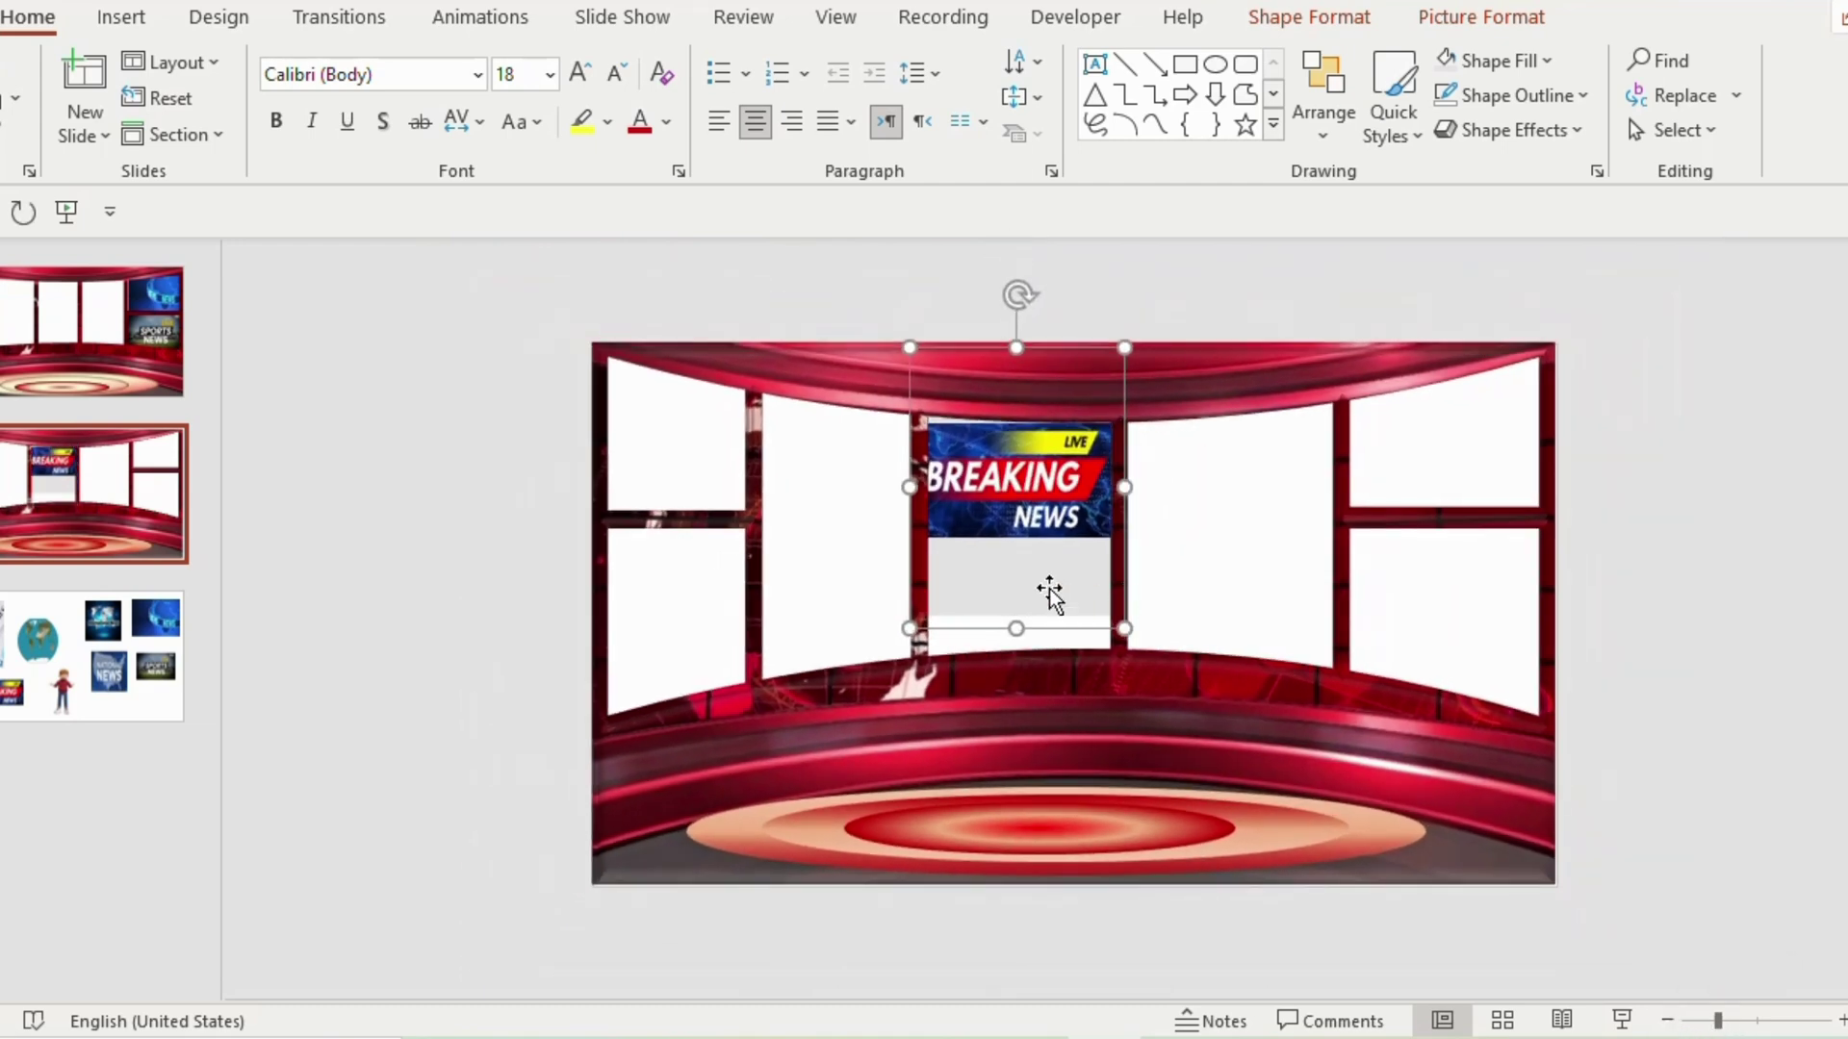
{"action": "left_click_drag", "start_coordinate": [1040, 581], "coordinate": [1042, 382]}
{"action": "scroll", "coordinate": [1042, 382], "scroll_direction": "up", "scroll_amount": 1}
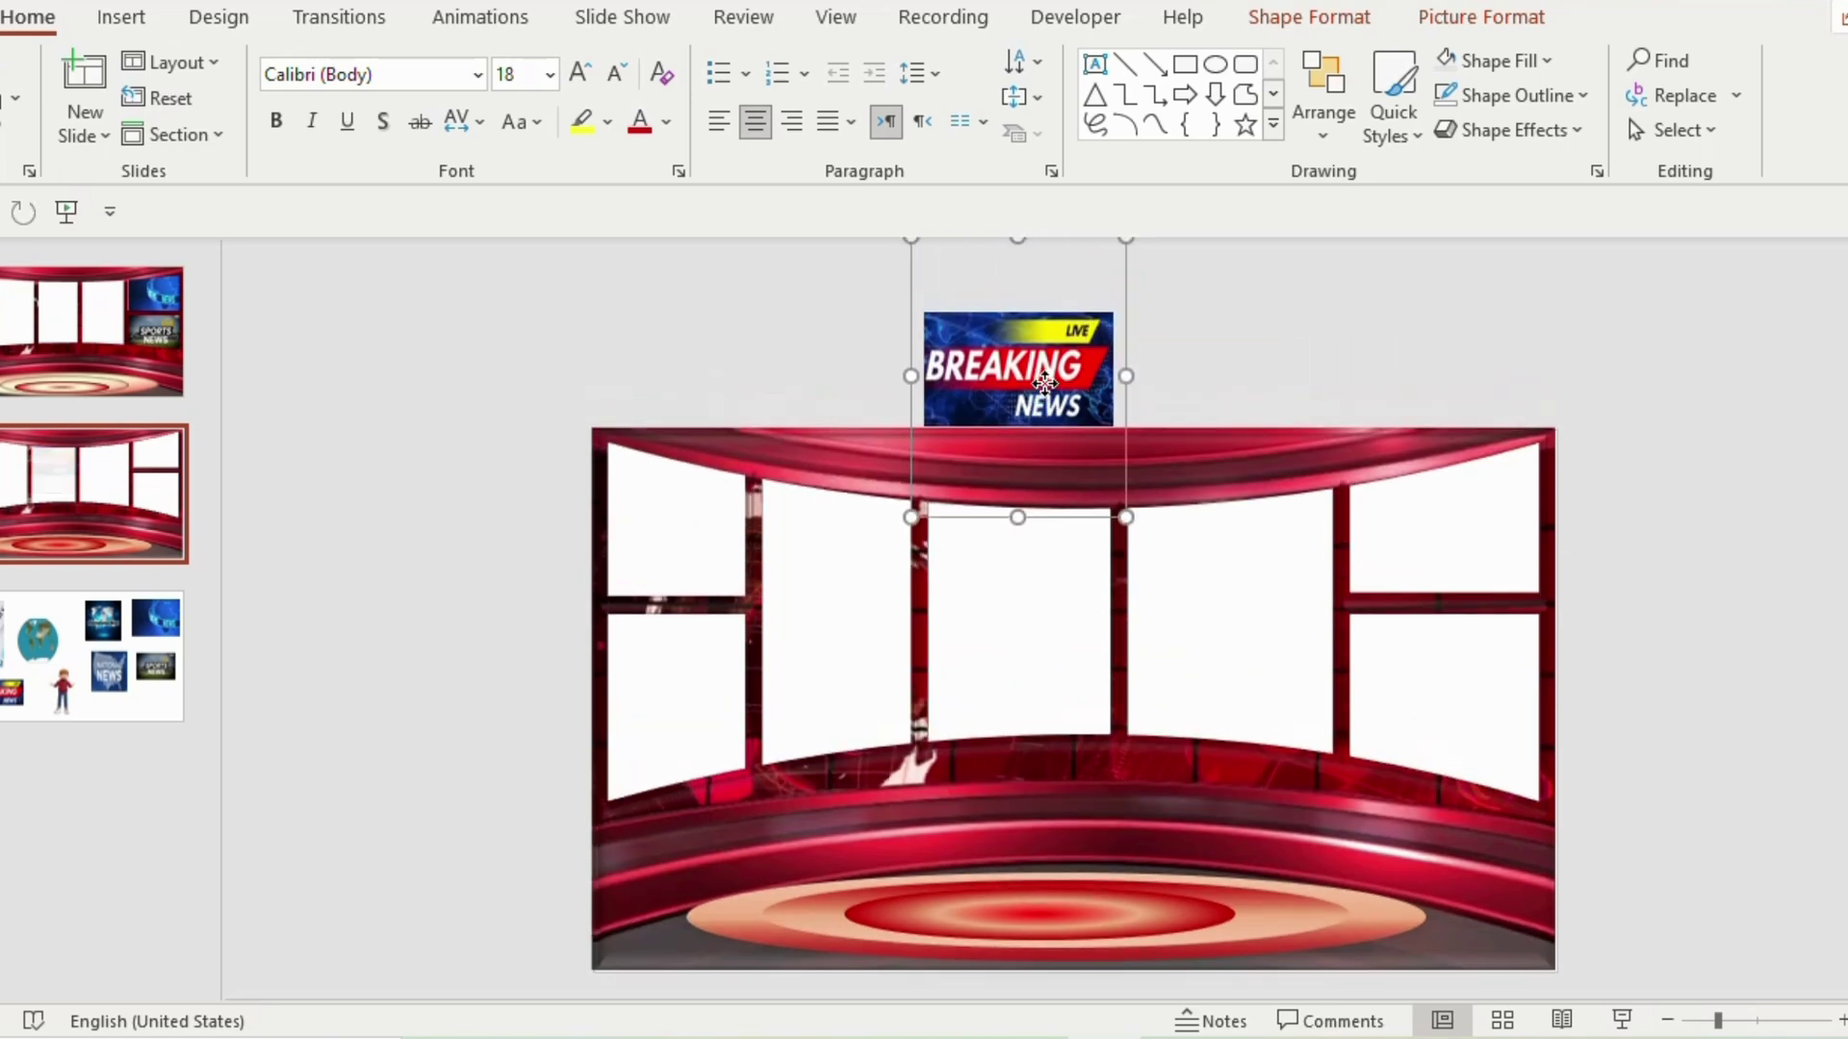
Step: Apply a Lines motion path to the Breaking News panel, ending in the centre studio window
{"action": "left_click", "coordinate": [479, 21]}
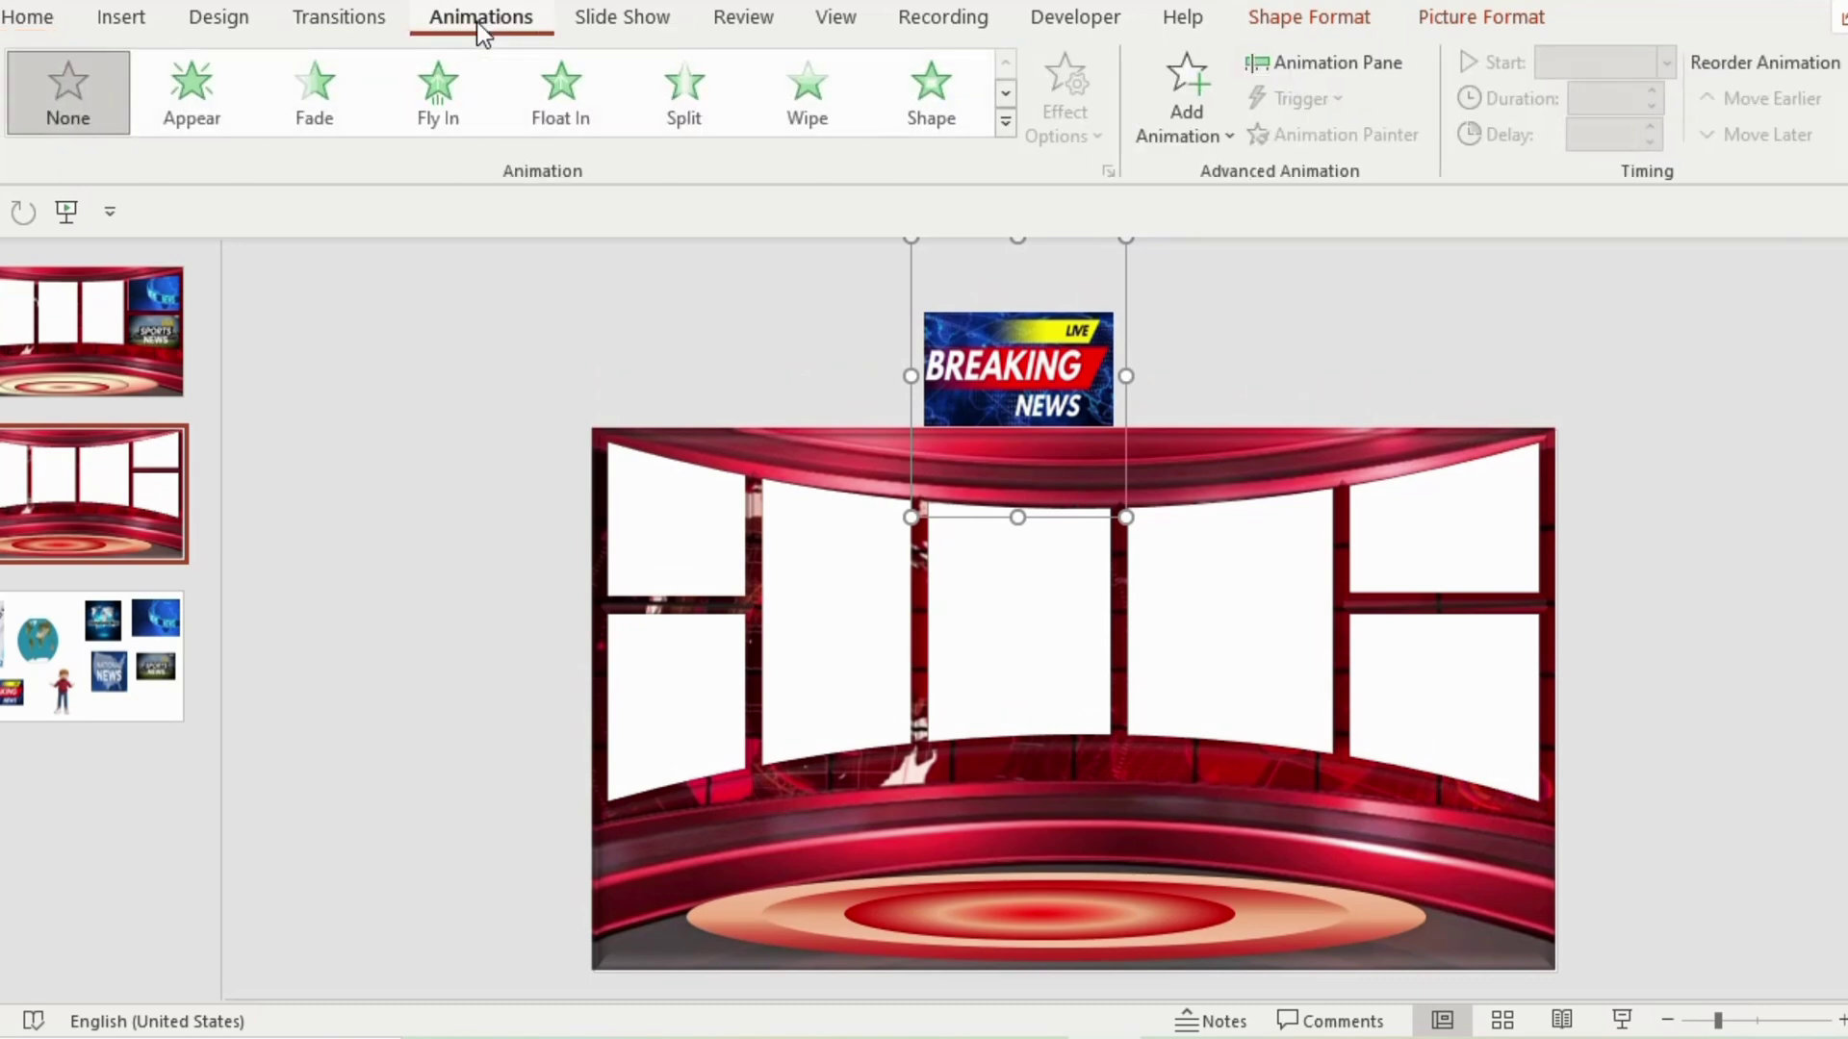
{"action": "left_click", "coordinate": [998, 125]}
{"action": "left_click_drag", "start_coordinate": [995, 276], "coordinate": [990, 649]}
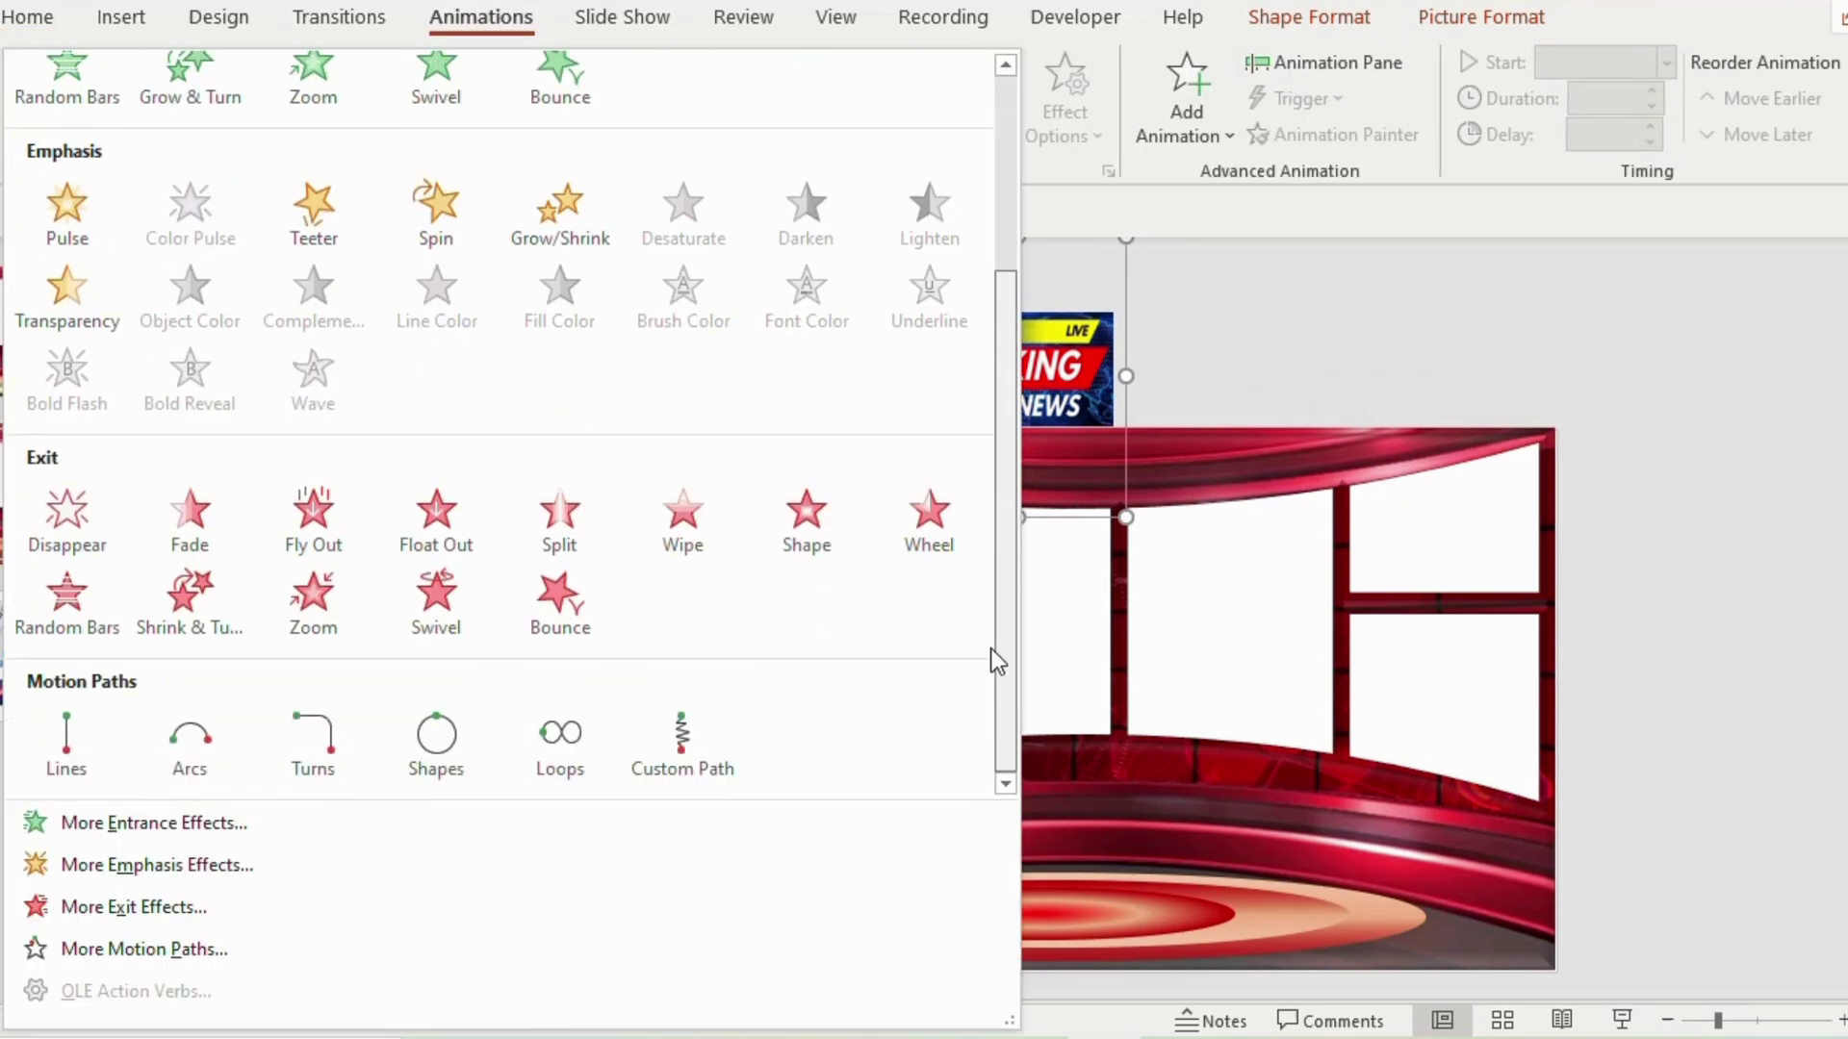
{"action": "left_click", "coordinate": [69, 744]}
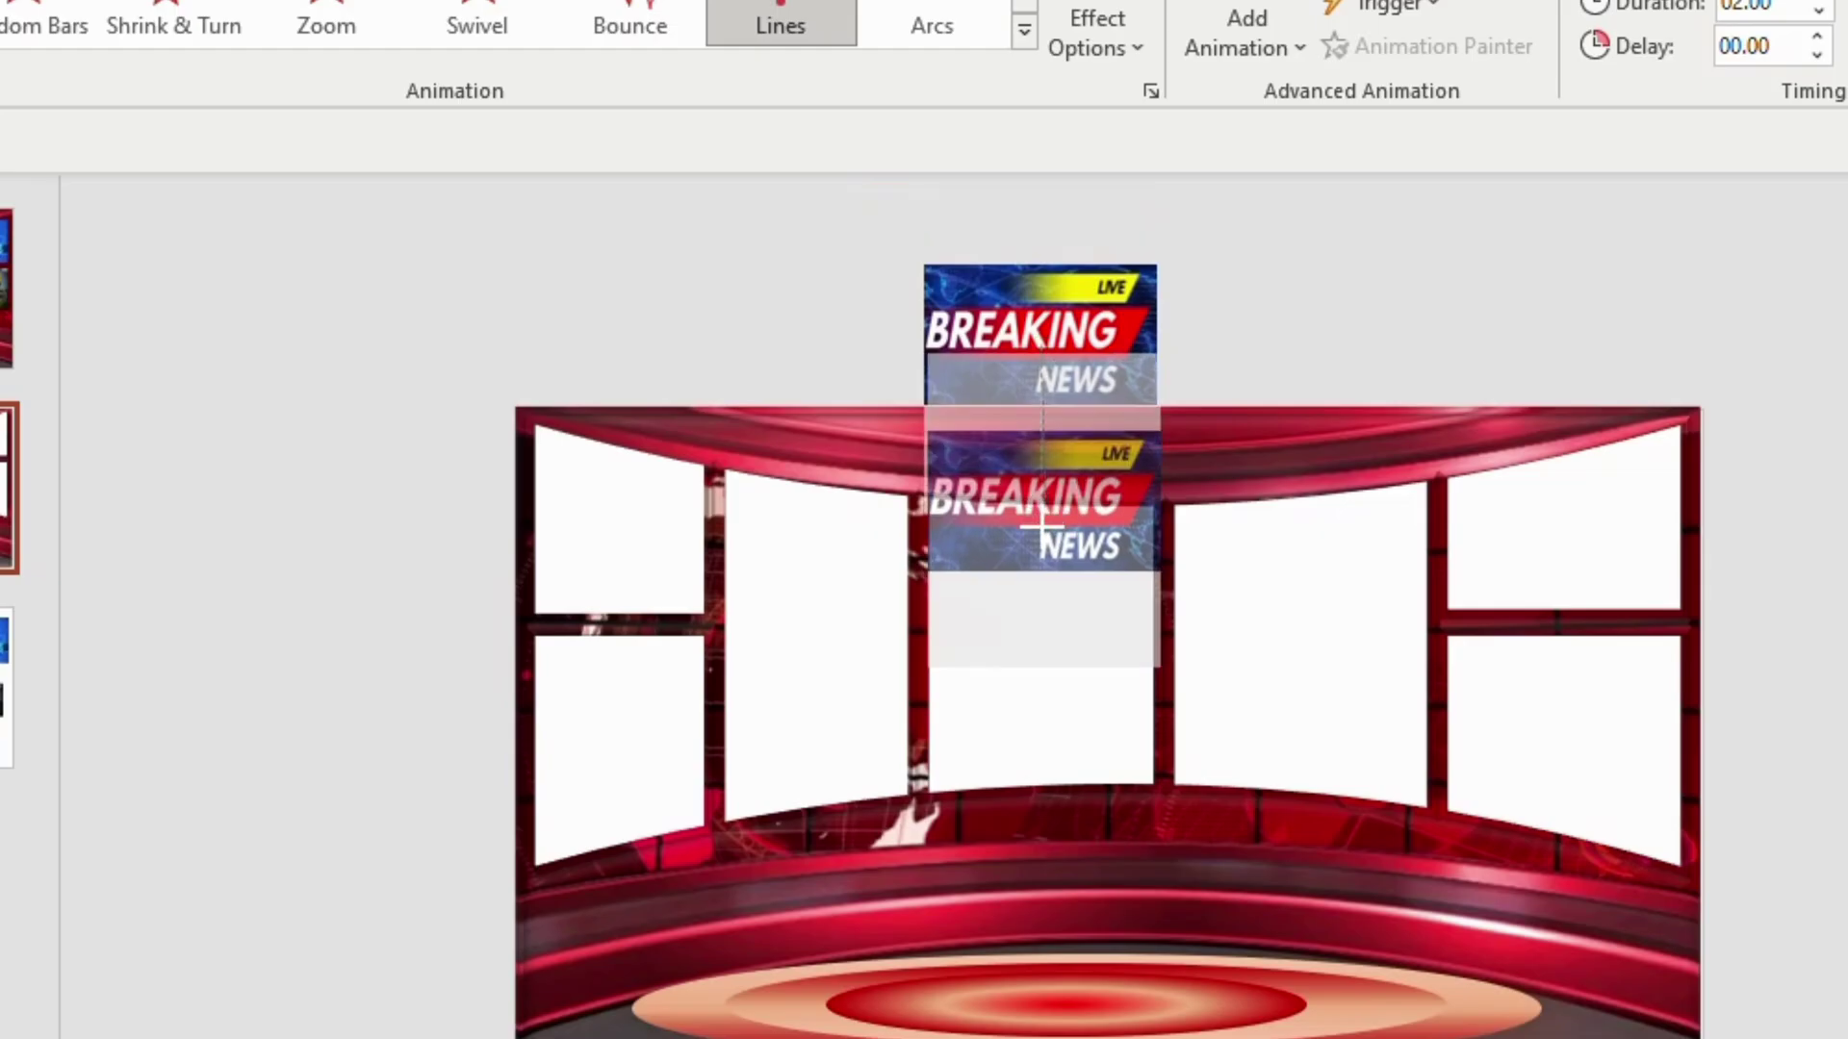
{"action": "left_click_drag", "start_coordinate": [1042, 524], "coordinate": [1041, 663]}
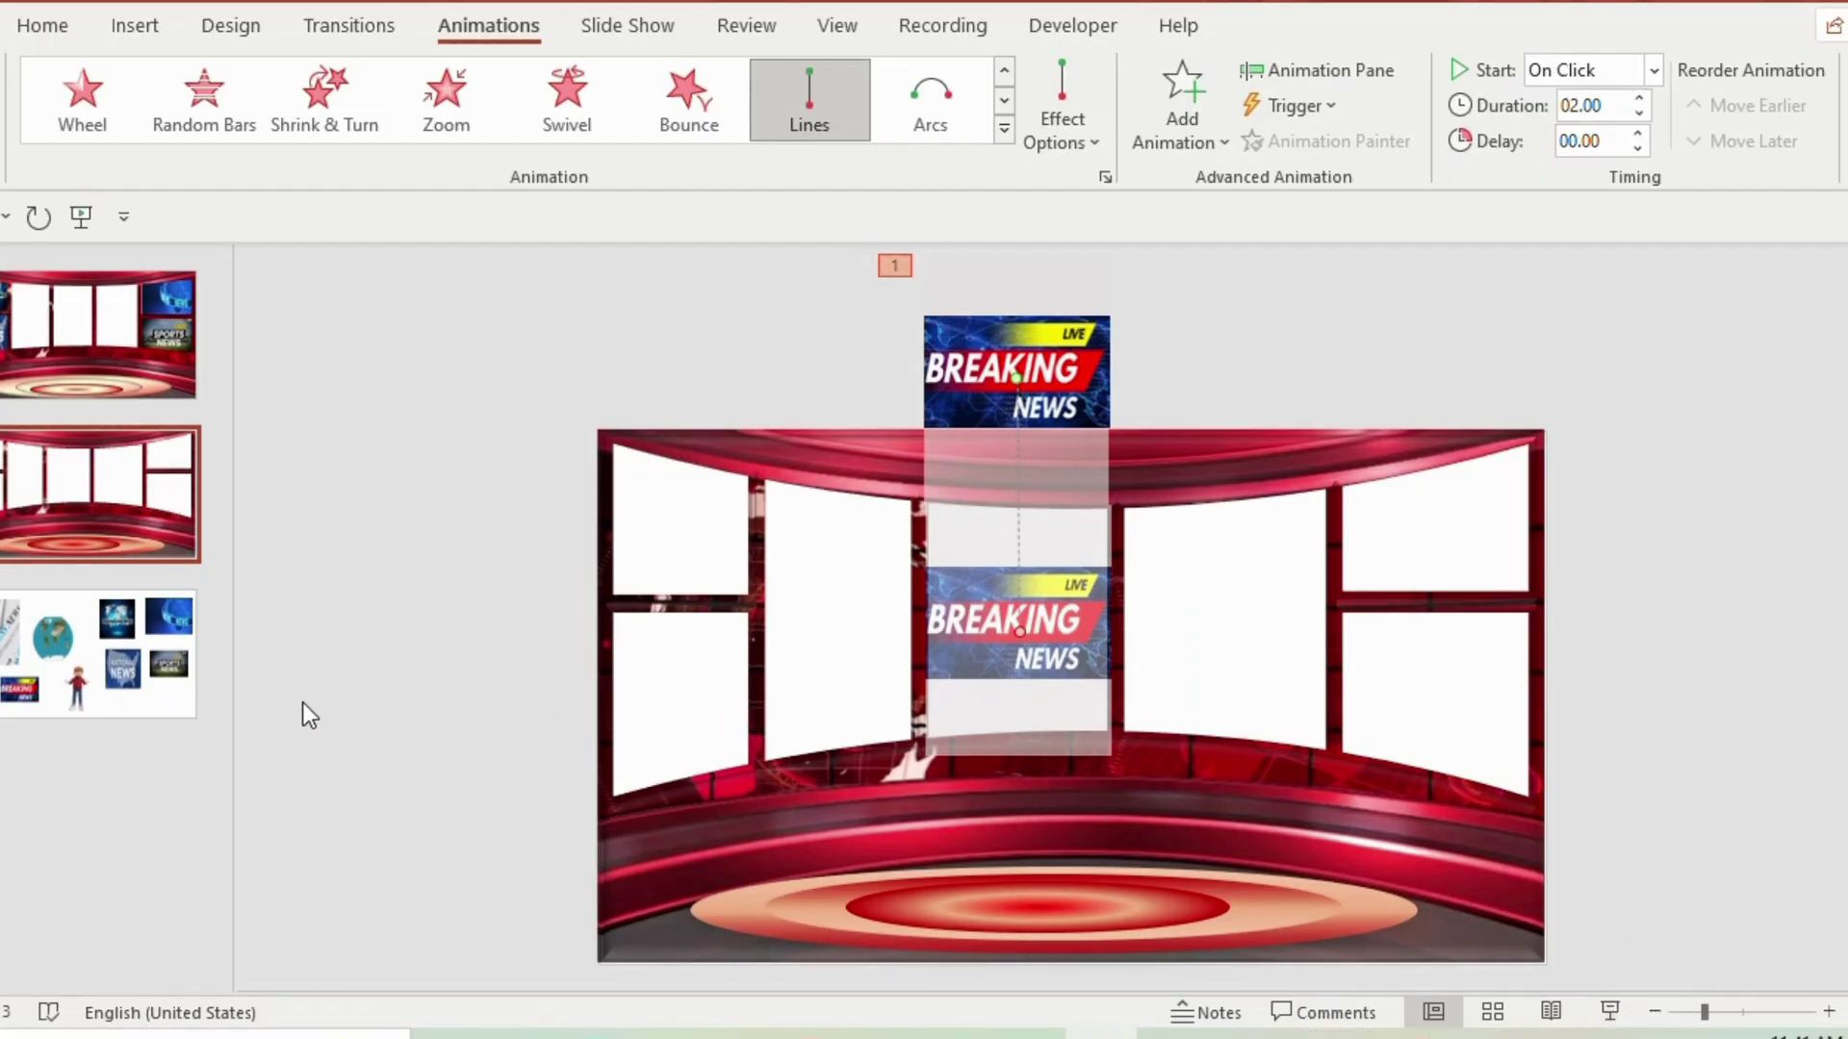
Step: Draw a borderless light-grey rectangle over the second studio window
{"action": "left_click", "coordinate": [67, 32]}
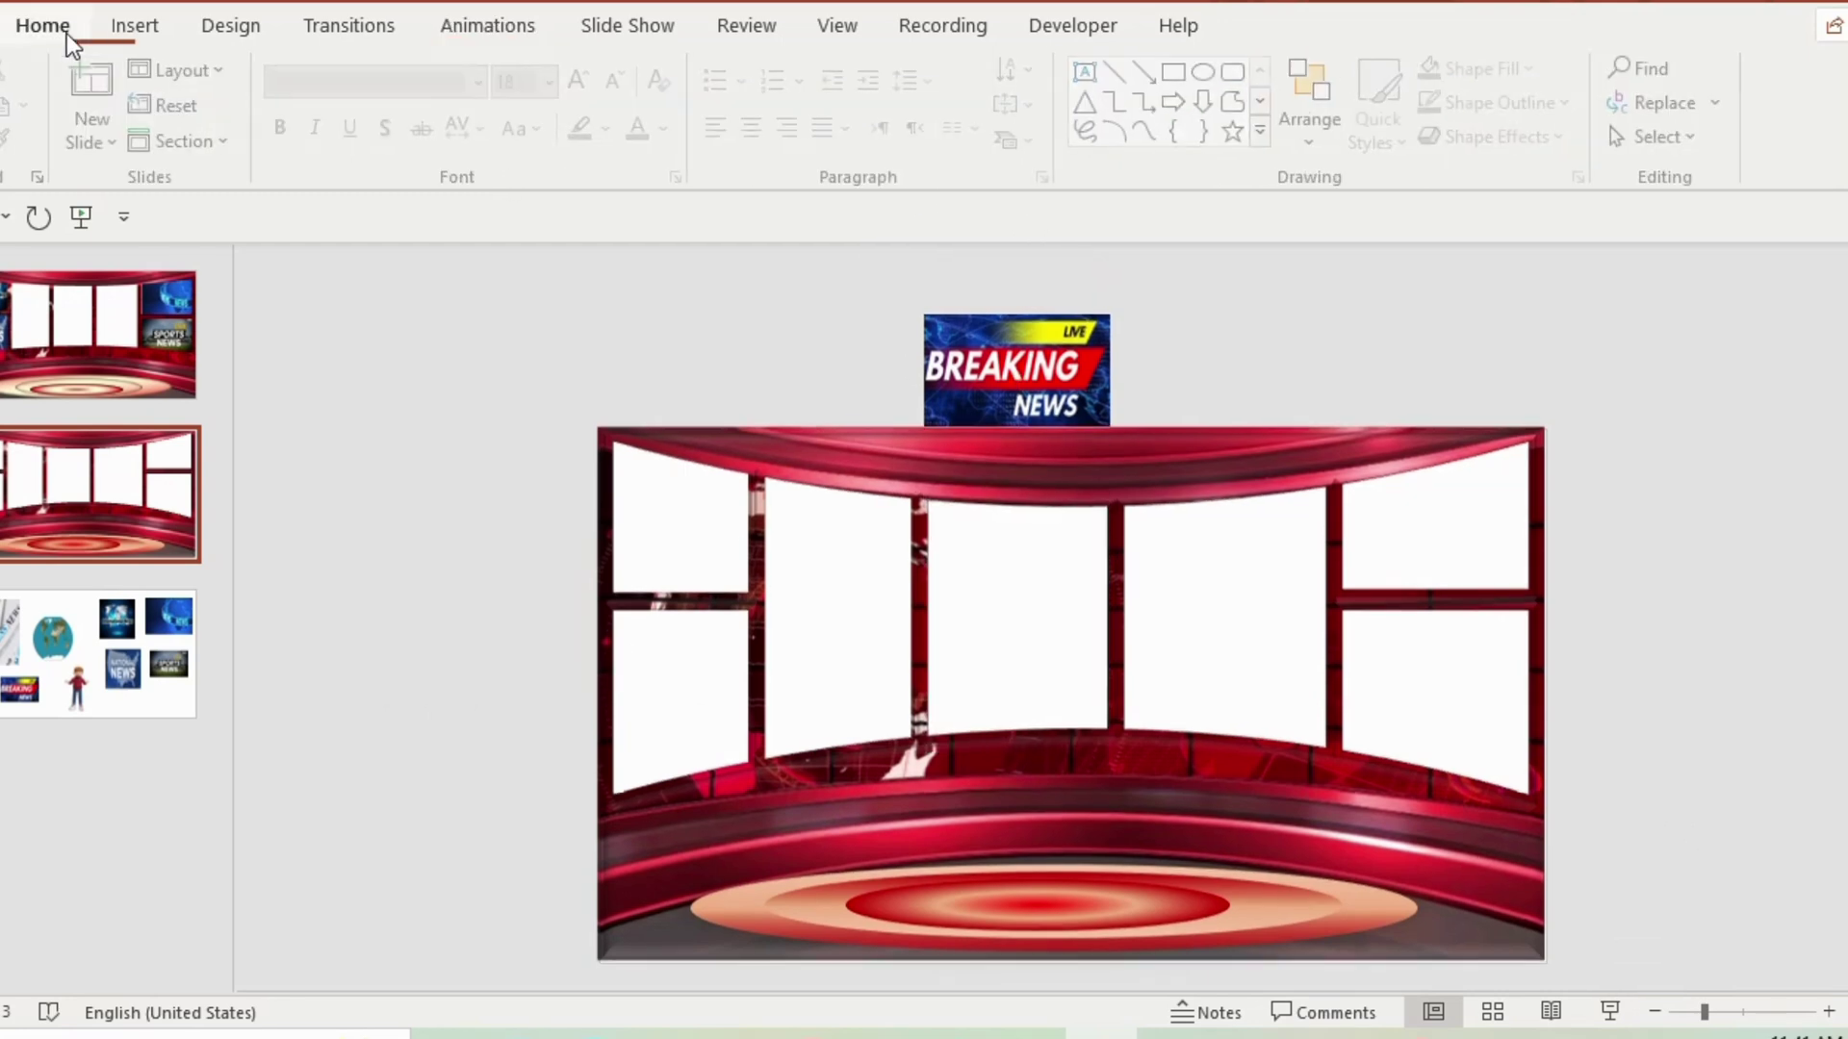
{"action": "left_click", "coordinate": [1180, 72]}
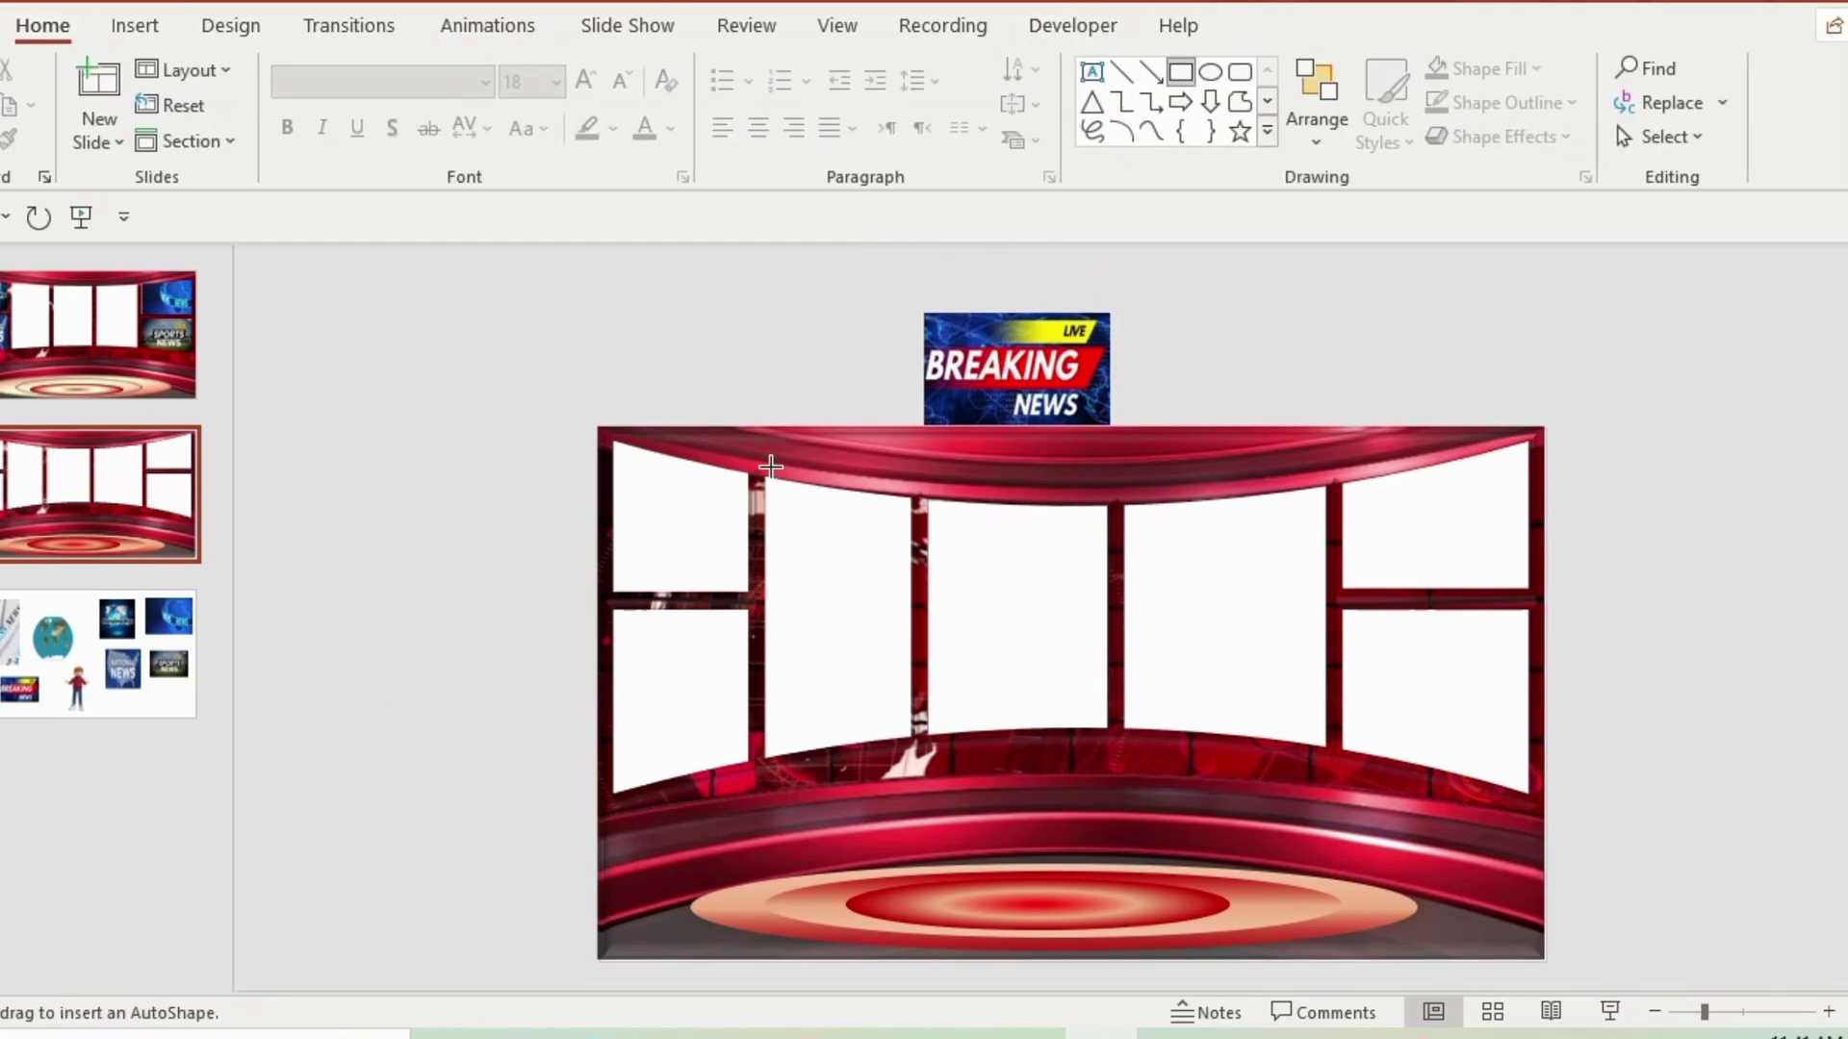
{"action": "left_click_drag", "start_coordinate": [766, 468], "coordinate": [925, 775]}
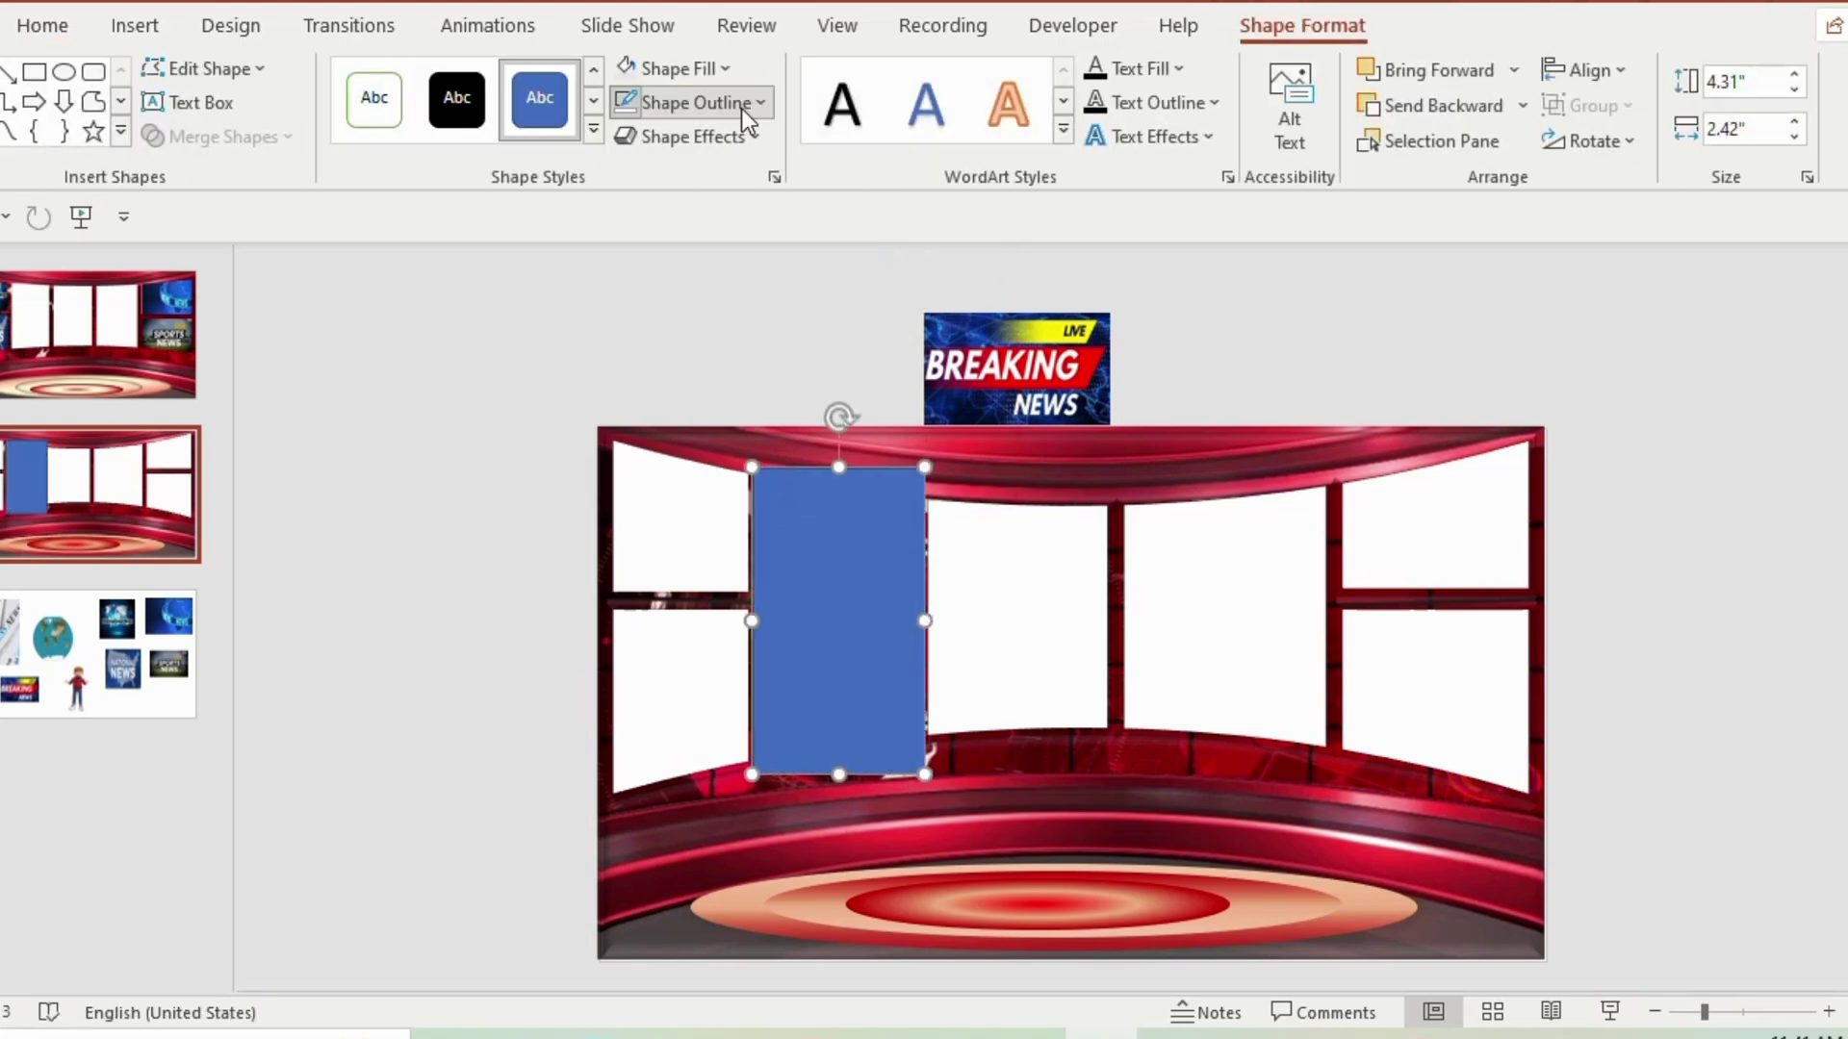
{"action": "left_click", "coordinate": [741, 108]}
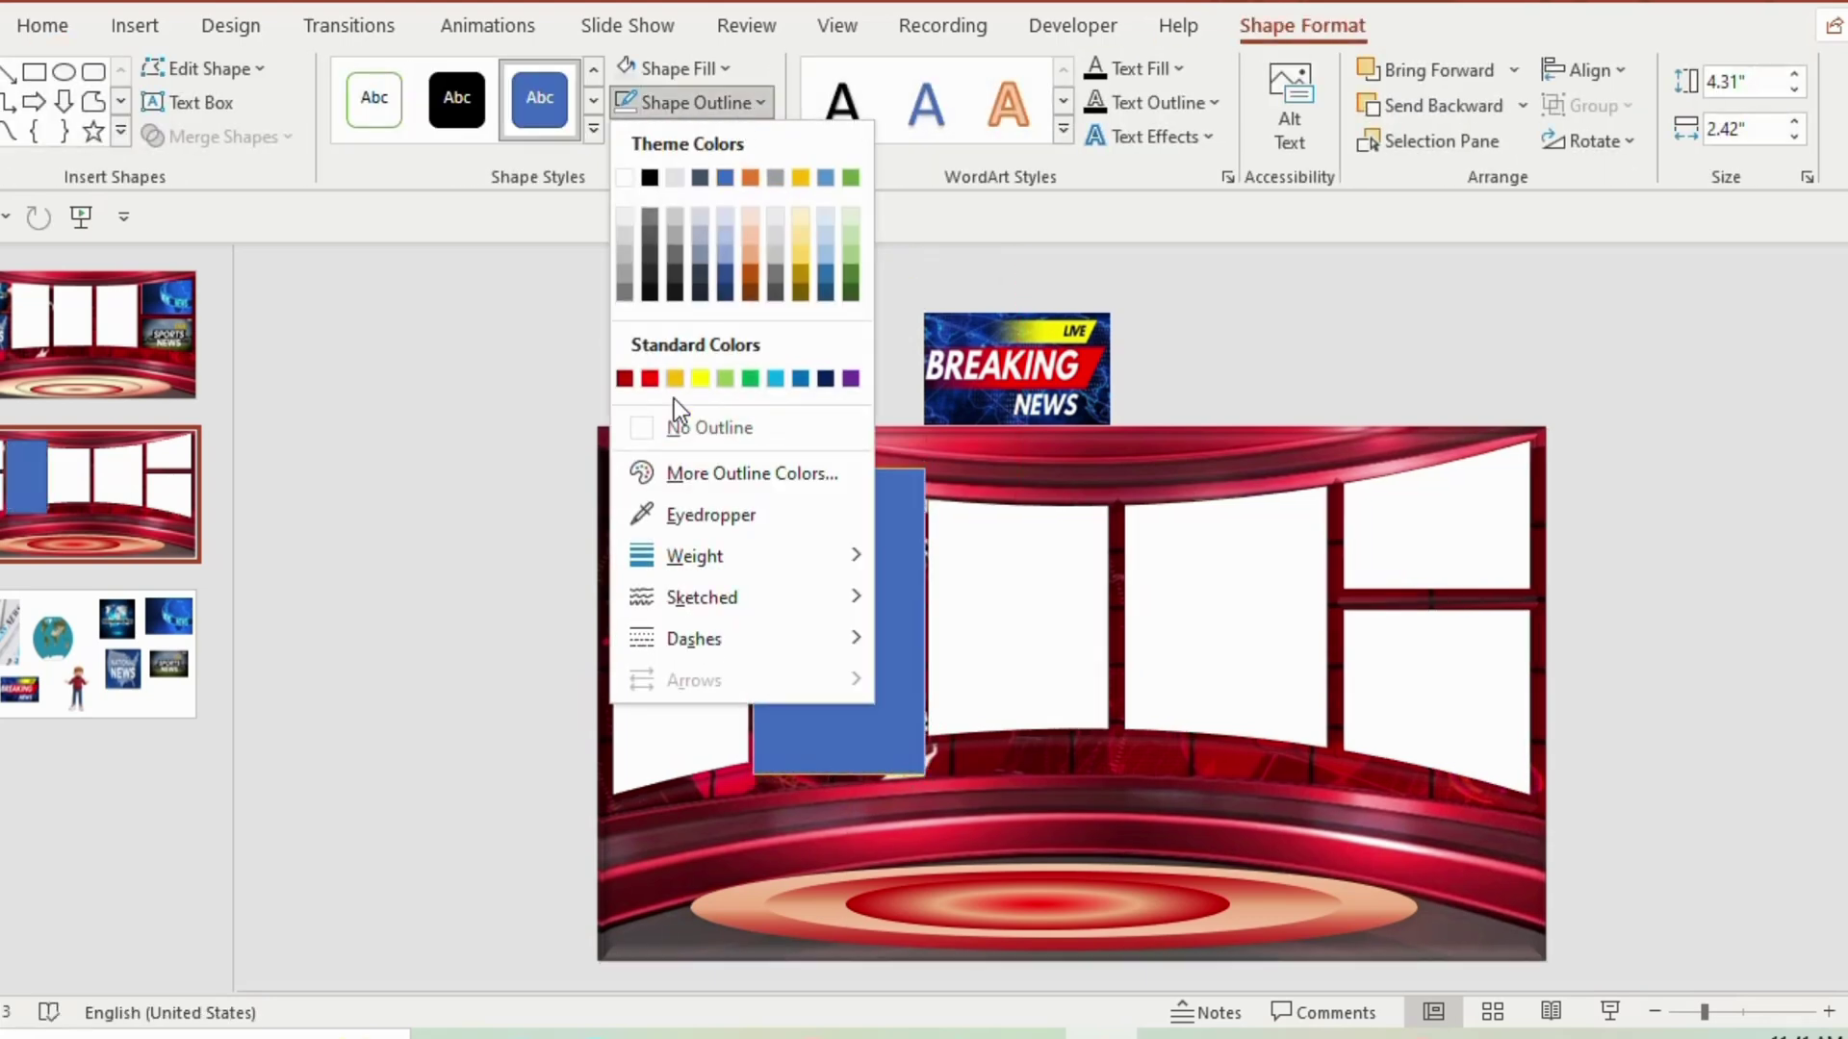
{"action": "left_click", "coordinate": [685, 428]}
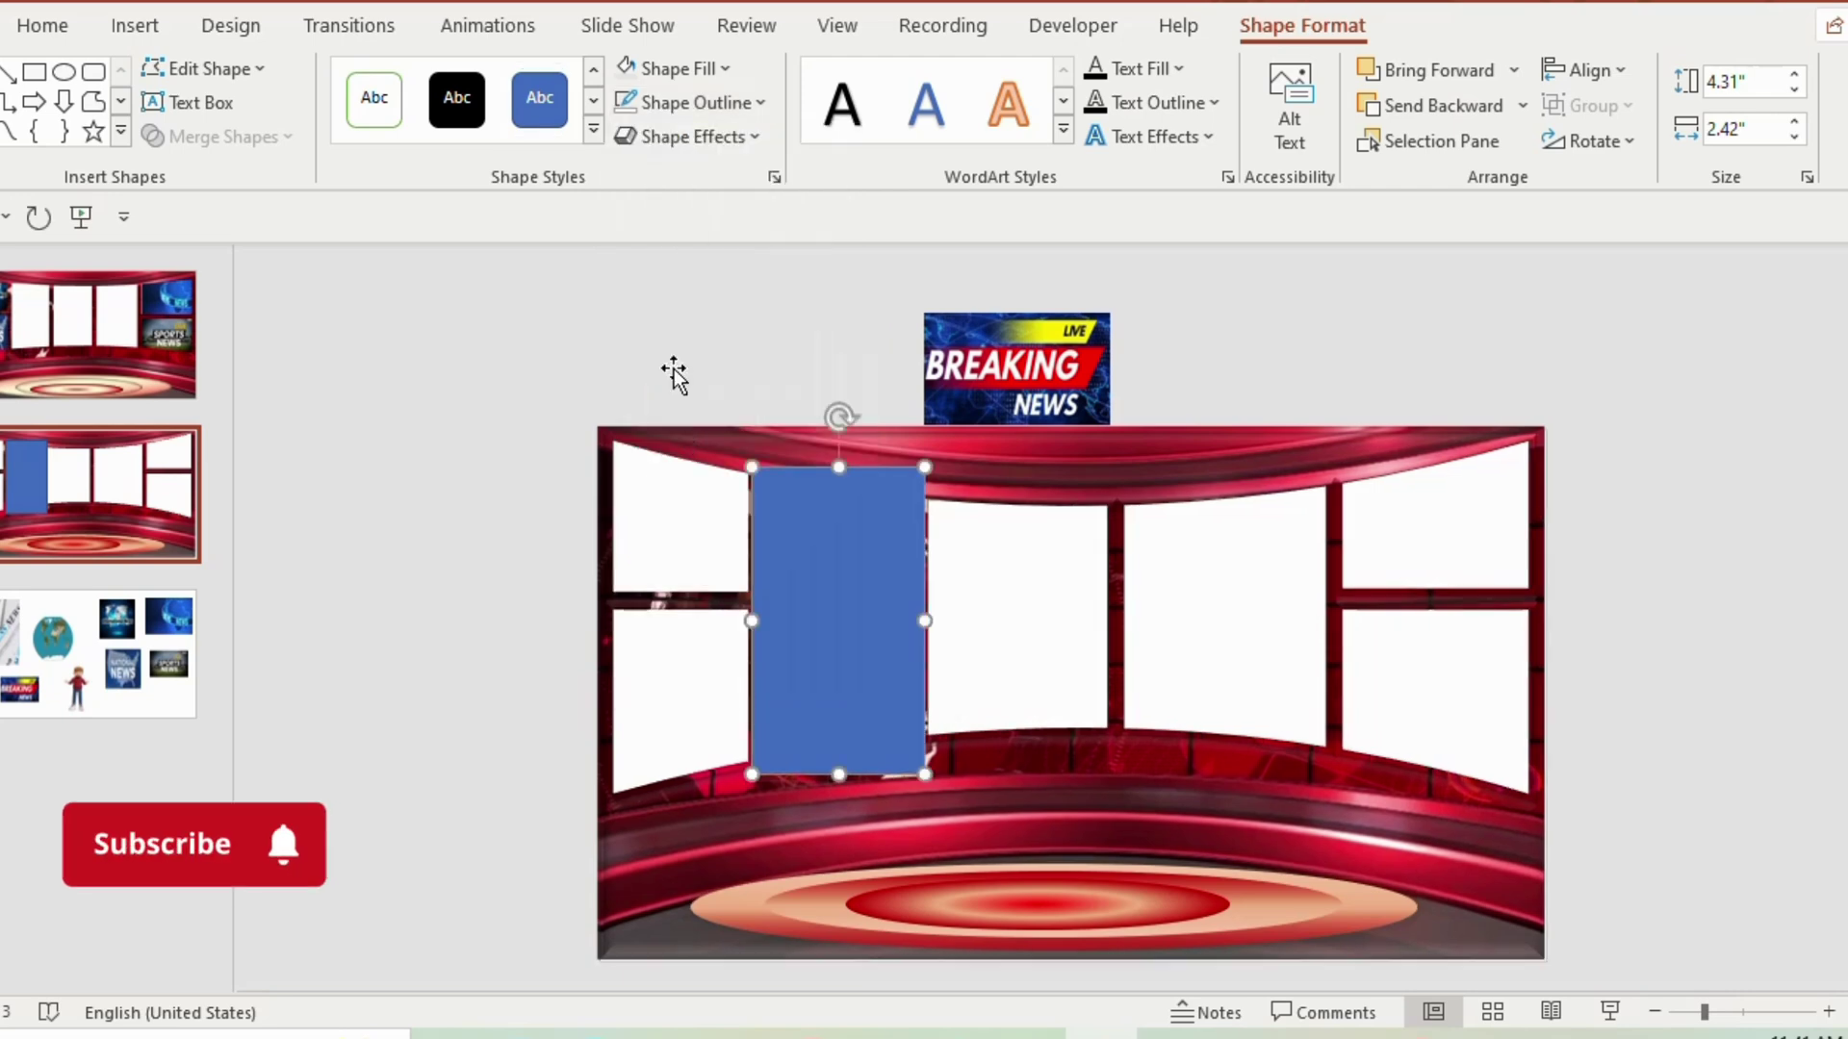
{"action": "left_click", "coordinate": [629, 73]}
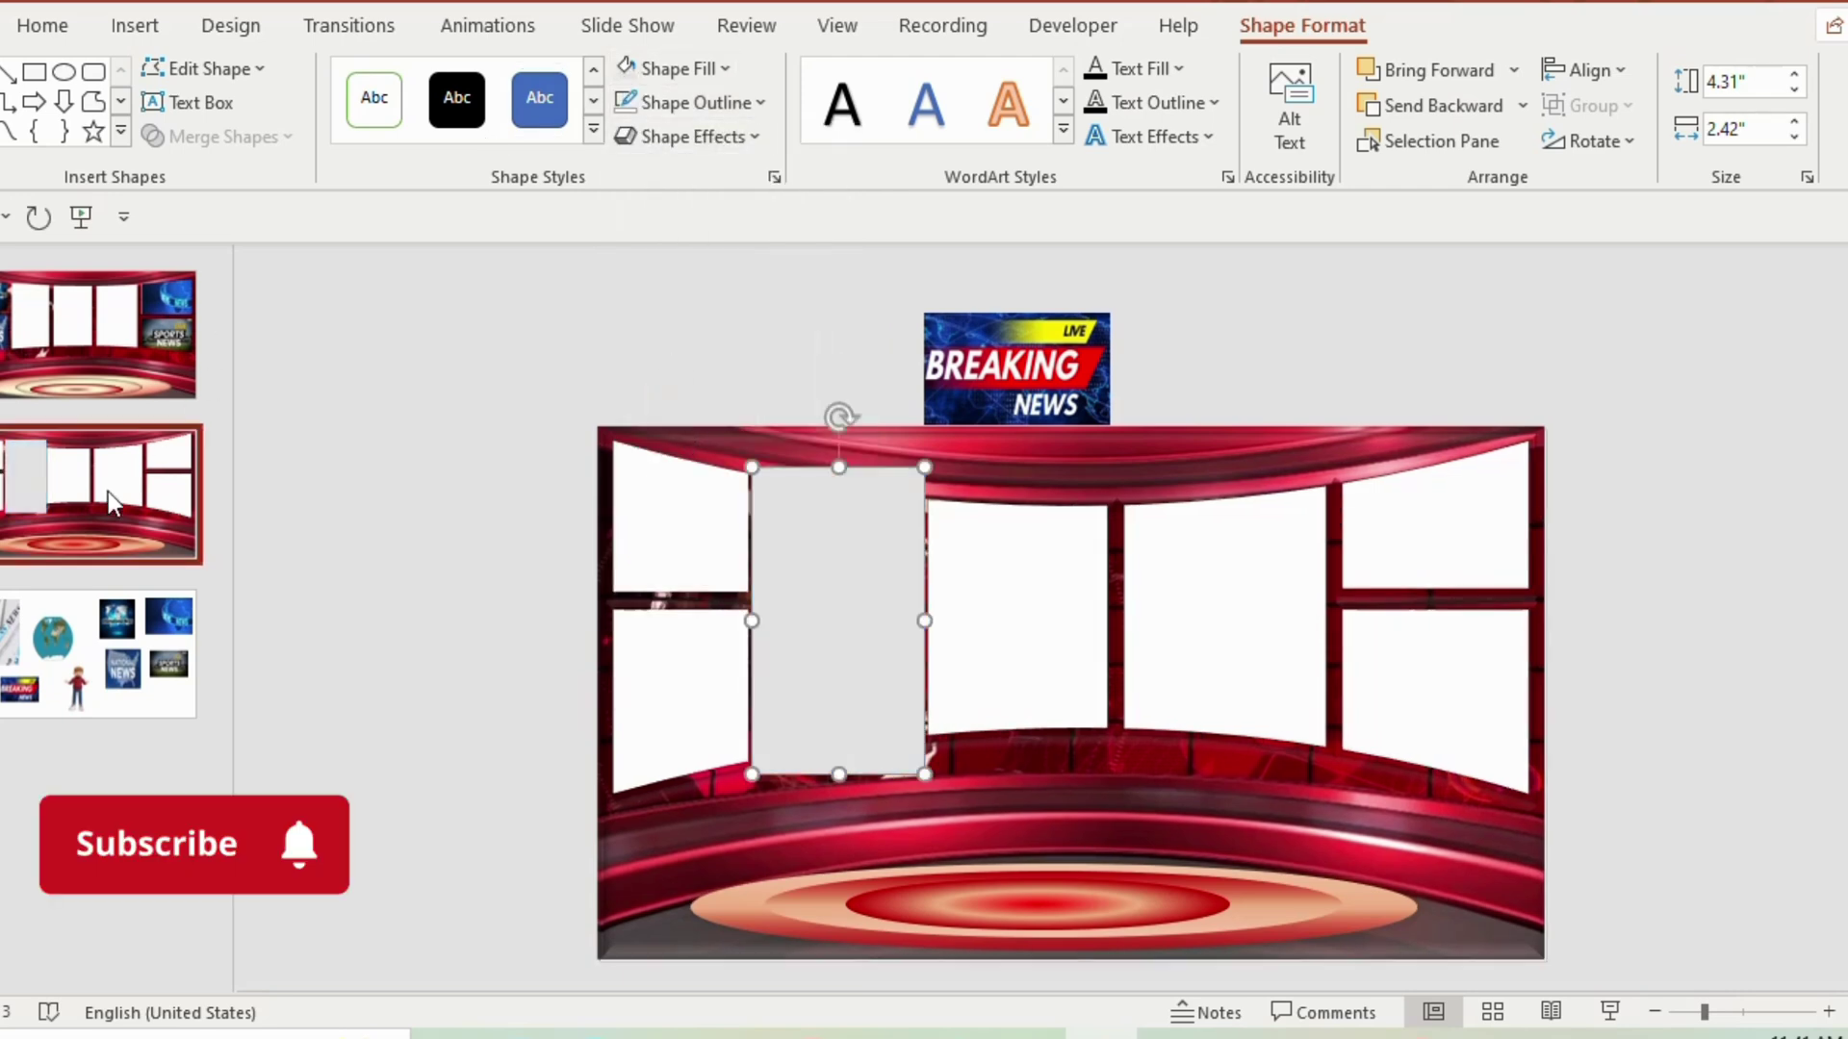
Step: Paste the globe onto the grey rectangle, send it to the back, and park it above the slide
{"action": "key", "text": "ctrl+v"}
{"action": "left_click", "coordinate": [784, 497], "text": "shift"}
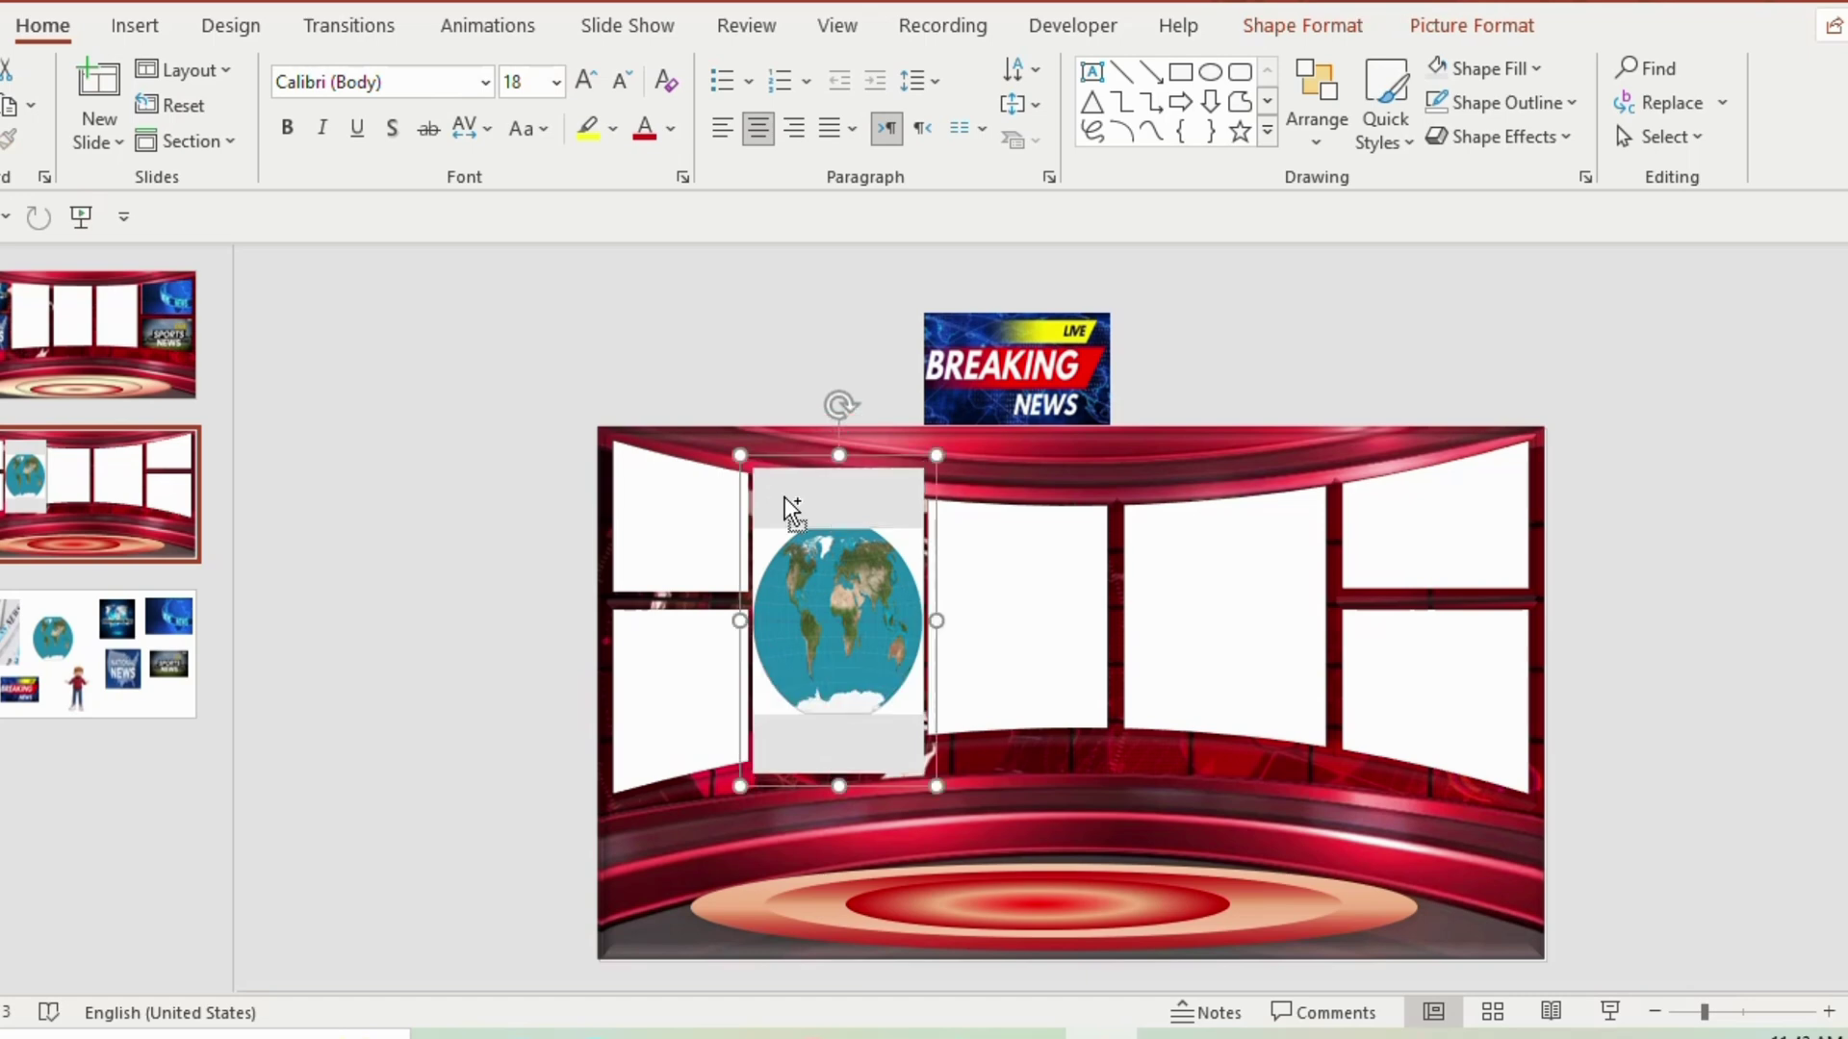
{"action": "mouse_move", "coordinate": [785, 497]}
{"action": "left_mouse_down"}
{"action": "mouse_move", "coordinate": [791, 465]}
{"action": "mouse_move", "coordinate": [791, 495]}
{"action": "left_mouse_up"}
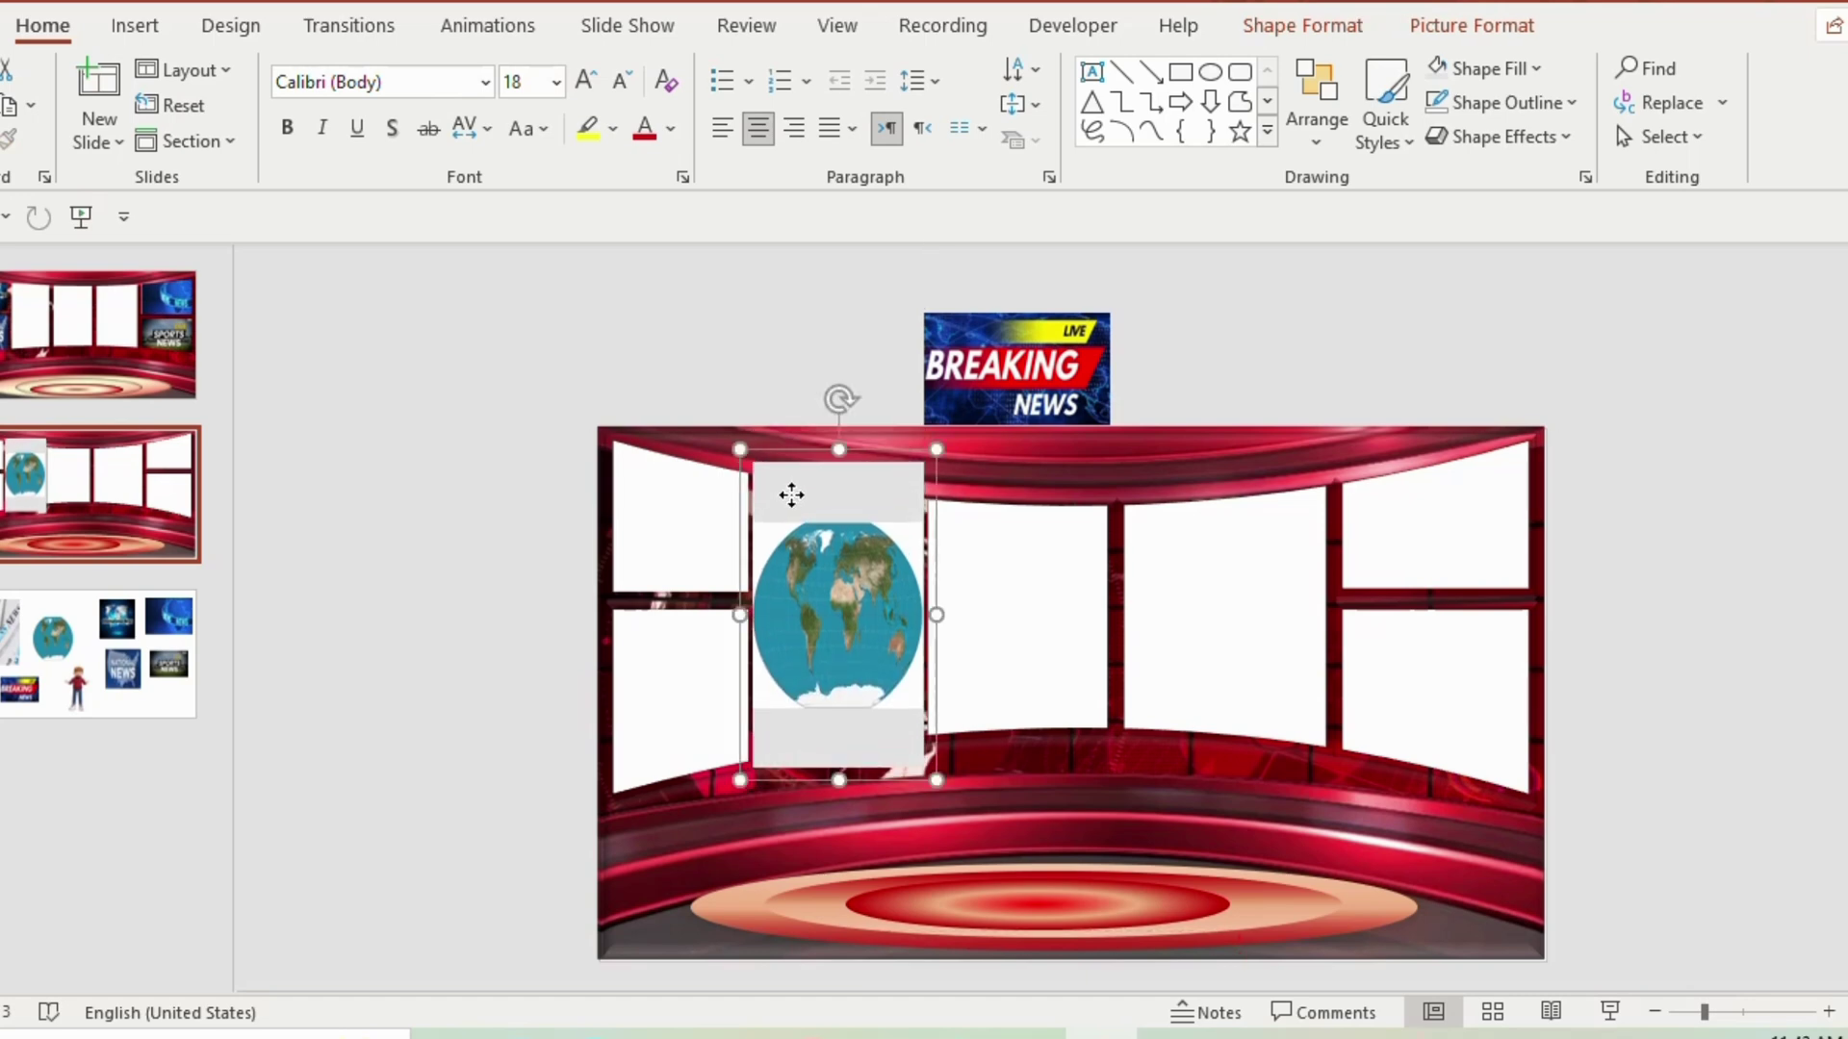
{"action": "right_click", "coordinate": [791, 495]}
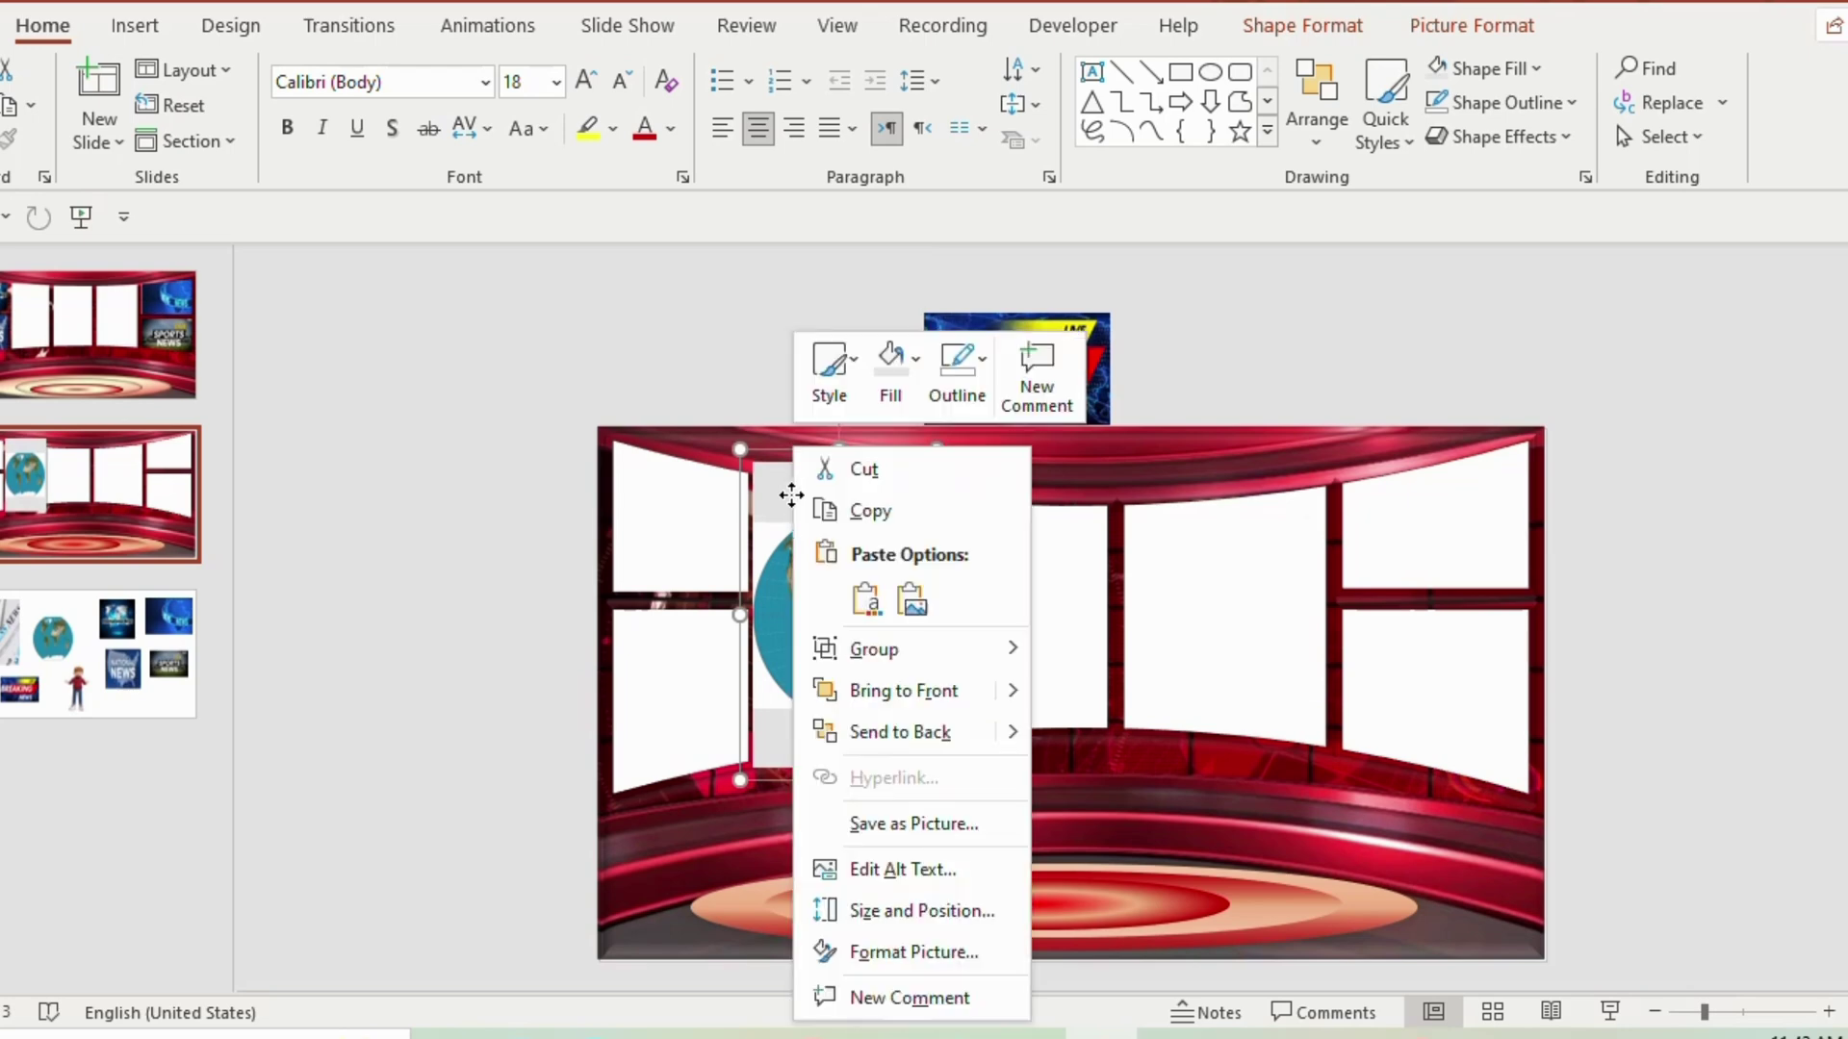
{"action": "left_click", "coordinate": [883, 731]}
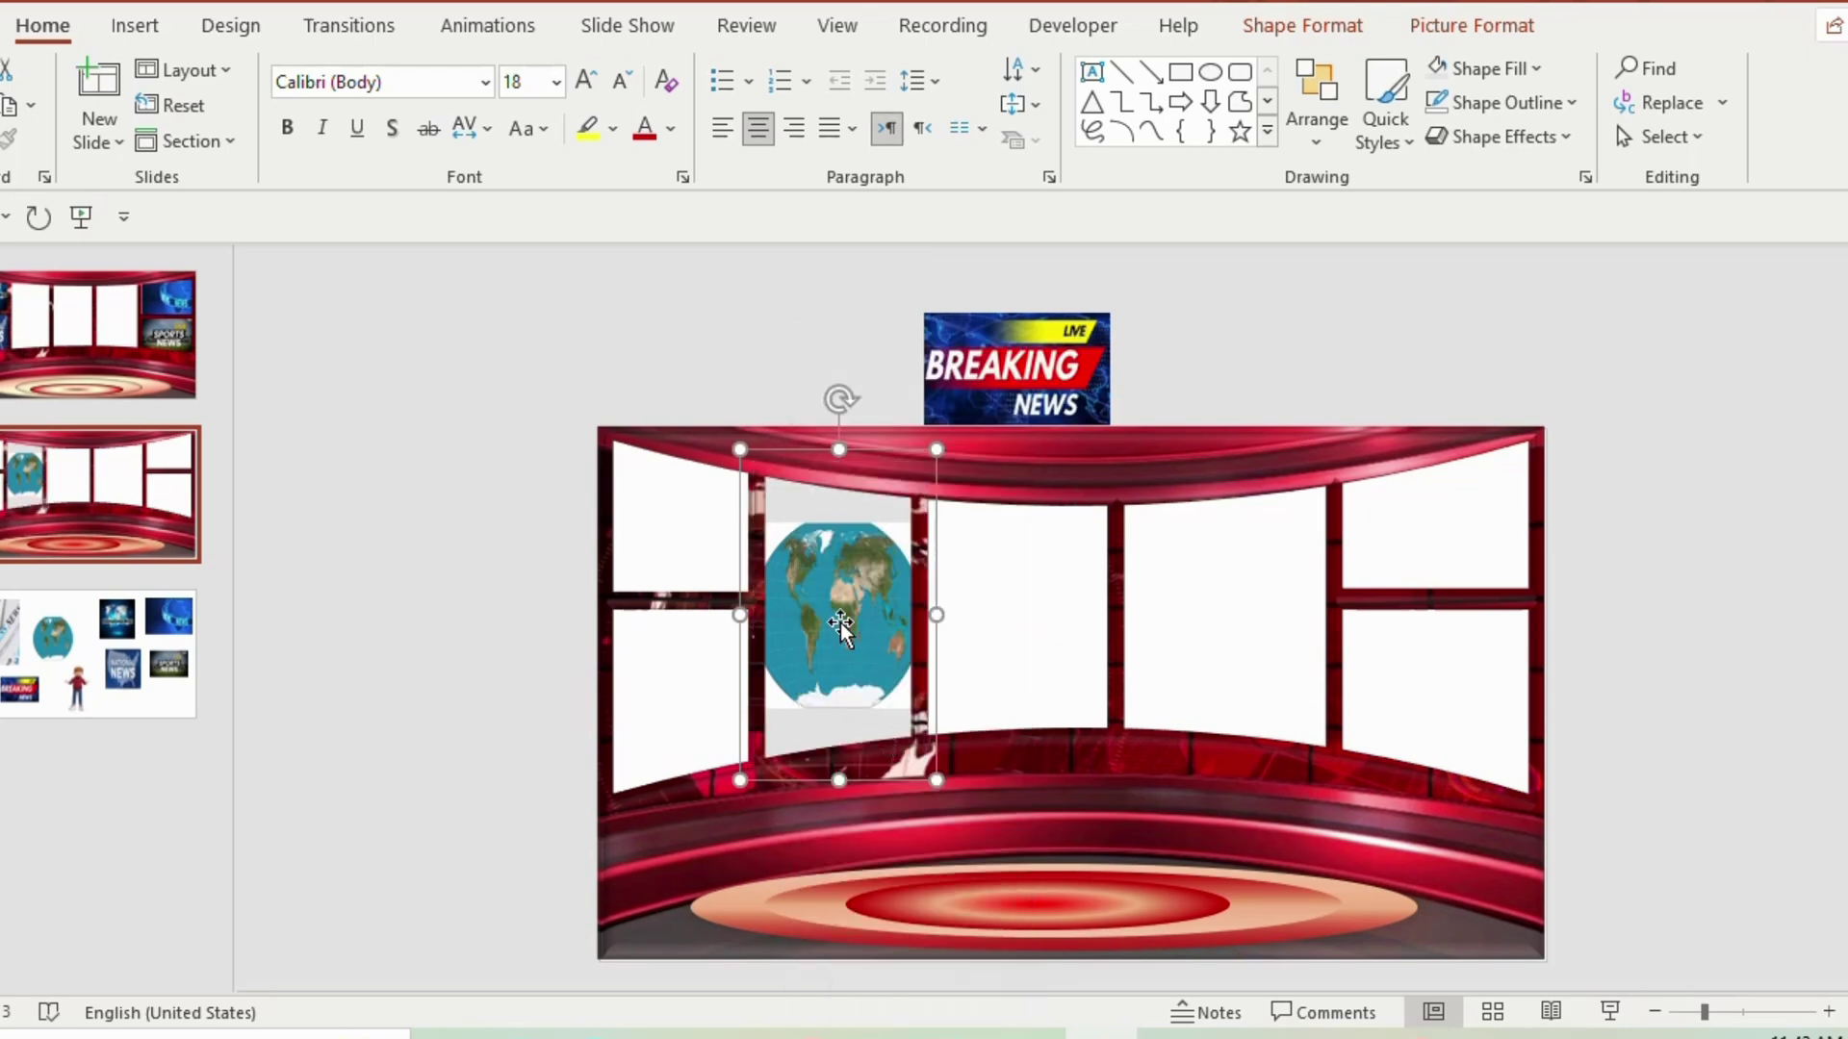
{"action": "left_click_drag", "start_coordinate": [840, 624], "coordinate": [840, 338]}
Step: Give the globe a Lines motion path whose end drops into the second window
{"action": "left_click", "coordinate": [481, 23]}
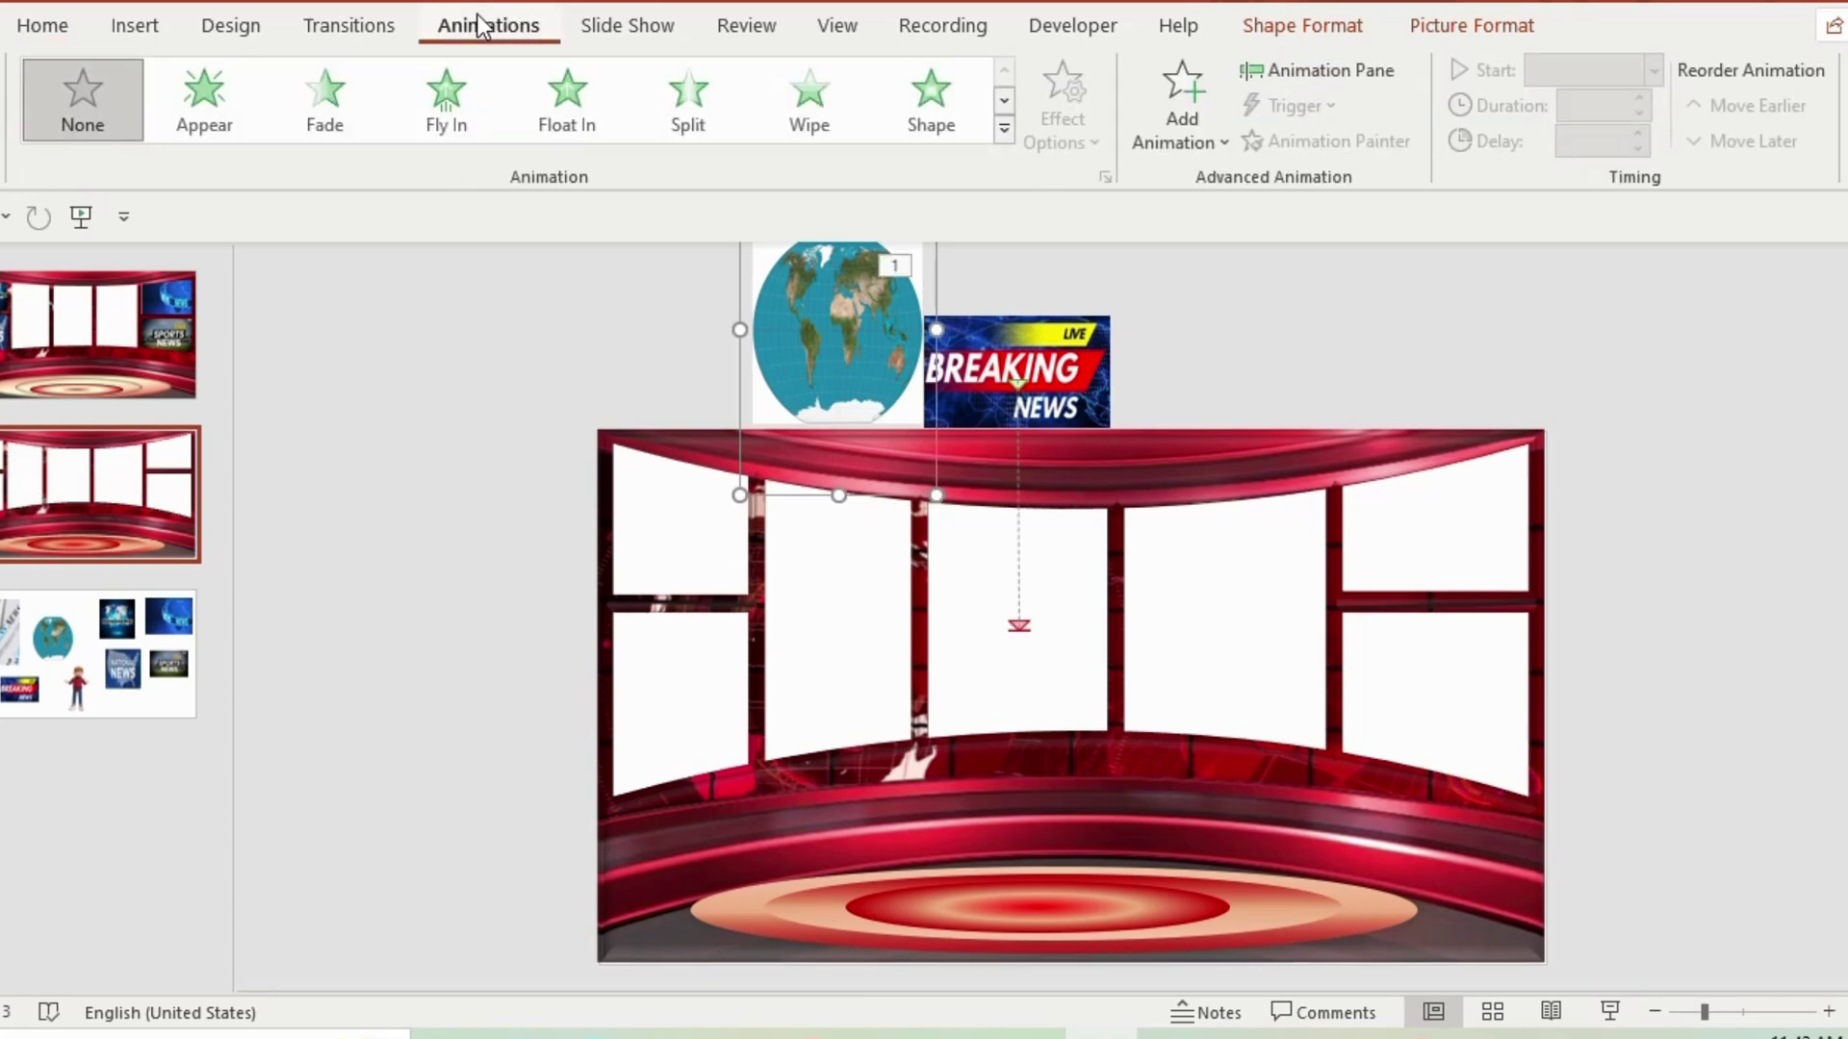
{"action": "left_click", "coordinate": [1001, 131]}
{"action": "scroll", "coordinate": [847, 433], "scroll_direction": "down", "scroll_amount": 3}
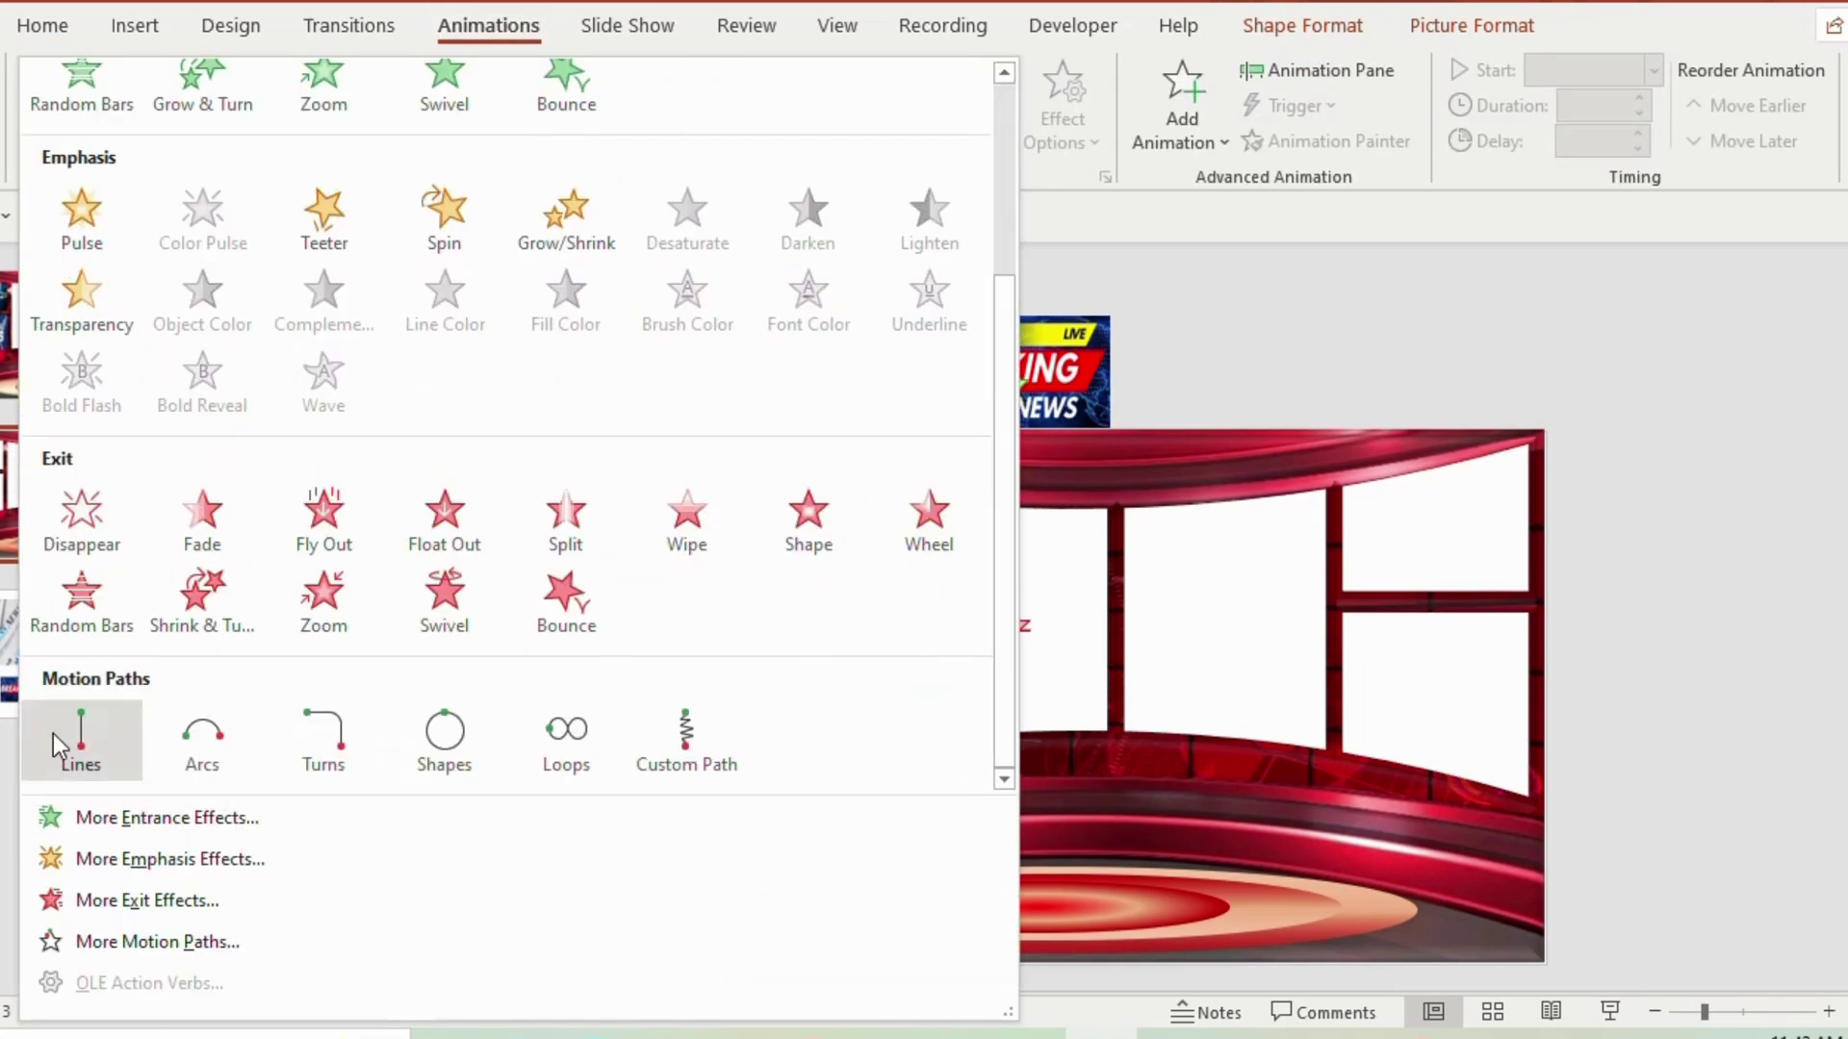
{"action": "left_click", "coordinate": [94, 752]}
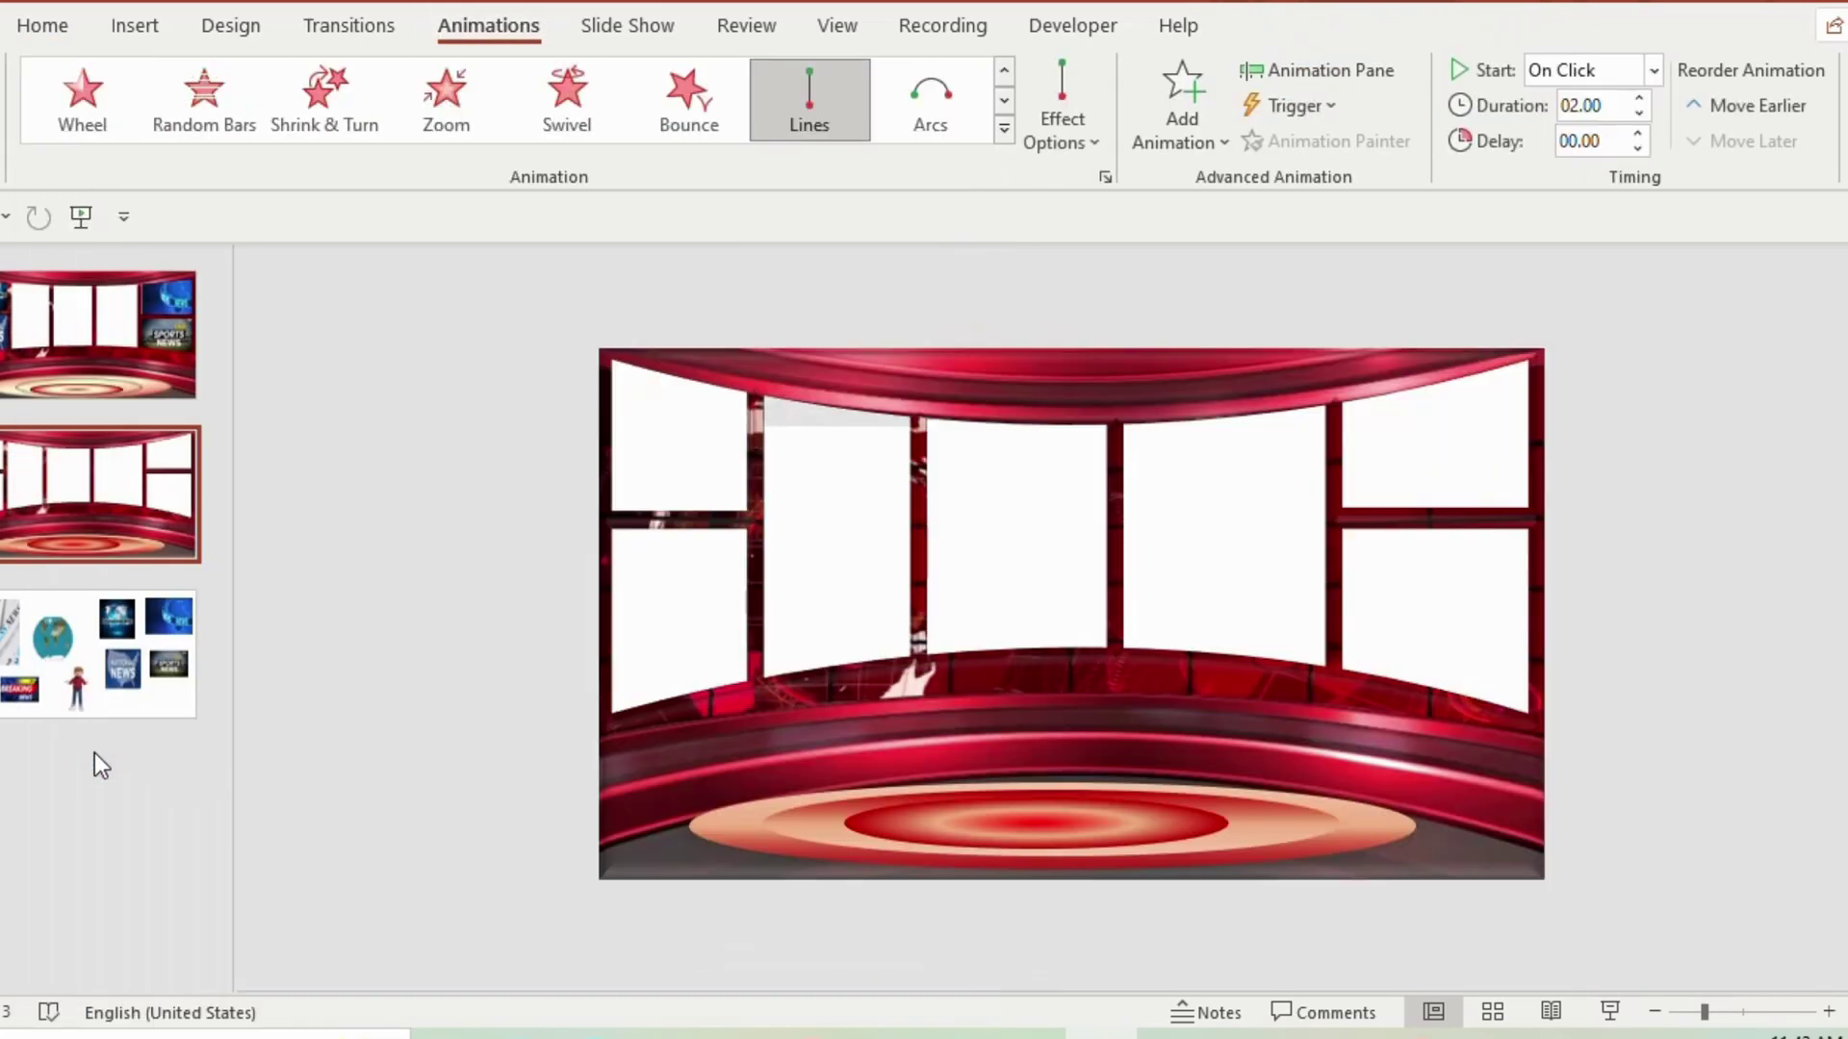
{"action": "scroll", "coordinate": [810, 620], "scroll_direction": "up", "scroll_amount": 1}
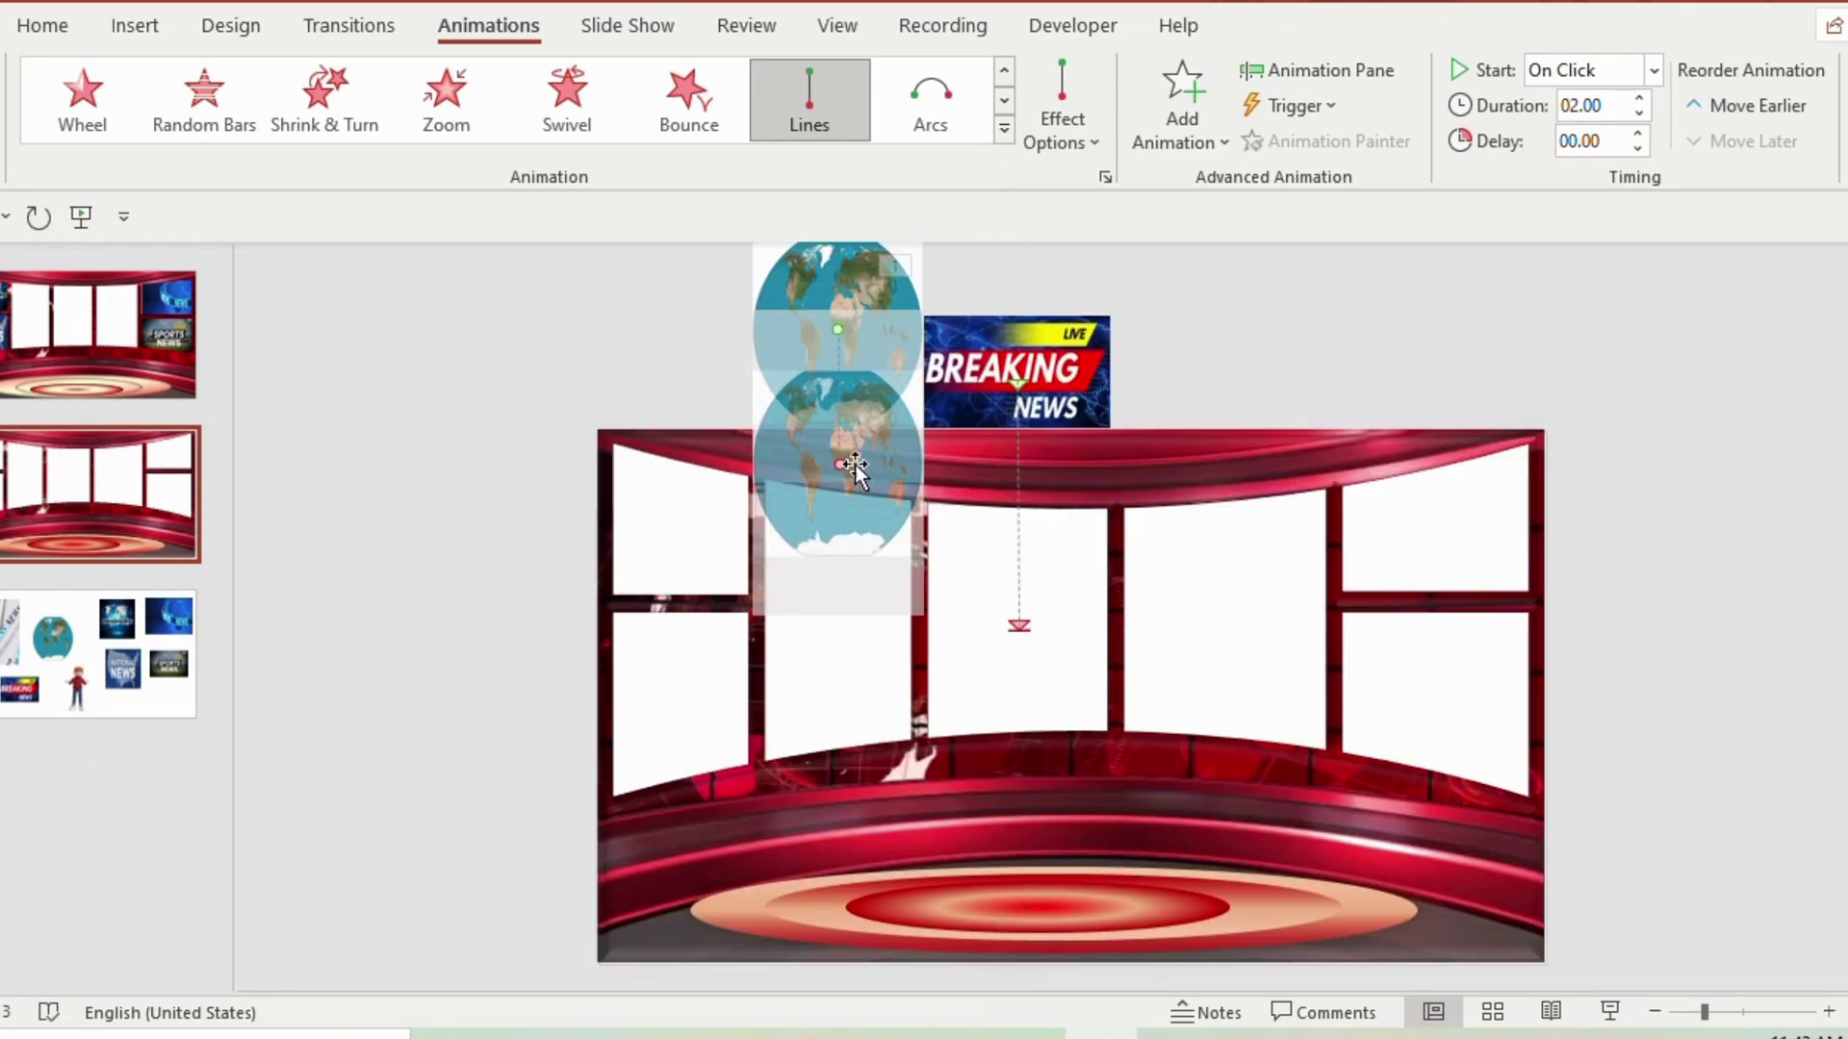
{"action": "left_click_drag", "start_coordinate": [840, 462], "coordinate": [842, 632]}
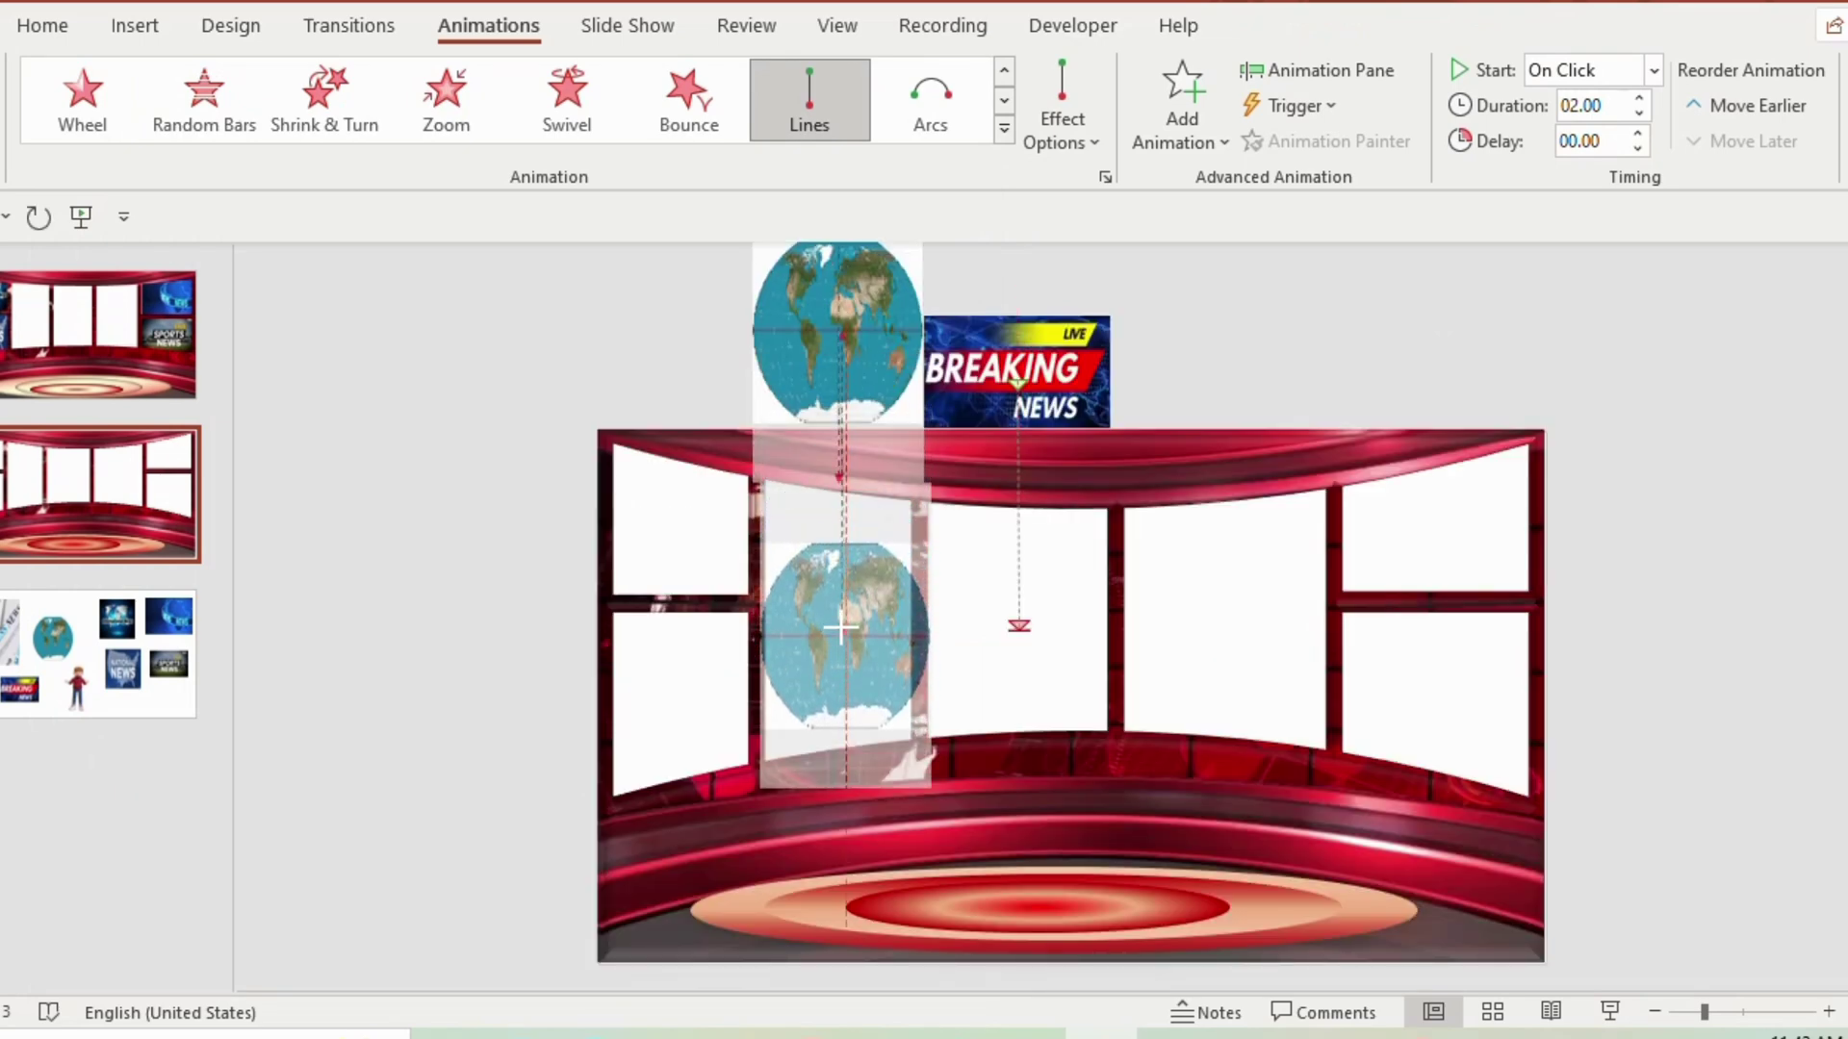
{"action": "left_click", "coordinate": [1194, 781]}
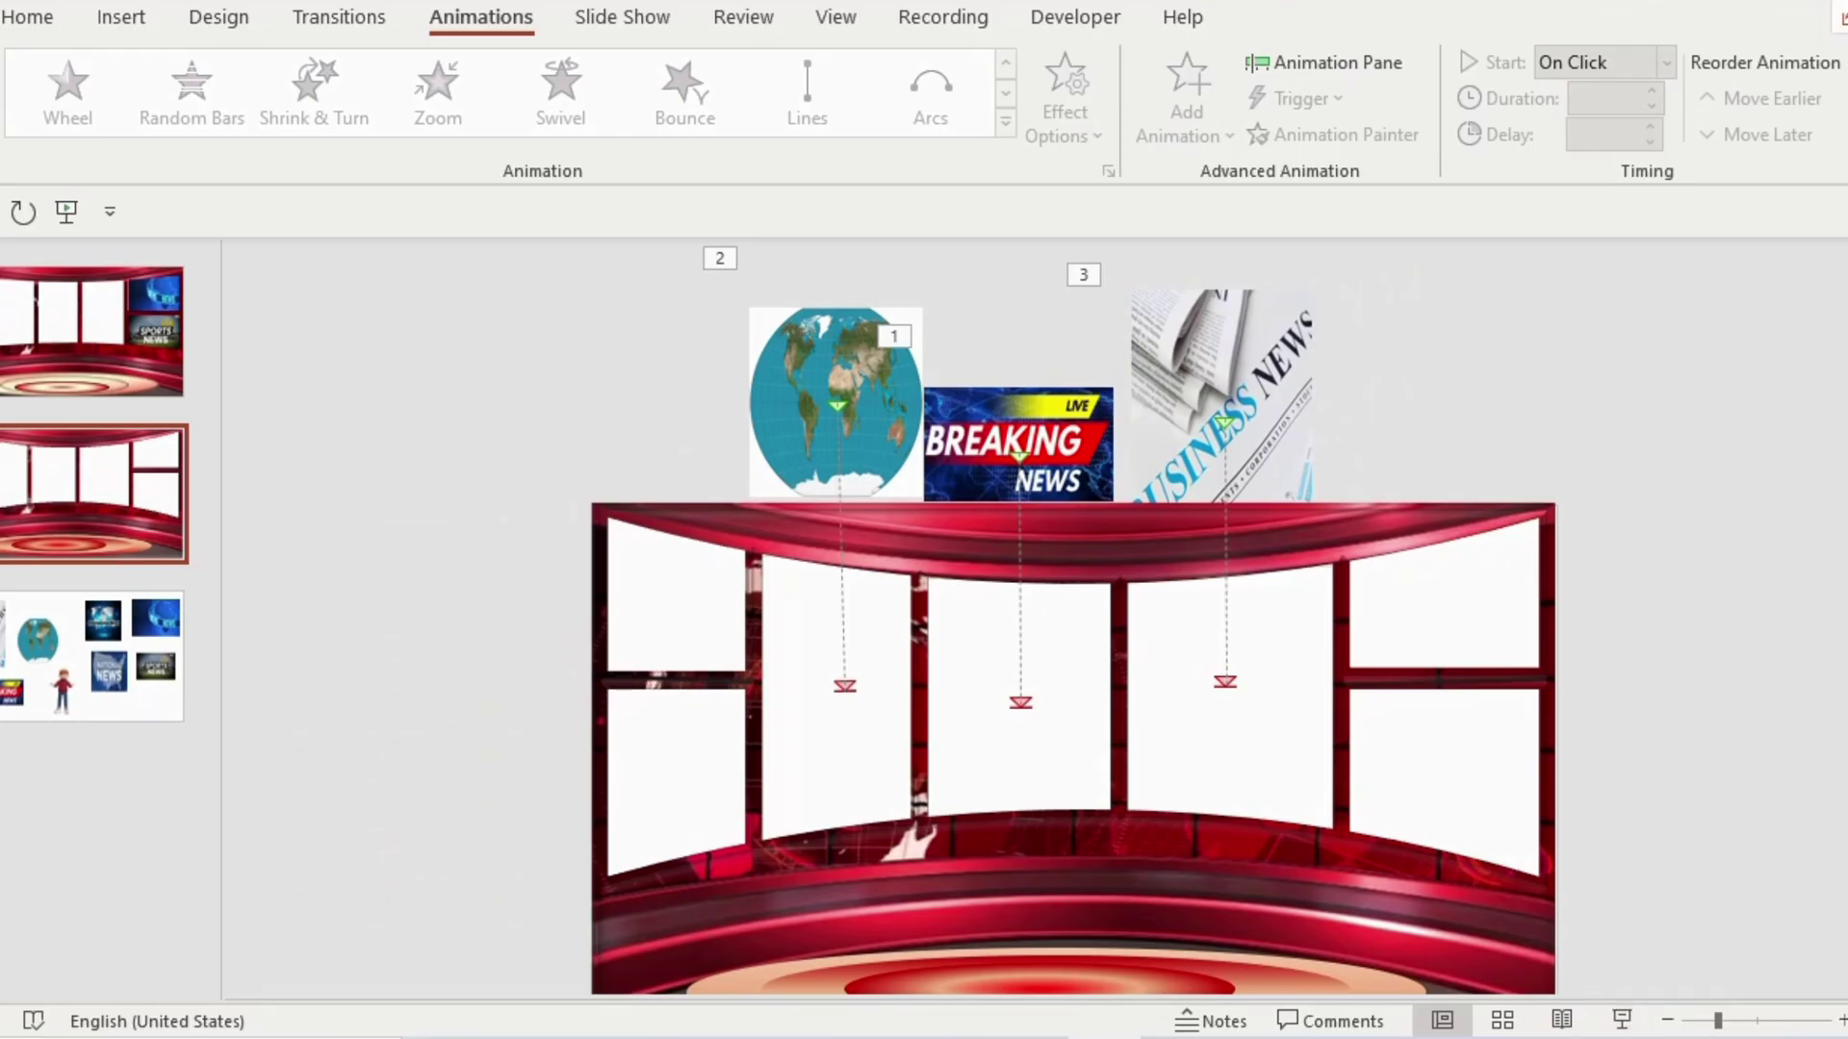
Step: Fit the National News picture into the top-left window and send it to the back
{"action": "scroll", "coordinate": [1073, 616], "scroll_direction": "down", "scroll_amount": 5}
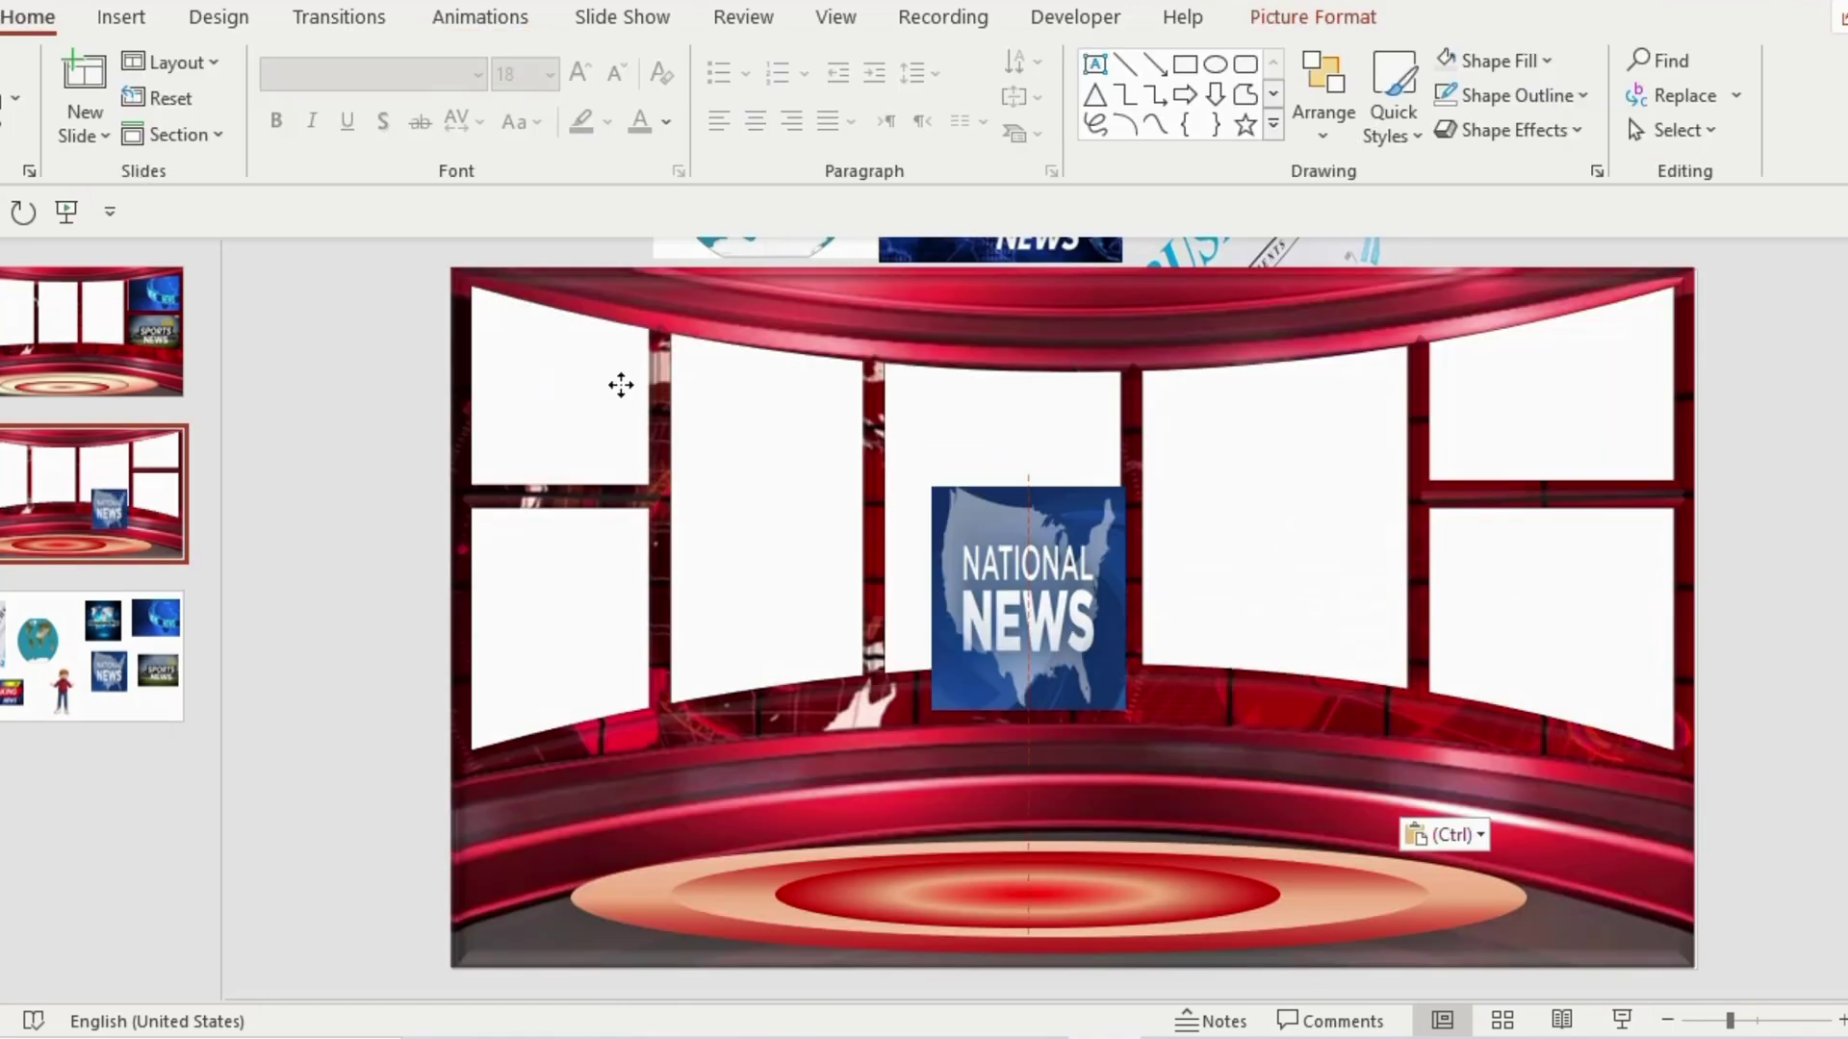
{"action": "left_click_drag", "start_coordinate": [1006, 569], "coordinate": [539, 353]}
{"action": "left_click_drag", "start_coordinate": [560, 271], "coordinate": [556, 281]}
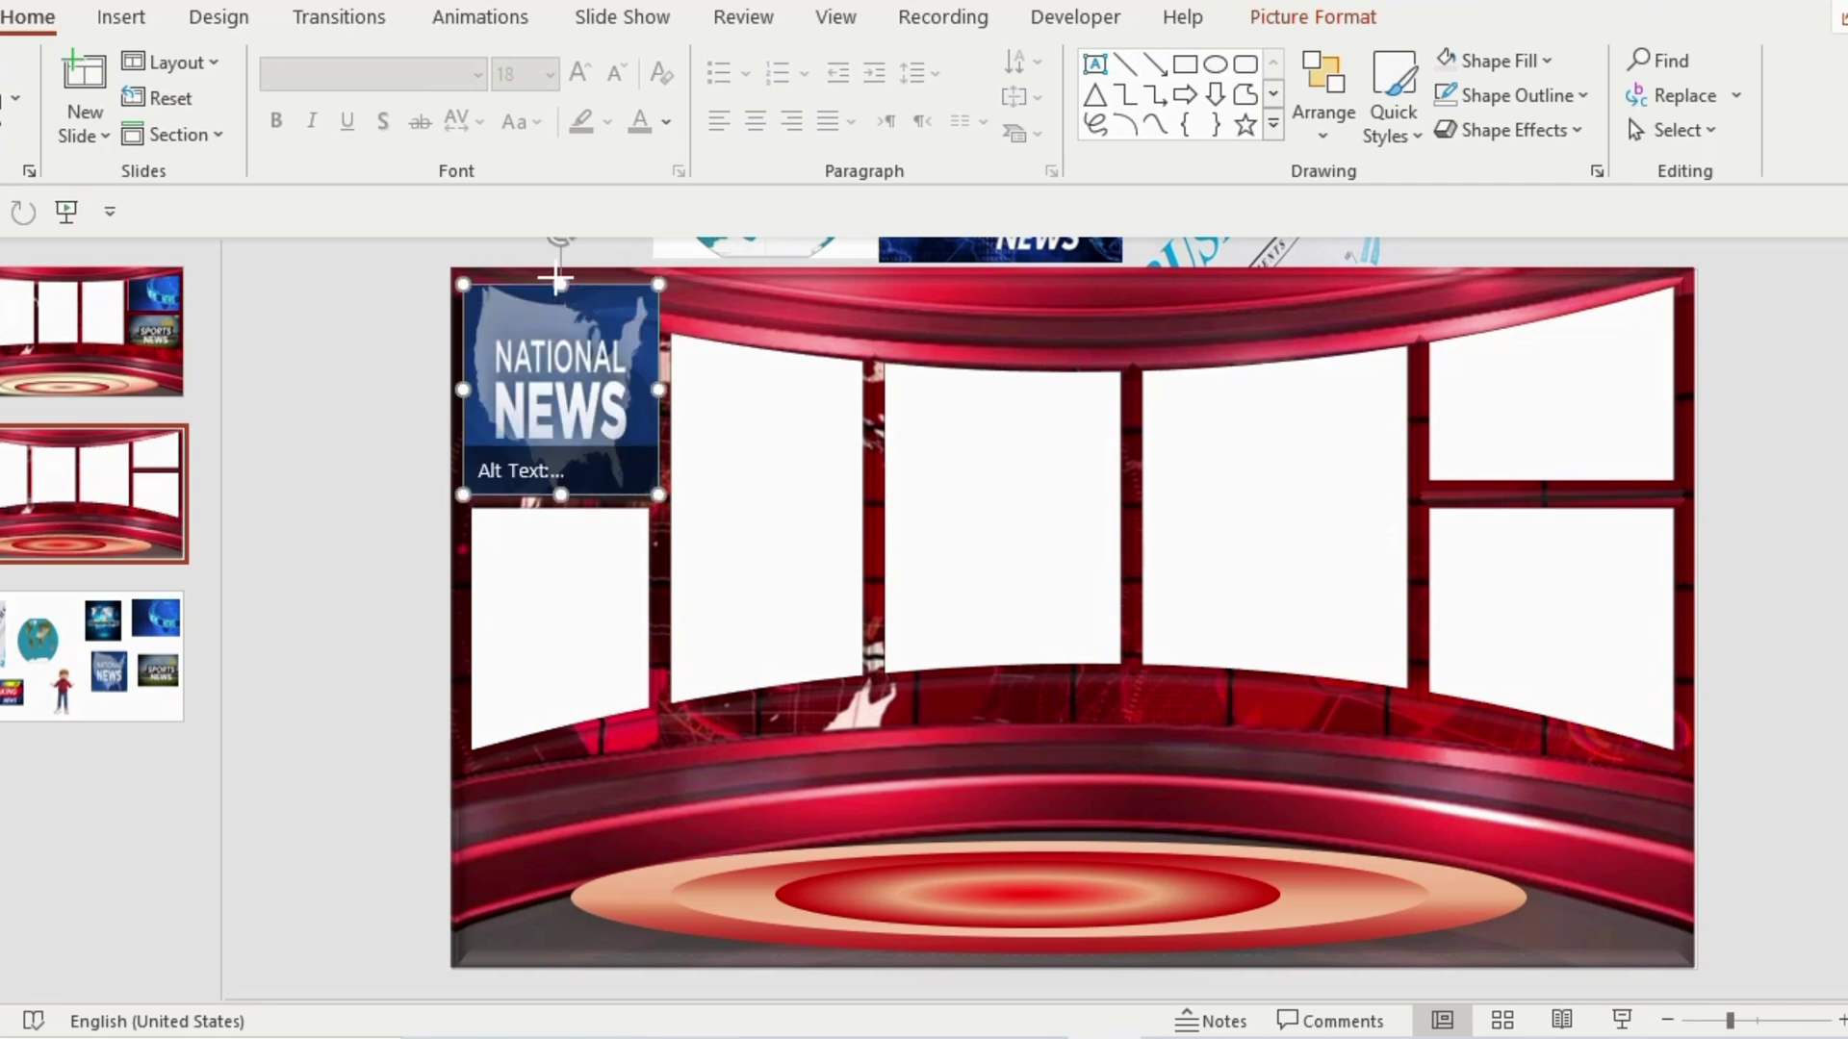
{"action": "left_click_drag", "start_coordinate": [533, 393], "coordinate": [536, 393]}
{"action": "right_click", "coordinate": [535, 393]}
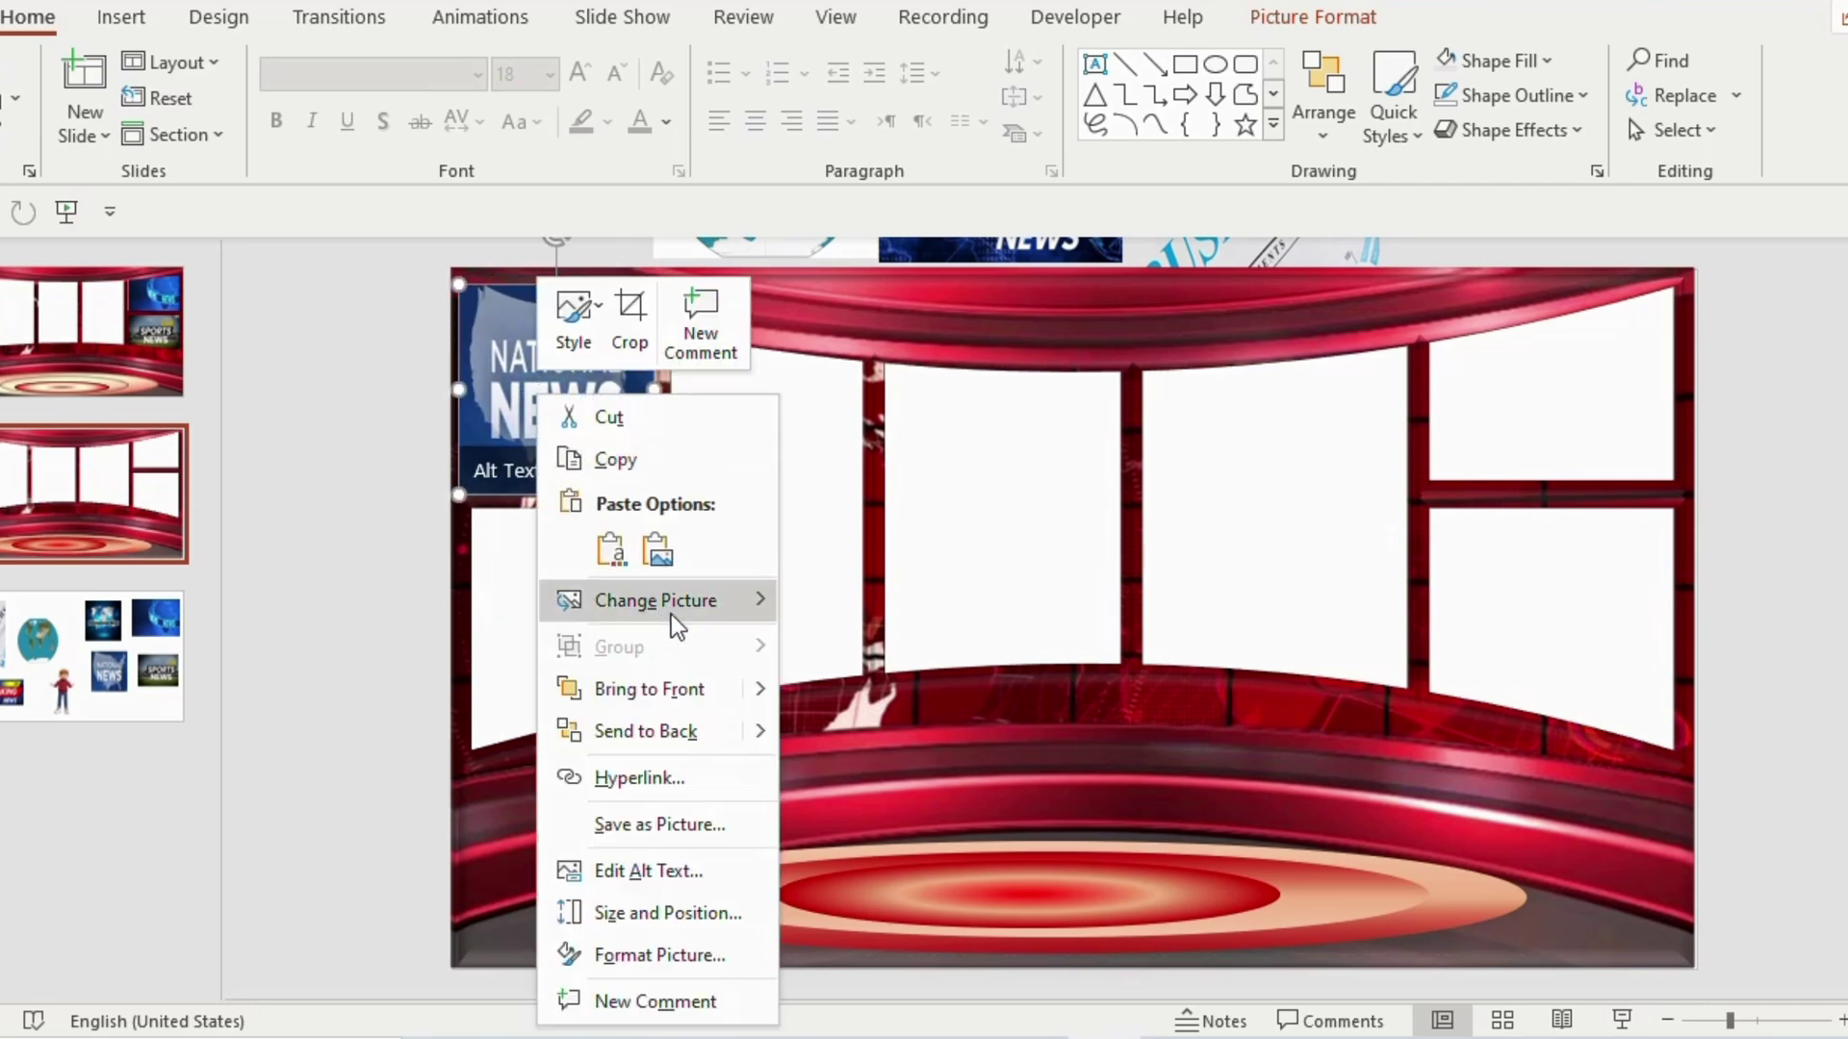
{"action": "left_click", "coordinate": [651, 726]}
Step: Apply a Fly In entrance to National News and open its Effect Options
{"action": "left_click", "coordinate": [472, 15]}
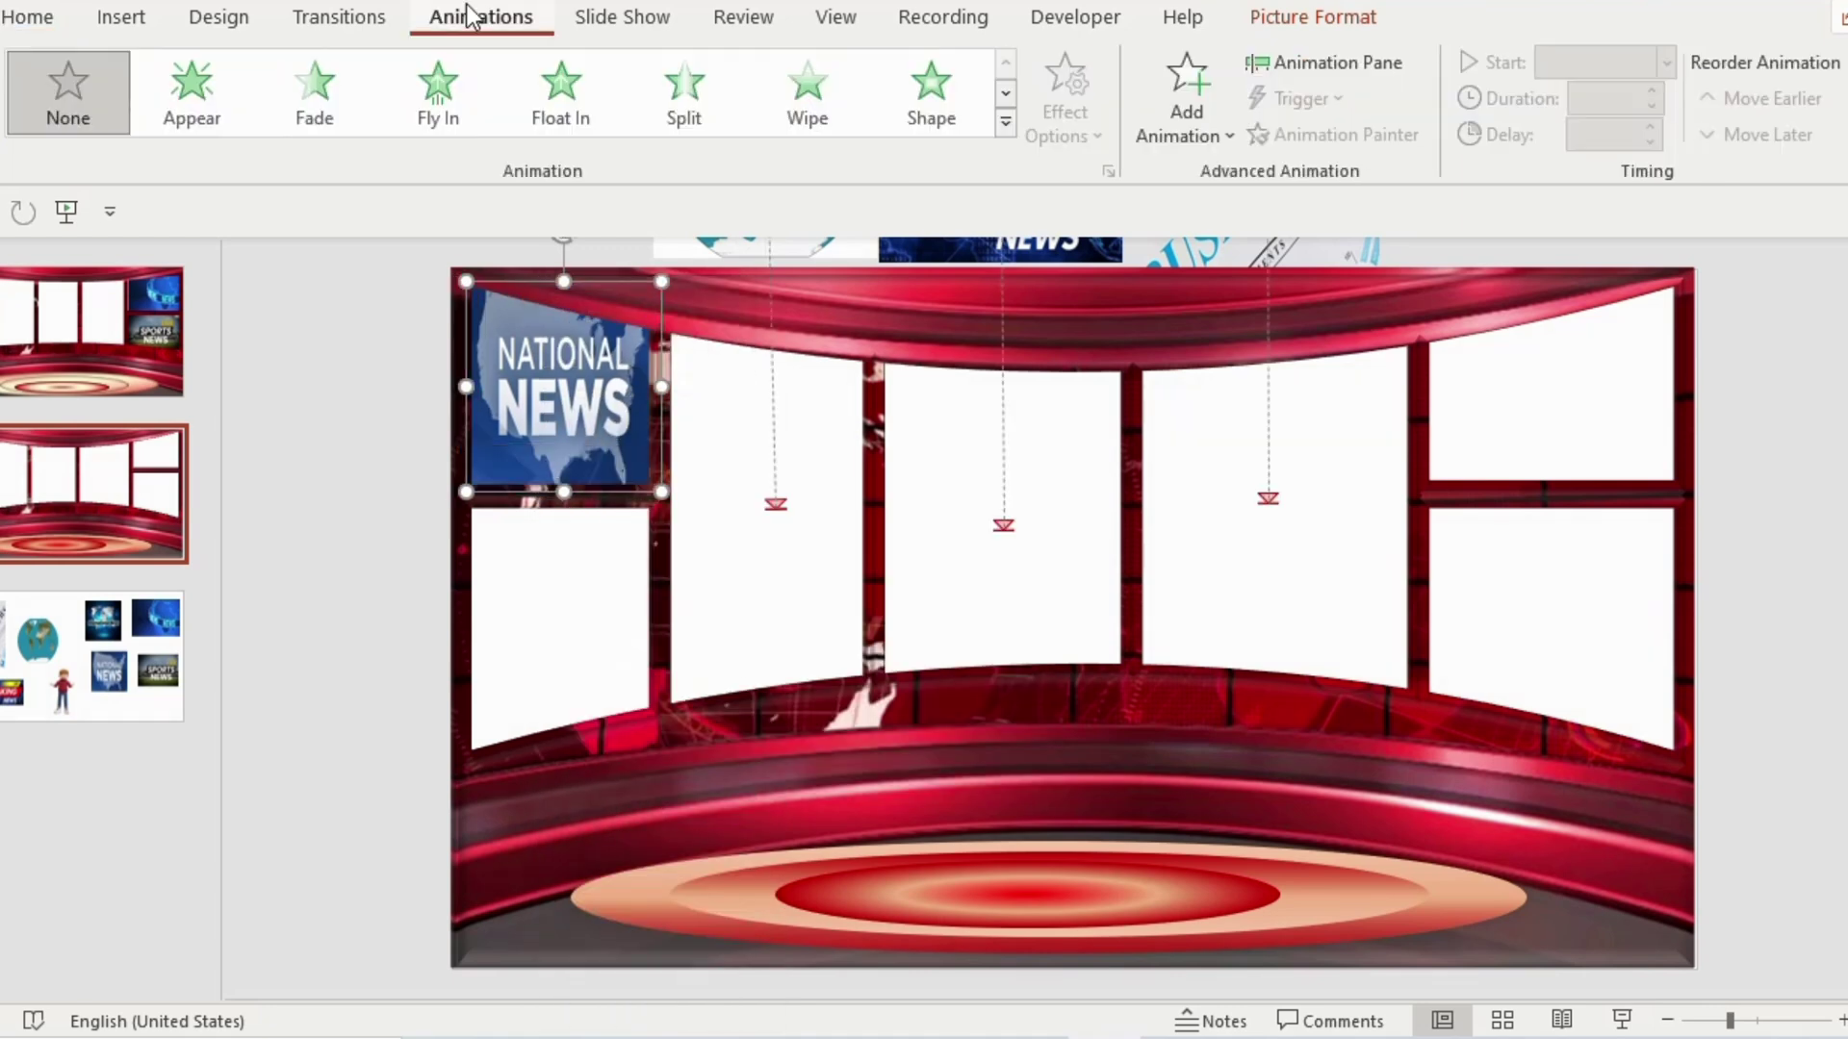
{"action": "left_click", "coordinate": [441, 118]}
{"action": "left_click", "coordinate": [1076, 133]}
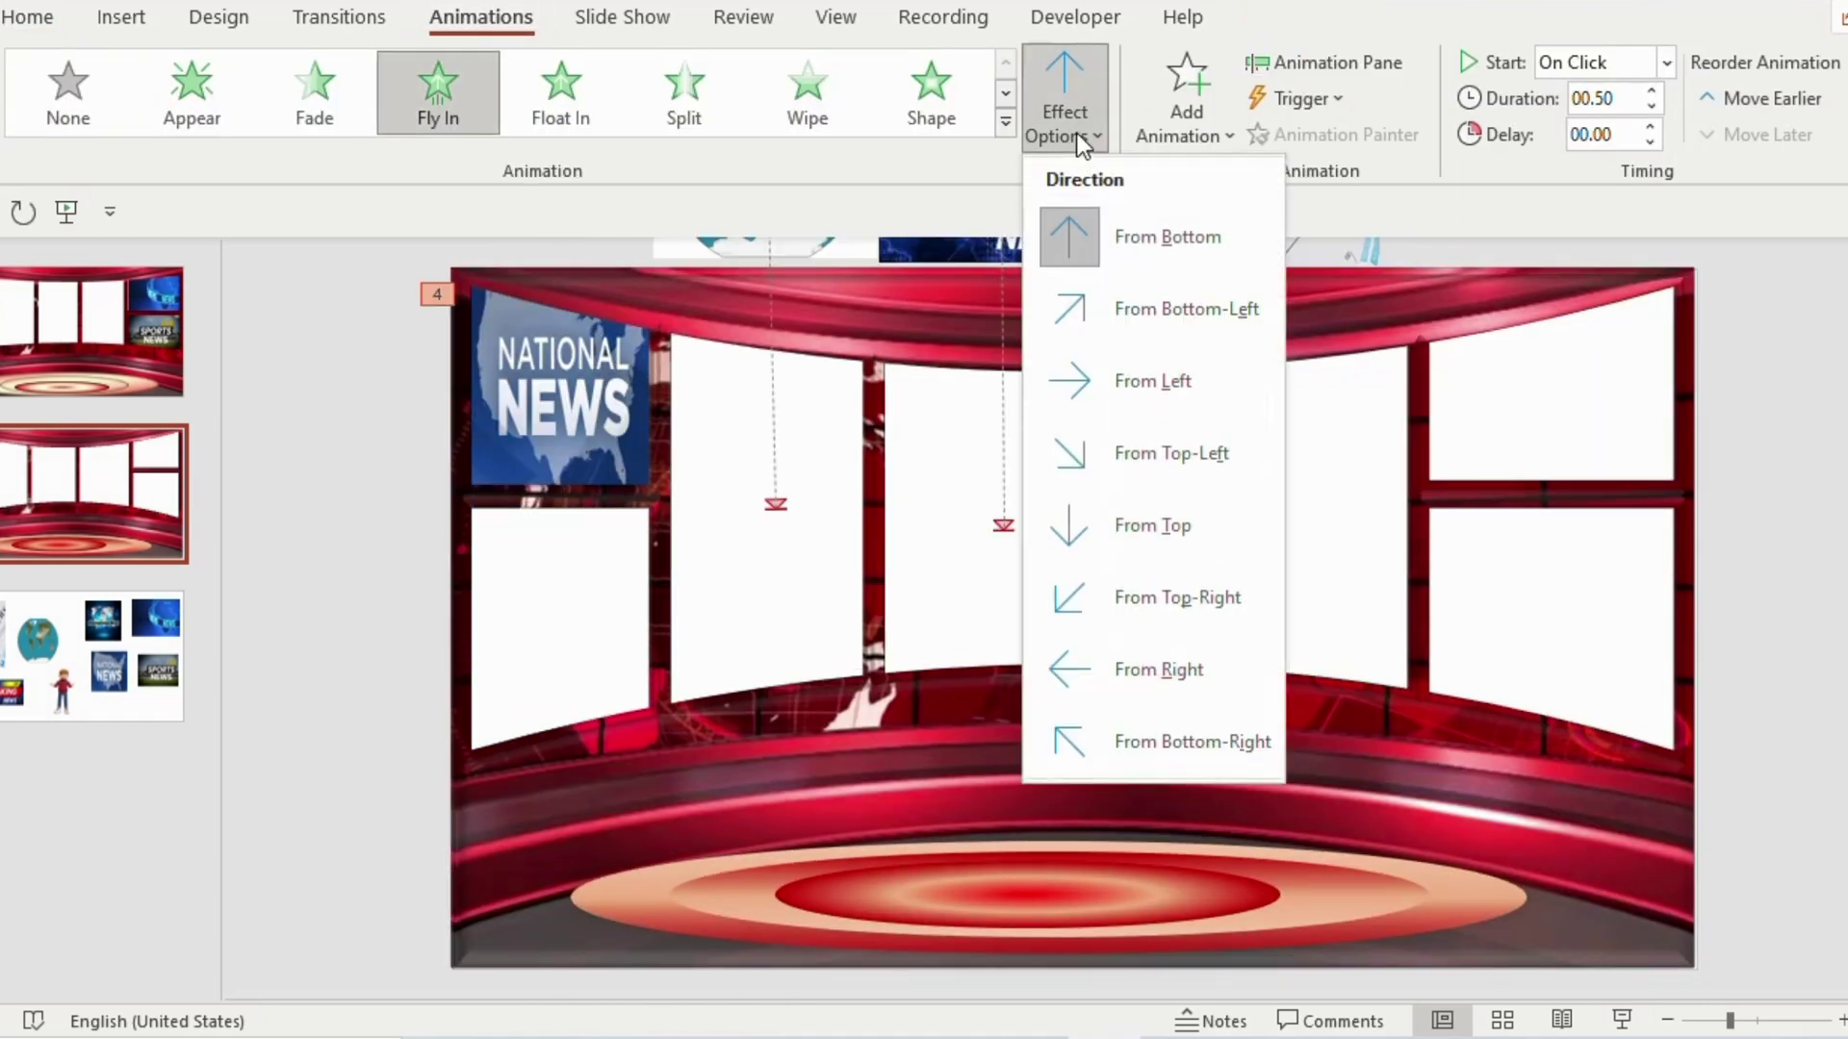
Step: Make National News fly in from the left, then enlarge Sports News and send it behind the frame
{"action": "left_click", "coordinate": [1123, 396]}
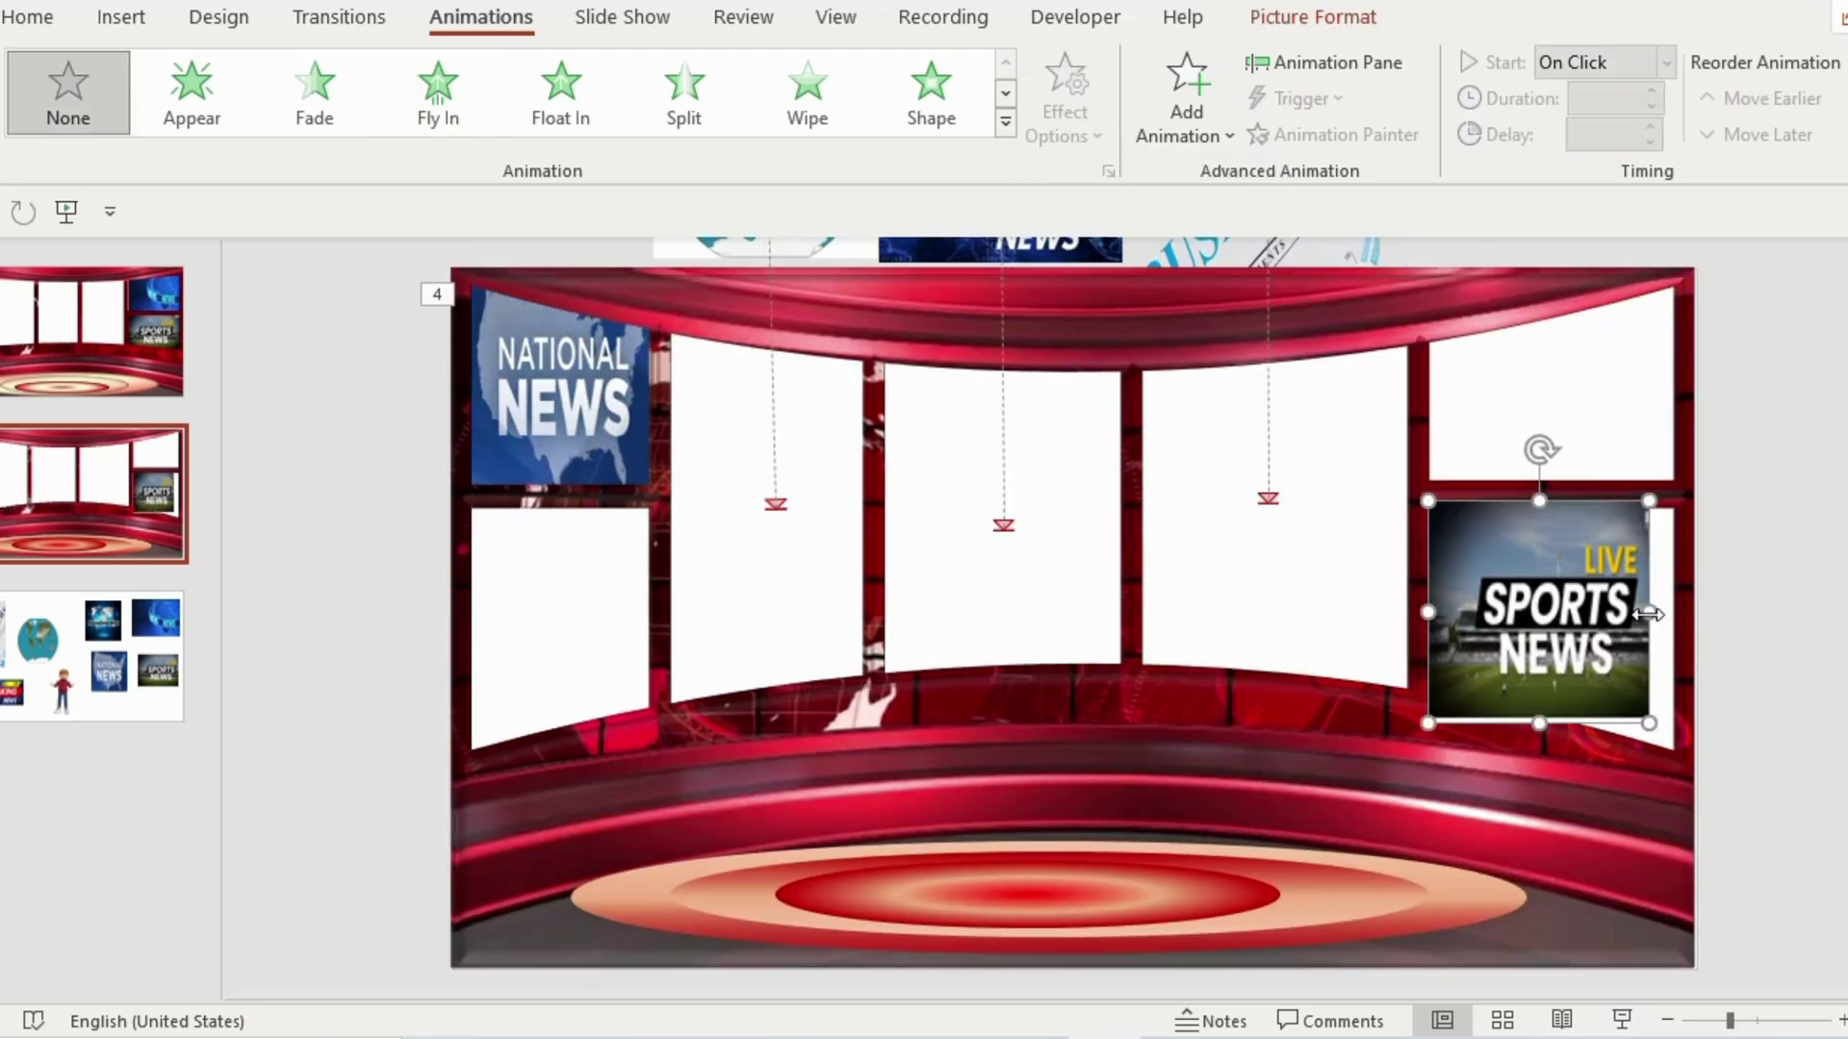
{"action": "left_click_drag", "start_coordinate": [1648, 613], "coordinate": [1684, 612]}
{"action": "left_click_drag", "start_coordinate": [1559, 724], "coordinate": [1561, 763]}
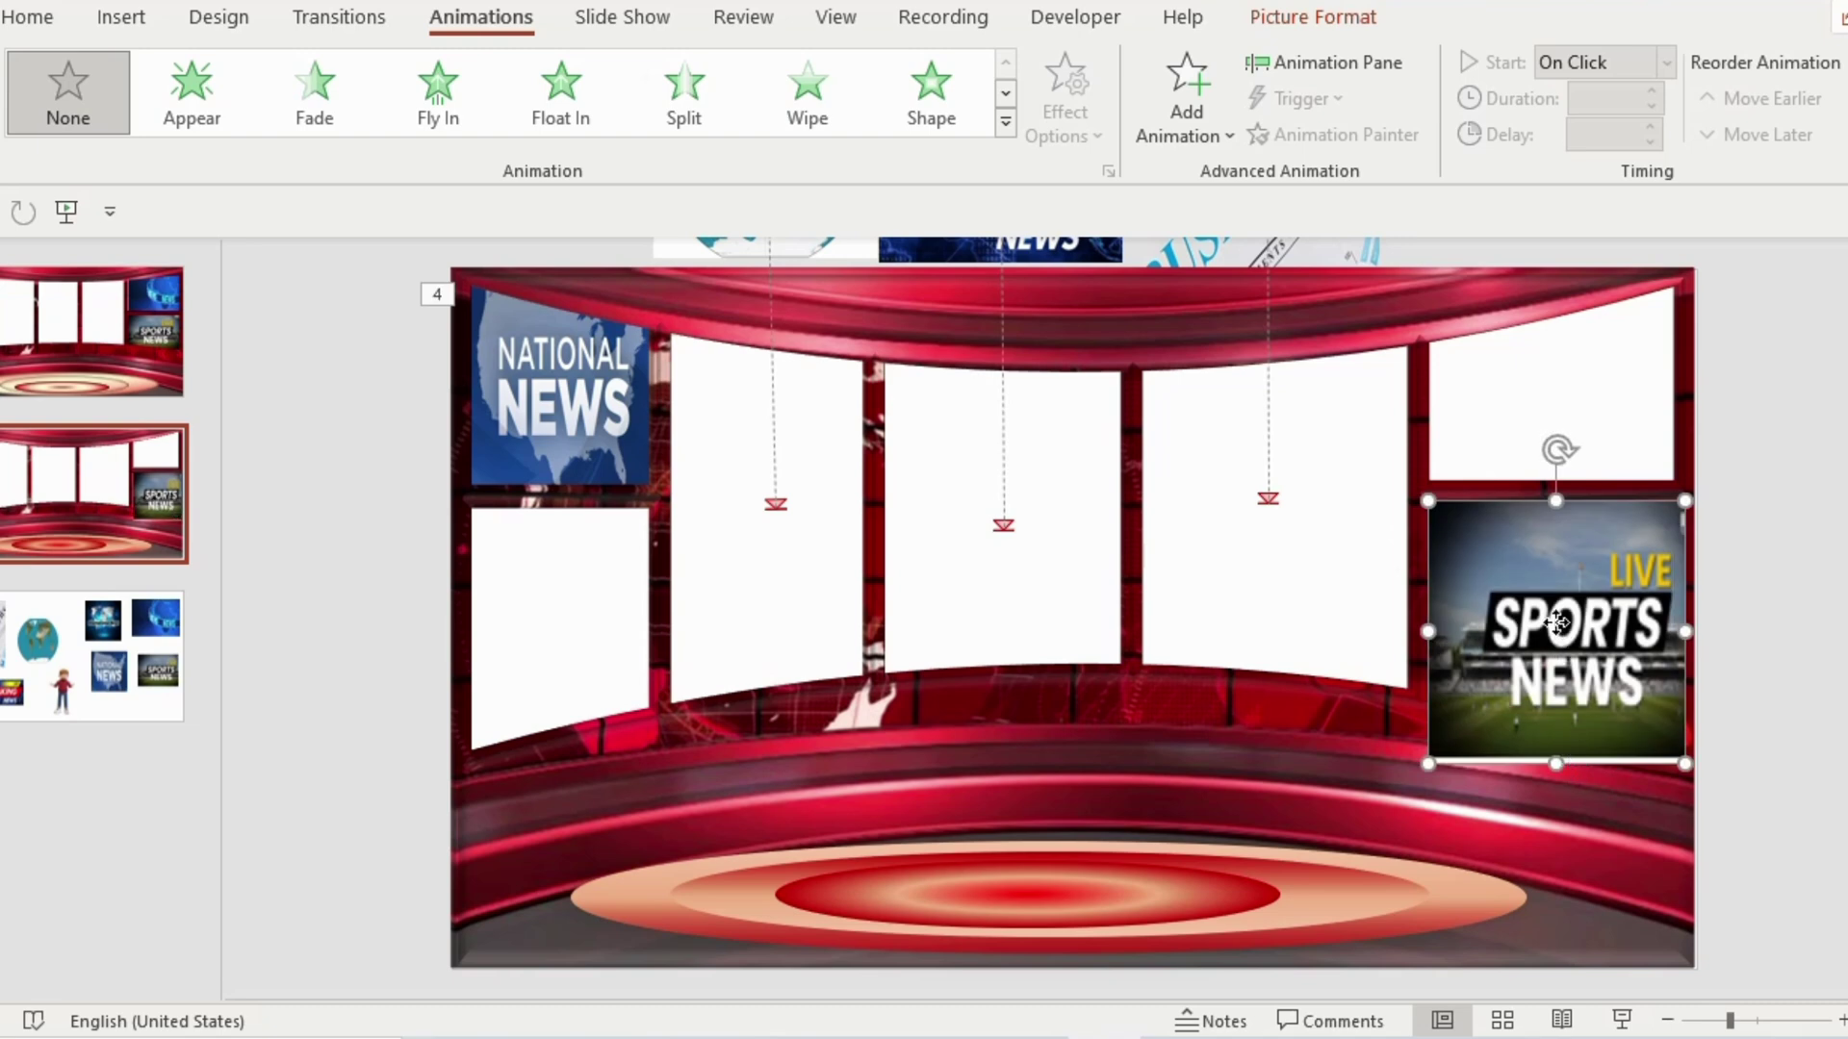
{"action": "right_click", "coordinate": [1556, 624]}
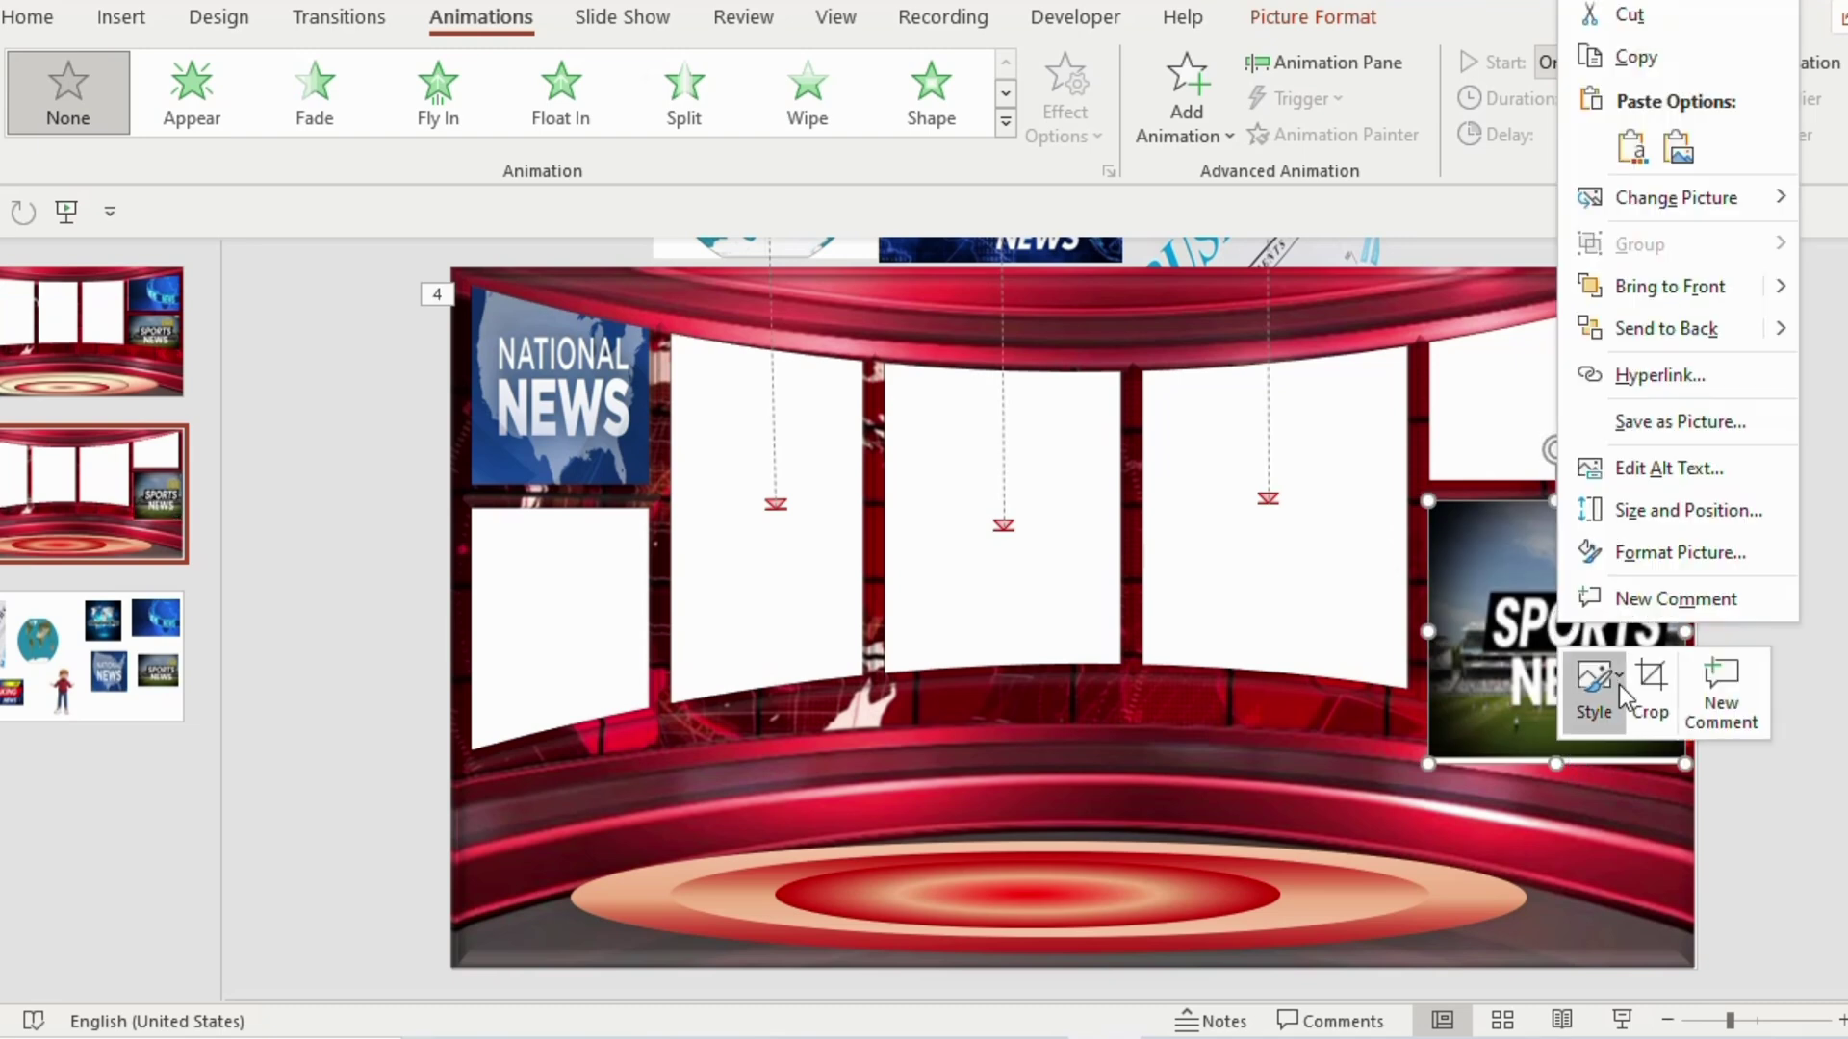
{"action": "left_click", "coordinate": [1667, 325]}
Step: Give Sports News a Fly In entrance from the right
{"action": "left_click", "coordinate": [437, 91]}
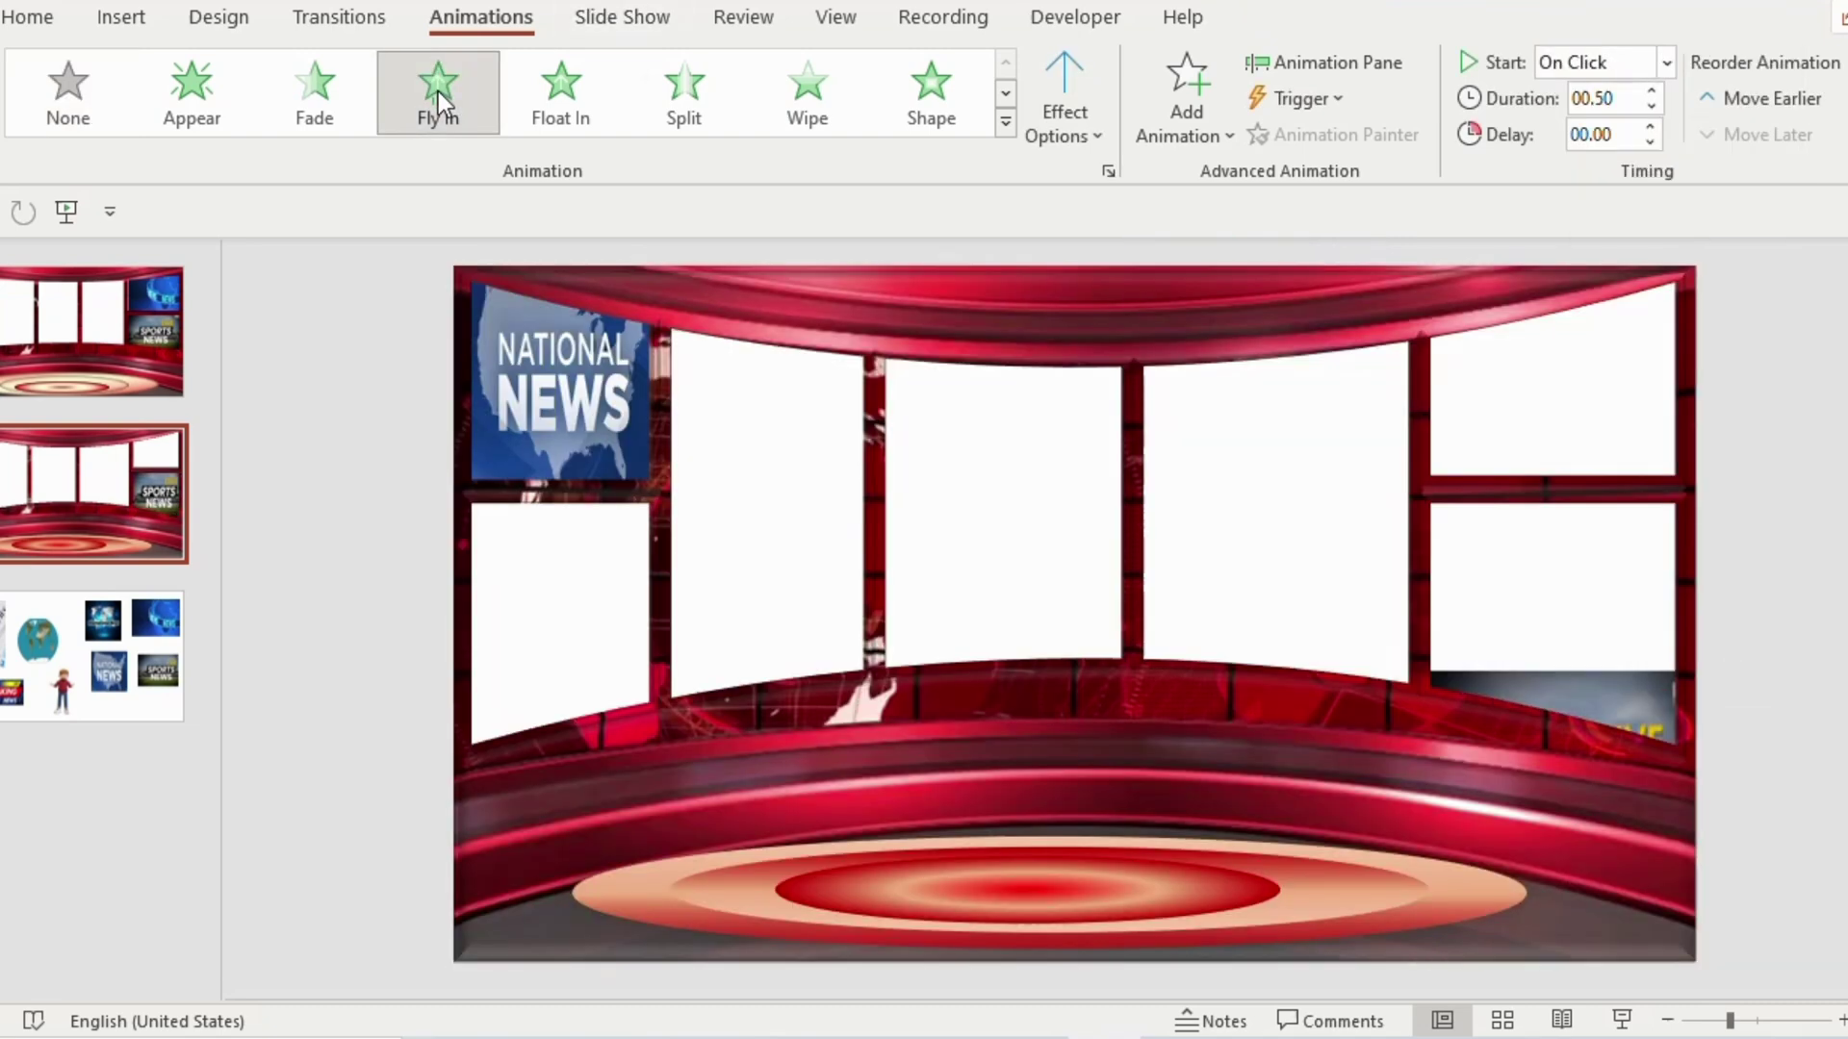
{"action": "left_click", "coordinate": [1076, 131]}
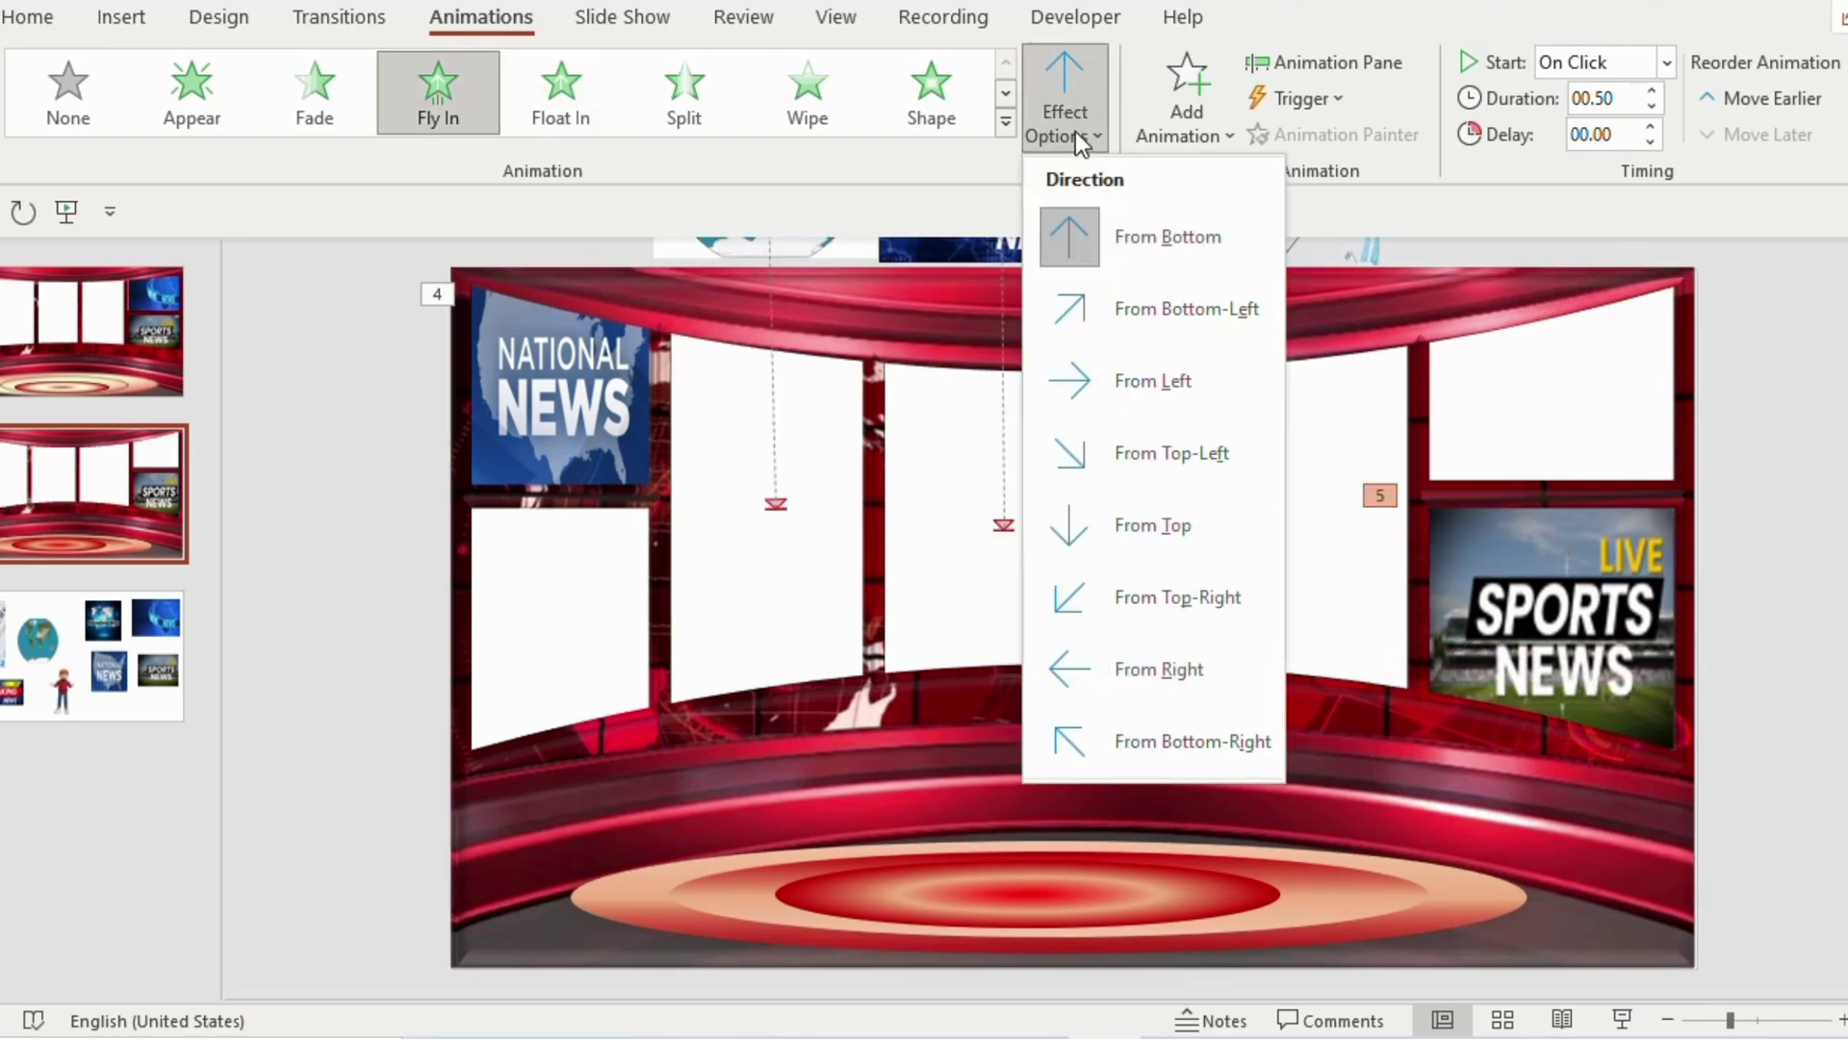
{"action": "left_click", "coordinate": [1166, 674]}
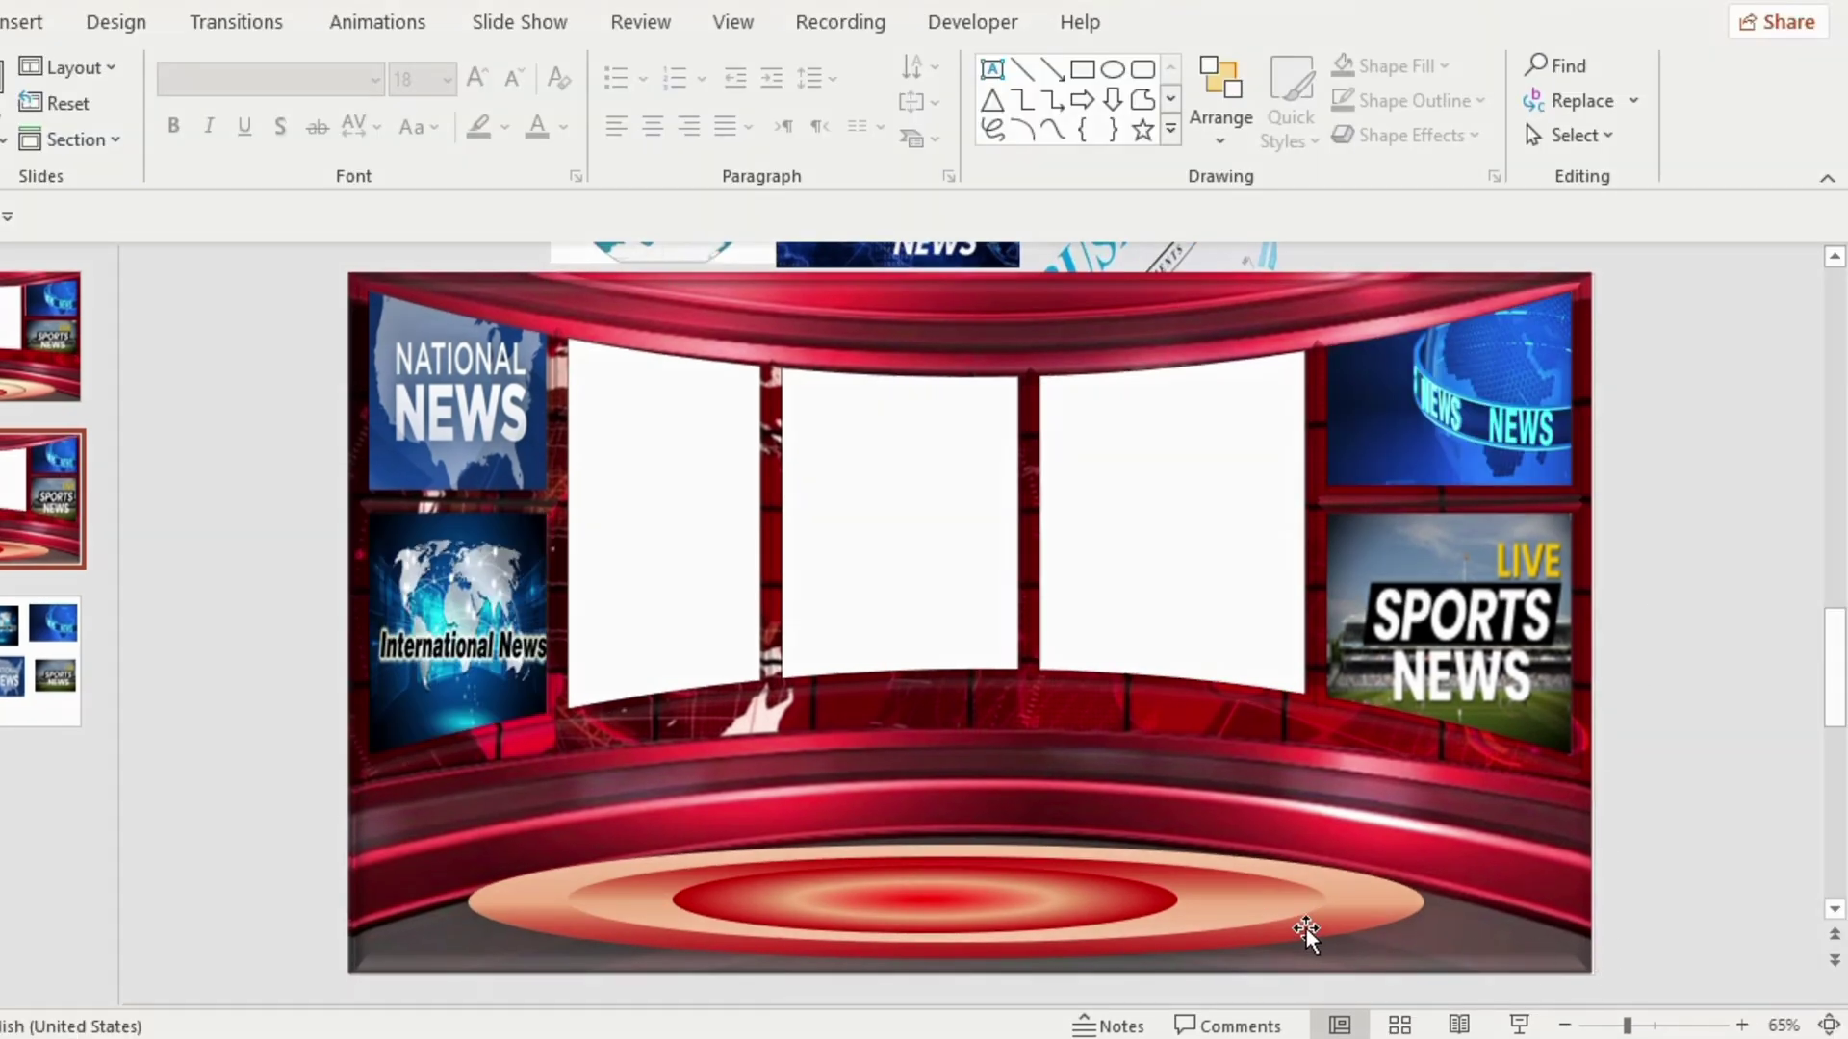
Step: Select the three layered floor ellipses, then deselect them
{"action": "left_click", "coordinate": [1334, 922]}
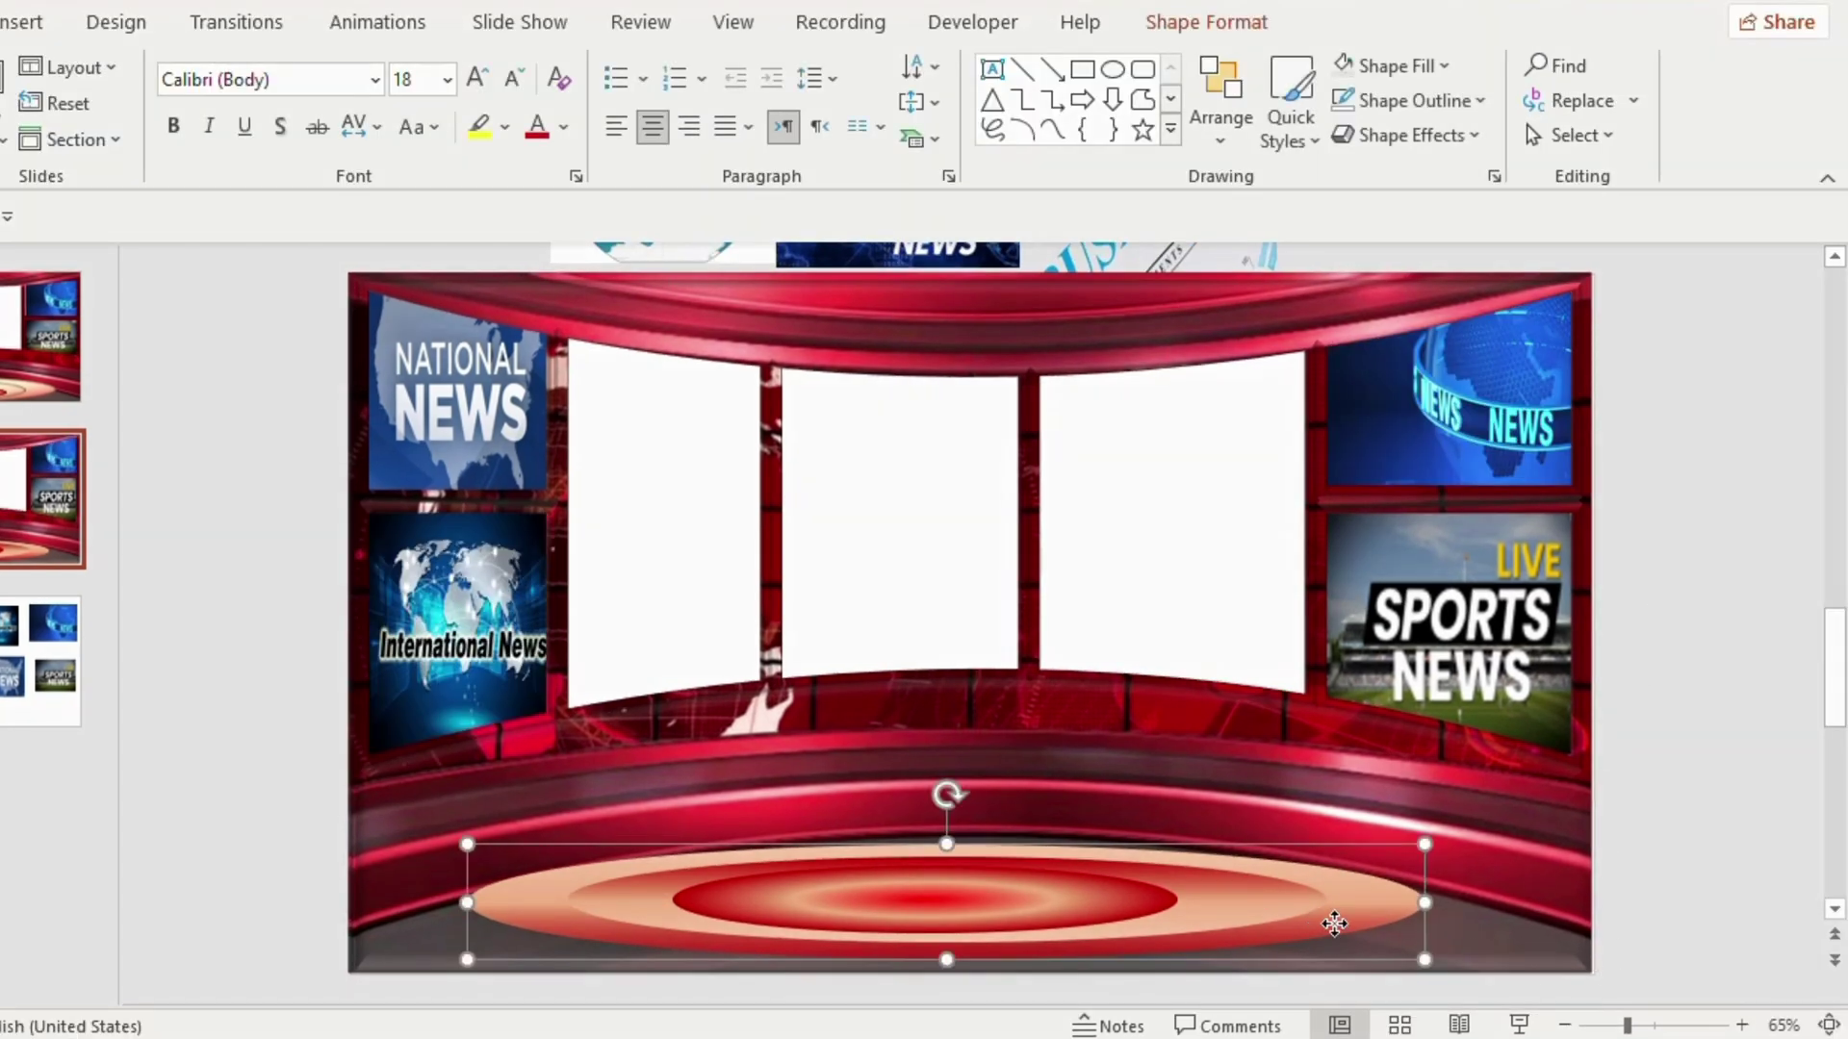
{"action": "left_click", "coordinate": [1267, 907], "text": "shift"}
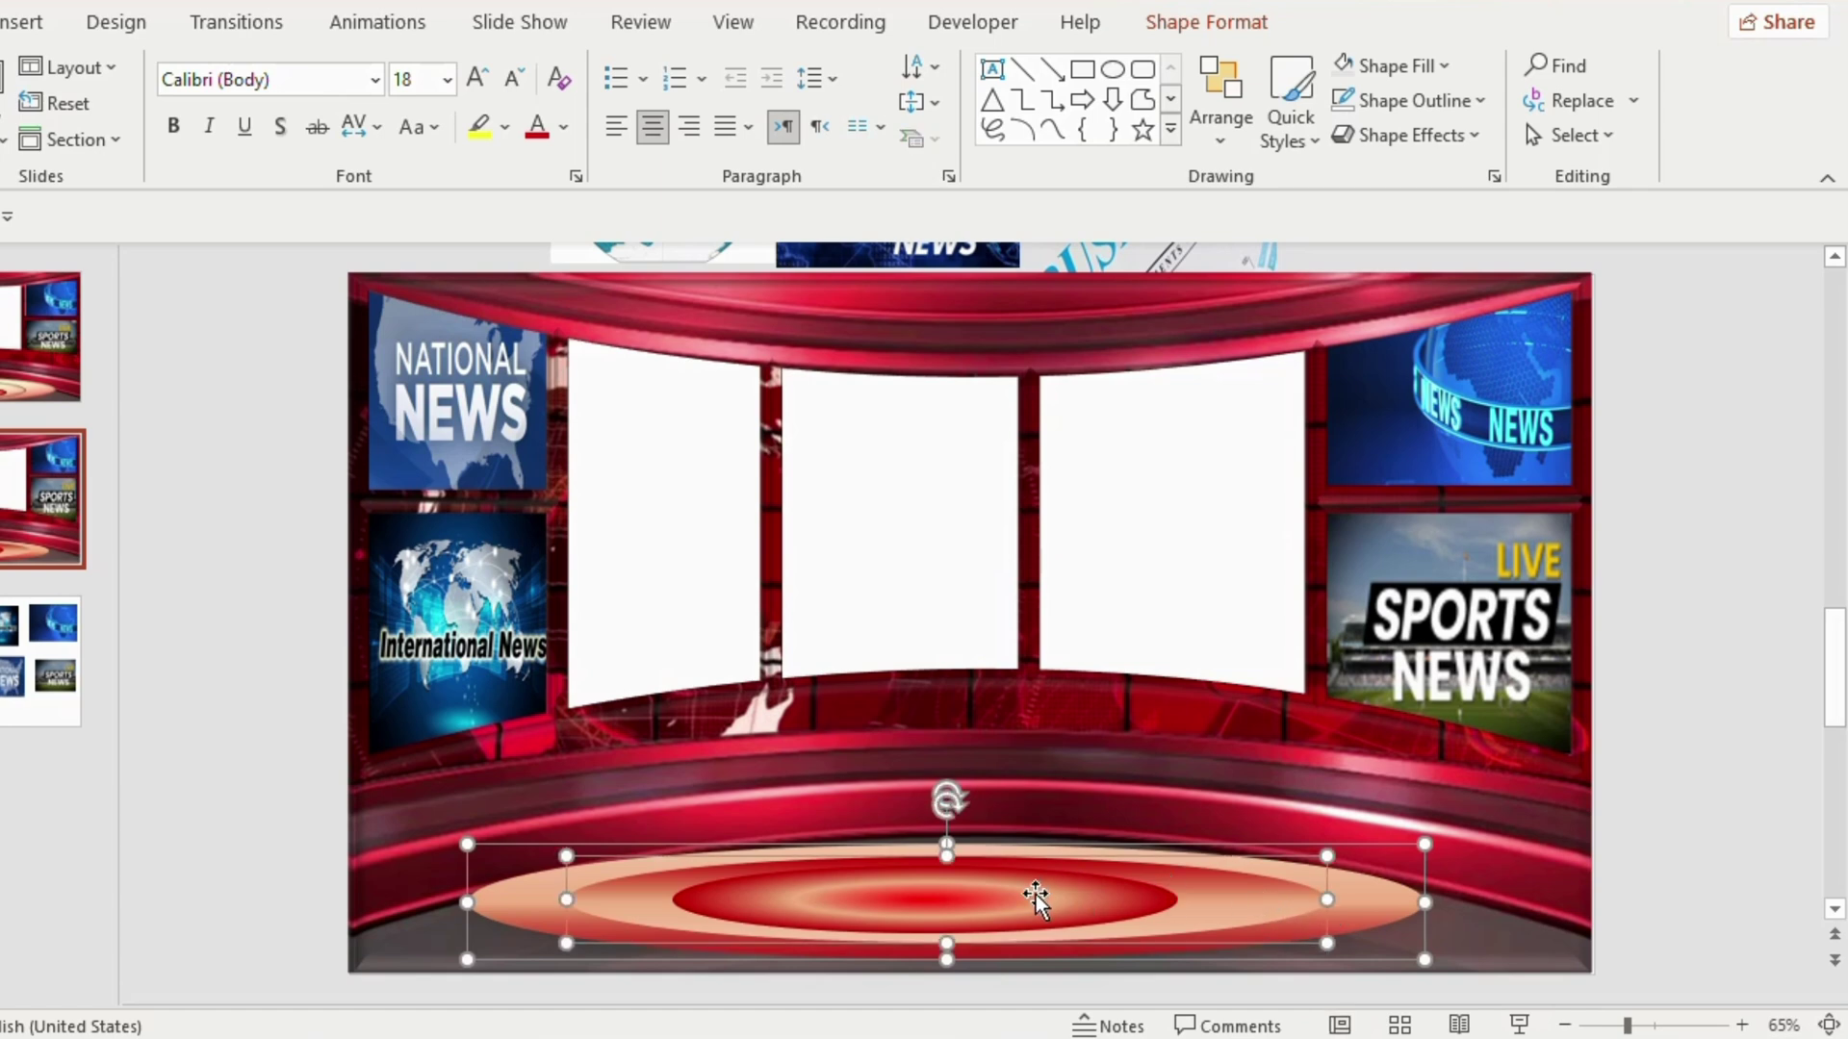
{"action": "left_click", "coordinate": [1076, 904], "text": "shift"}
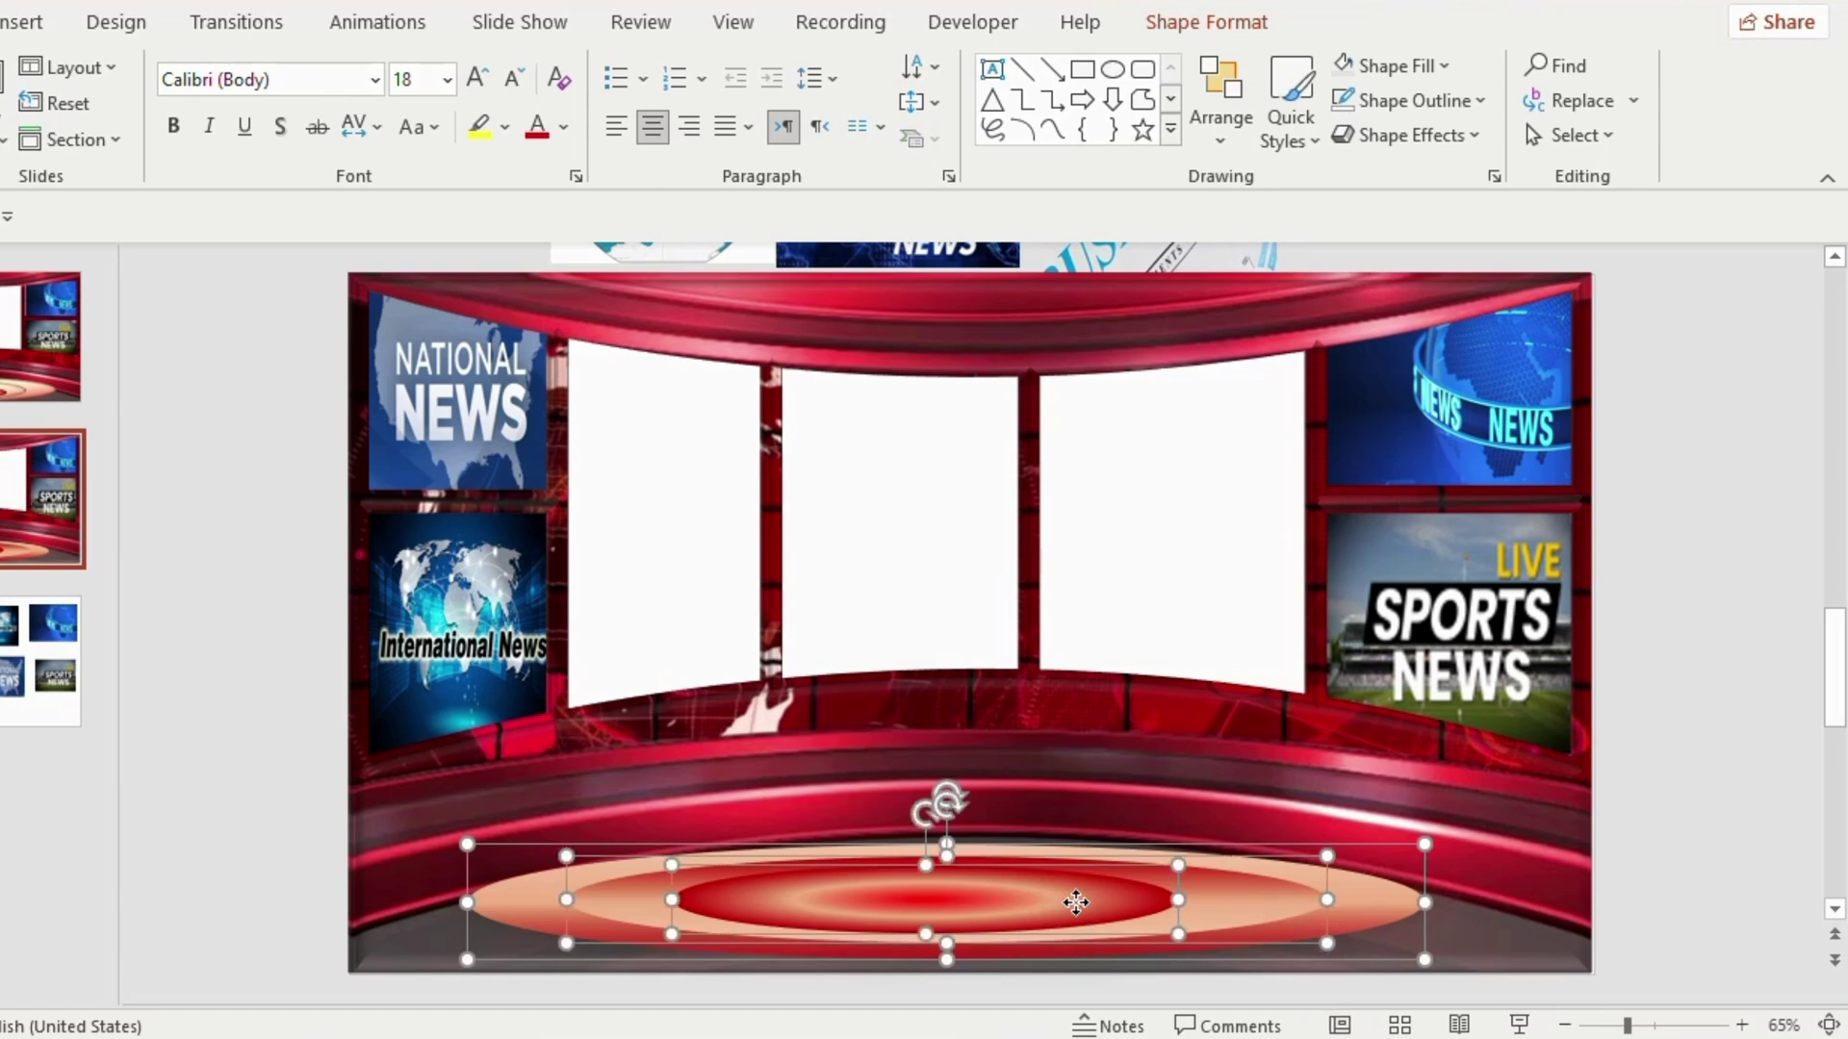
{"action": "left_click", "coordinate": [1662, 791]}
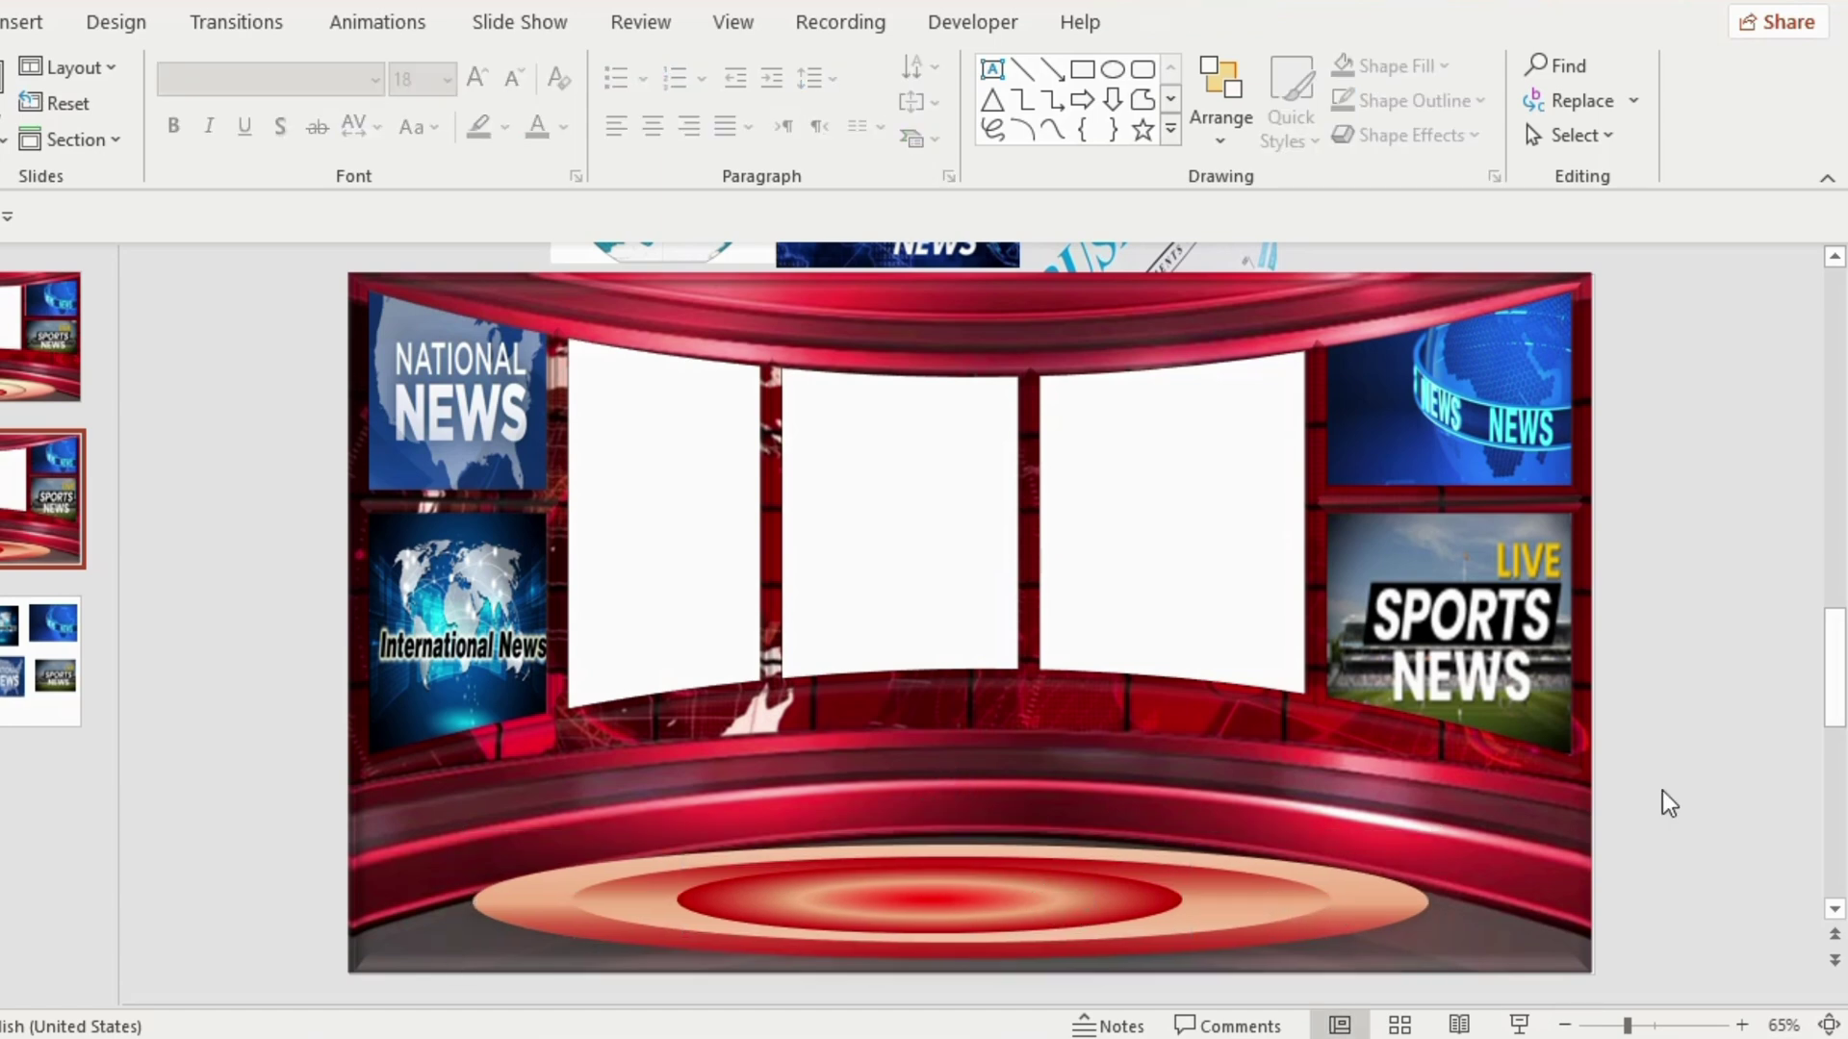
Step: Copy the cartoon anchor from the images slide onto the studio slide, just off its right edge
{"action": "left_click", "coordinate": [43, 664]}
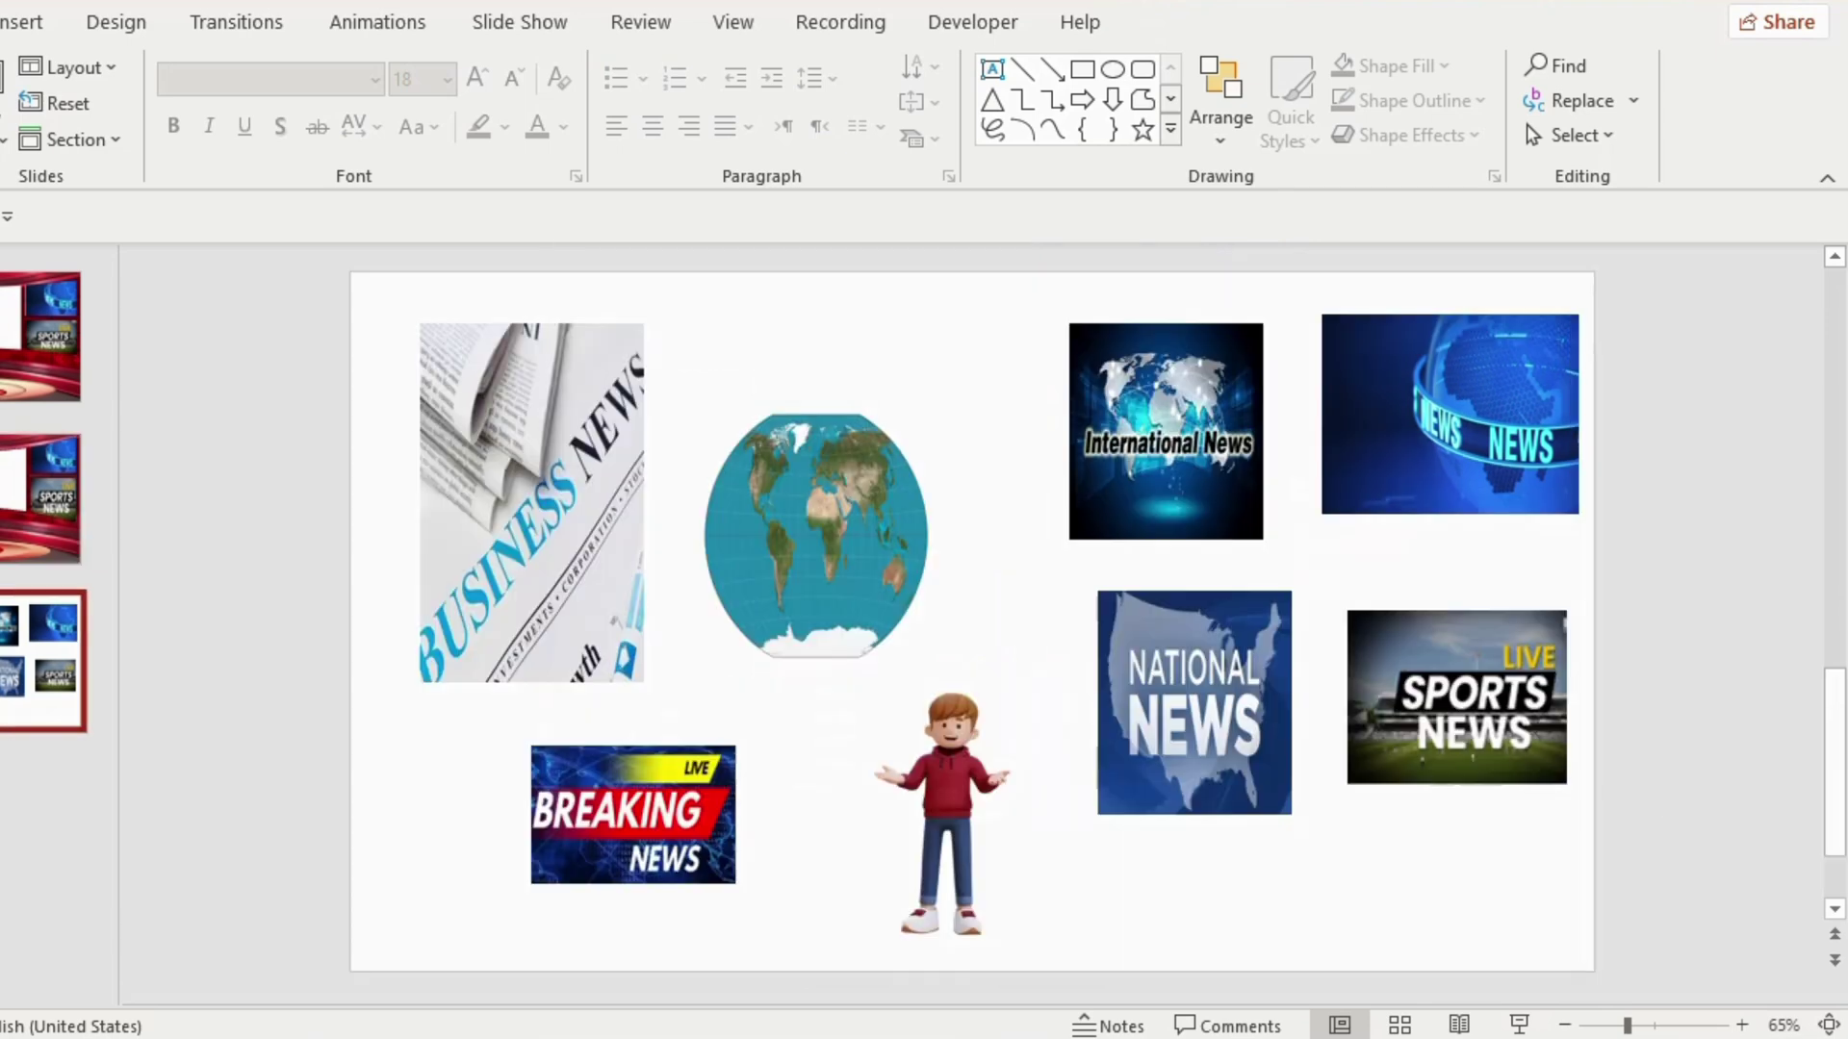
{"action": "left_click", "coordinate": [949, 803]}
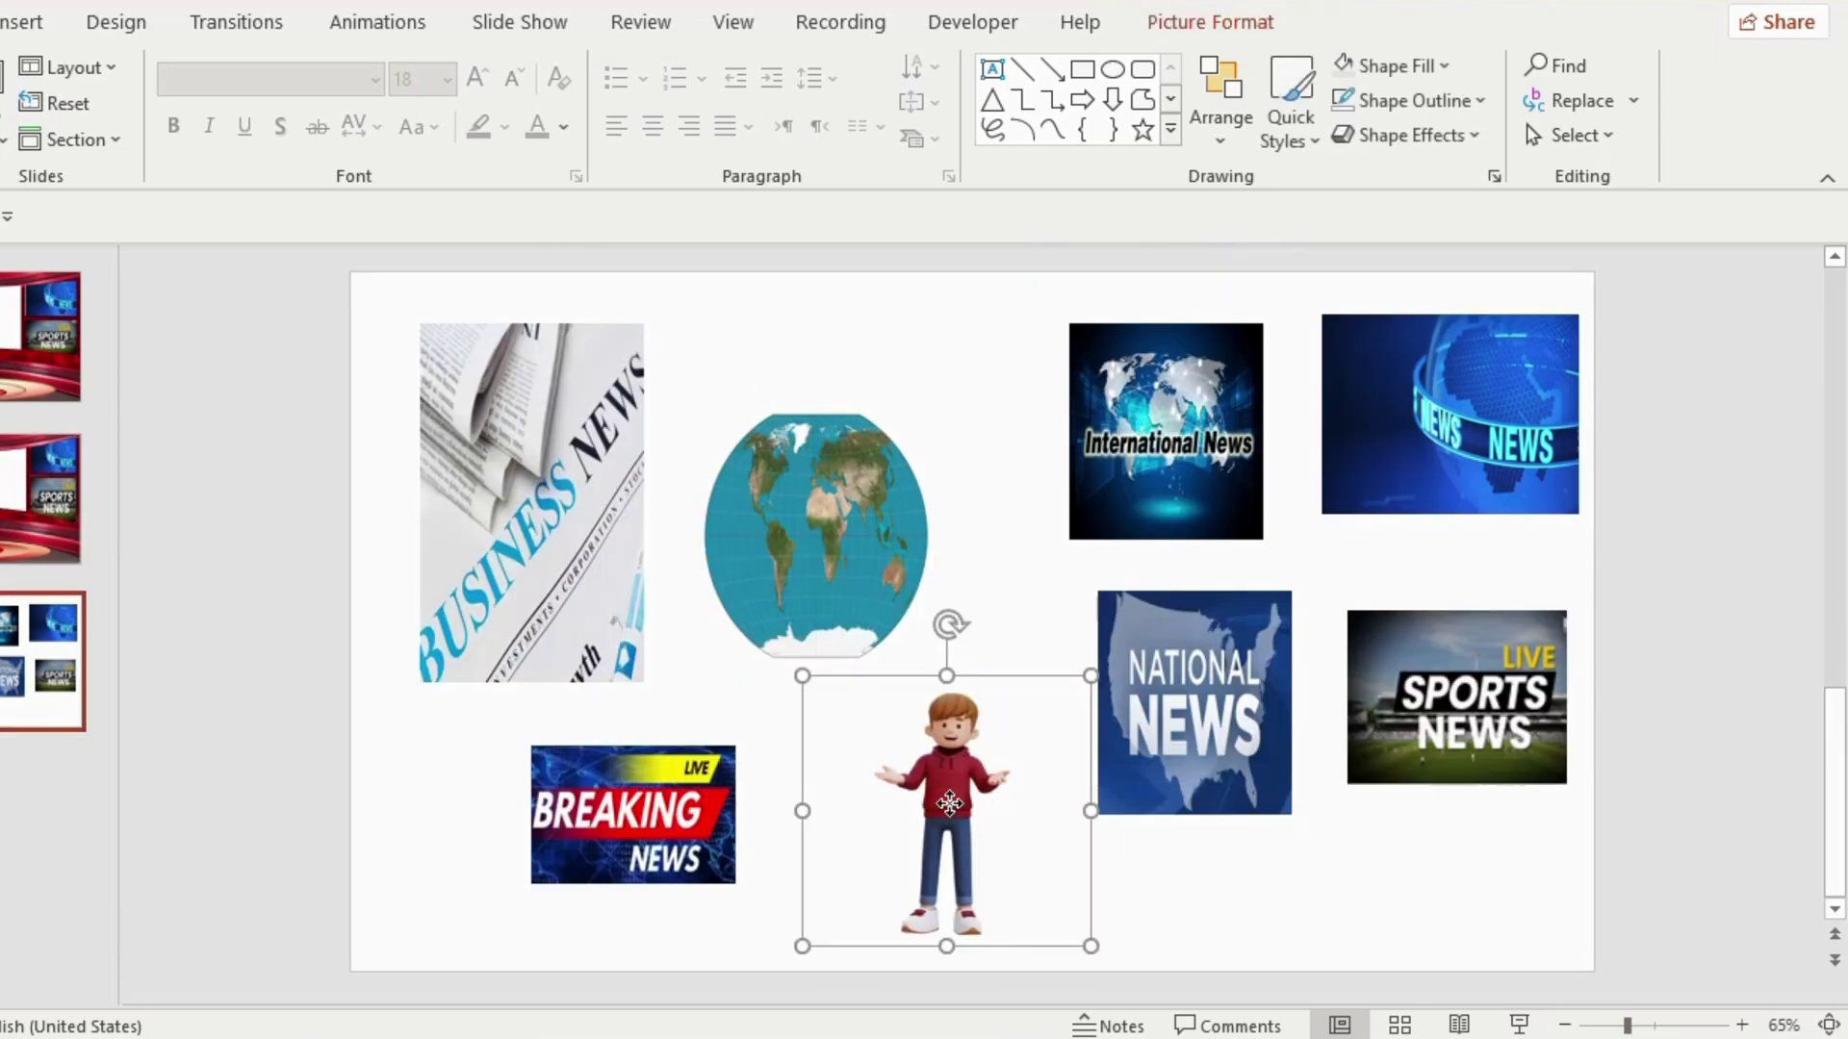
{"action": "key", "text": "ctrl+c"}
{"action": "scroll", "coordinate": [949, 802], "scroll_direction": "up", "scroll_amount": 2}
{"action": "key", "text": "ctrl+v"}
{"action": "left_click_drag", "start_coordinate": [803, 677], "coordinate": [782, 662]}
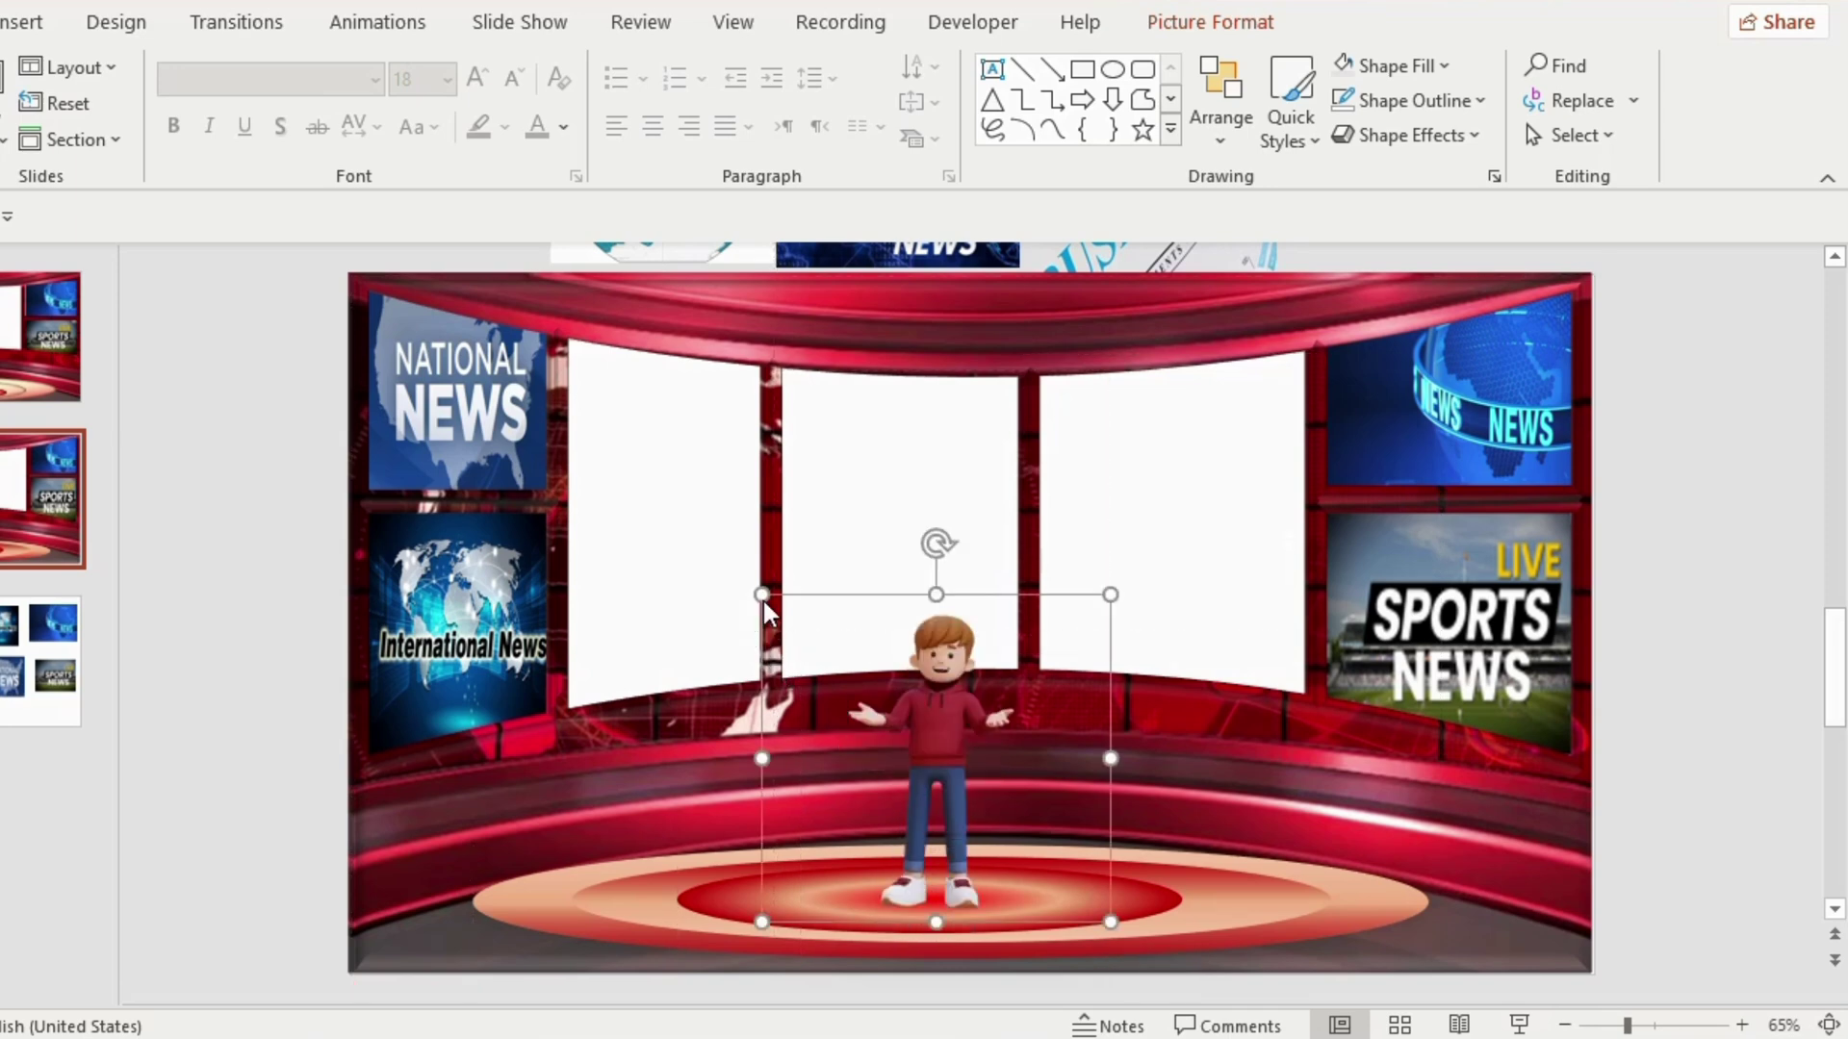
{"action": "left_click_drag", "start_coordinate": [943, 730], "coordinate": [1729, 731]}
Step: Apply a Lines motion path to the anchor character with the Left direction
{"action": "left_click", "coordinate": [377, 21]}
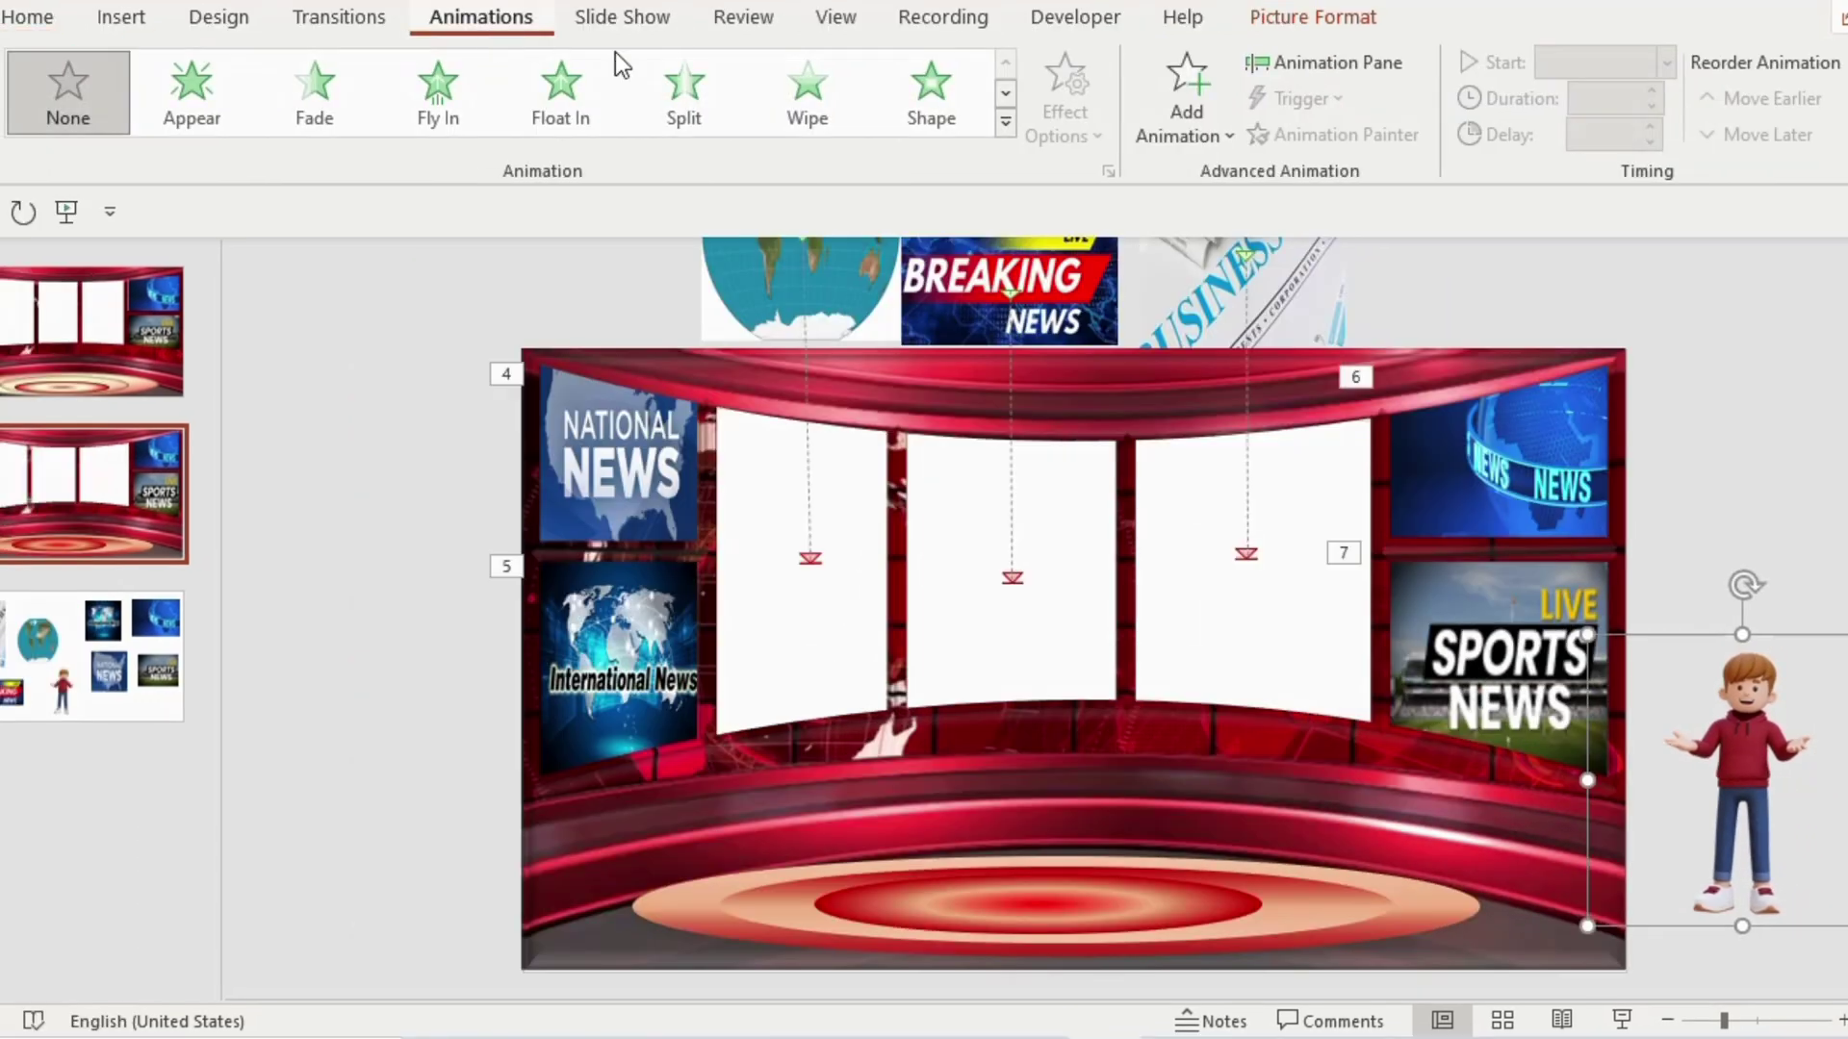
{"action": "left_click", "coordinate": [1004, 123]}
{"action": "left_click_drag", "start_coordinate": [1004, 127], "coordinate": [990, 626]}
{"action": "left_click", "coordinate": [61, 747]}
{"action": "left_click", "coordinate": [1076, 154]}
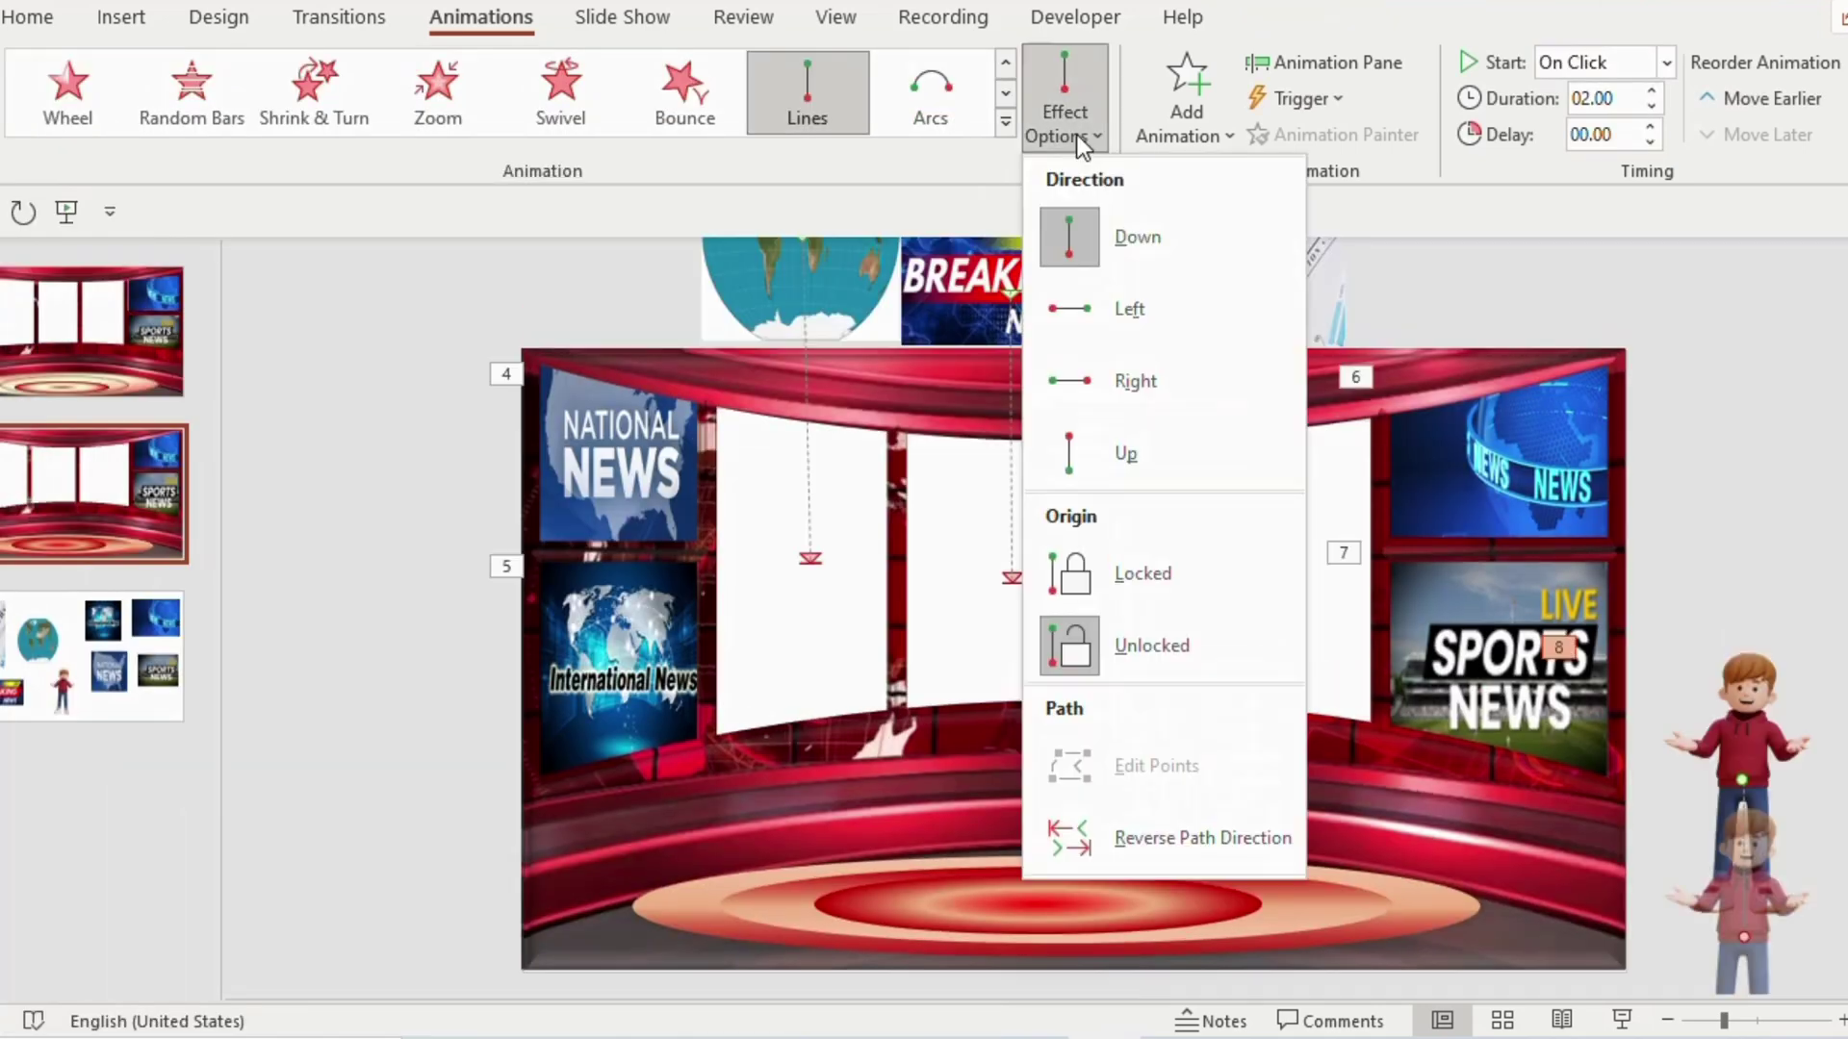
{"action": "left_click", "coordinate": [1135, 321]}
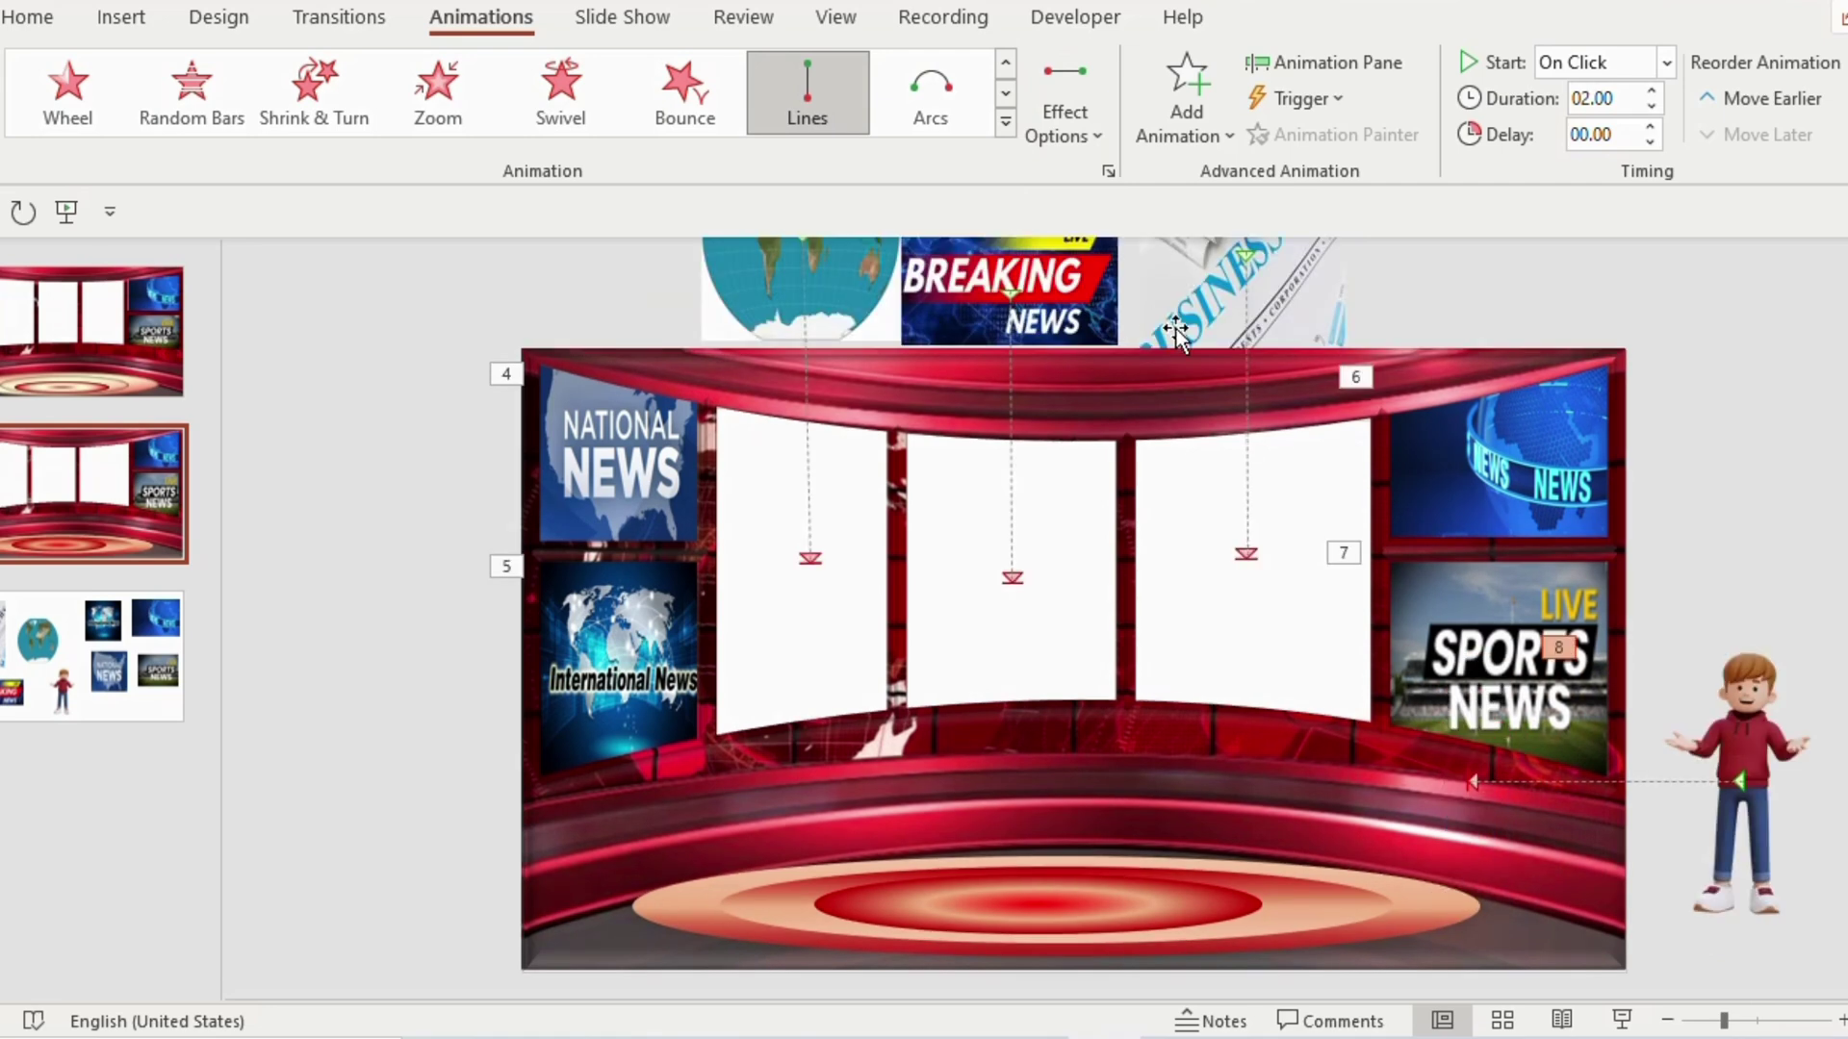
Step: Drag the motion path's end point so it stops at the centre of the stage
{"action": "left_click", "coordinate": [1468, 782]}
{"action": "left_click_drag", "start_coordinate": [1469, 781], "coordinate": [1038, 784]}
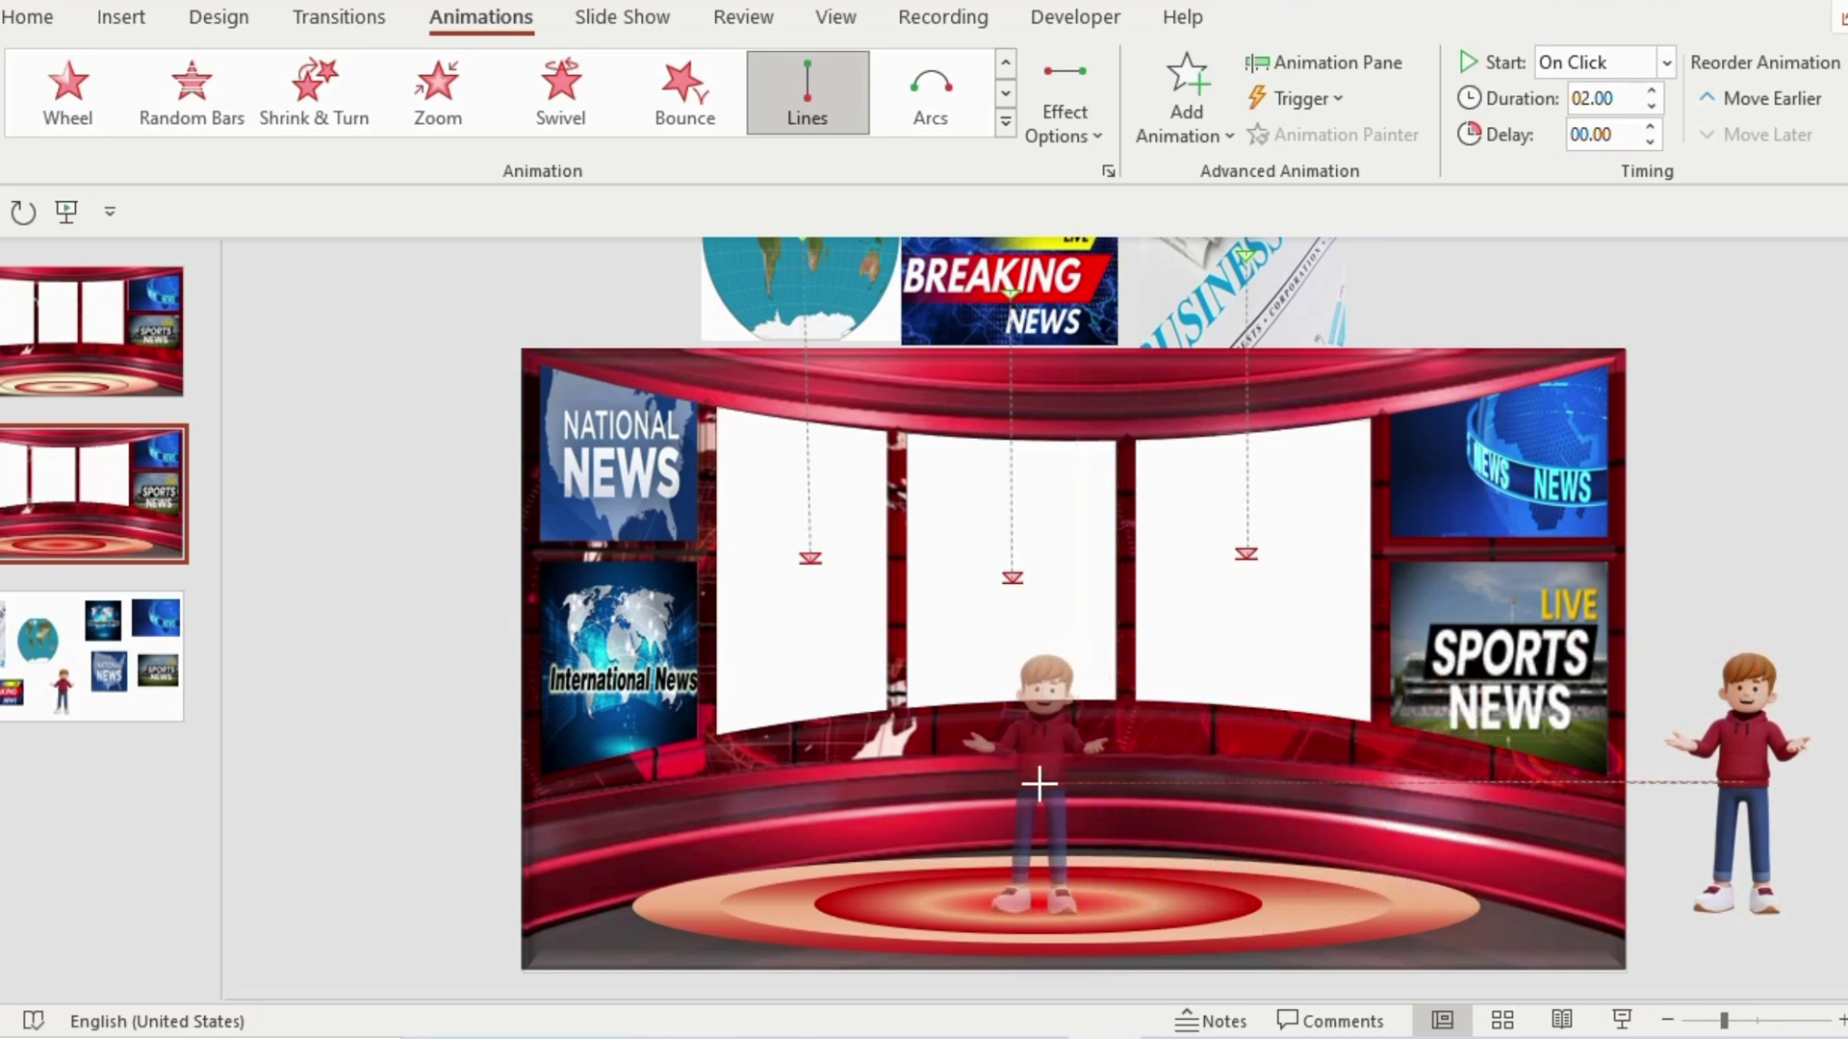
{"action": "left_click_drag", "start_coordinate": [1039, 785], "coordinate": [1039, 784]}
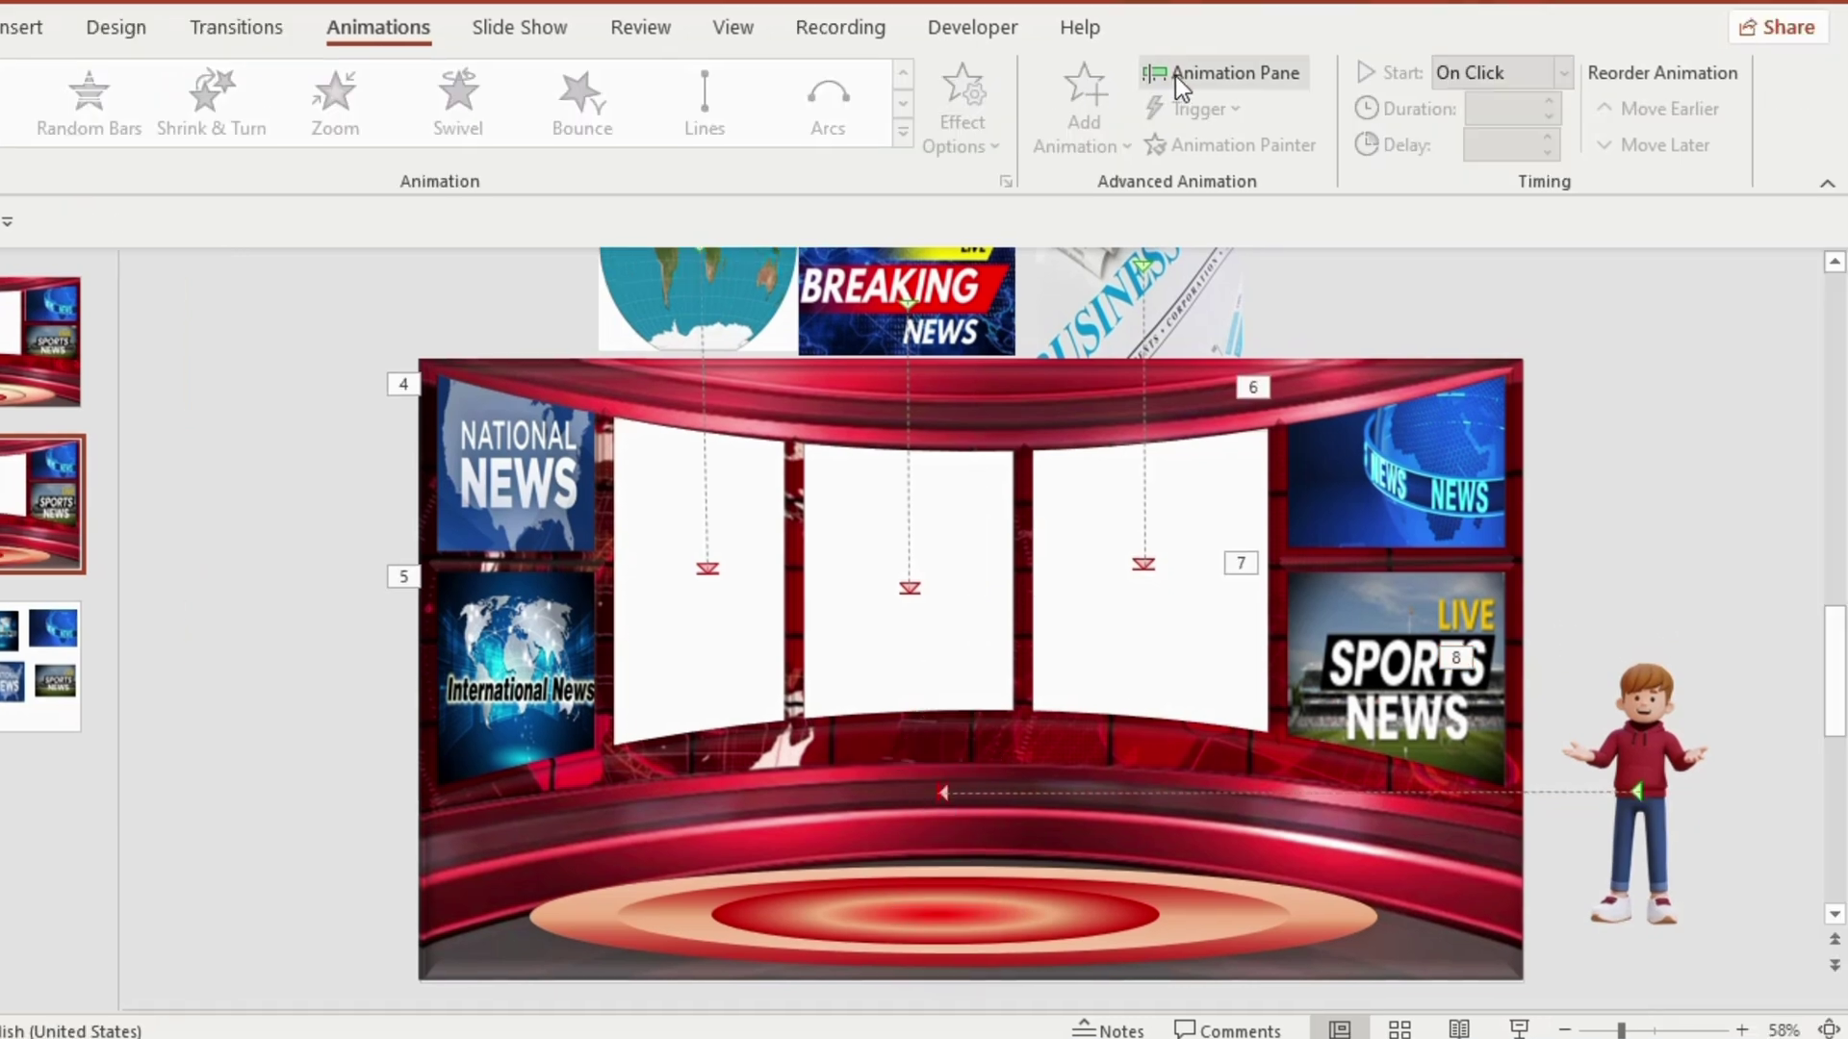
Step: In the Animation Pane, move the character's motion path animation to the top of the list
{"action": "left_click", "coordinate": [1277, 65]}
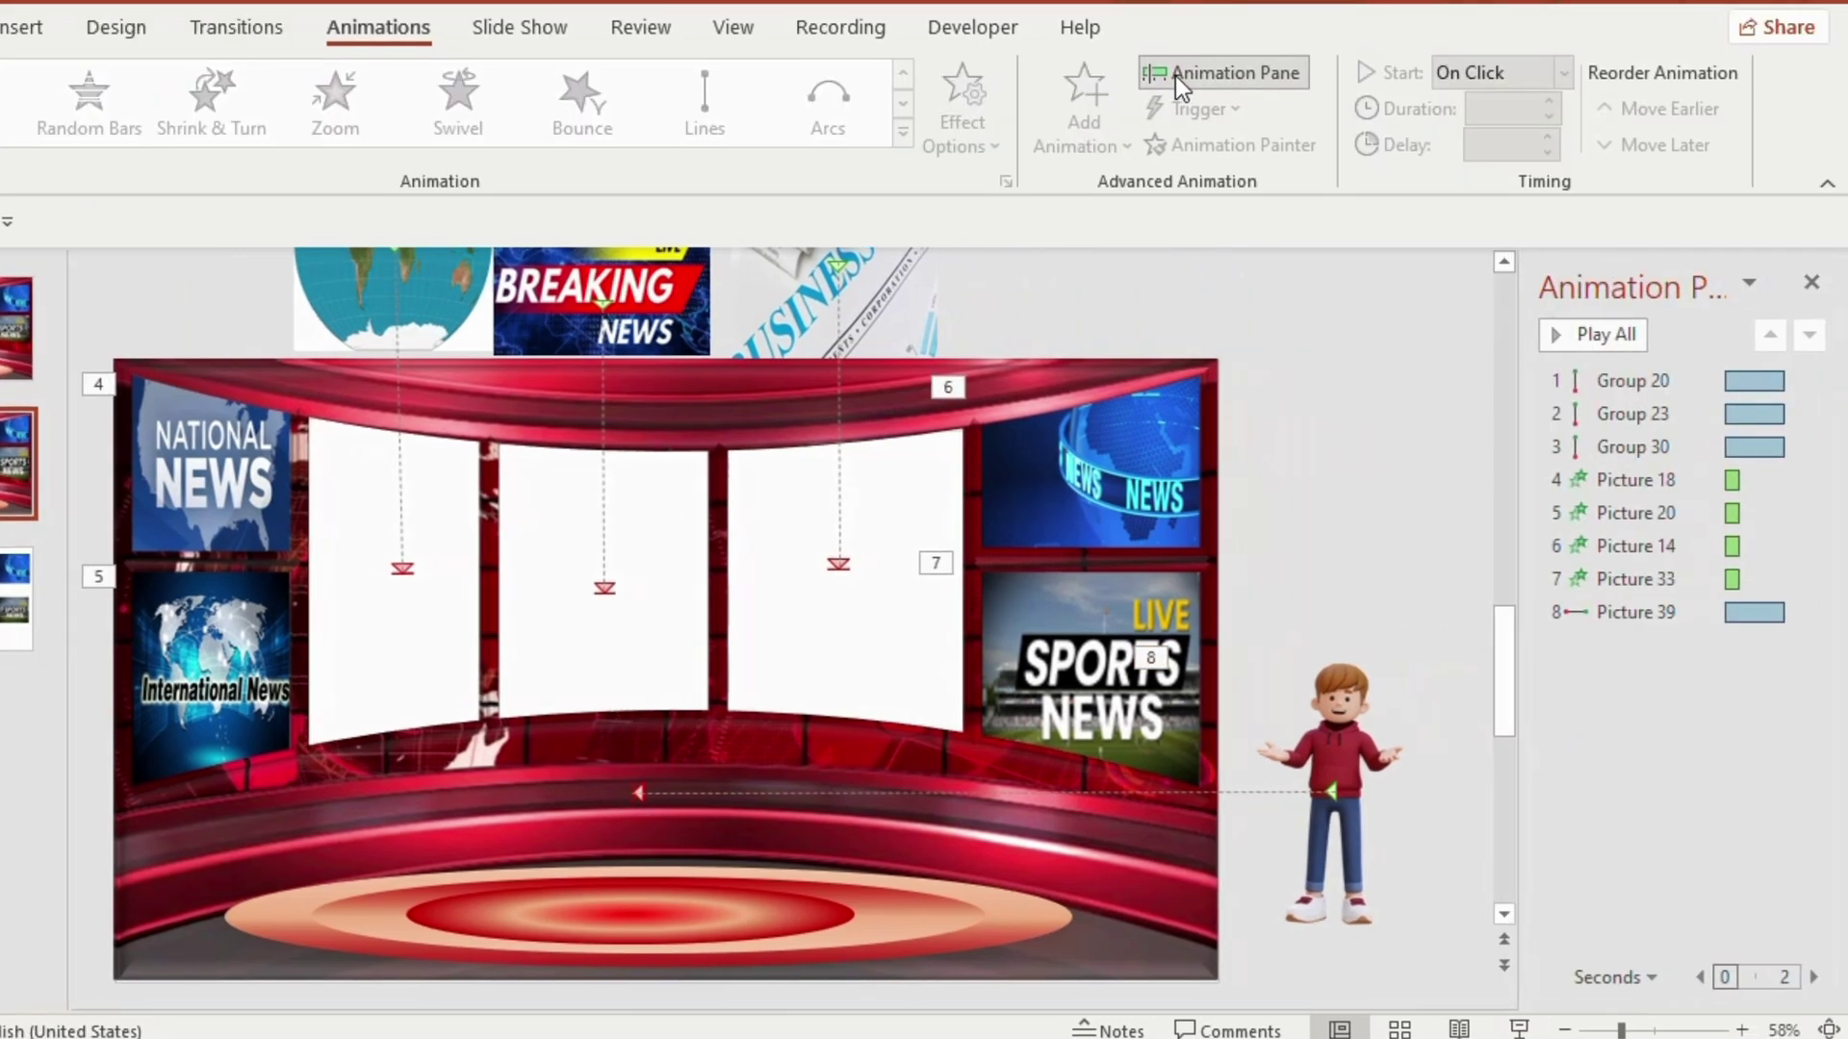
{"action": "left_click", "coordinate": [1607, 616]}
{"action": "left_click_drag", "start_coordinate": [1610, 620], "coordinate": [1599, 360]}
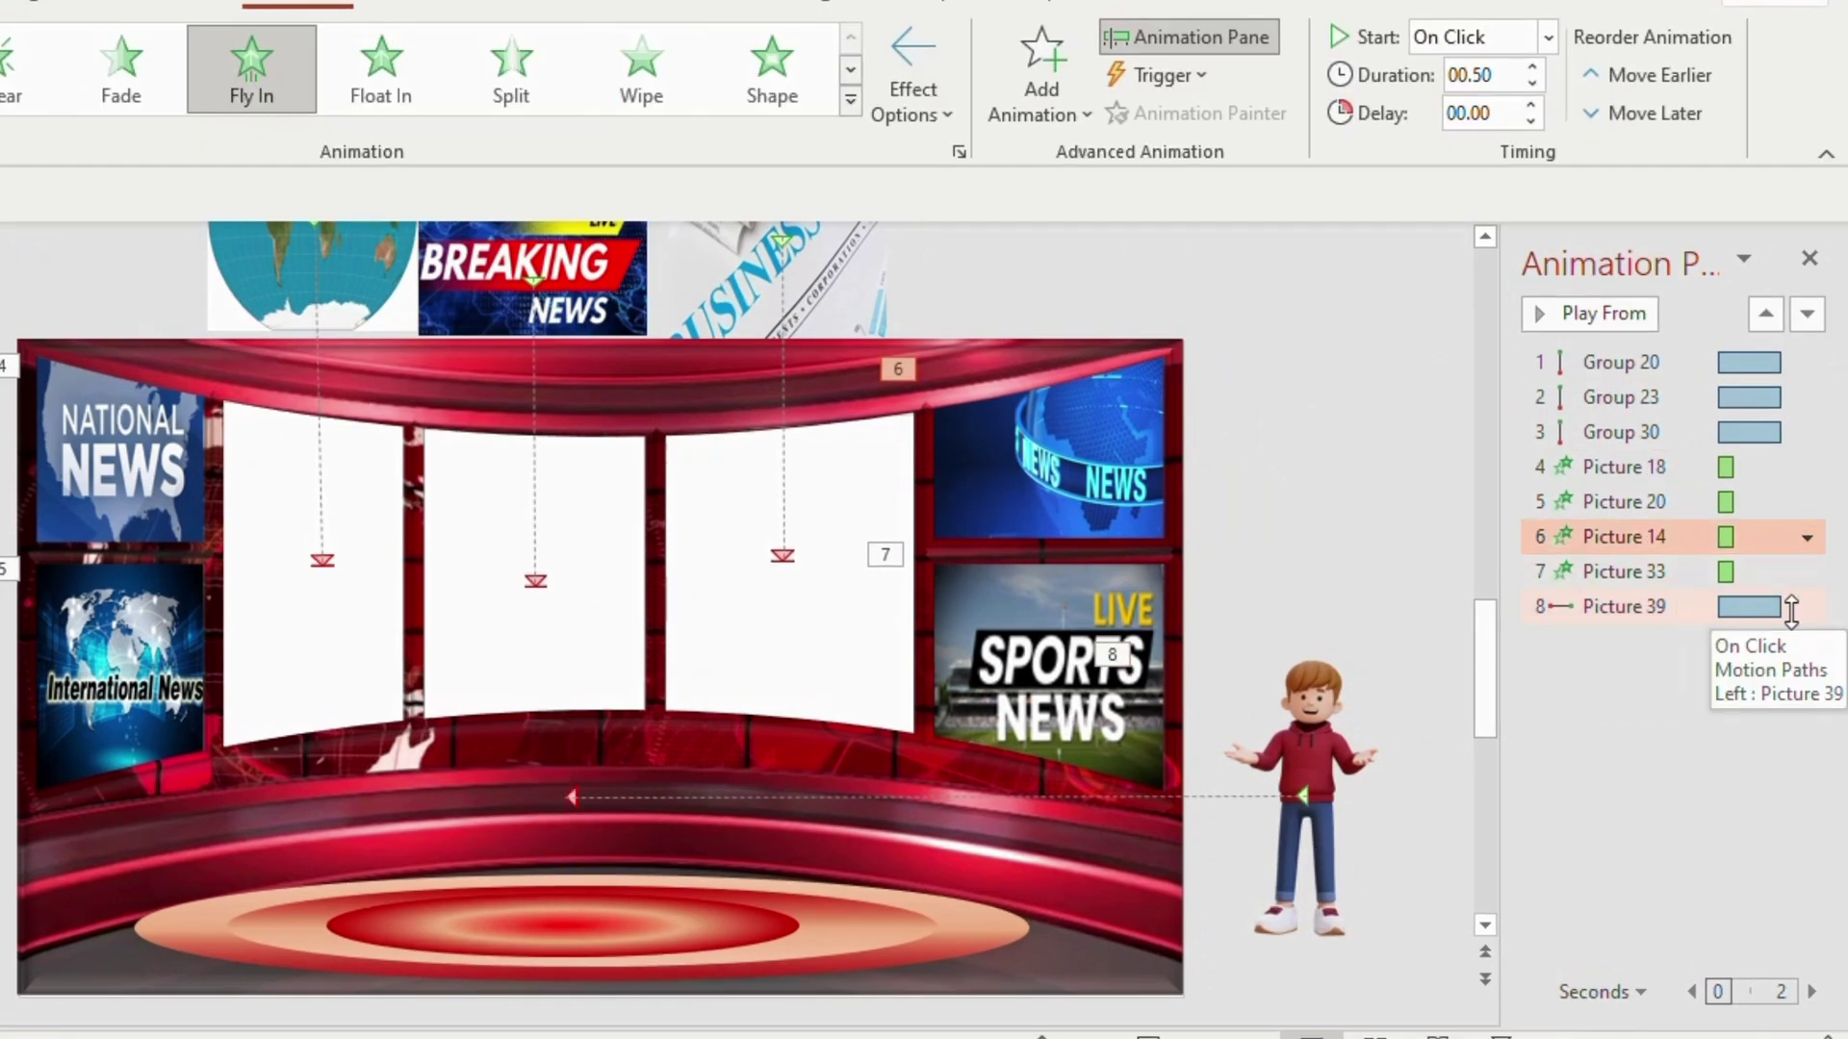
{"action": "left_click_drag", "start_coordinate": [1791, 609], "coordinate": [1753, 347]}
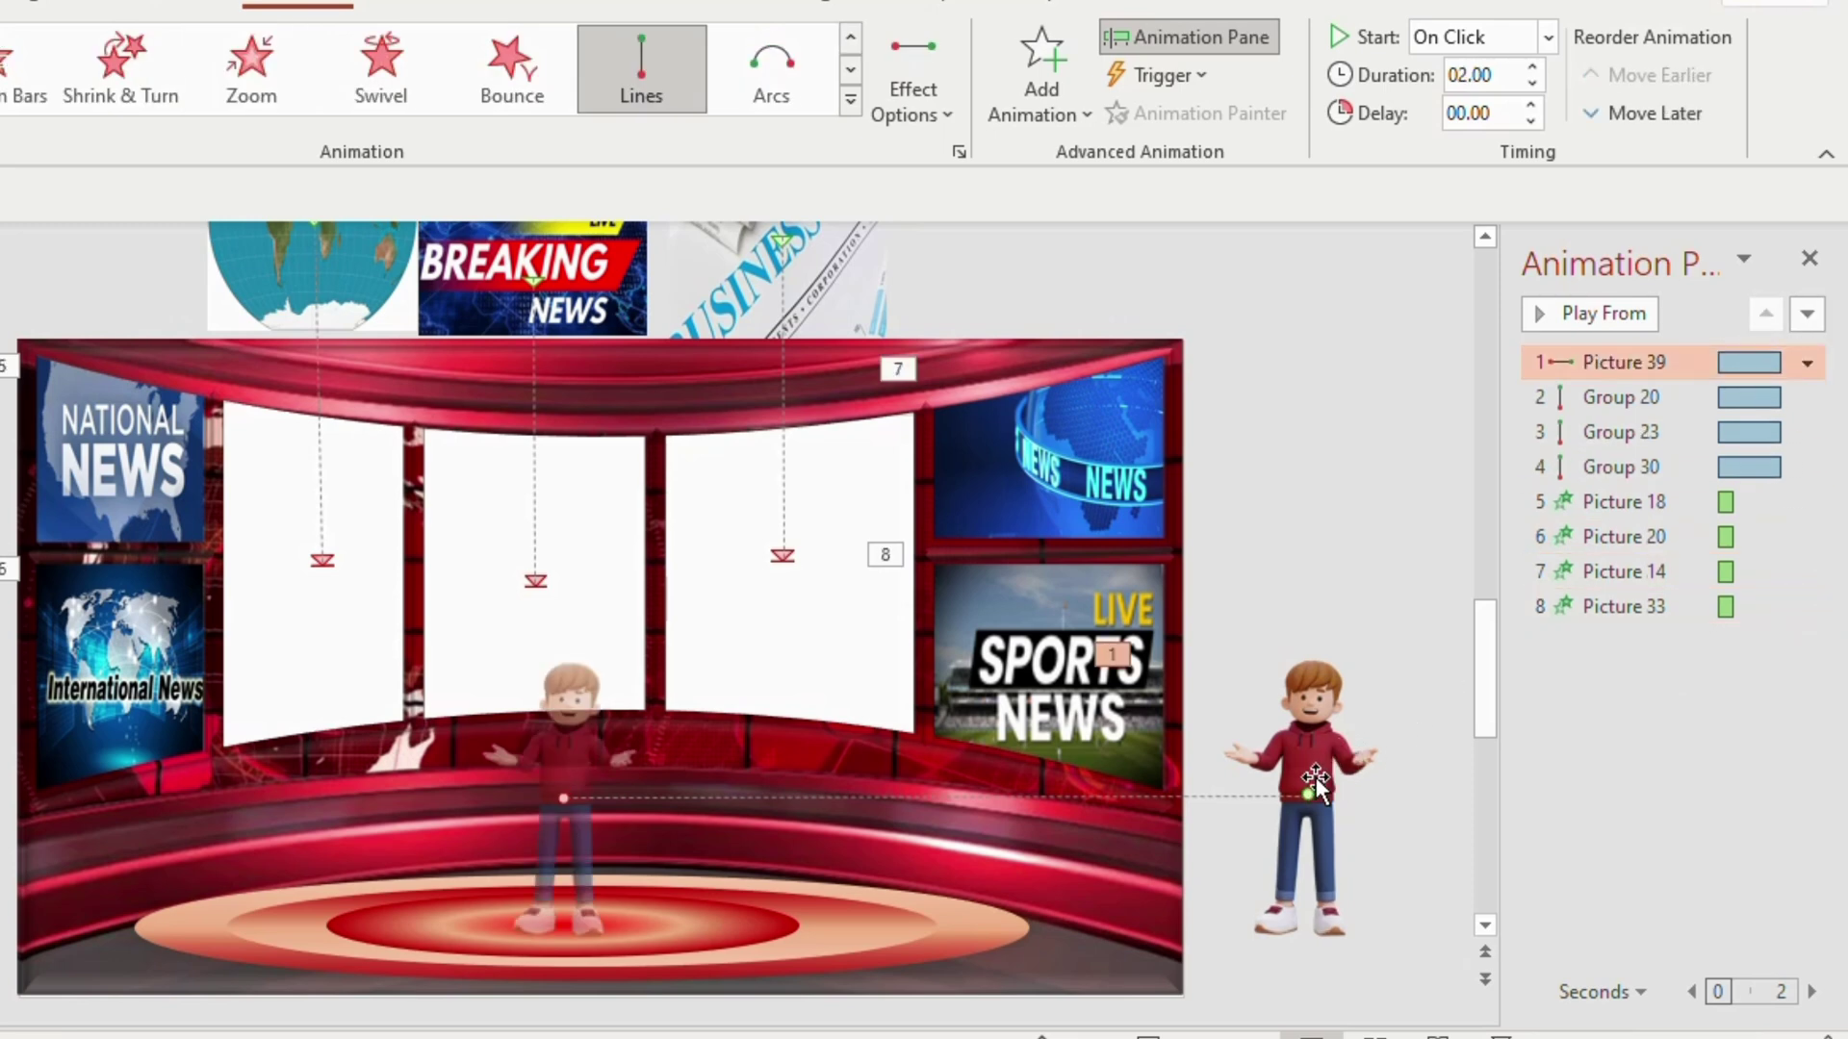
{"action": "left_click", "coordinate": [1558, 779]}
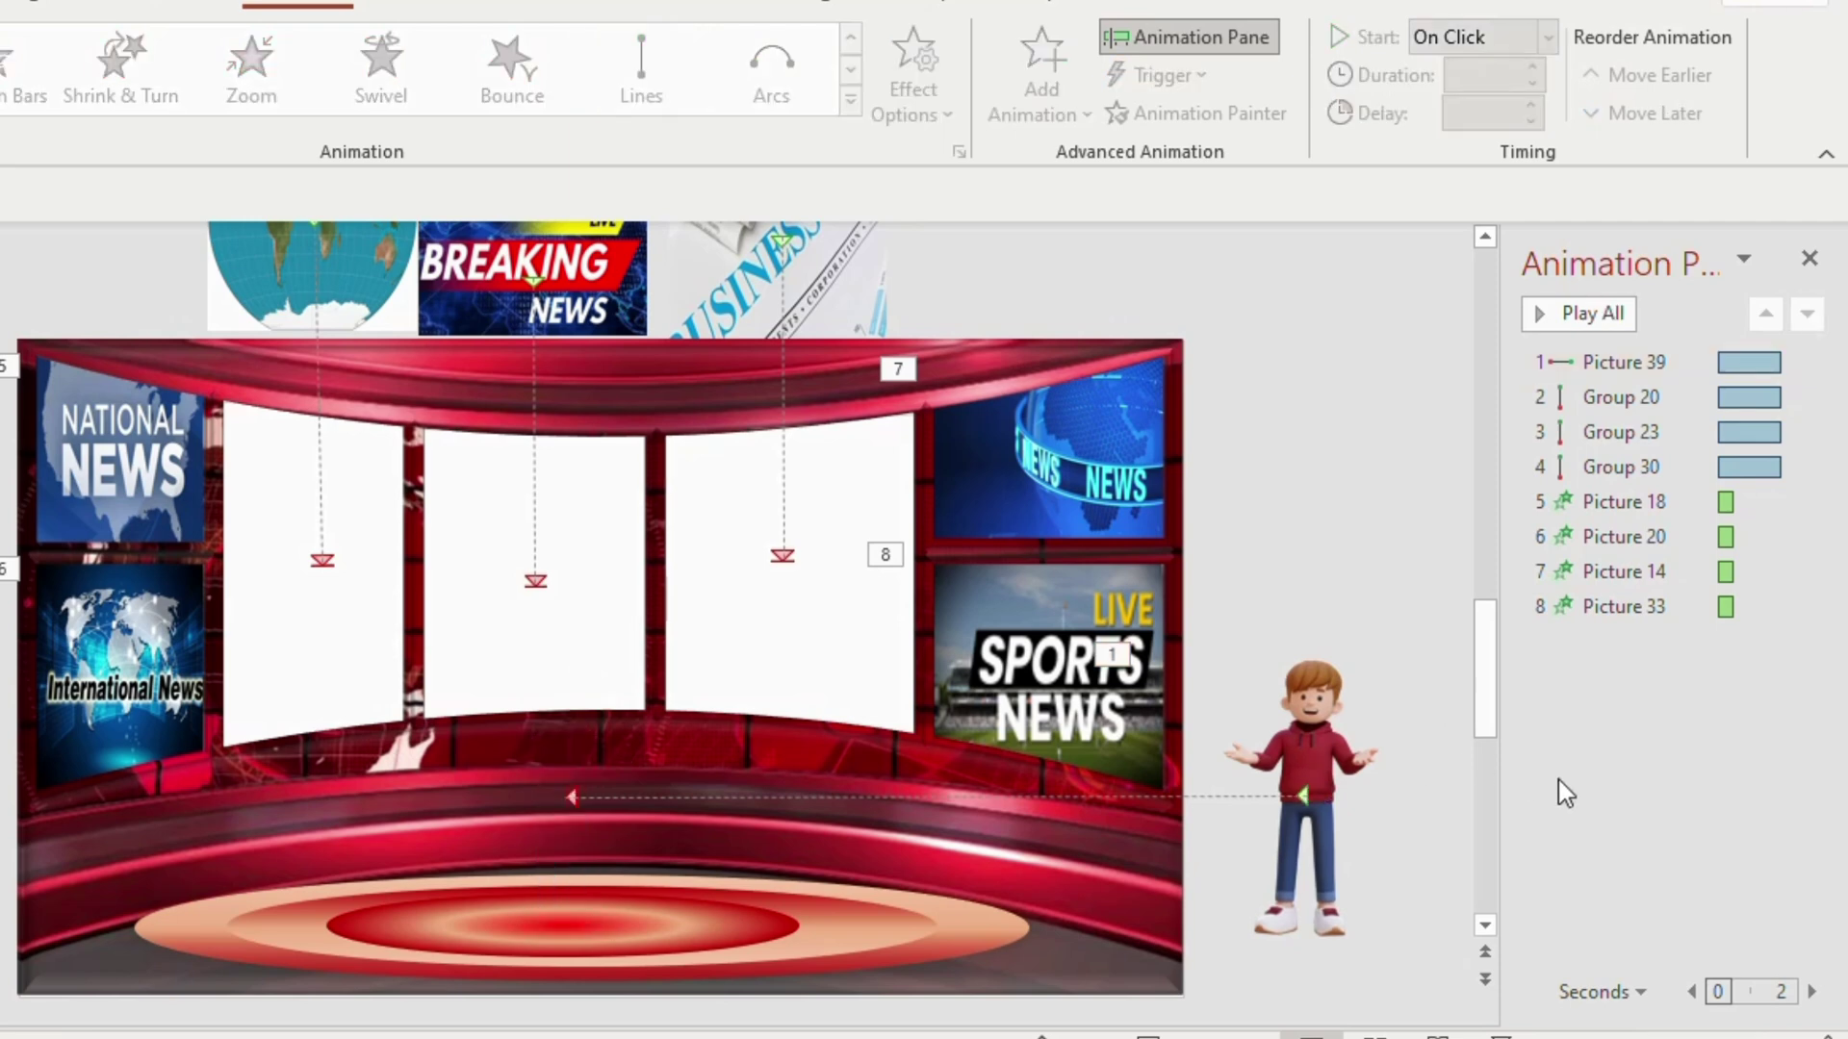
Step: Set the slide-in's timing duration to 3 seconds (Slow)
{"action": "left_click", "coordinate": [1806, 362]}
{"action": "left_click", "coordinate": [1806, 362]}
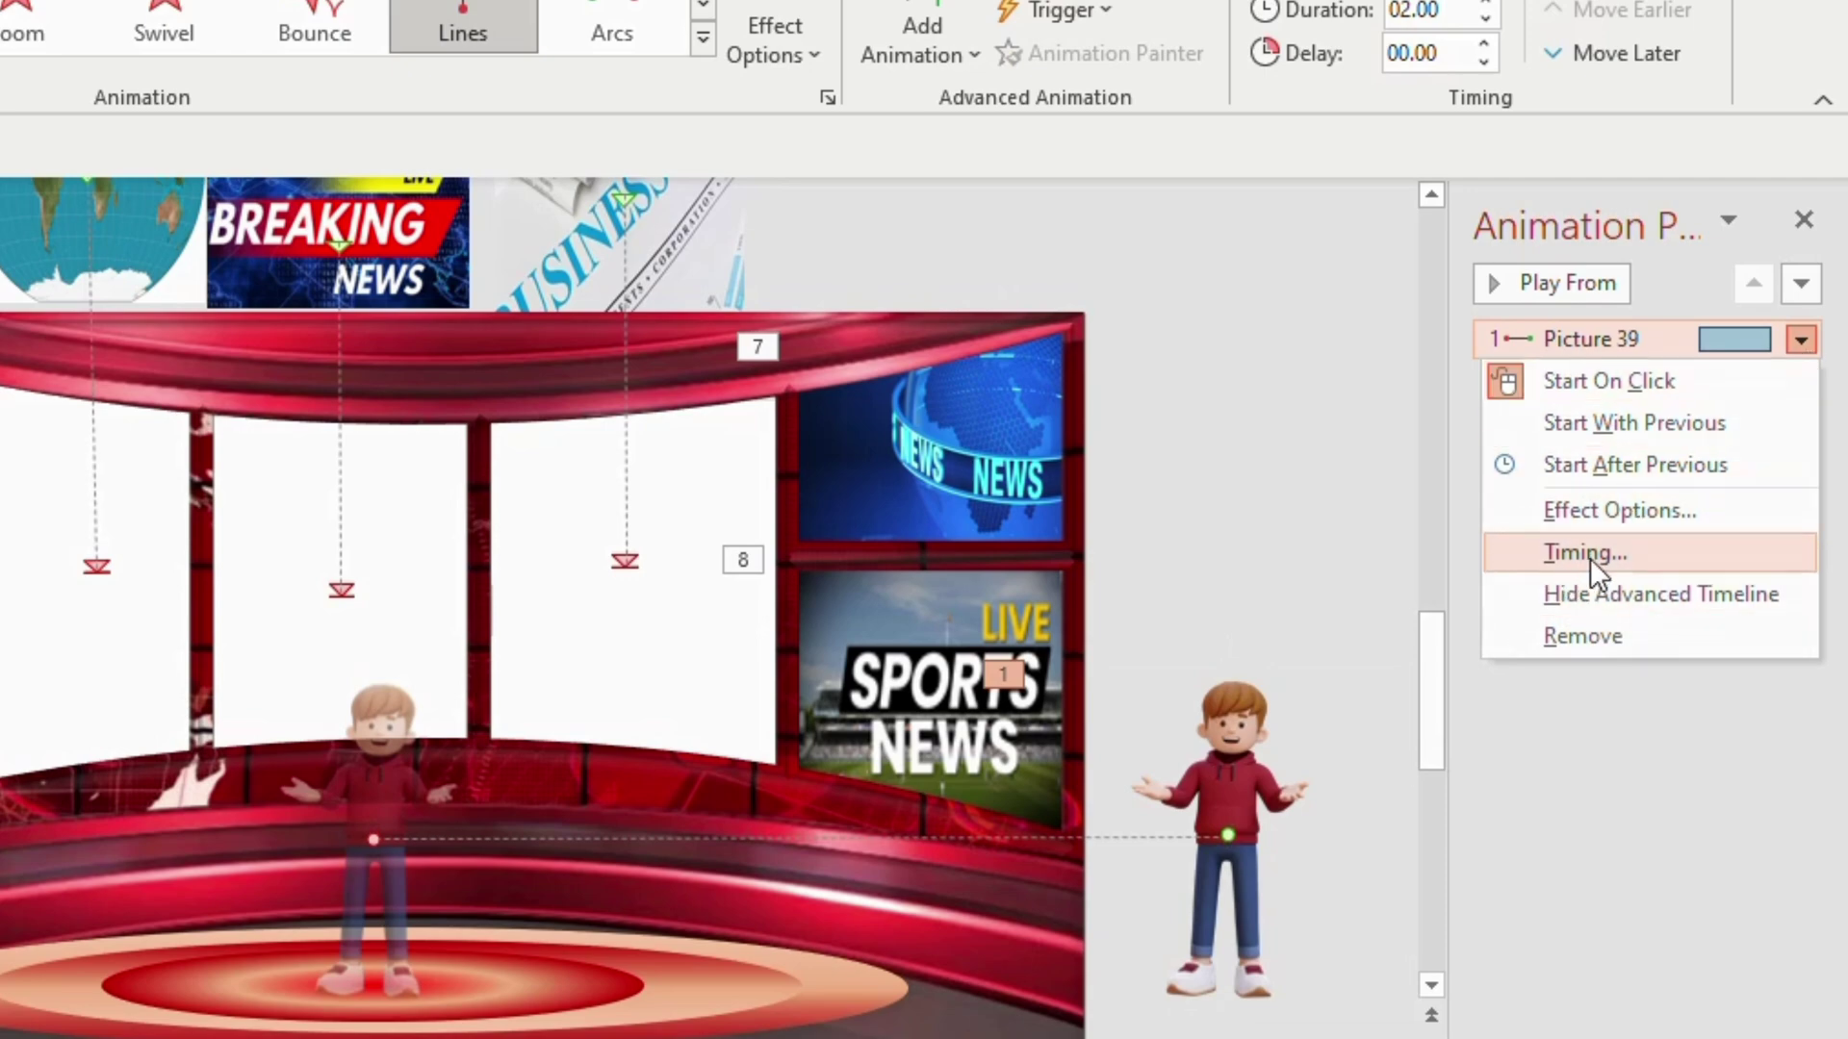
{"action": "left_click", "coordinate": [1590, 558]}
{"action": "left_click", "coordinate": [697, 351]}
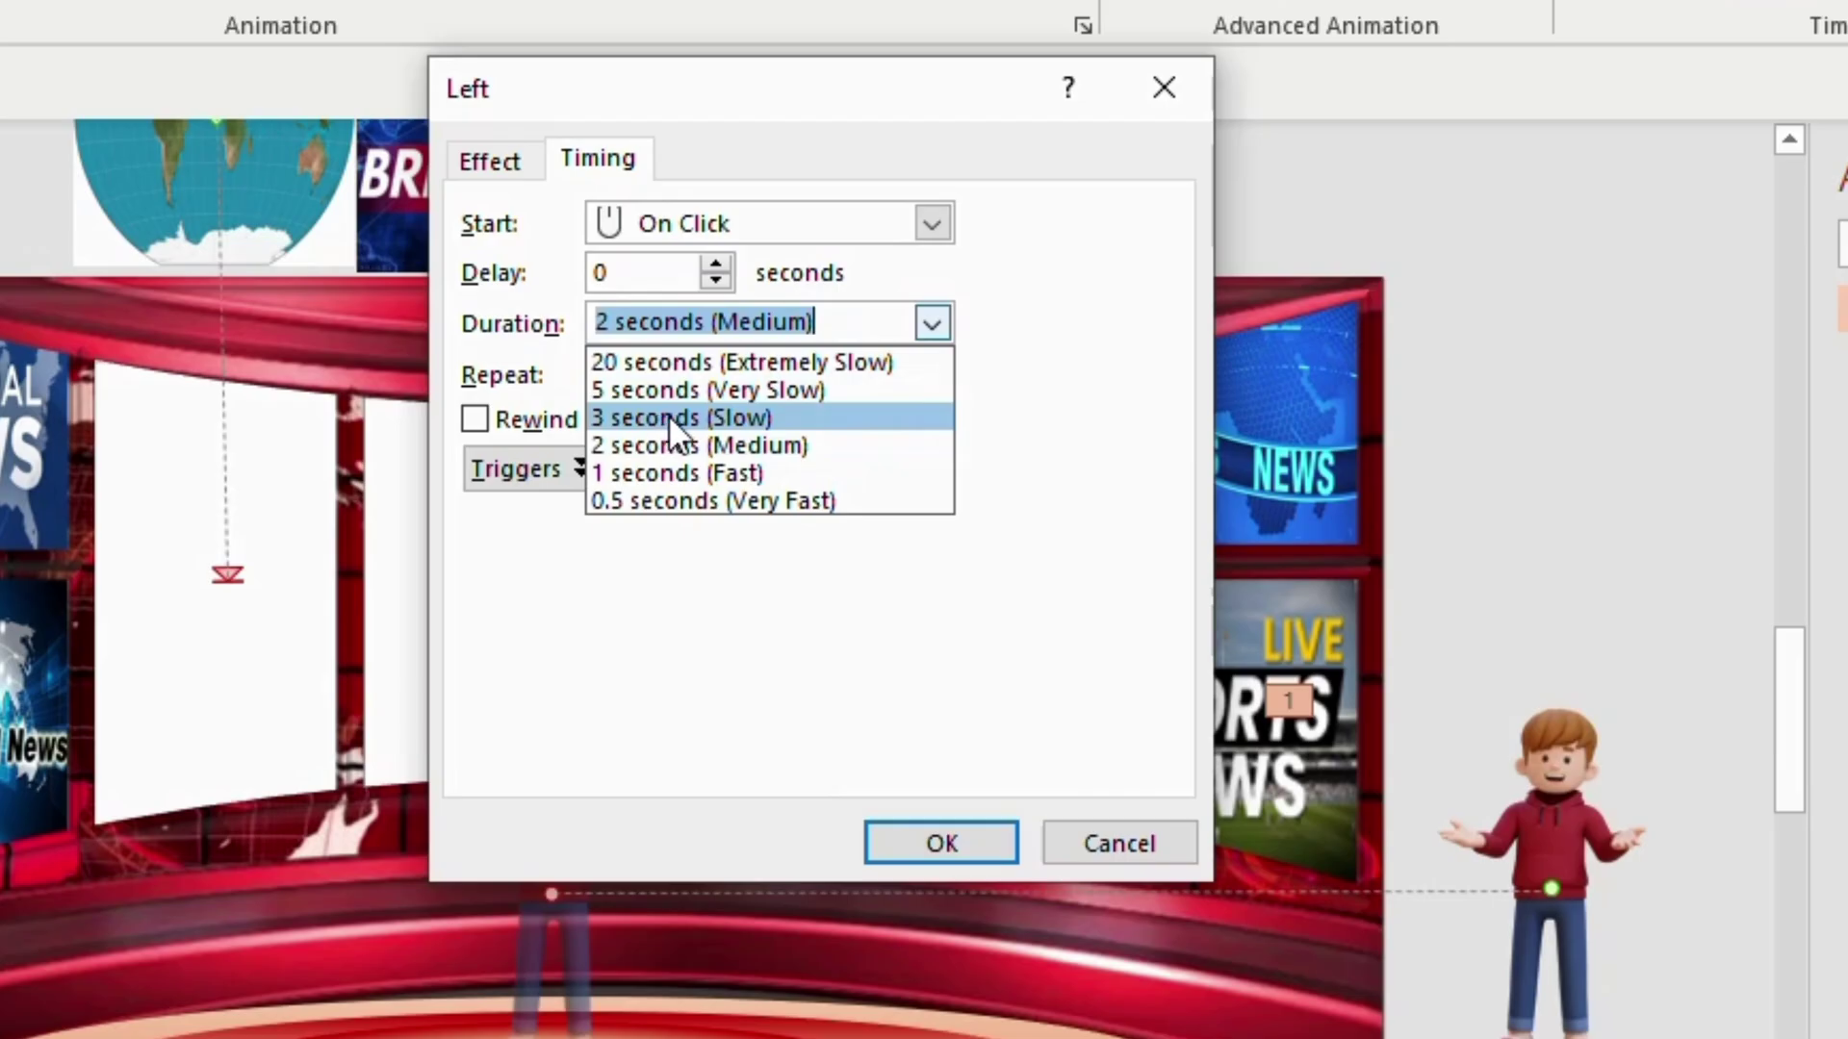
{"action": "left_click", "coordinate": [755, 420]}
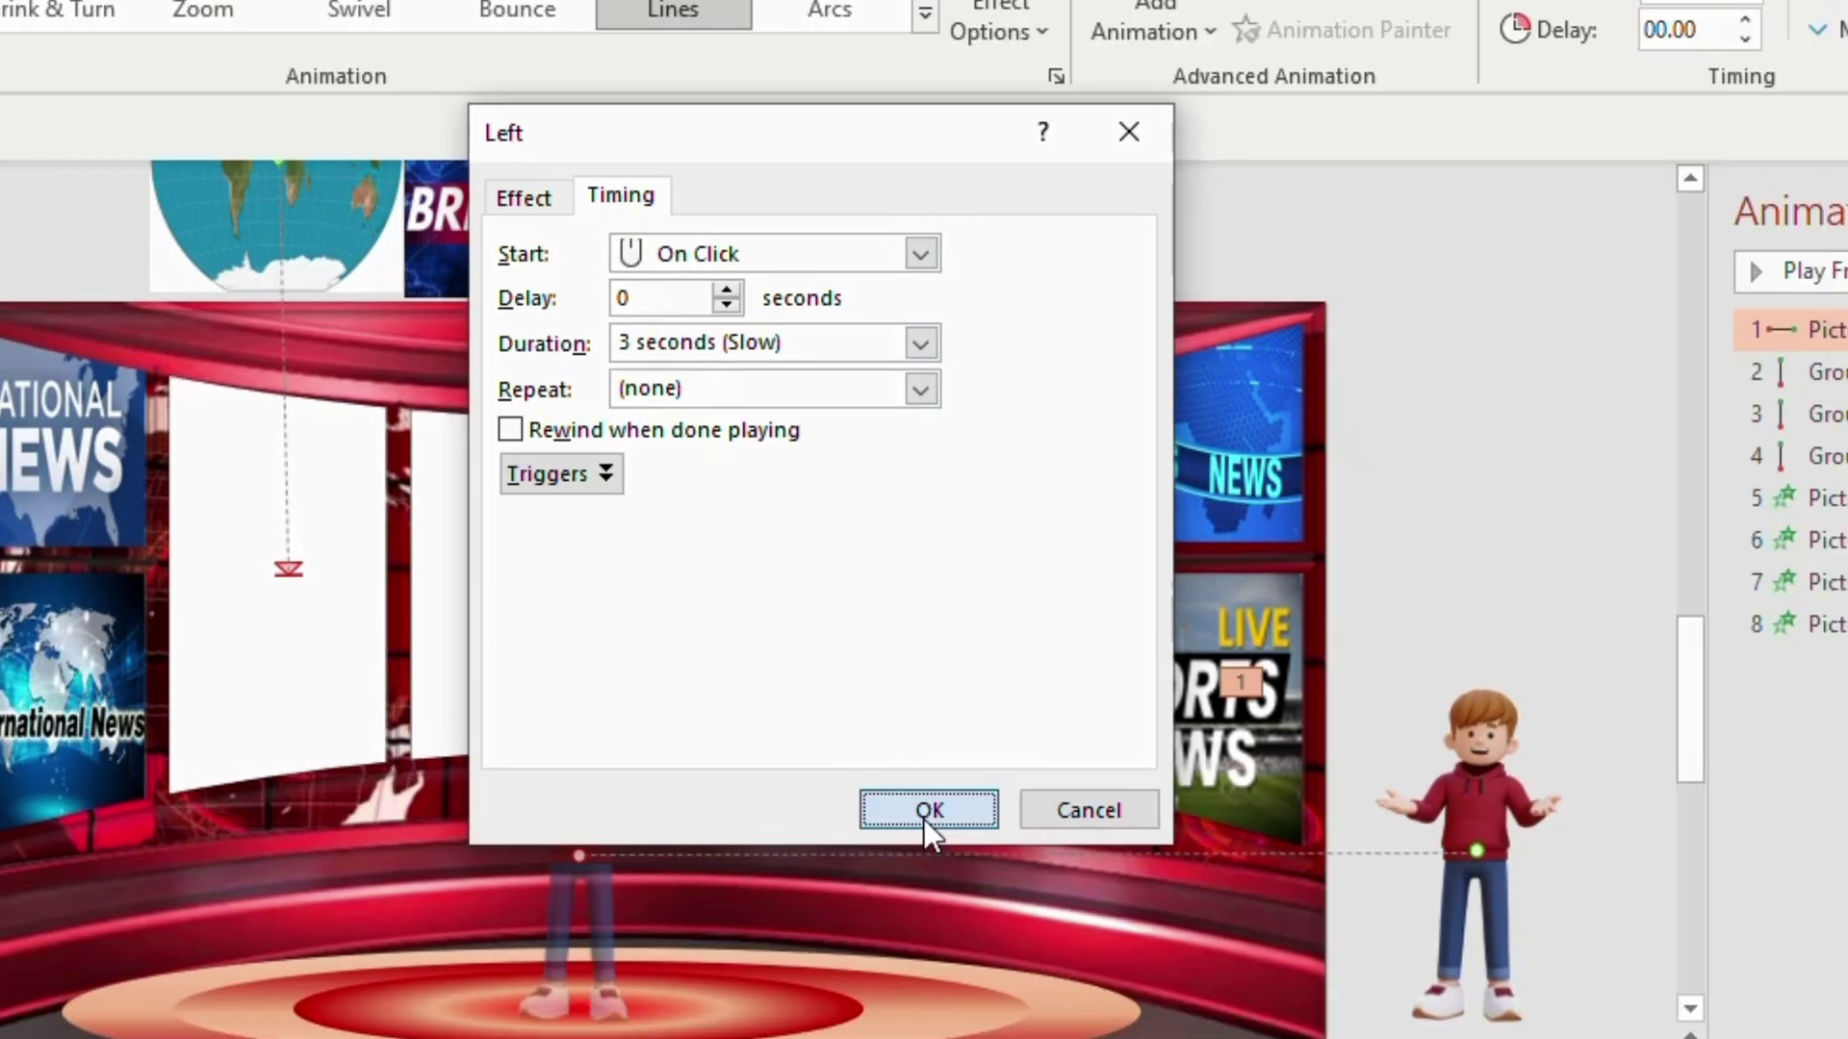
{"action": "left_click", "coordinate": [941, 843]}
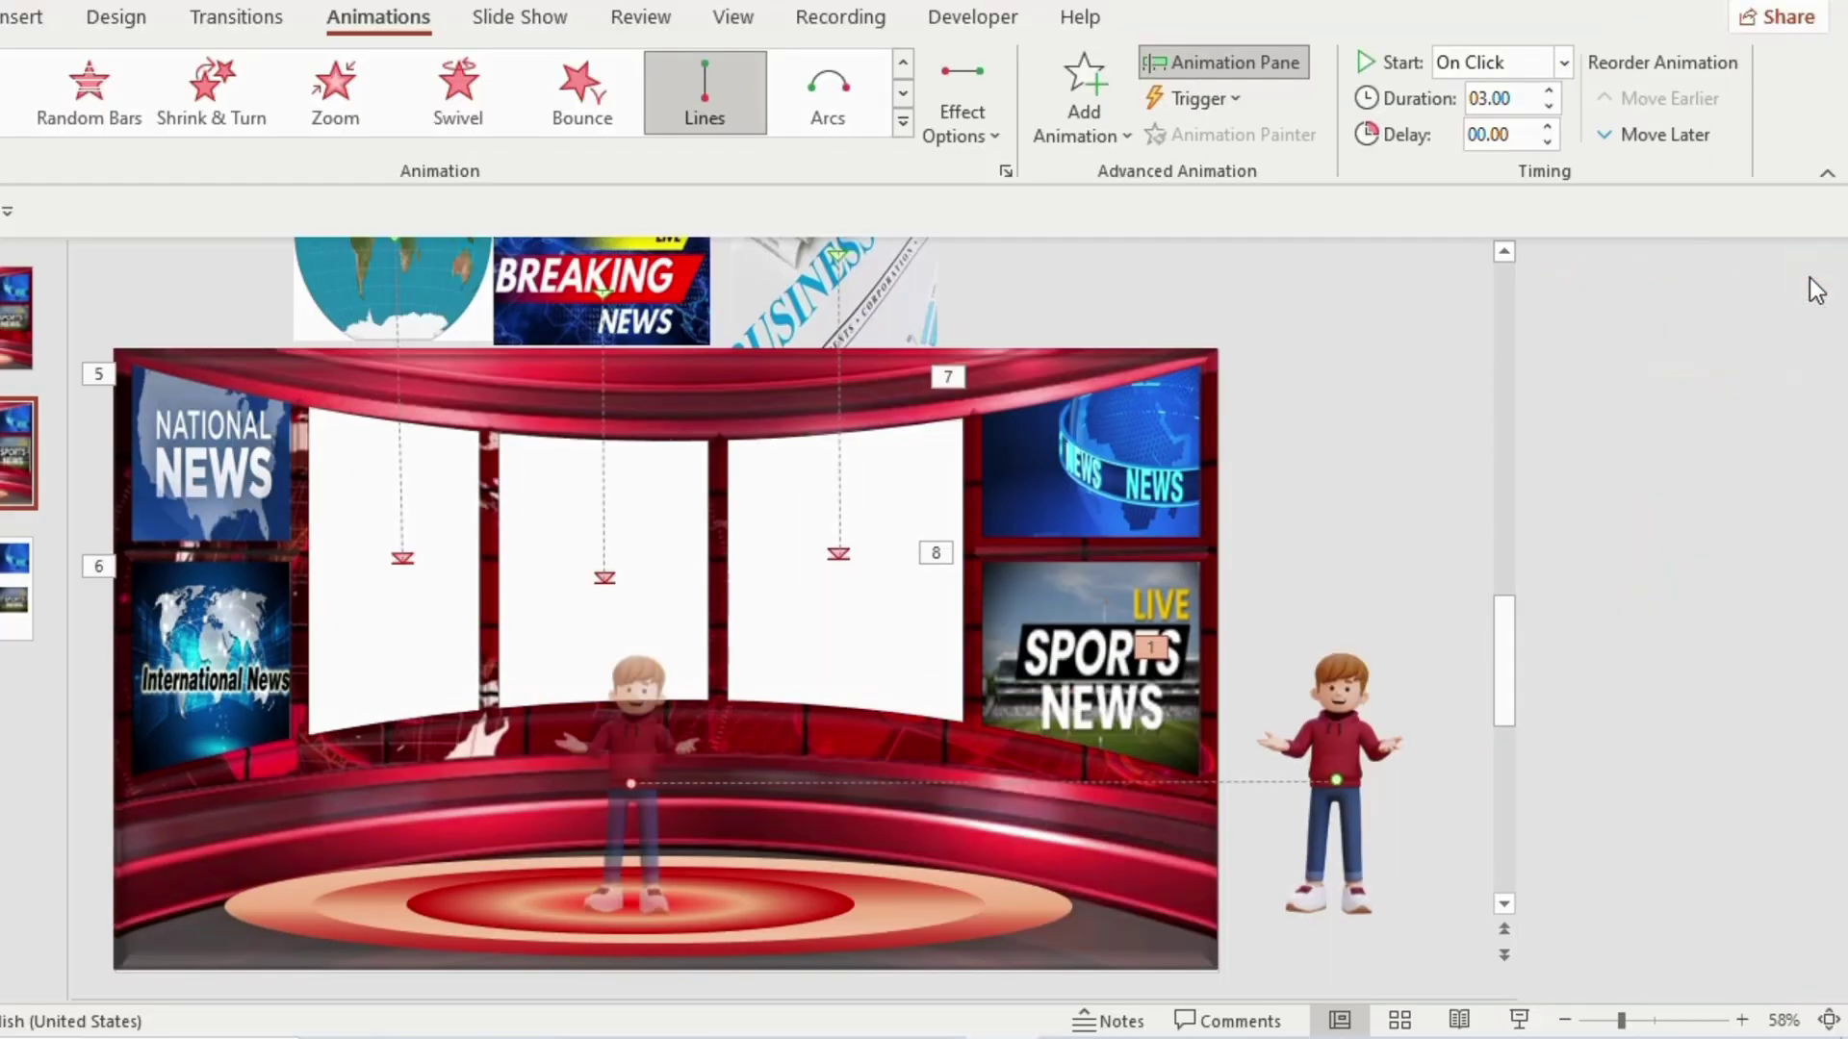
Step: Close the Animation Pane and Format Background pane, then start the slide show
{"action": "left_click", "coordinate": [1807, 276]}
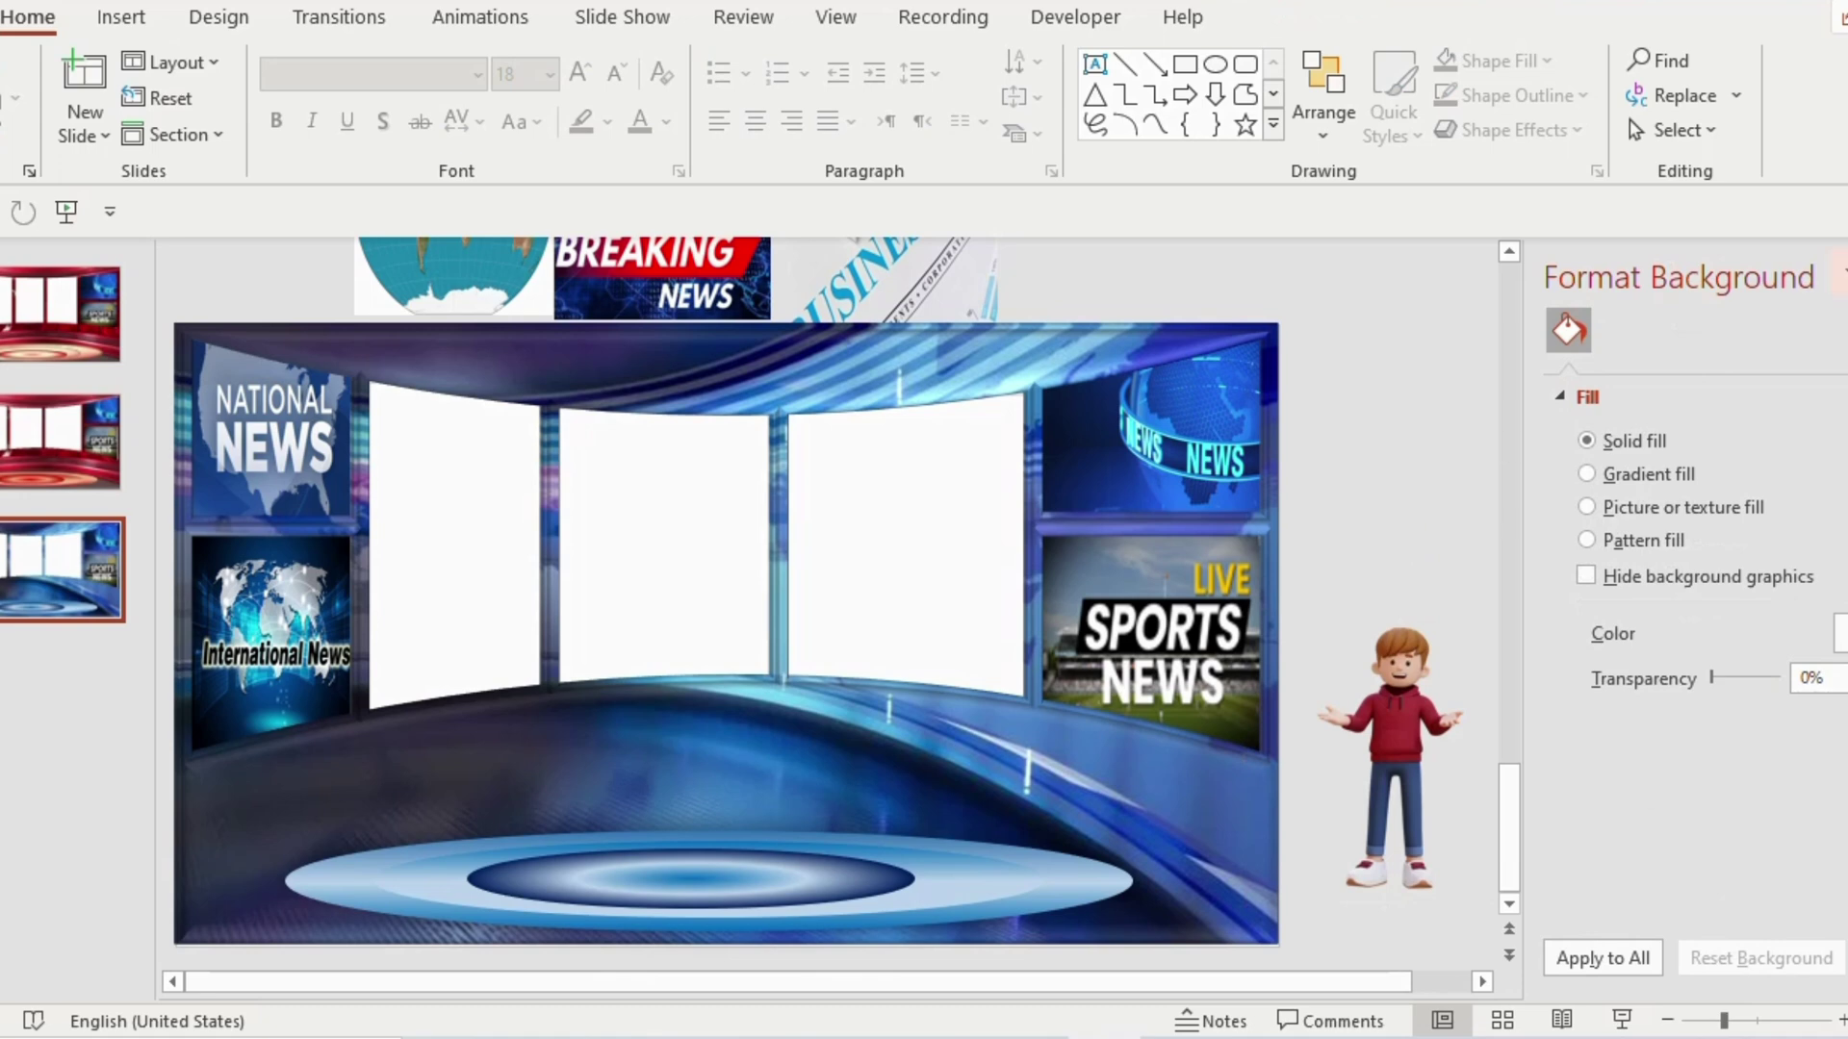
{"action": "left_click", "coordinate": [1843, 276]}
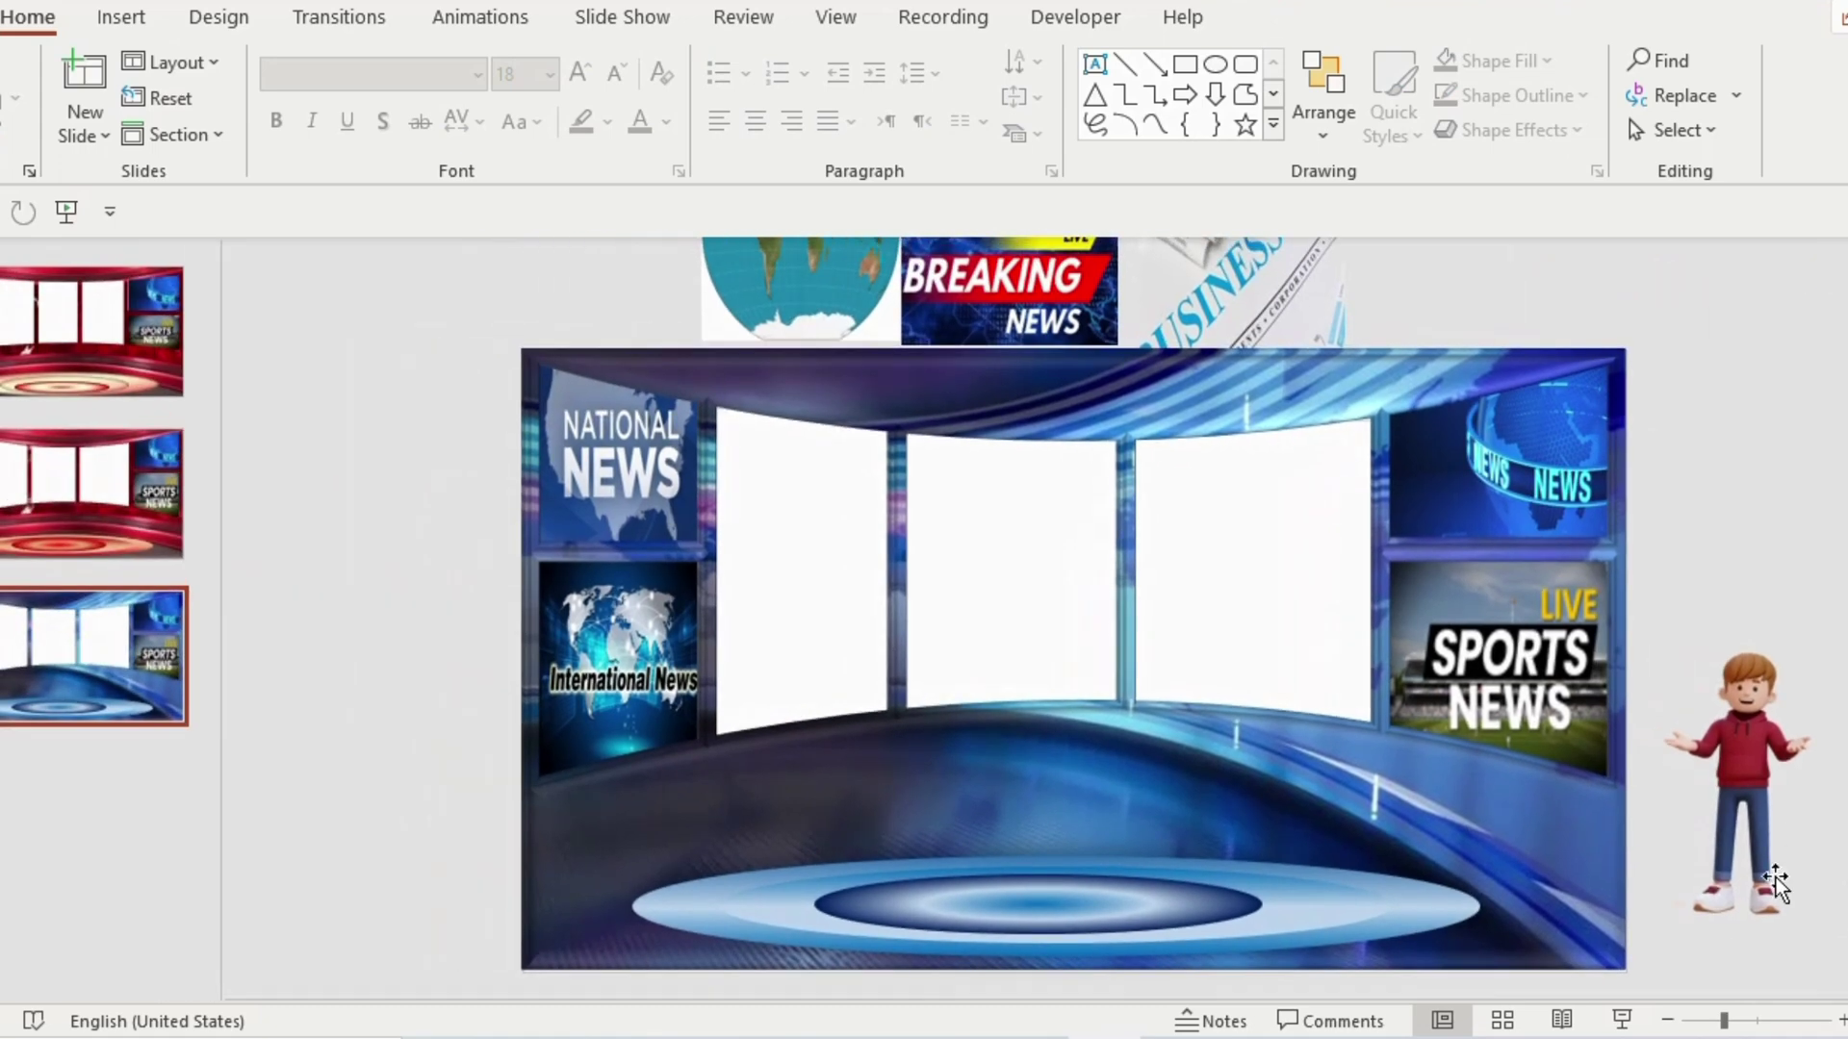
{"action": "left_click", "coordinate": [1626, 1022]}
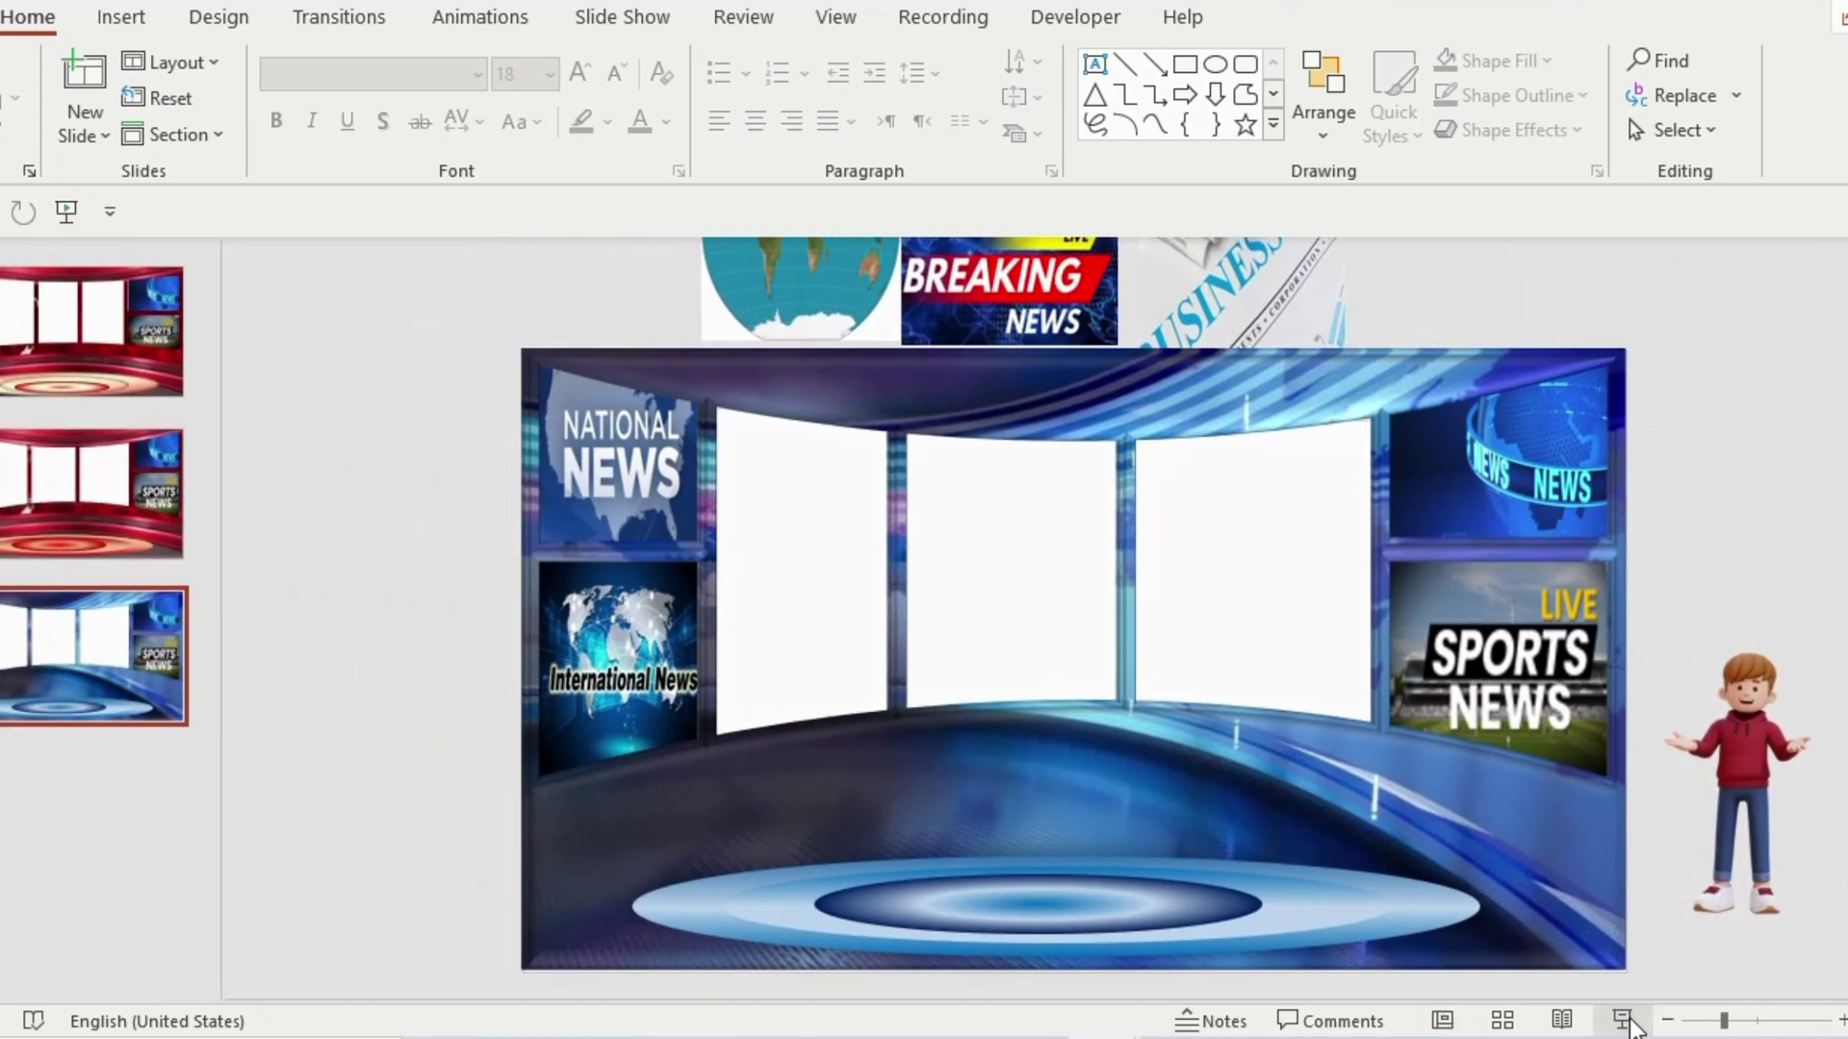